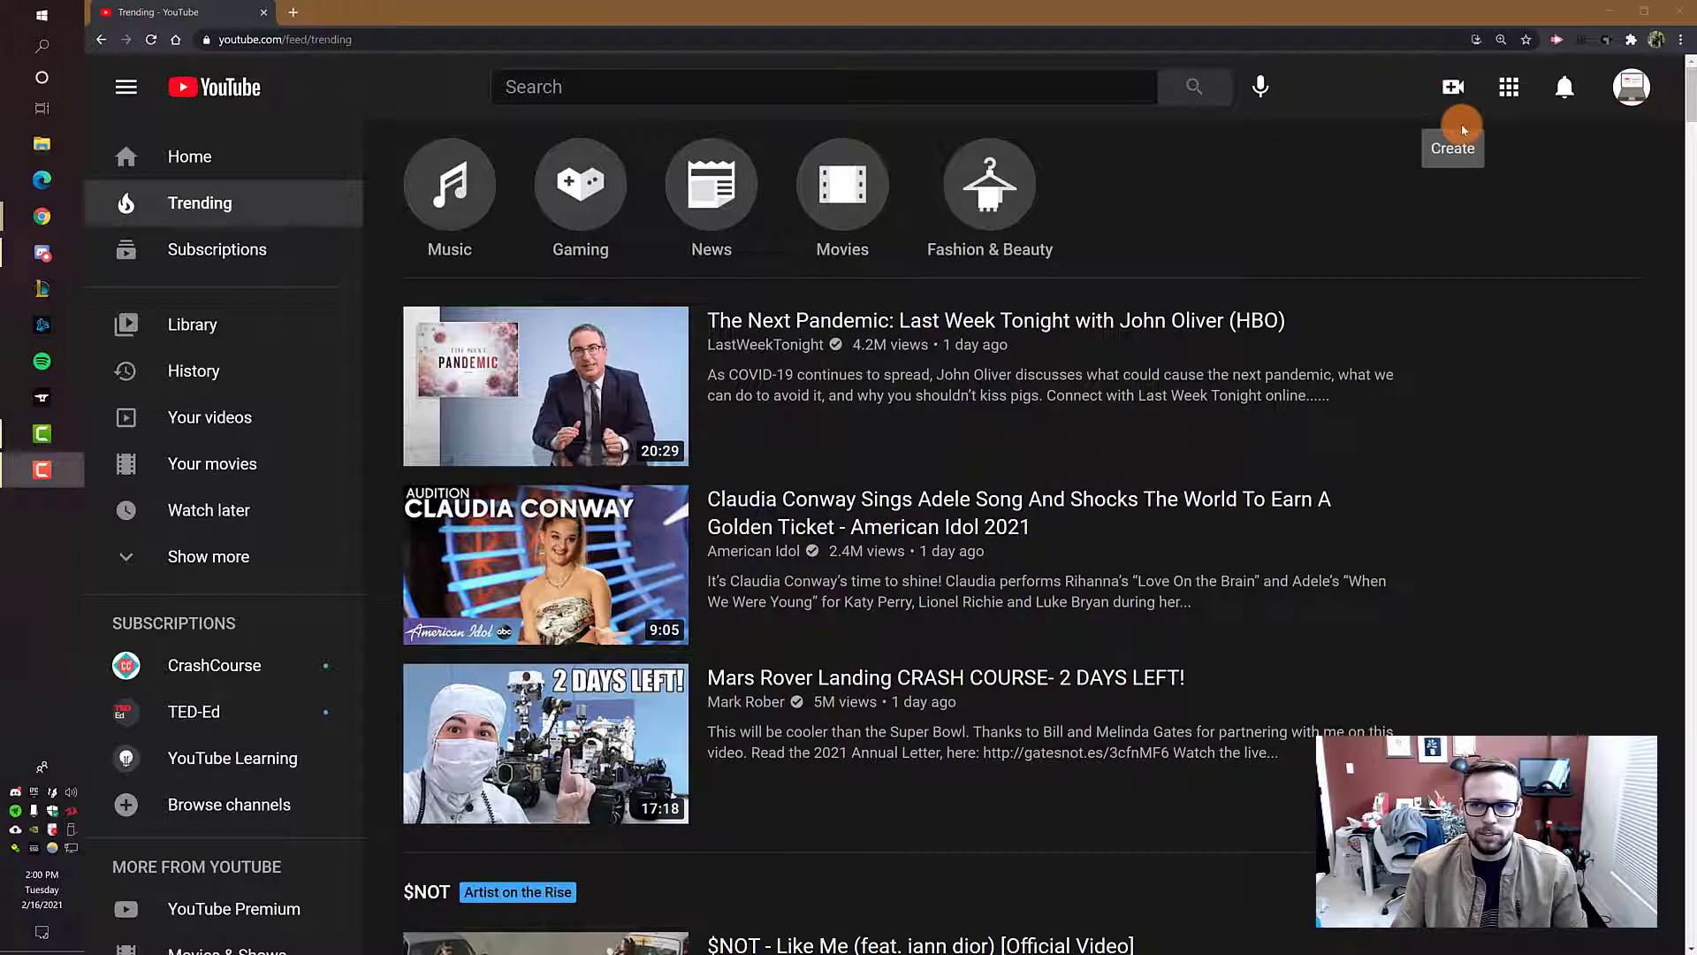
Step: Start a new video upload on the channel and bring up the file chooser
left_click(1451, 92)
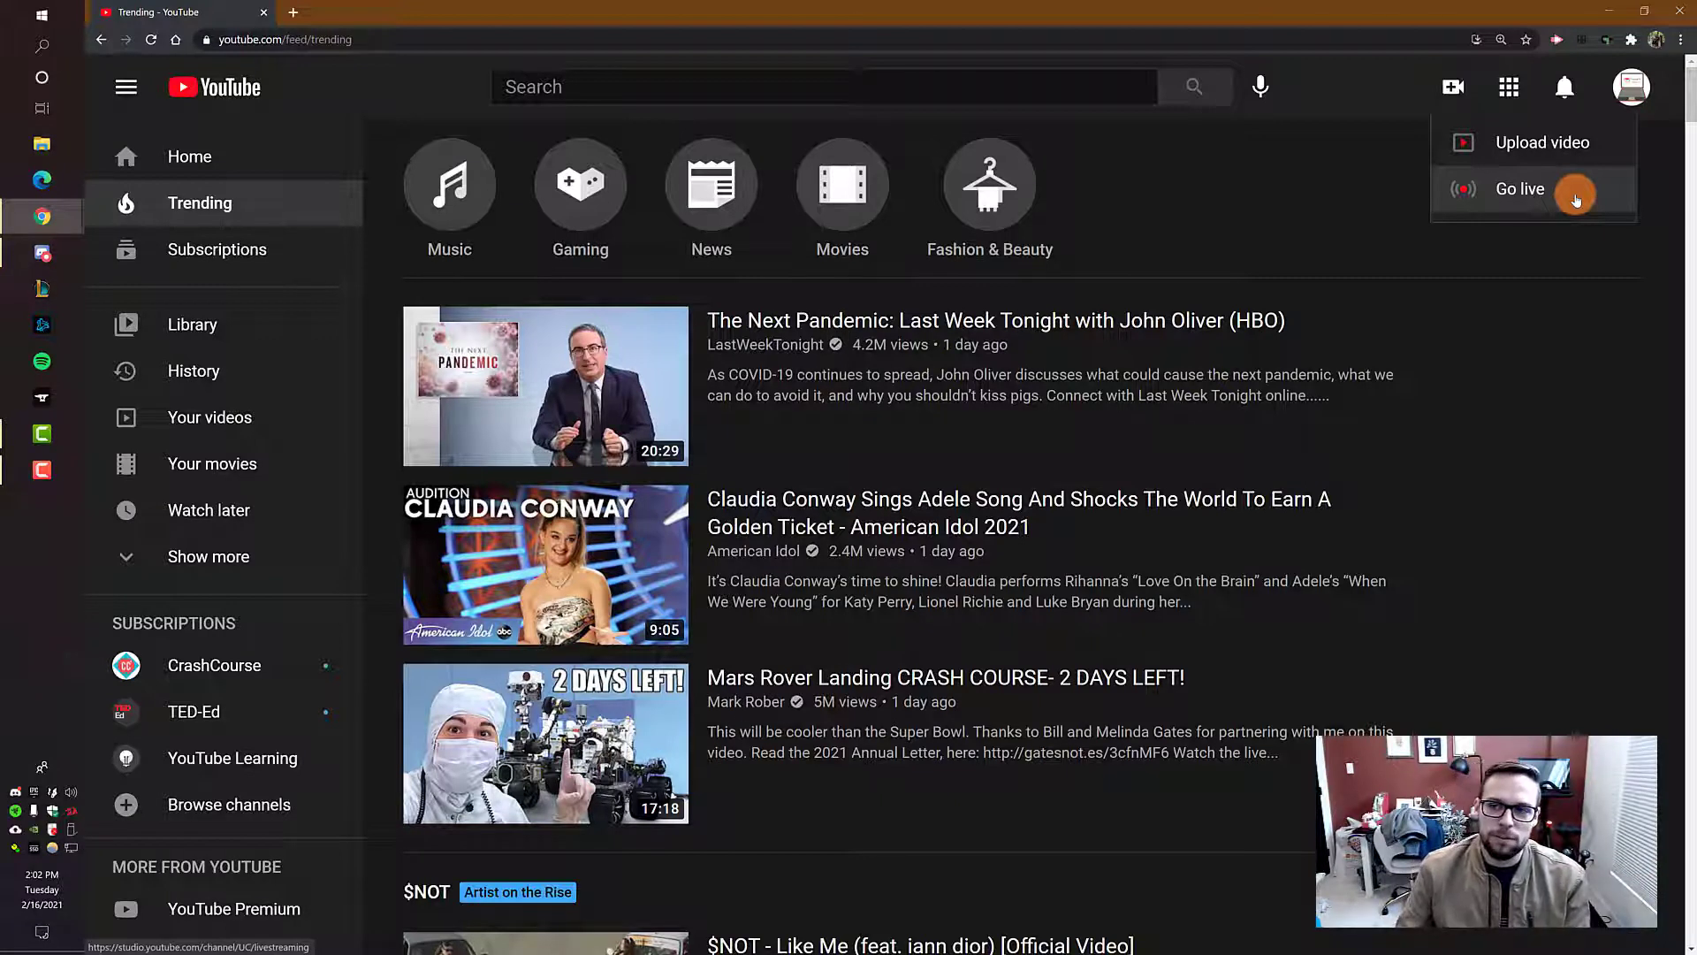
left_click(1541, 142)
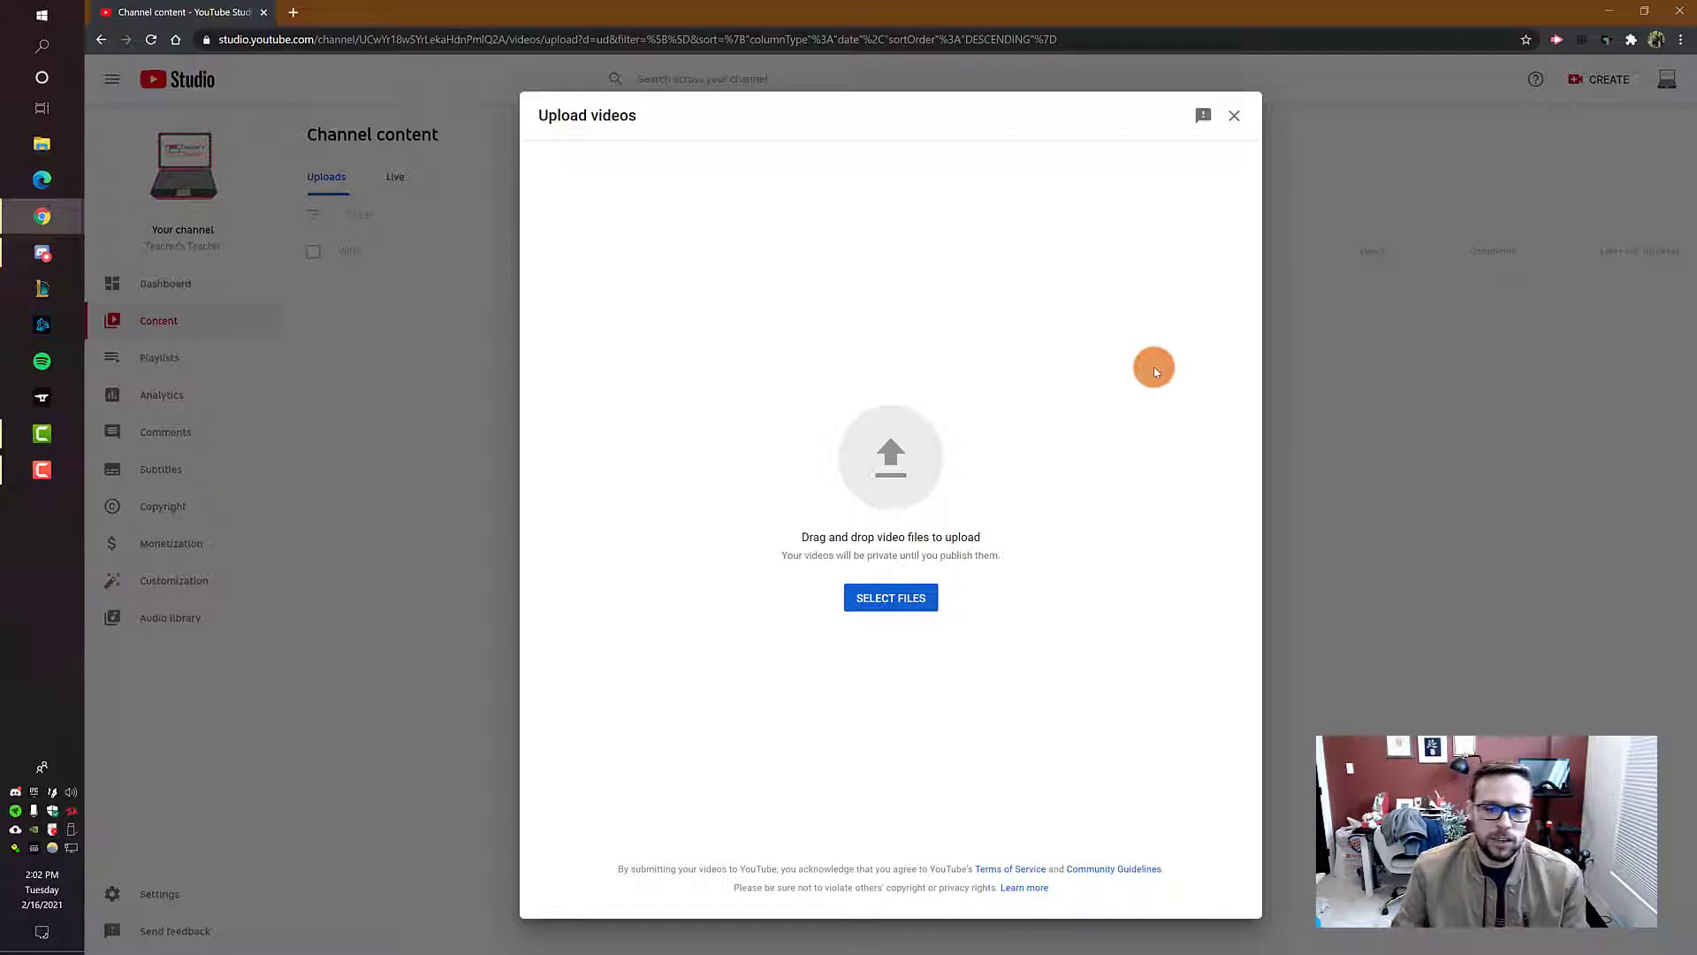
left_click(891, 600)
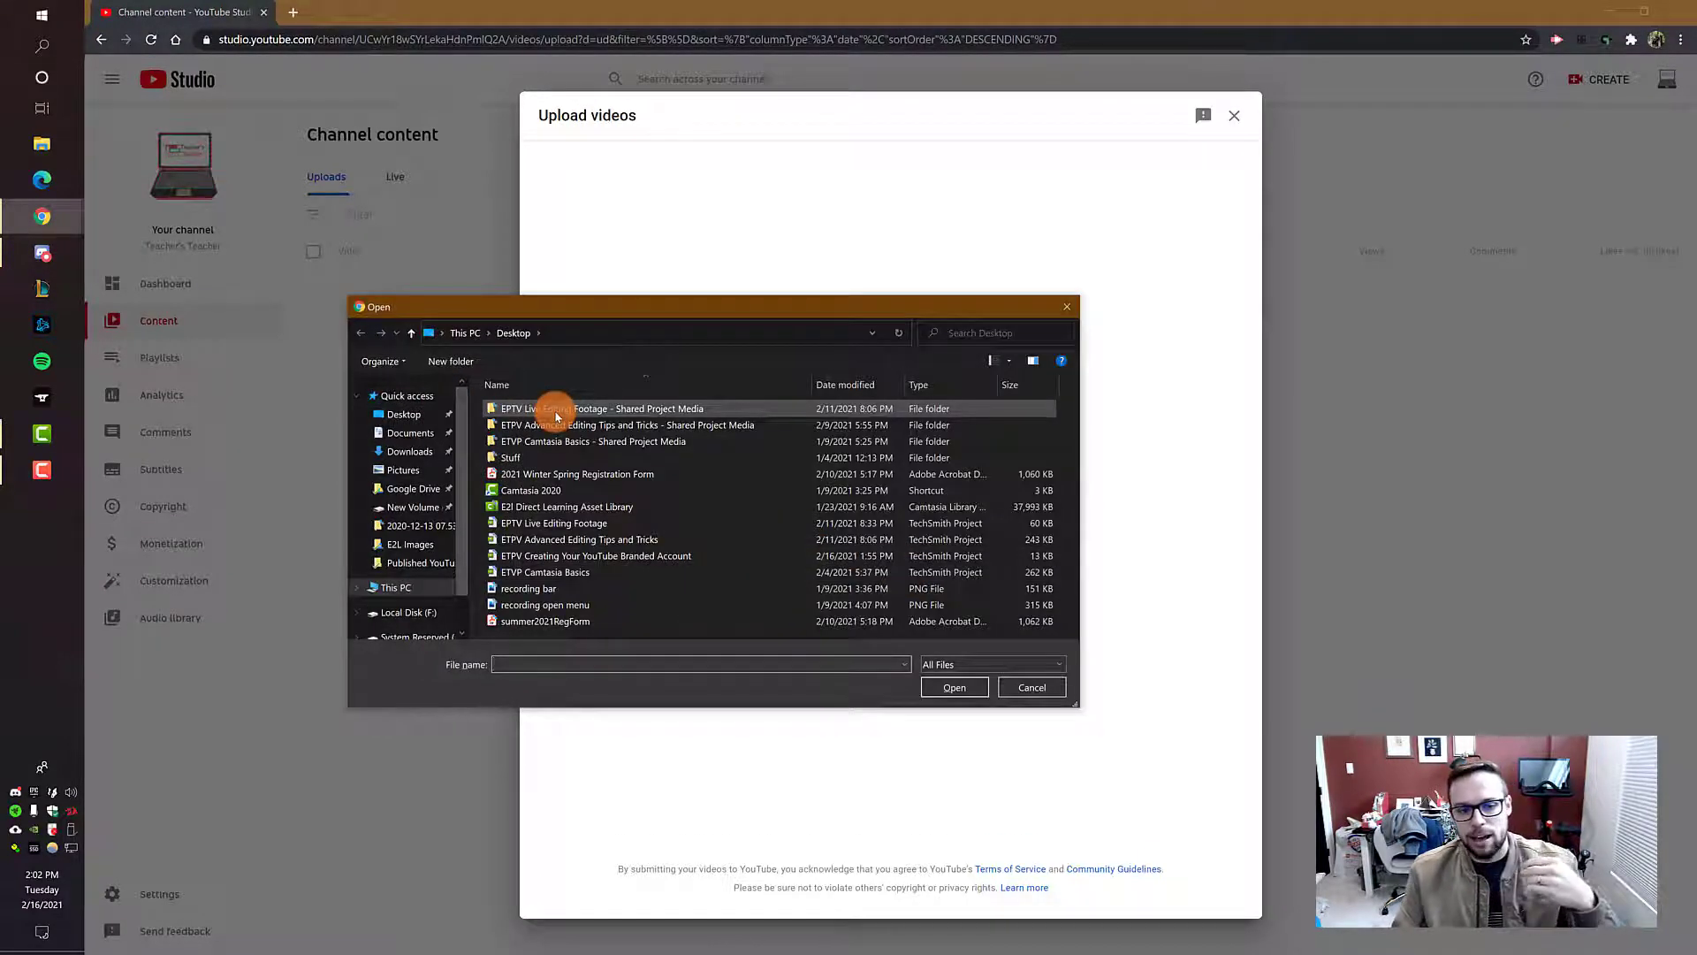
Step: Find ETVP Camtasia Basics.mp4 within the T'sT folder on New Volume (G:) and upload it
left_click(421, 510)
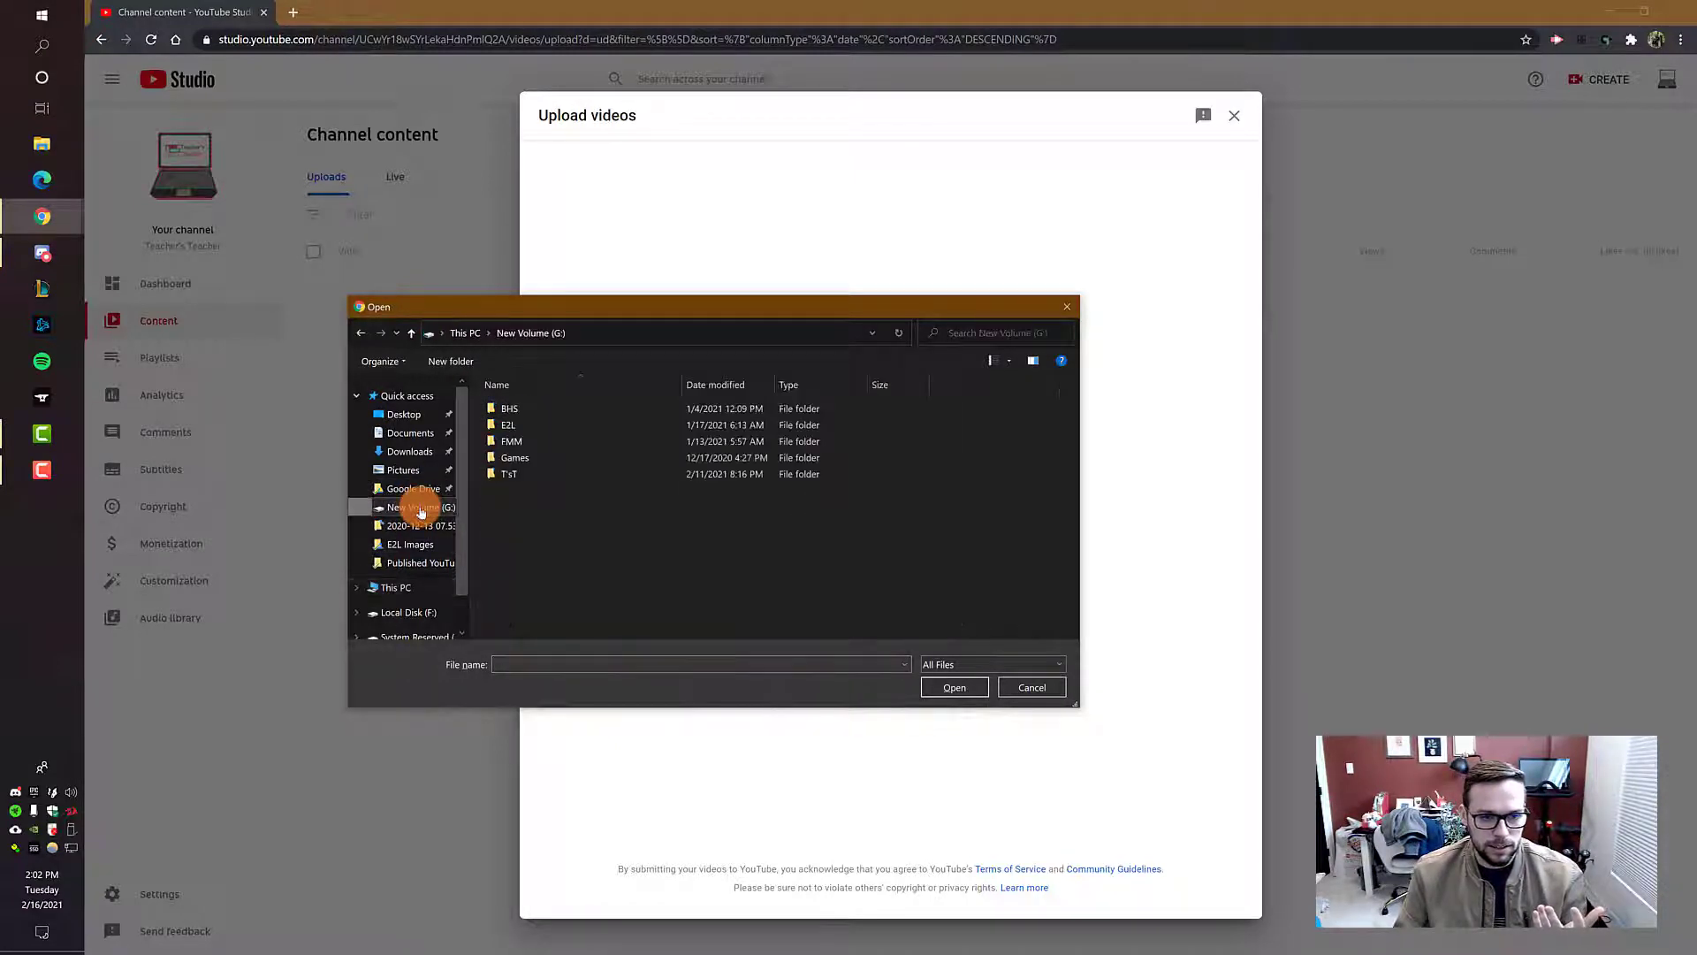
double_click(576, 476)
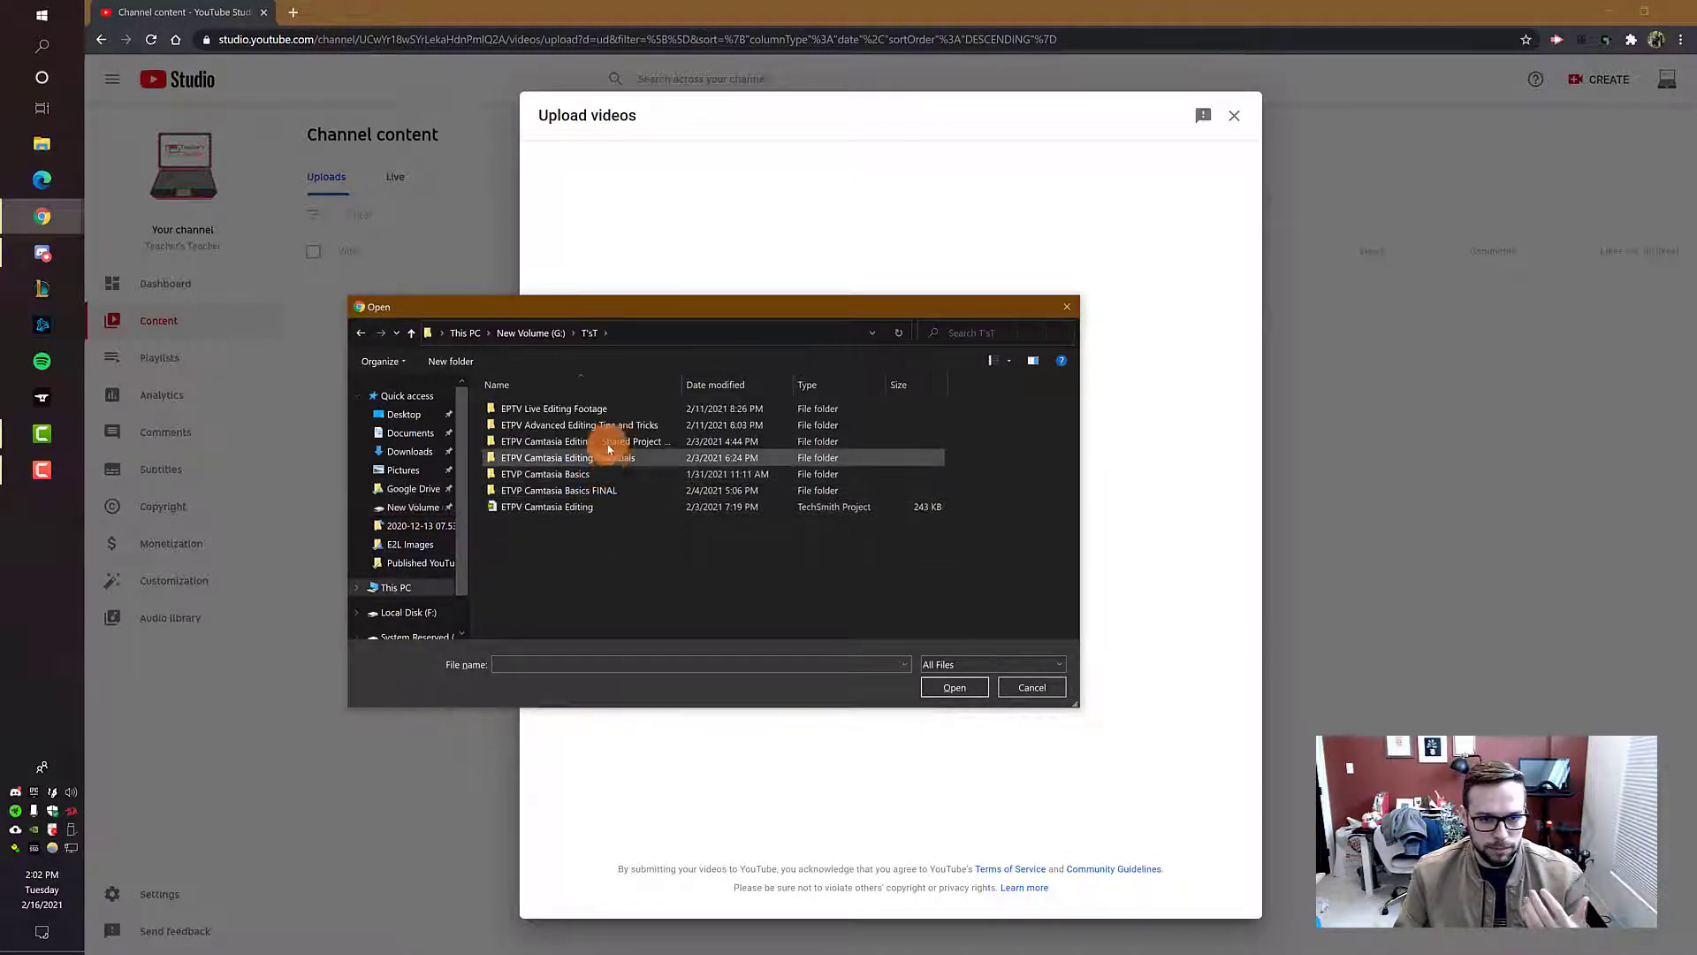
double_click(583, 440)
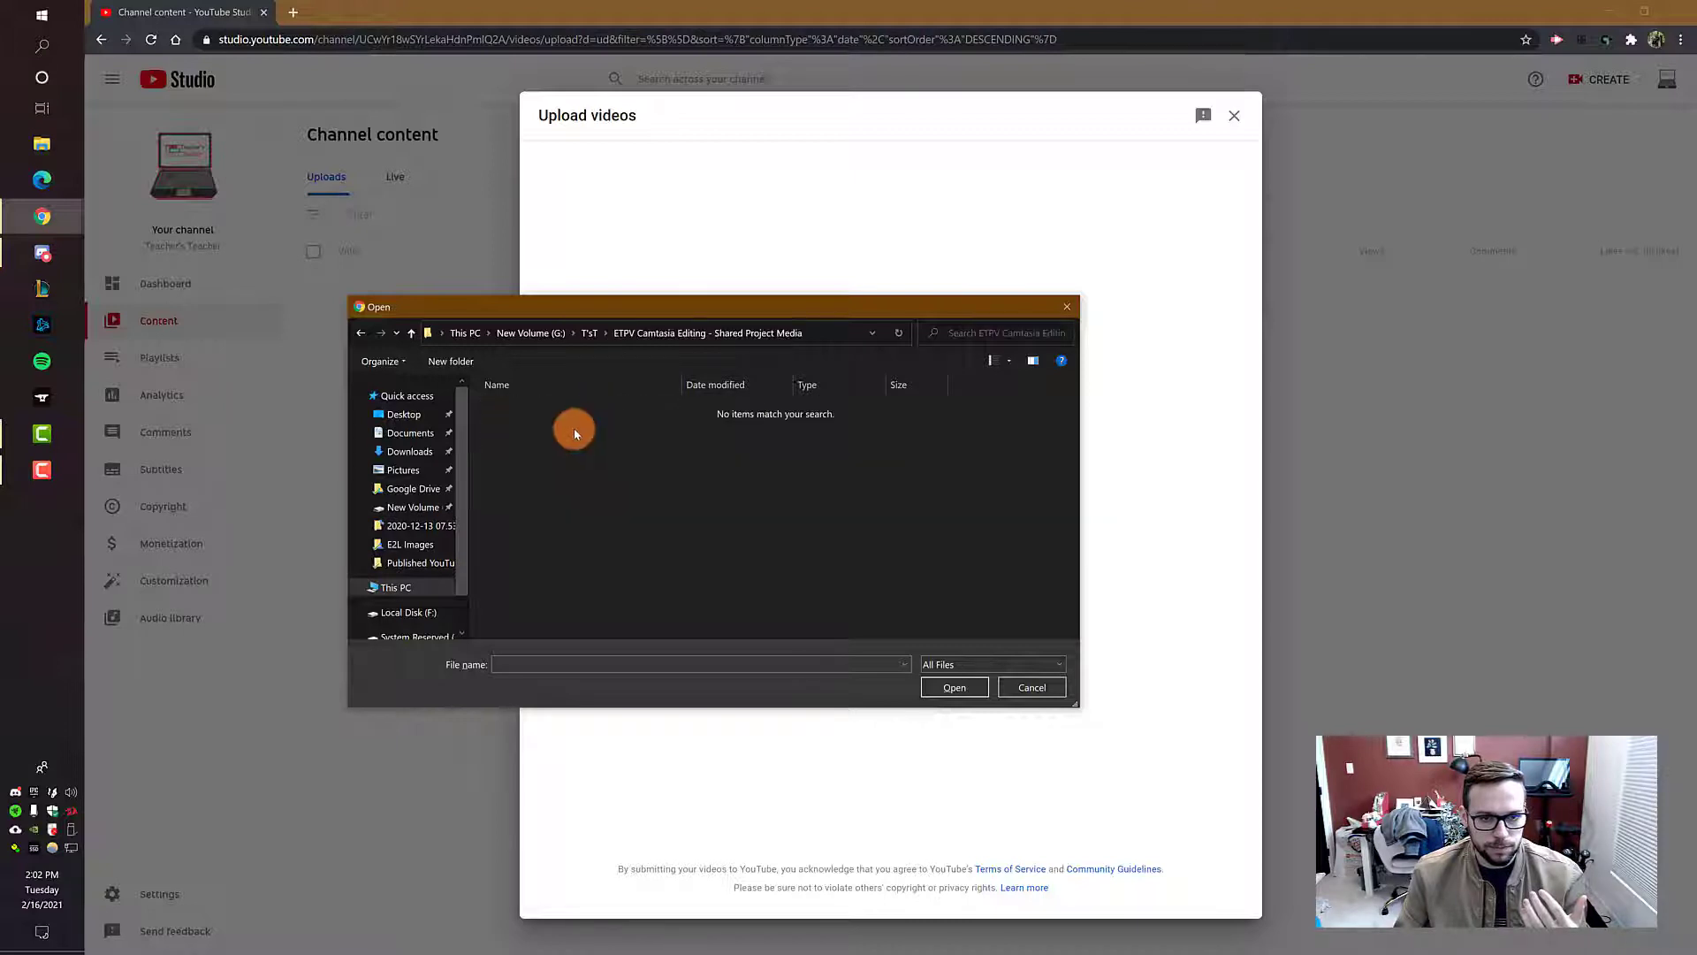
left_click(586, 333)
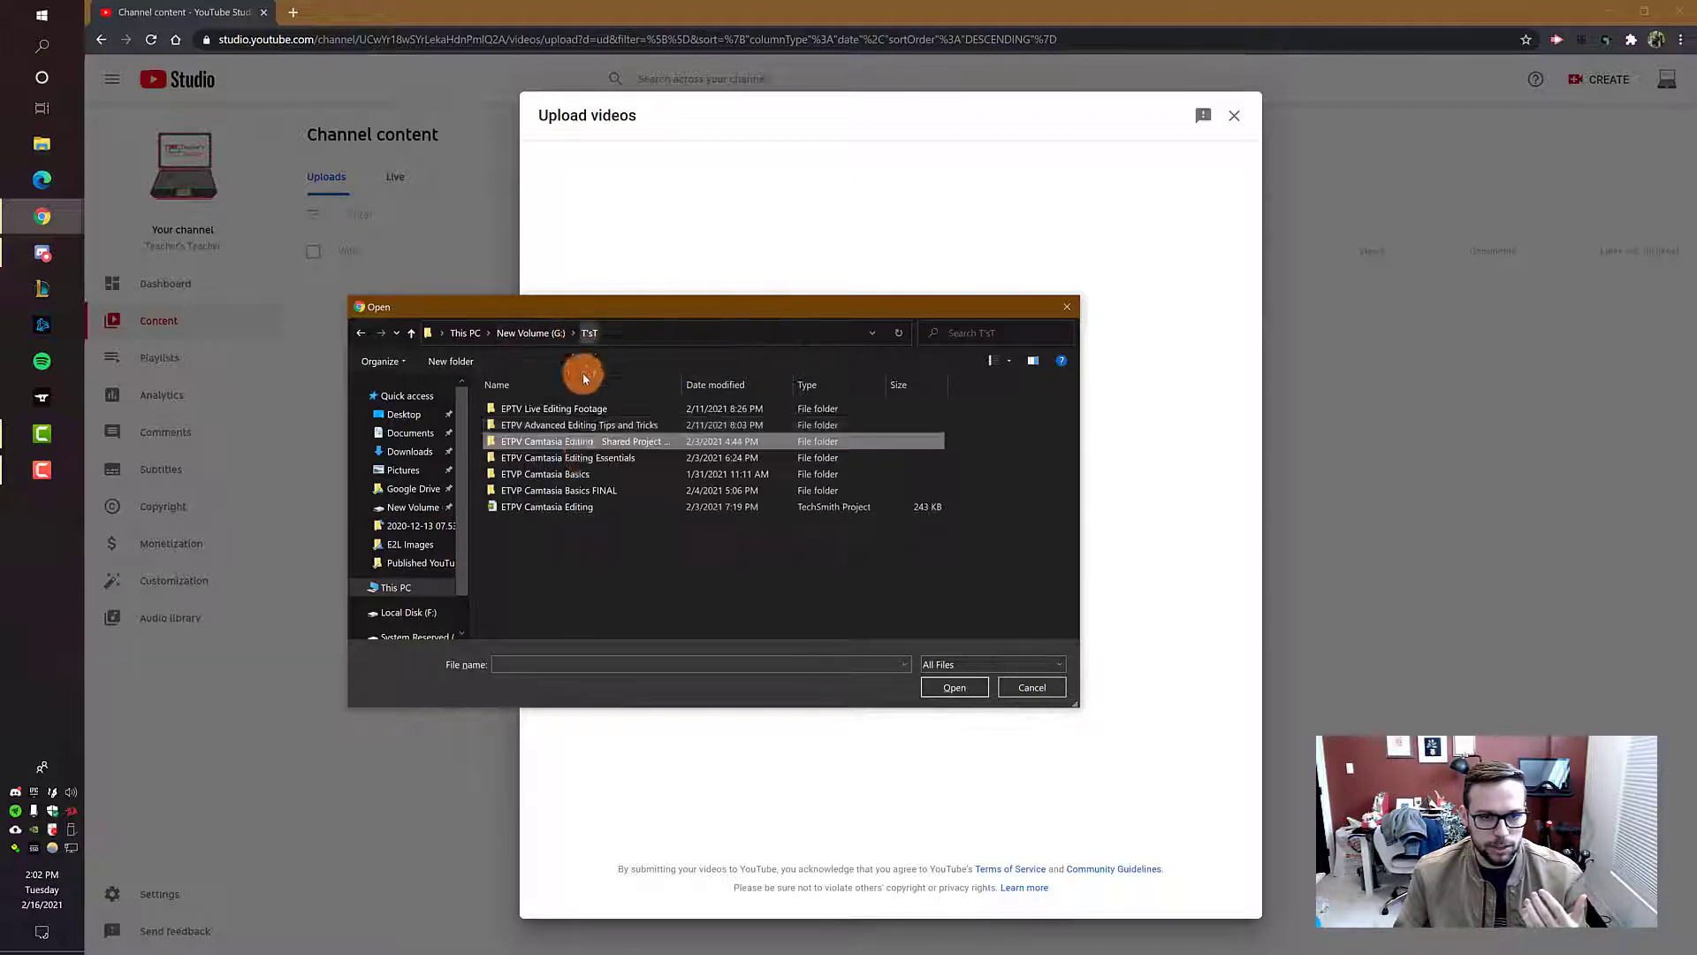
double_click(581, 475)
double_click(587, 456)
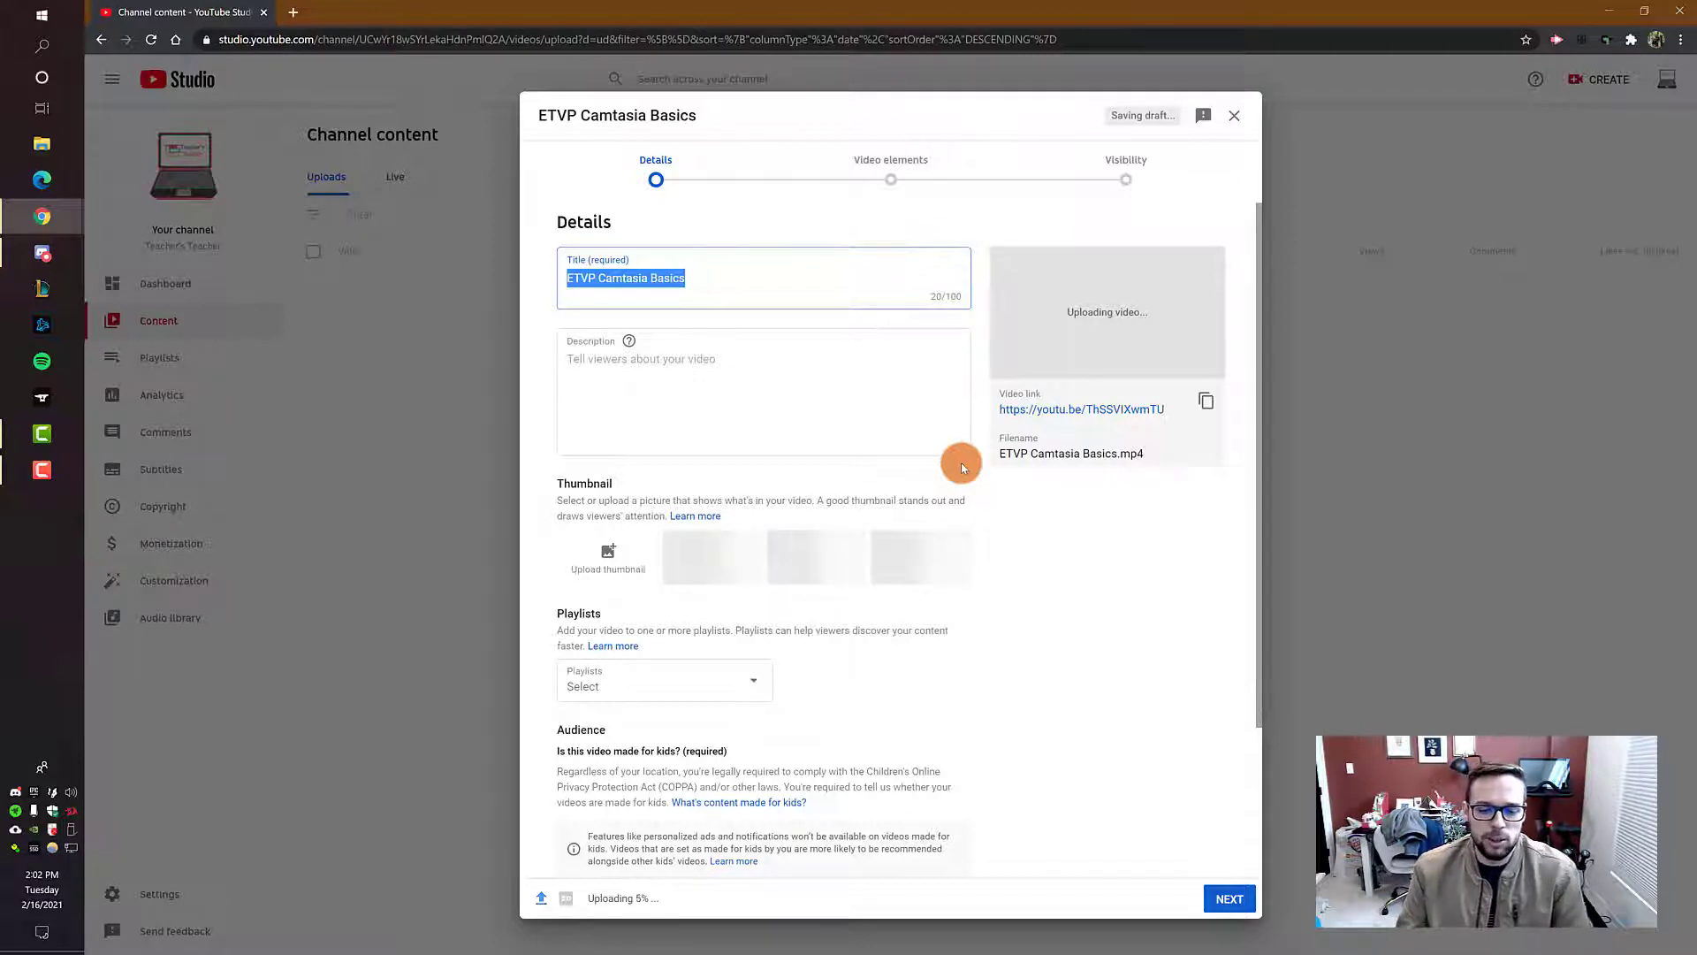
left_click(667, 901)
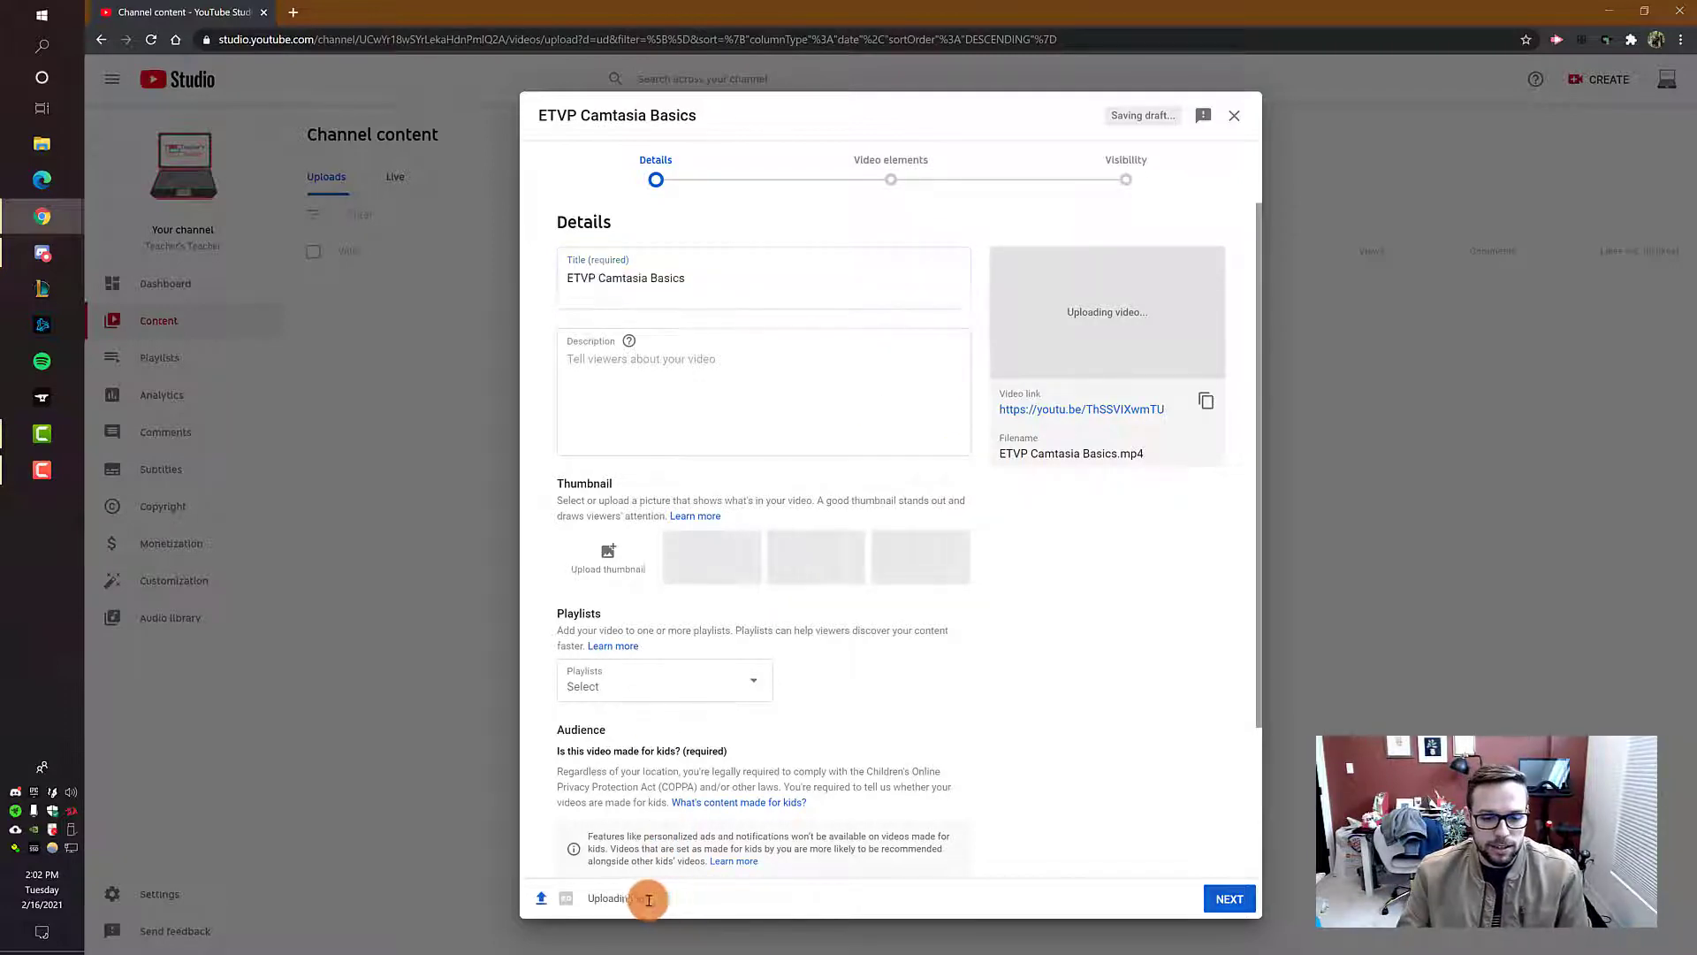
left_click_drag(590, 899, 650, 904)
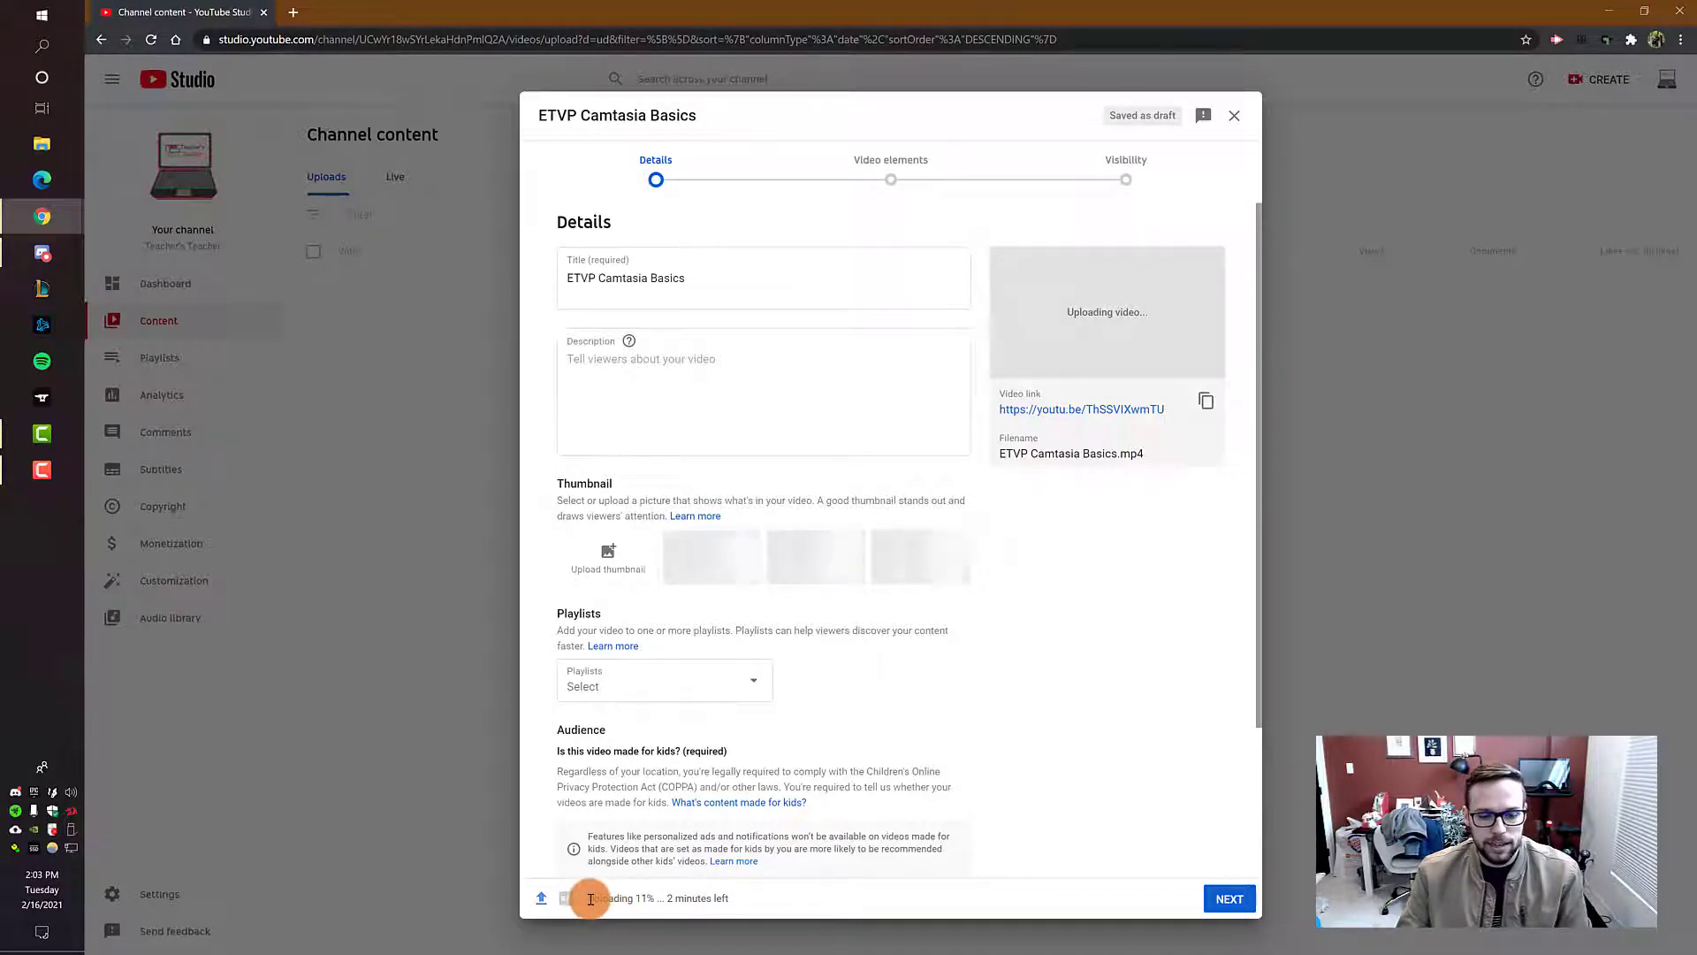
left_click_drag(590, 900, 666, 895)
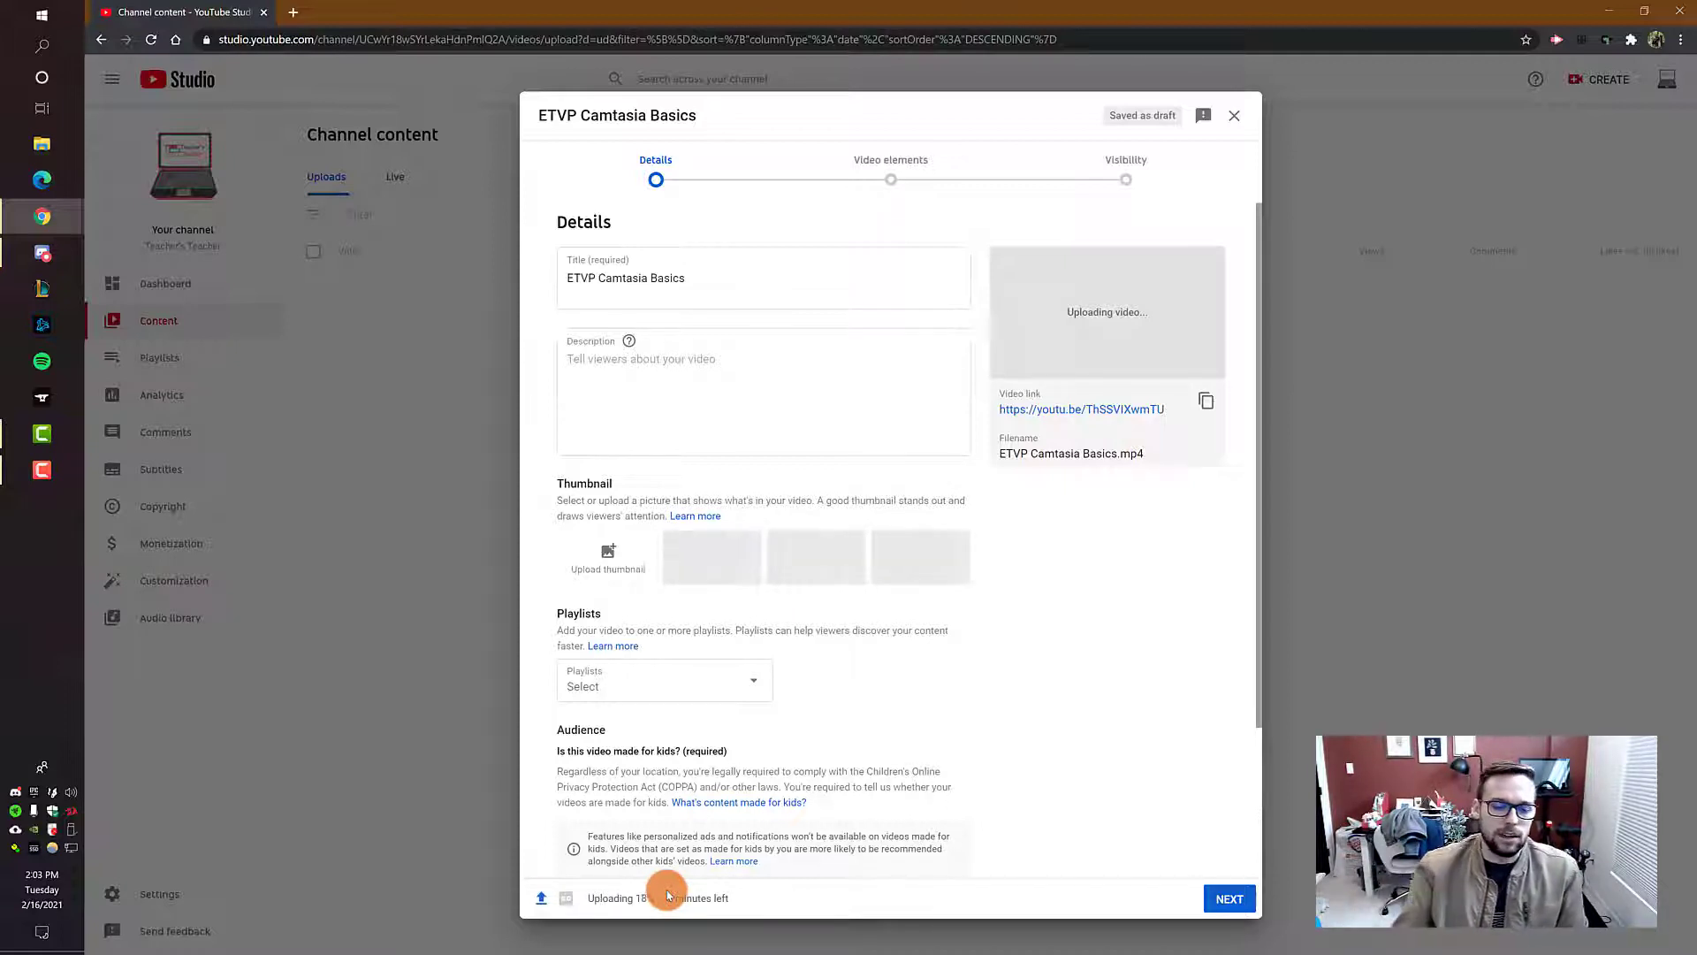
mouse_move(570, 898)
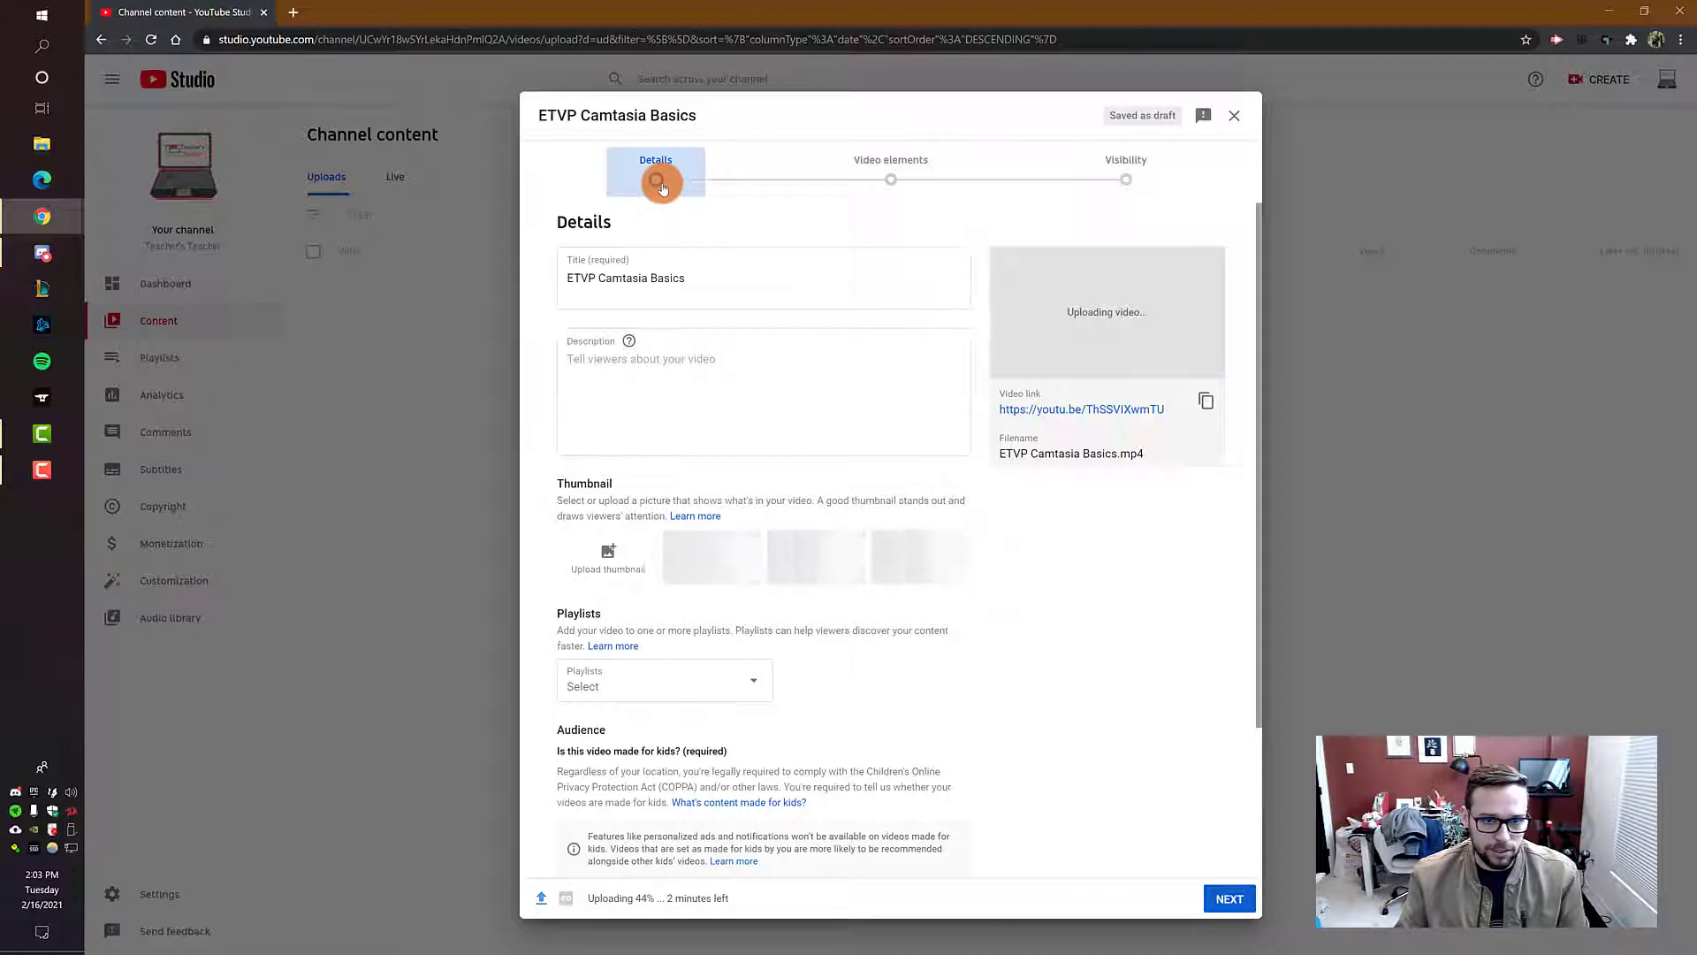
Step: Set the video's audience to "No, it's not made for kids"
left_click(897, 179)
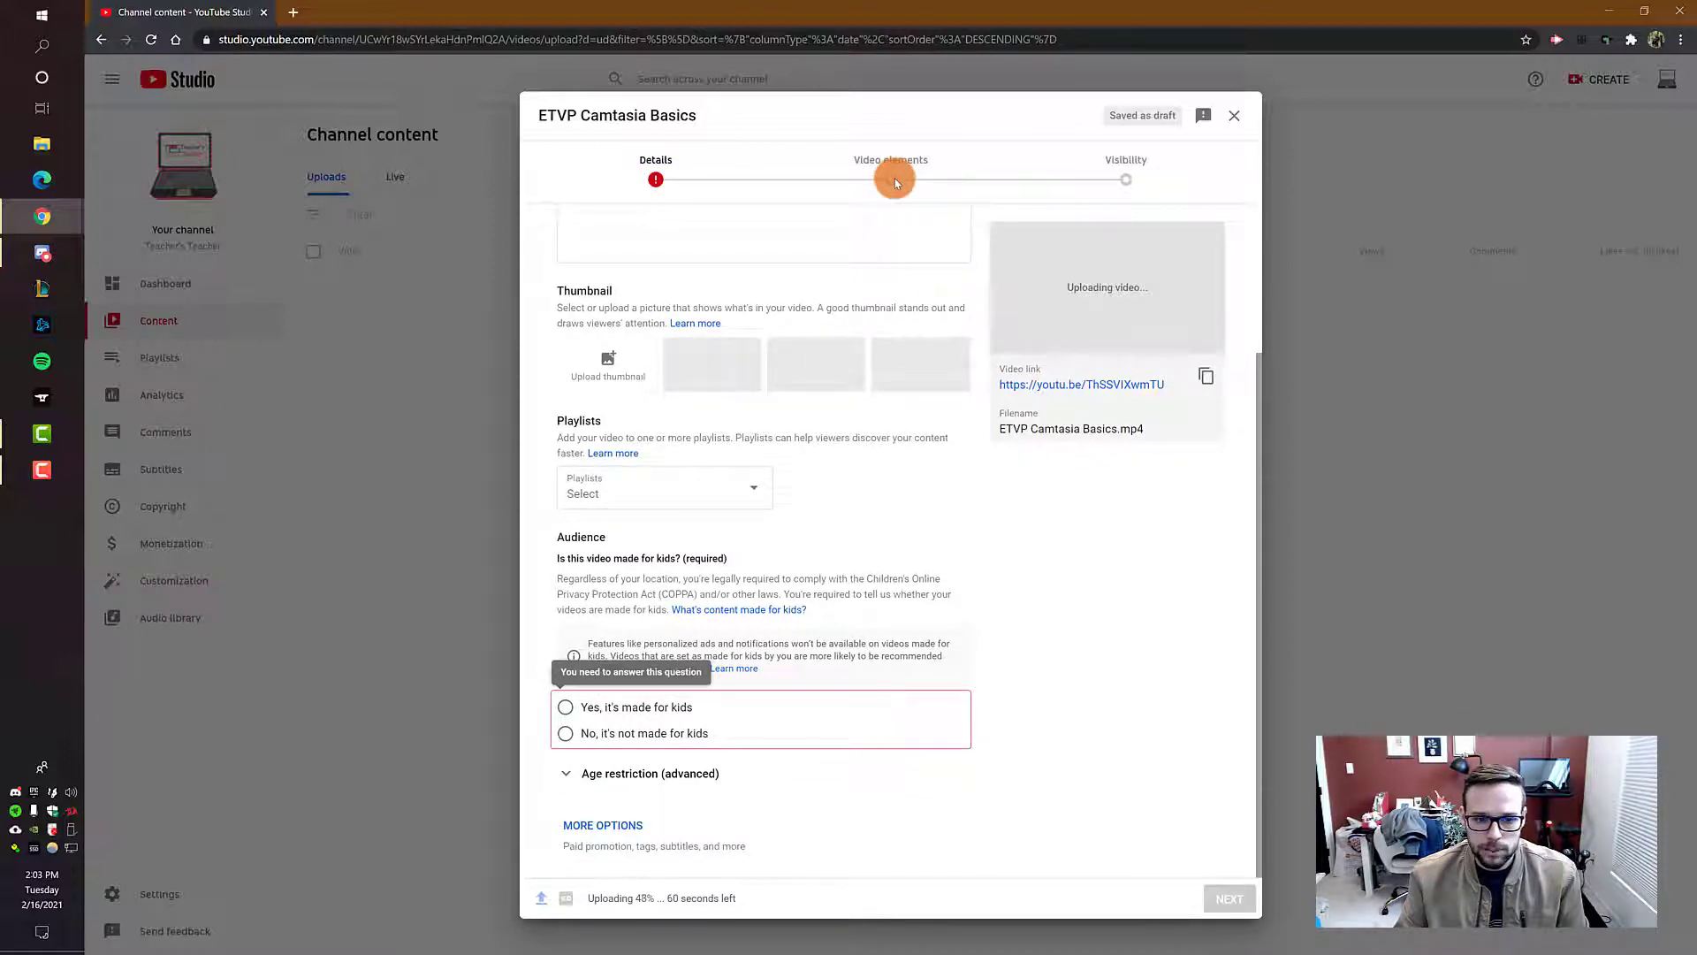
left_click(572, 738)
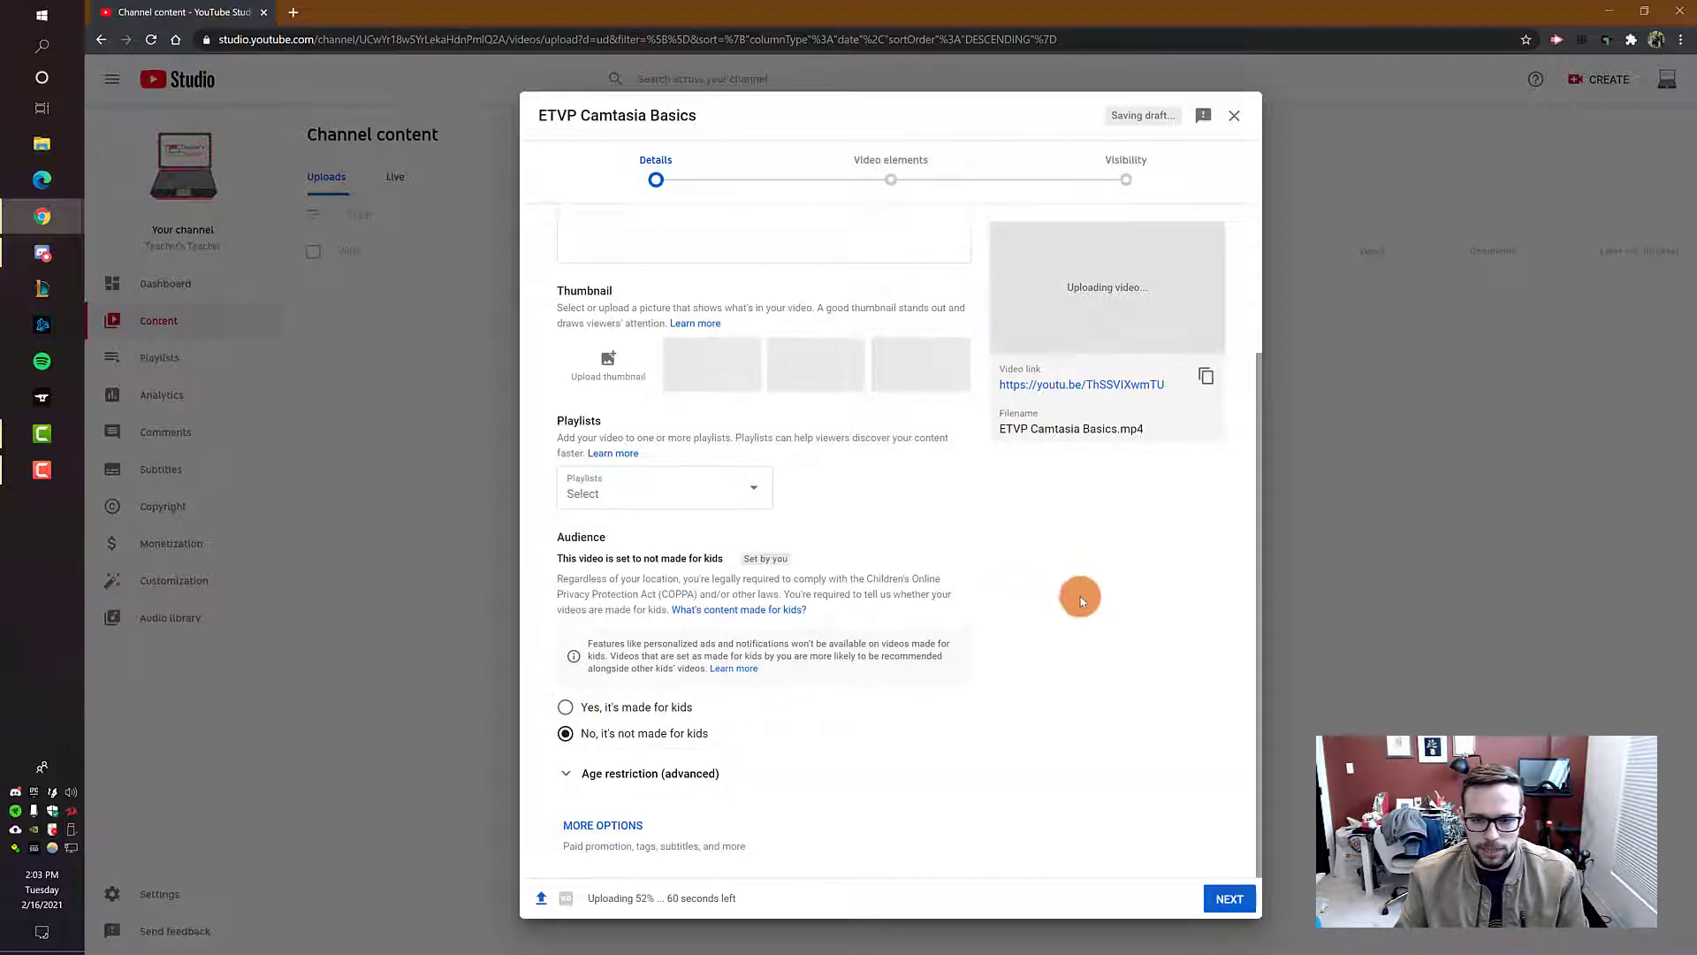
Step: Review the Video elements and Visibility stages of the upload, and return to Details
left_click(891, 180)
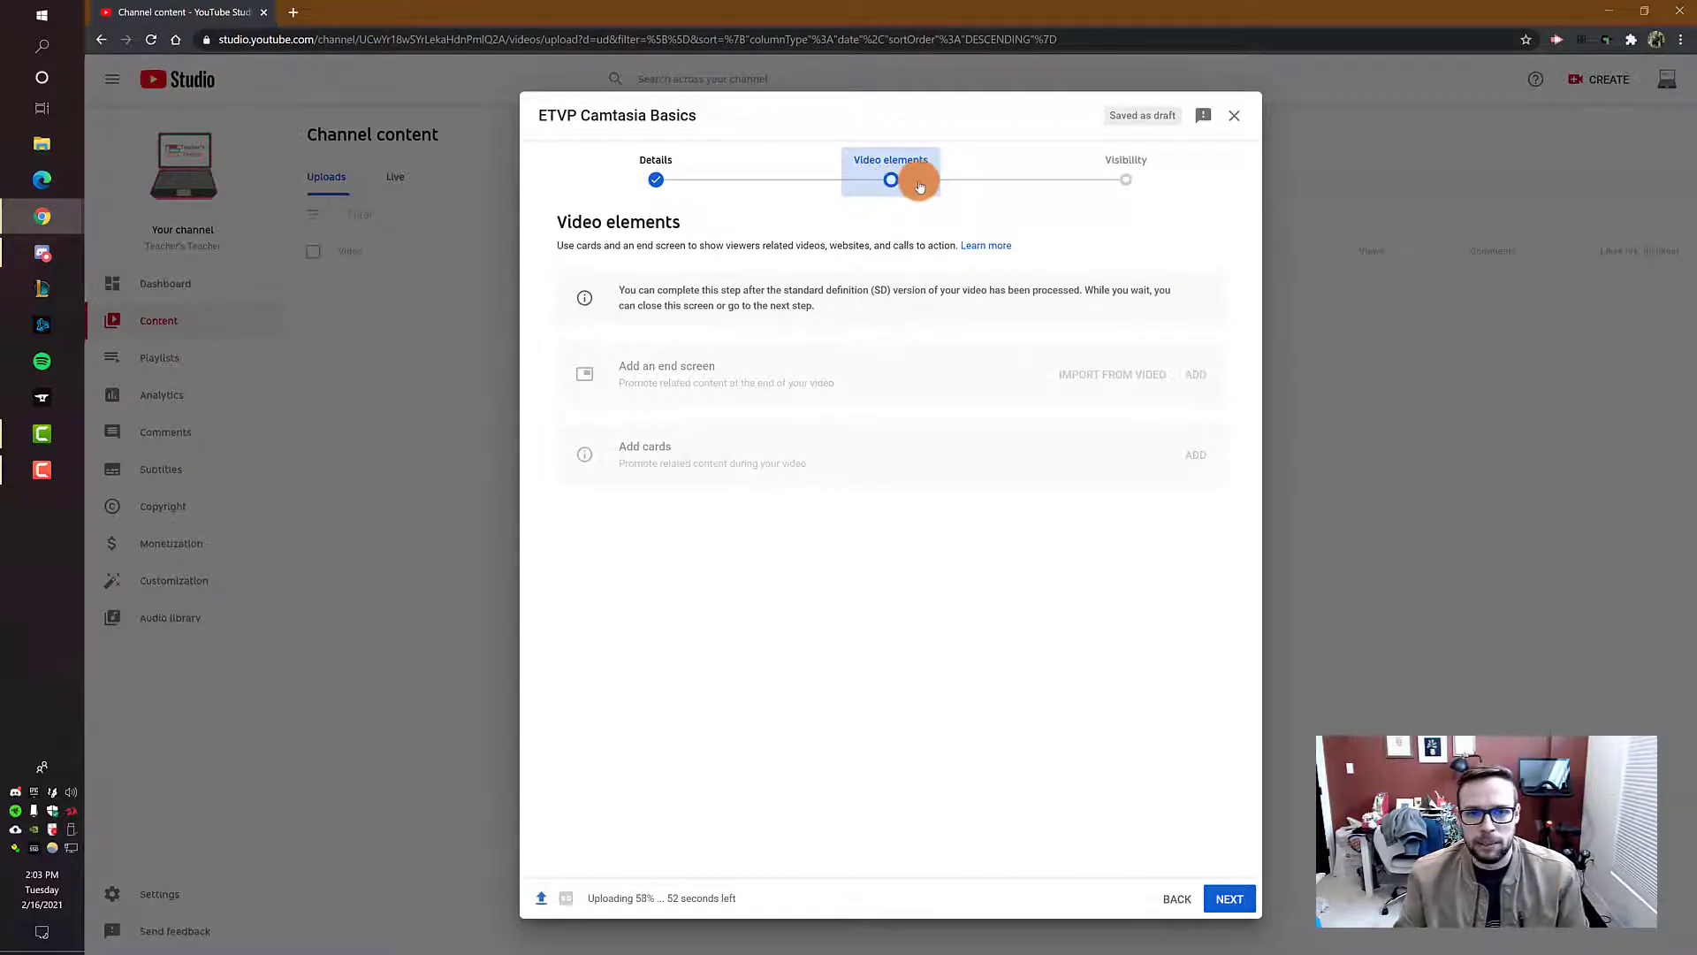
left_click(1123, 168)
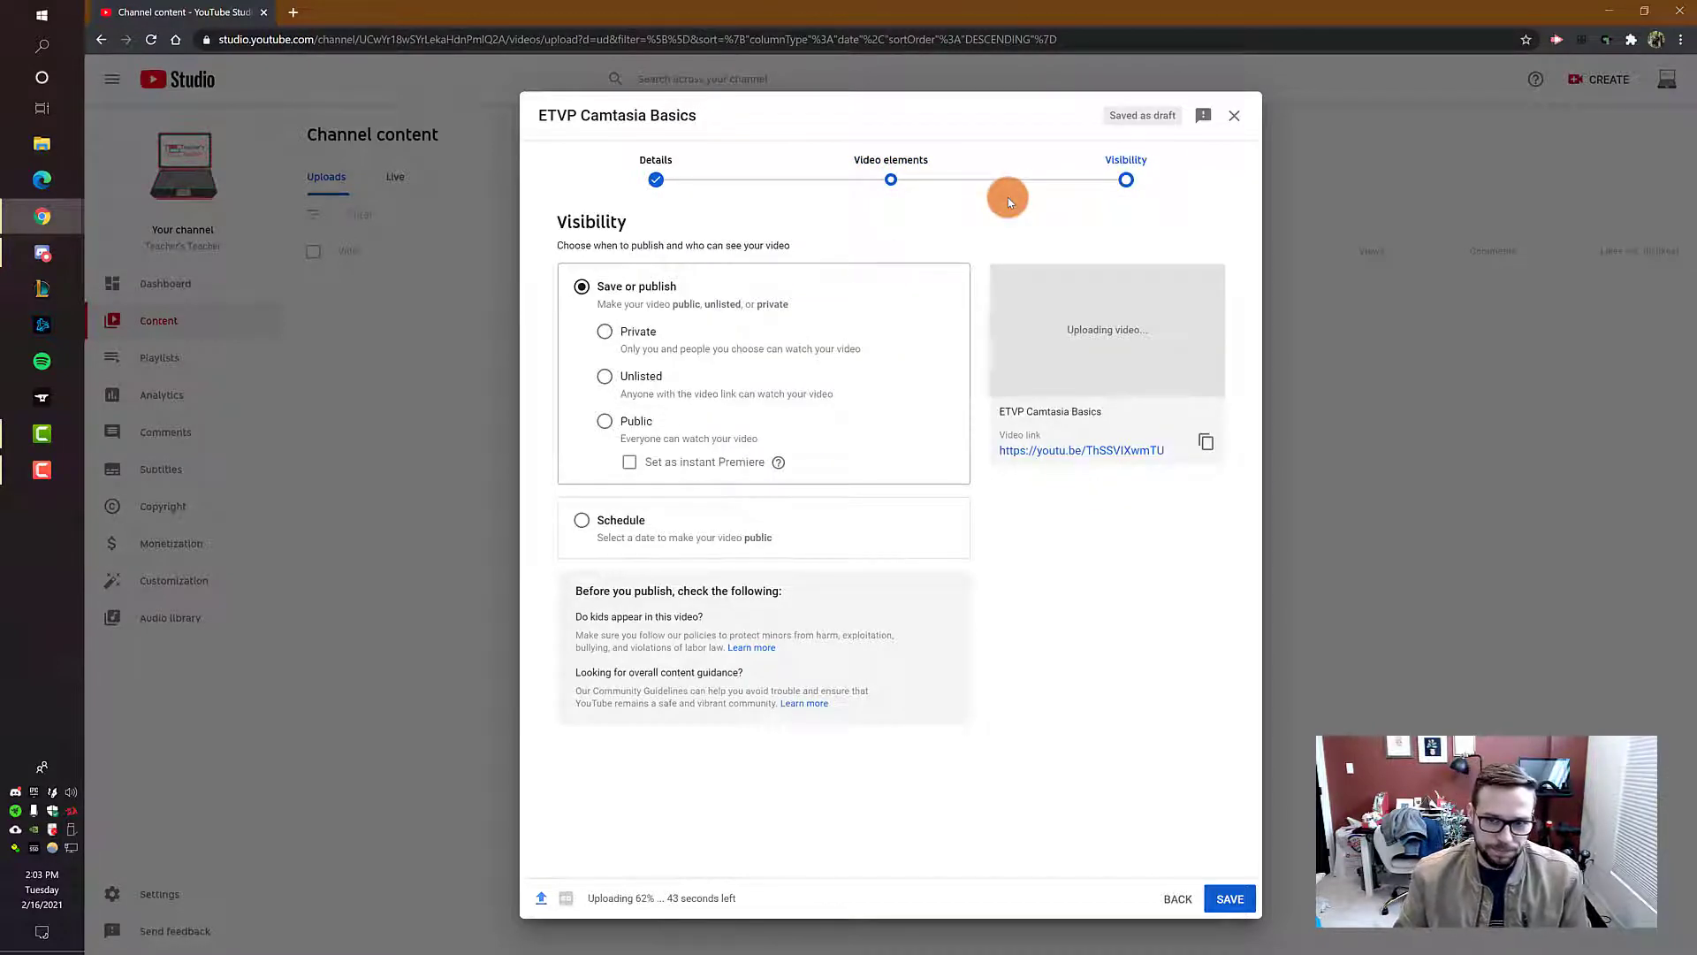
left_click(659, 170)
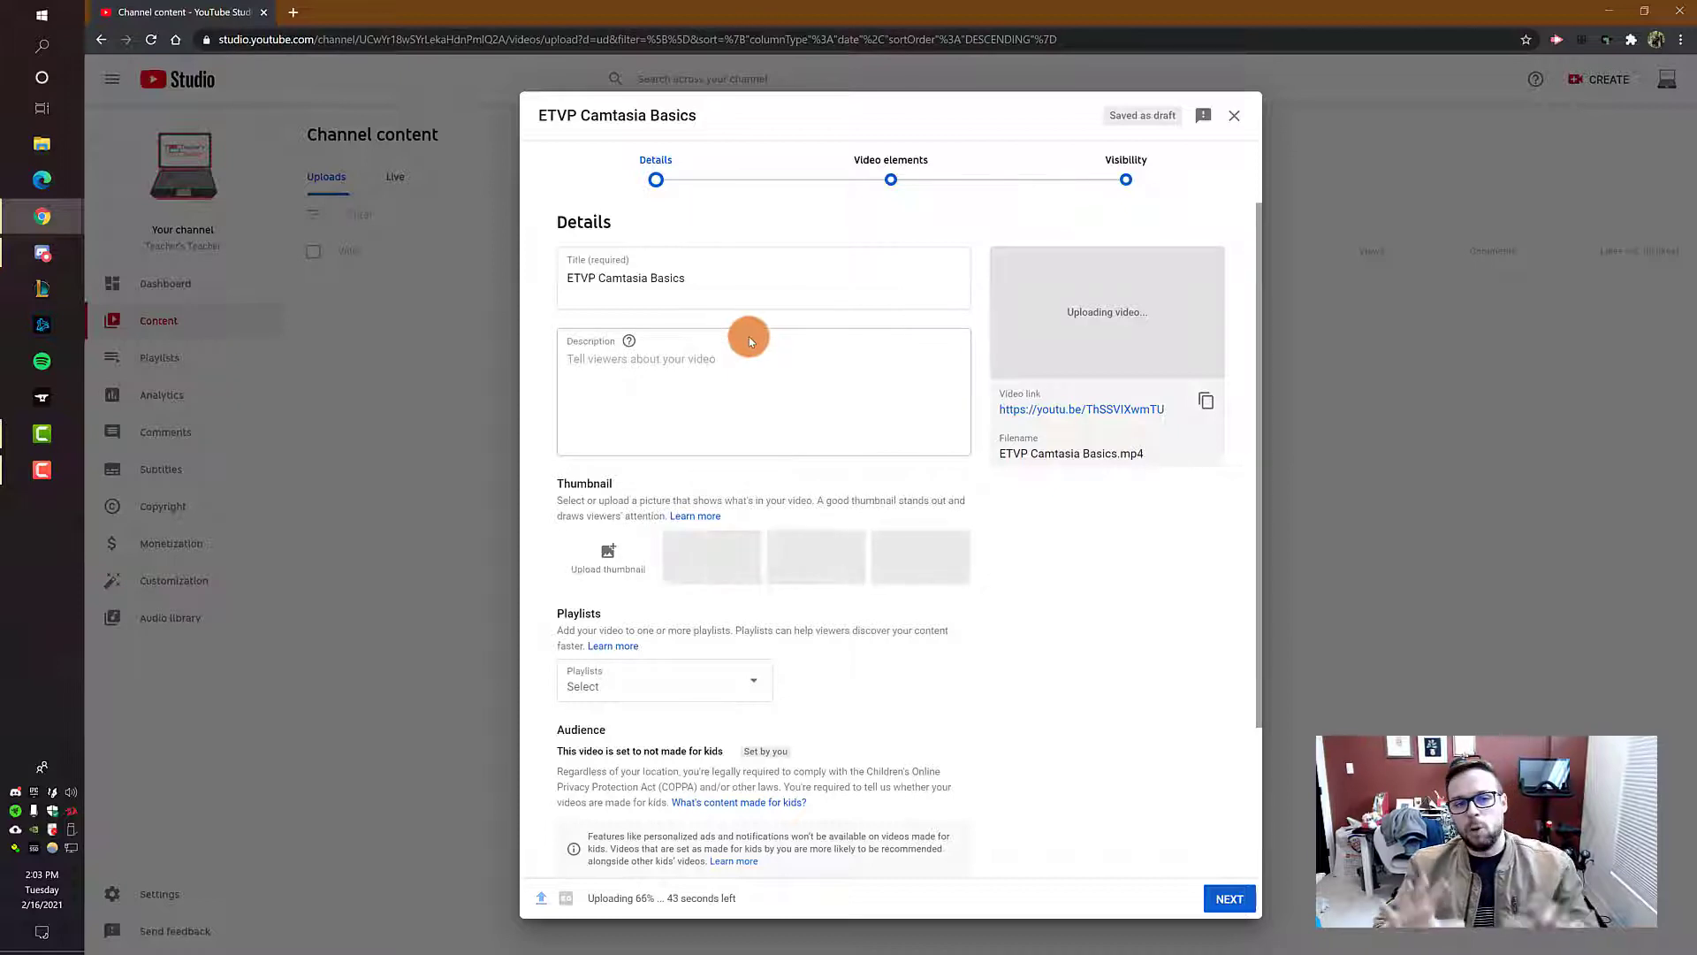
left_click(709, 280)
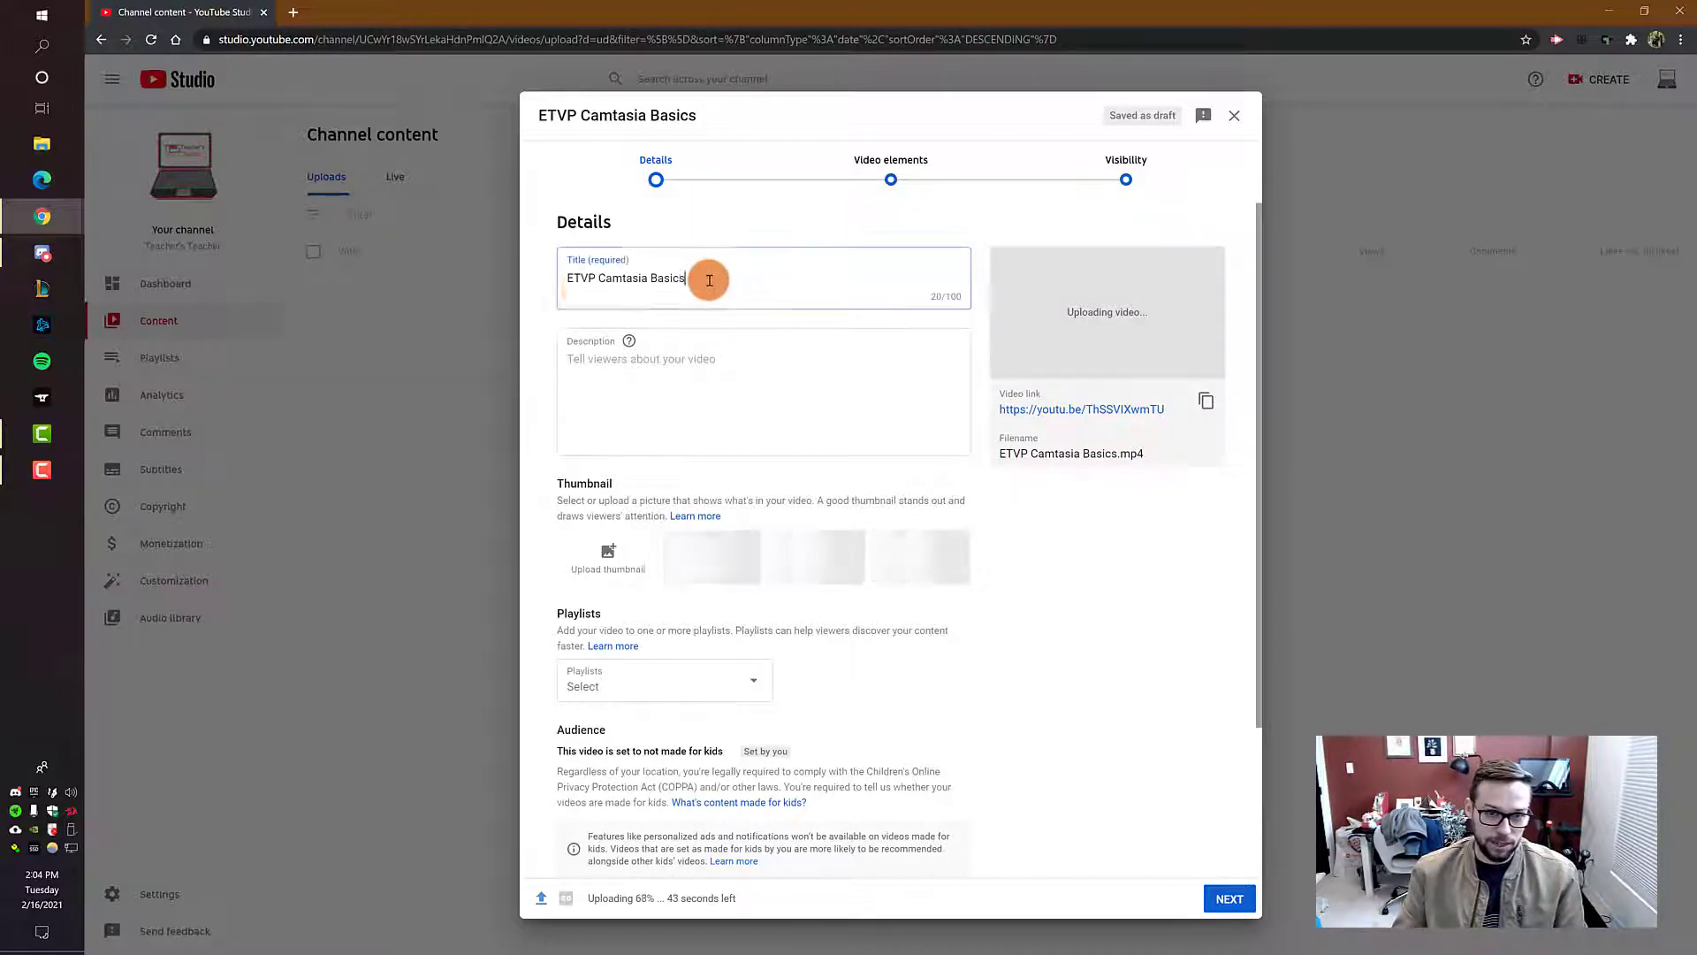
left_click_drag(709, 279, 533, 296)
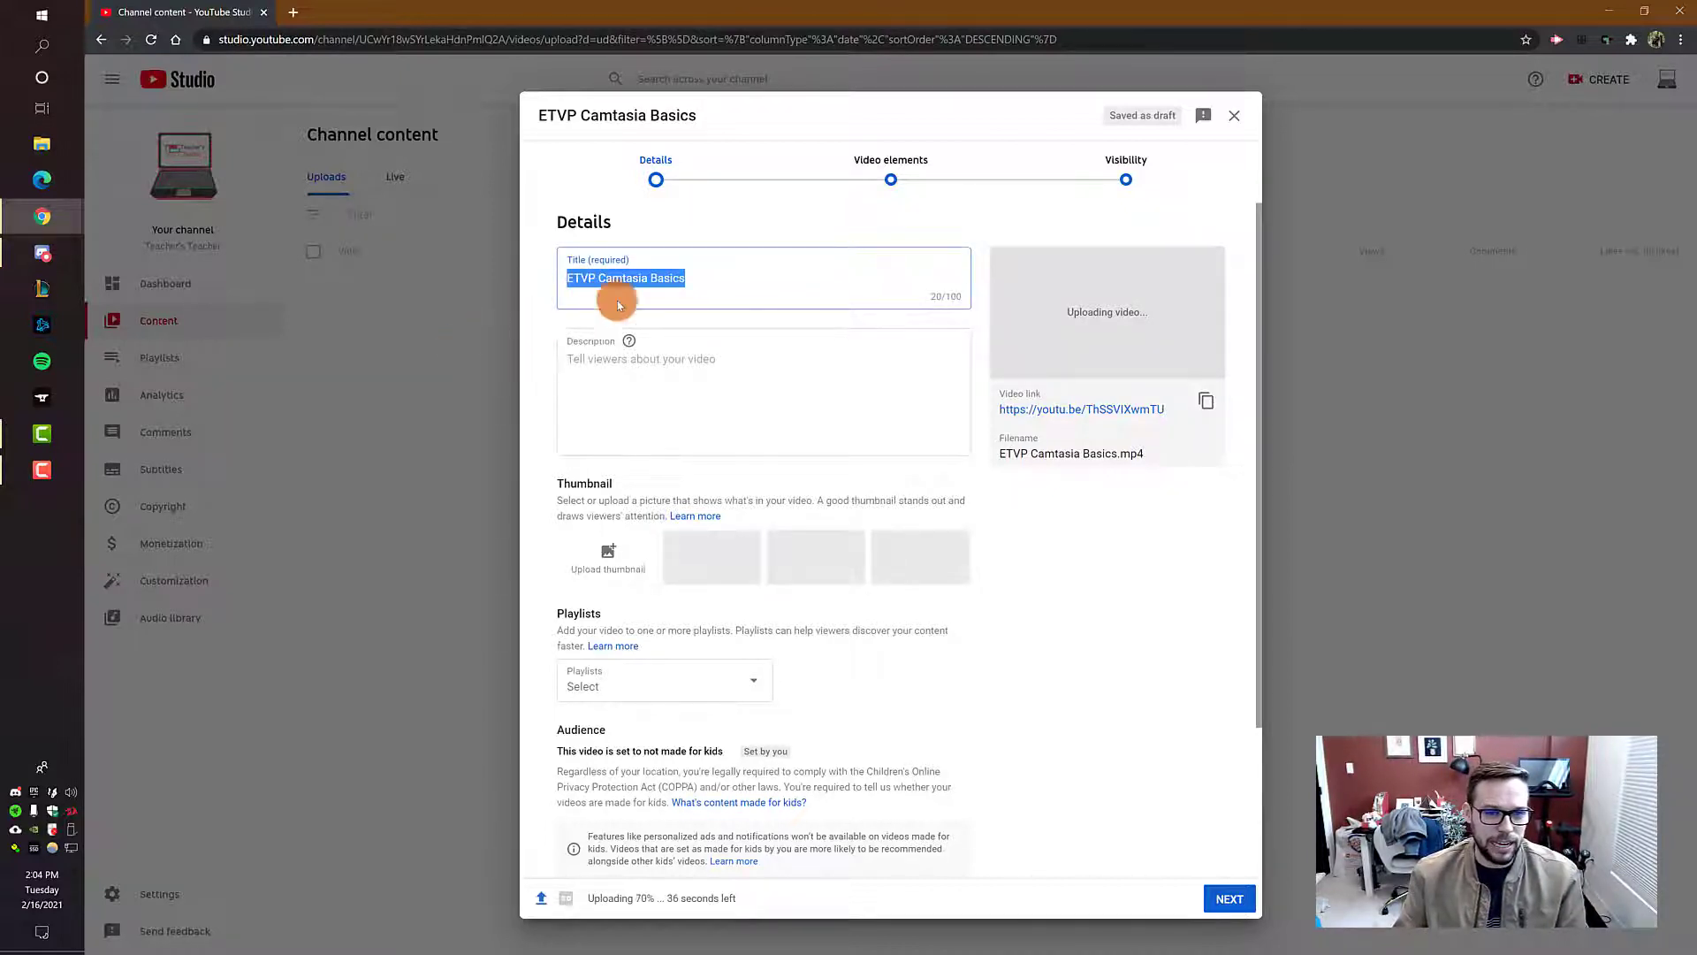
left_click_drag(700, 279, 541, 294)
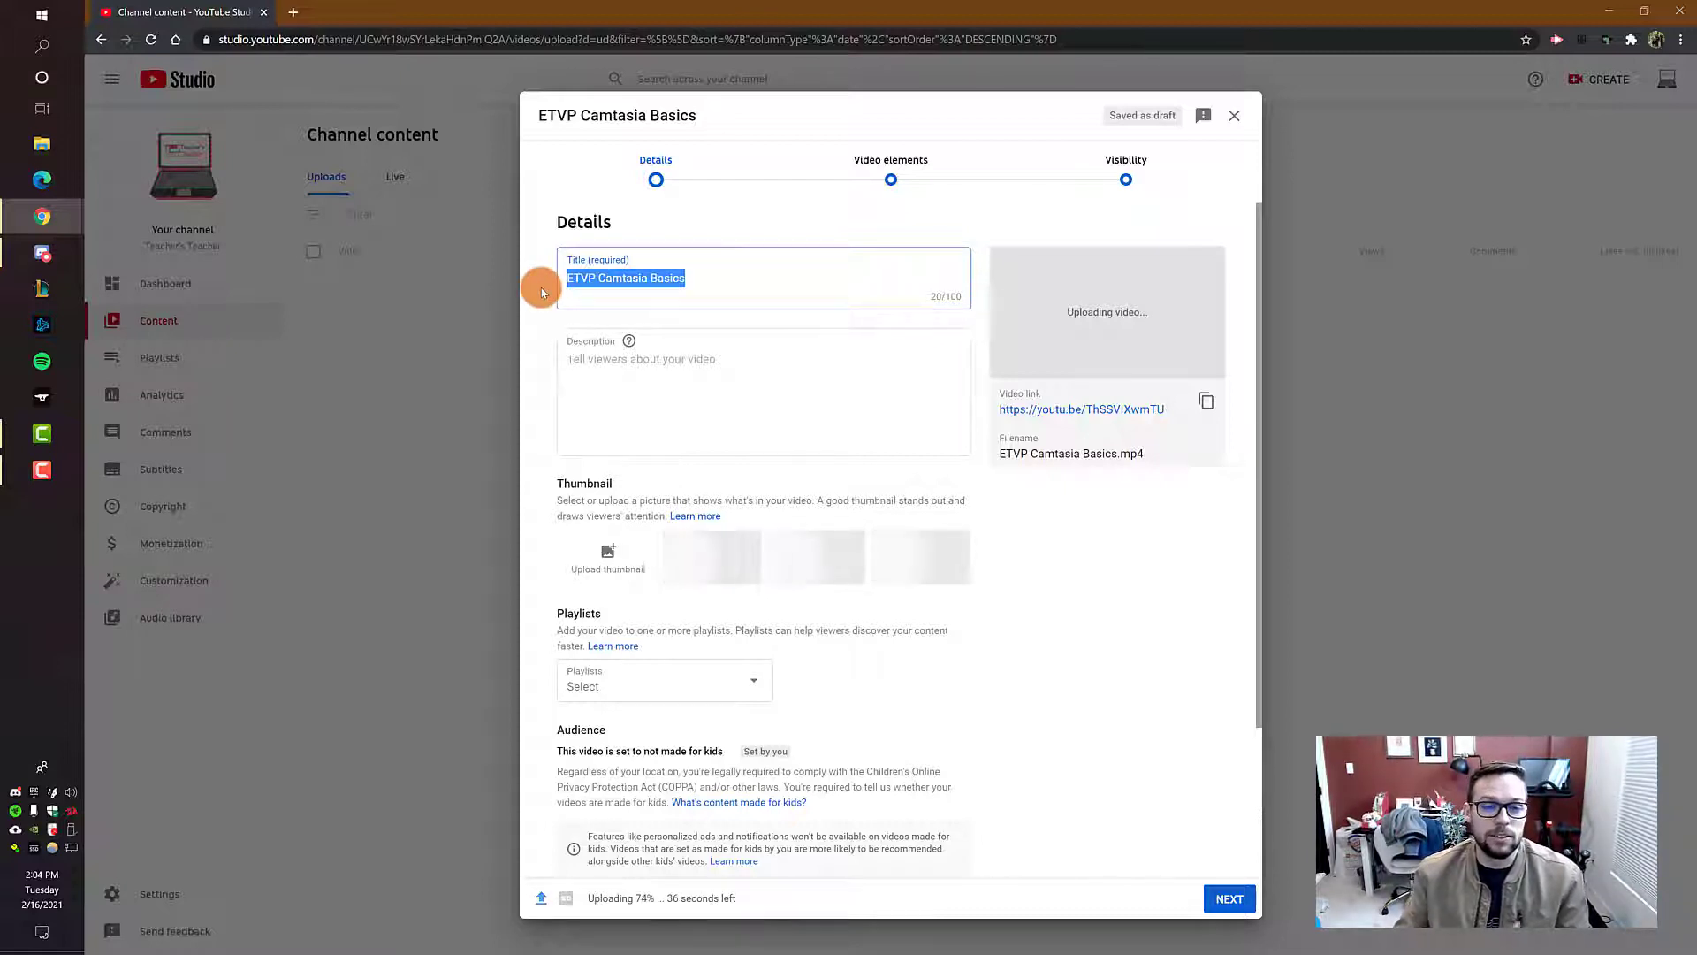
left_click(698, 281)
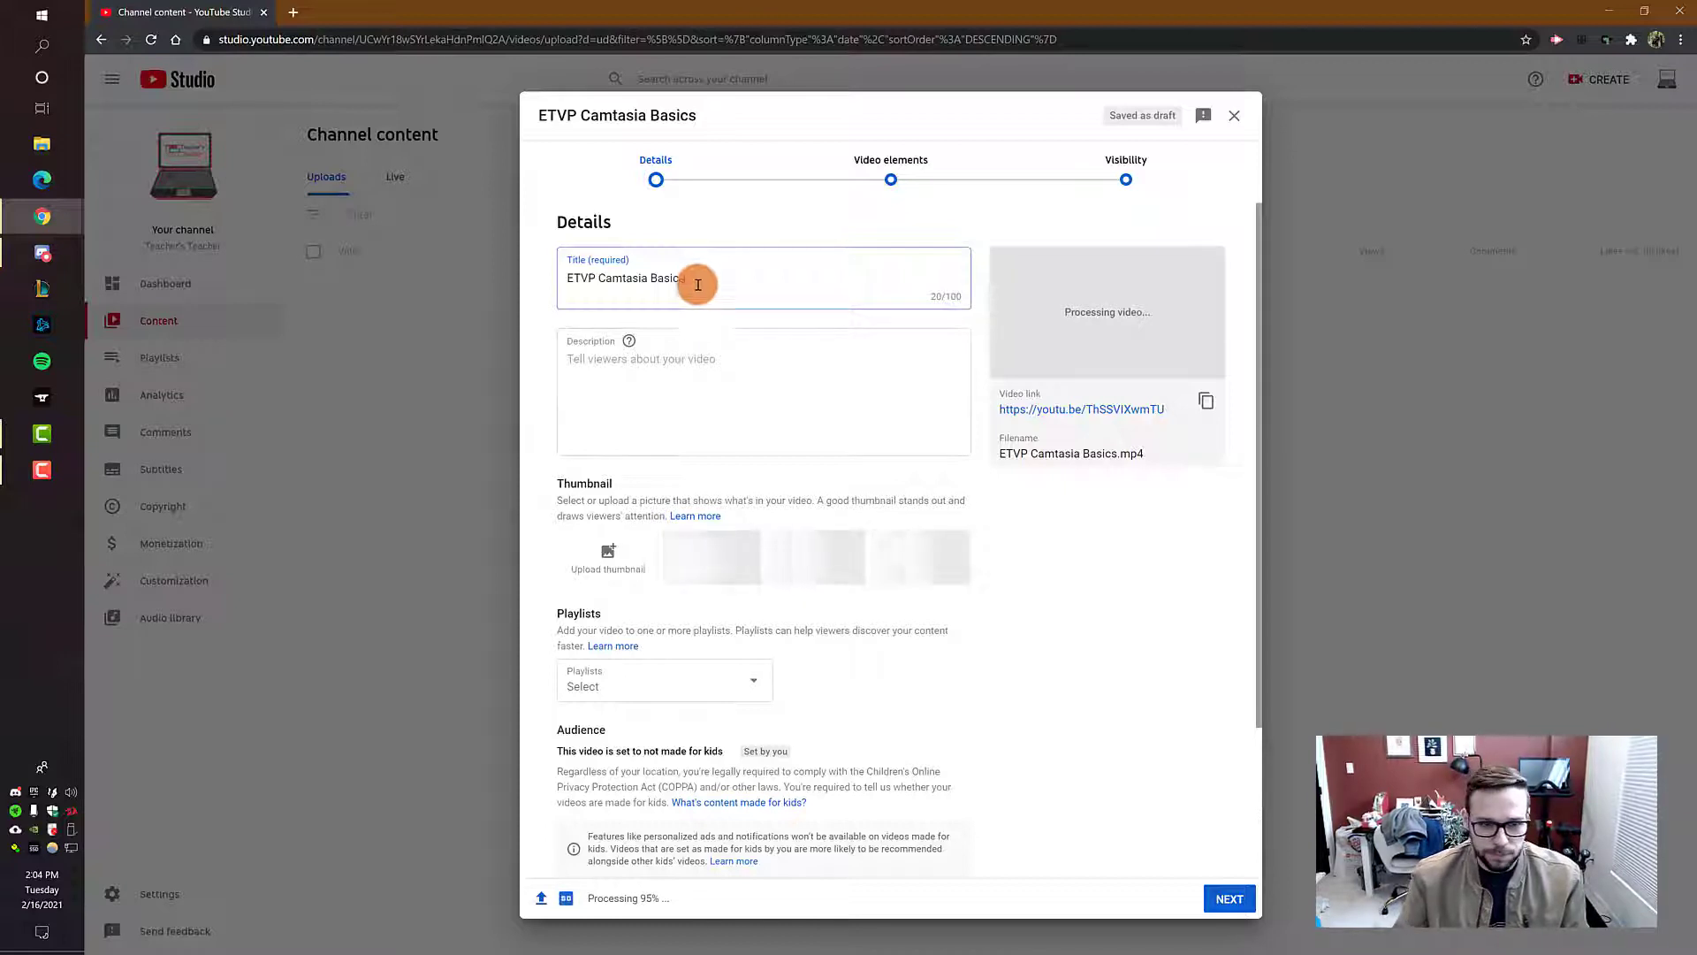
Step: Enter "Type in some important content here!" as the video's description
left_click(725, 373)
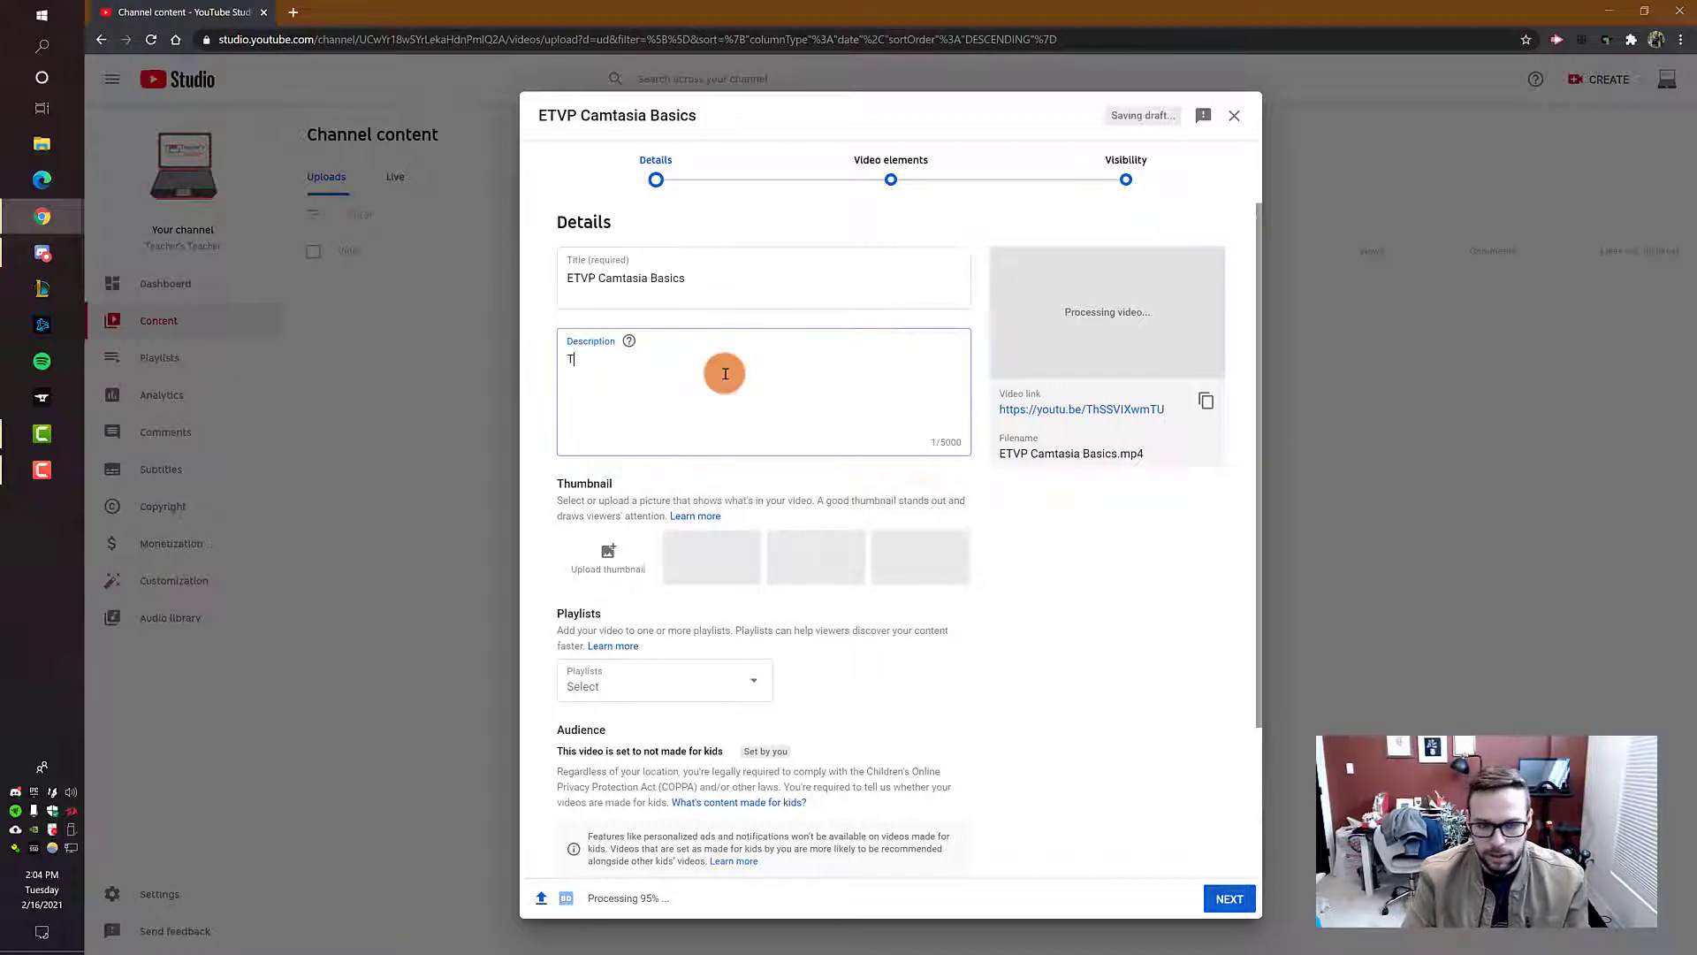
type("pyre")
key("BackSpace")
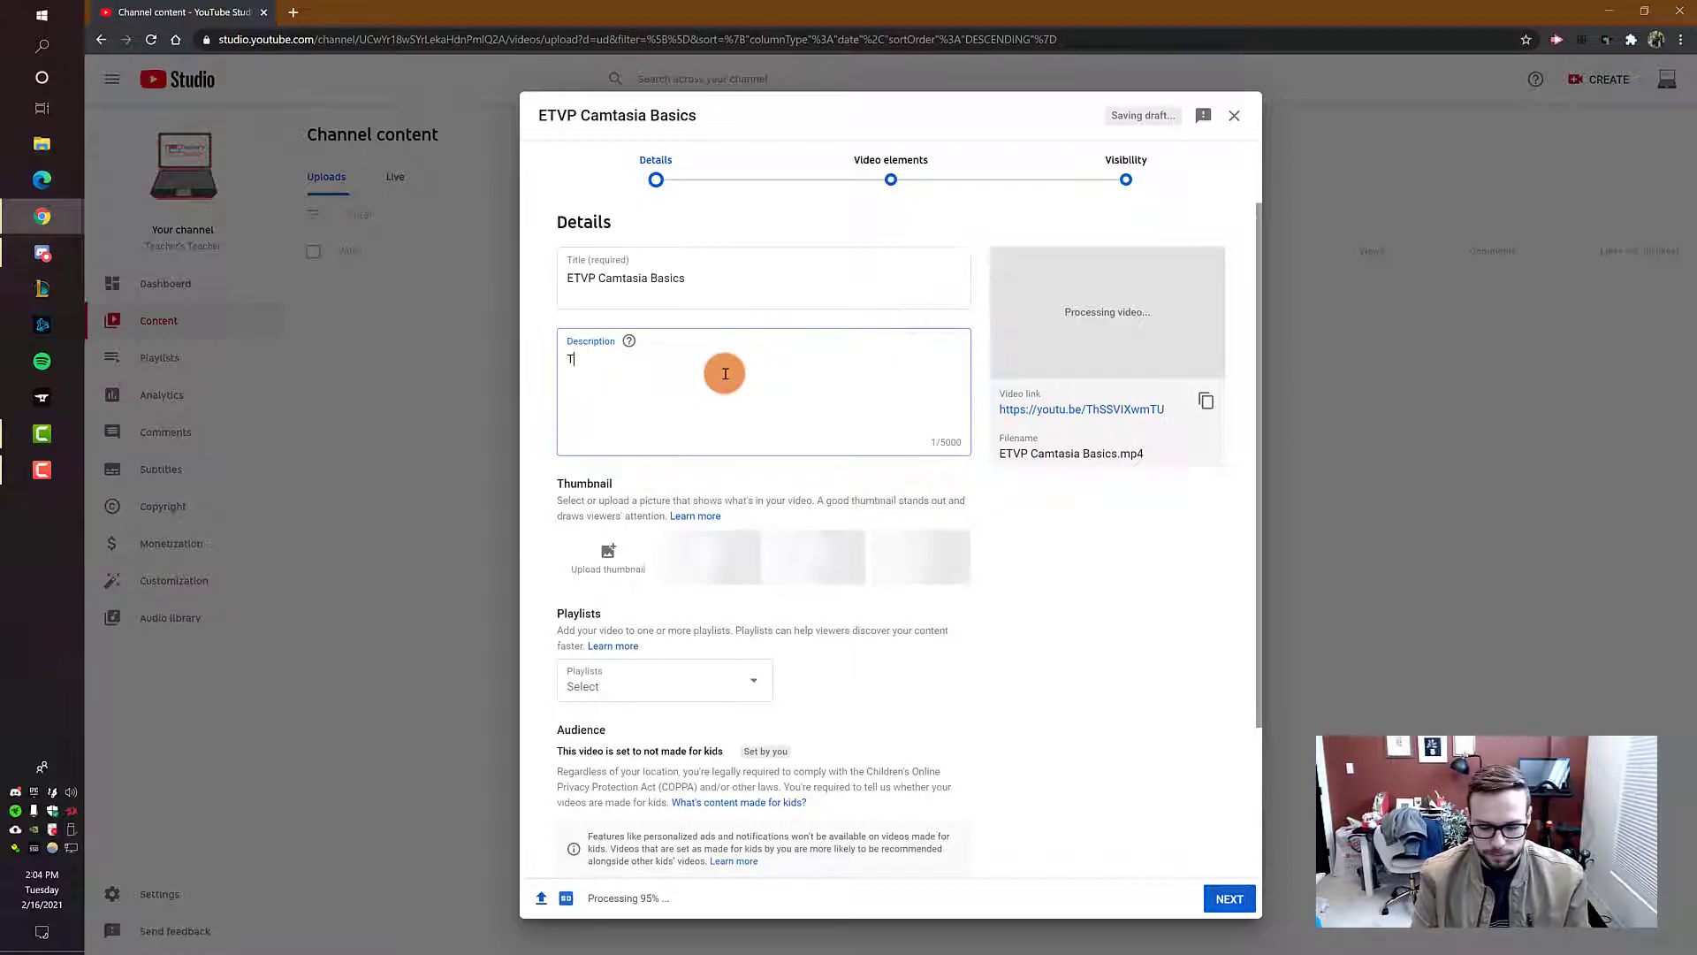
type("ype in so")
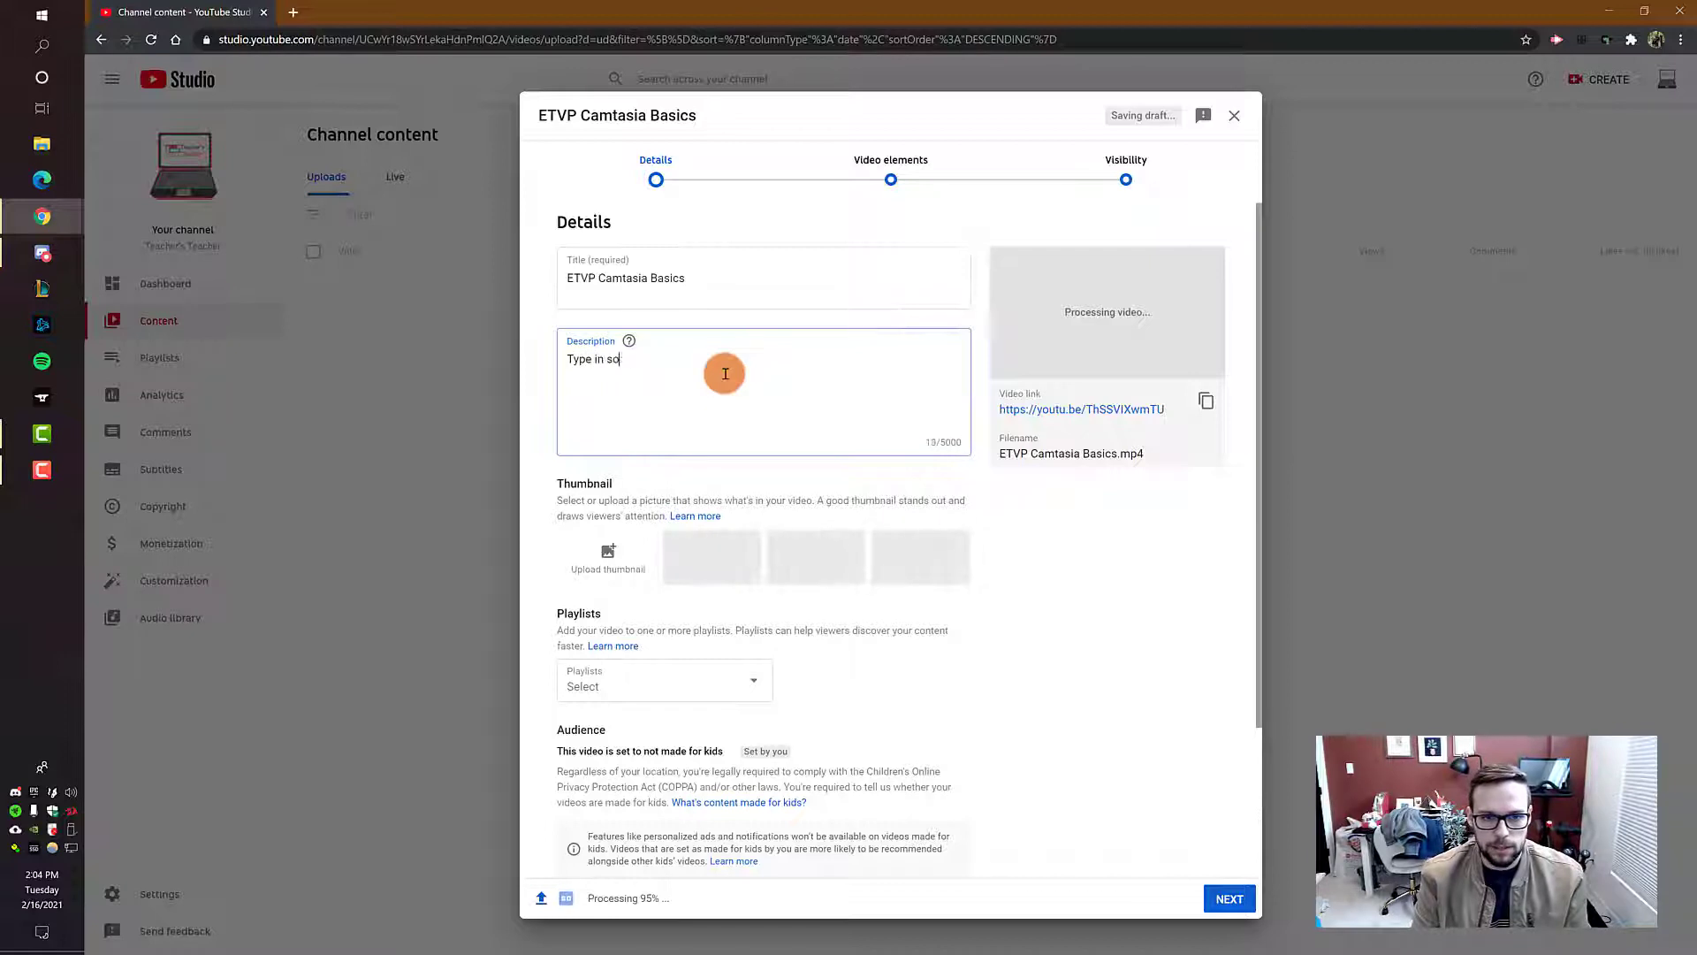
type("me important c")
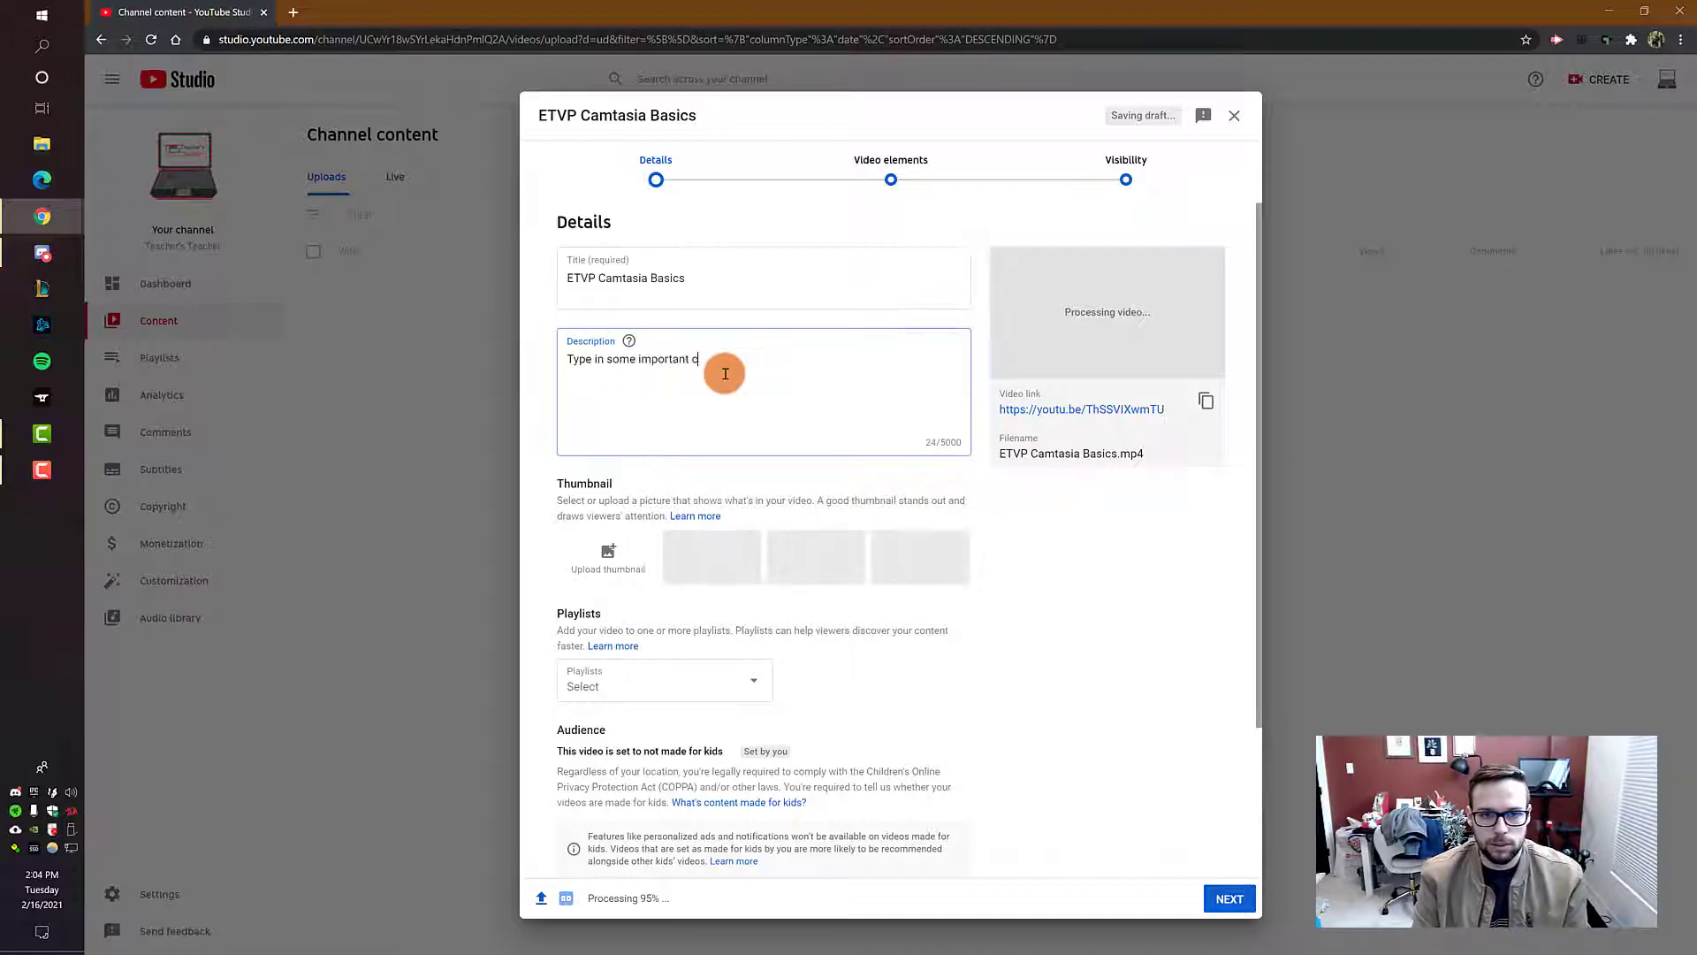
type("ontent here!")
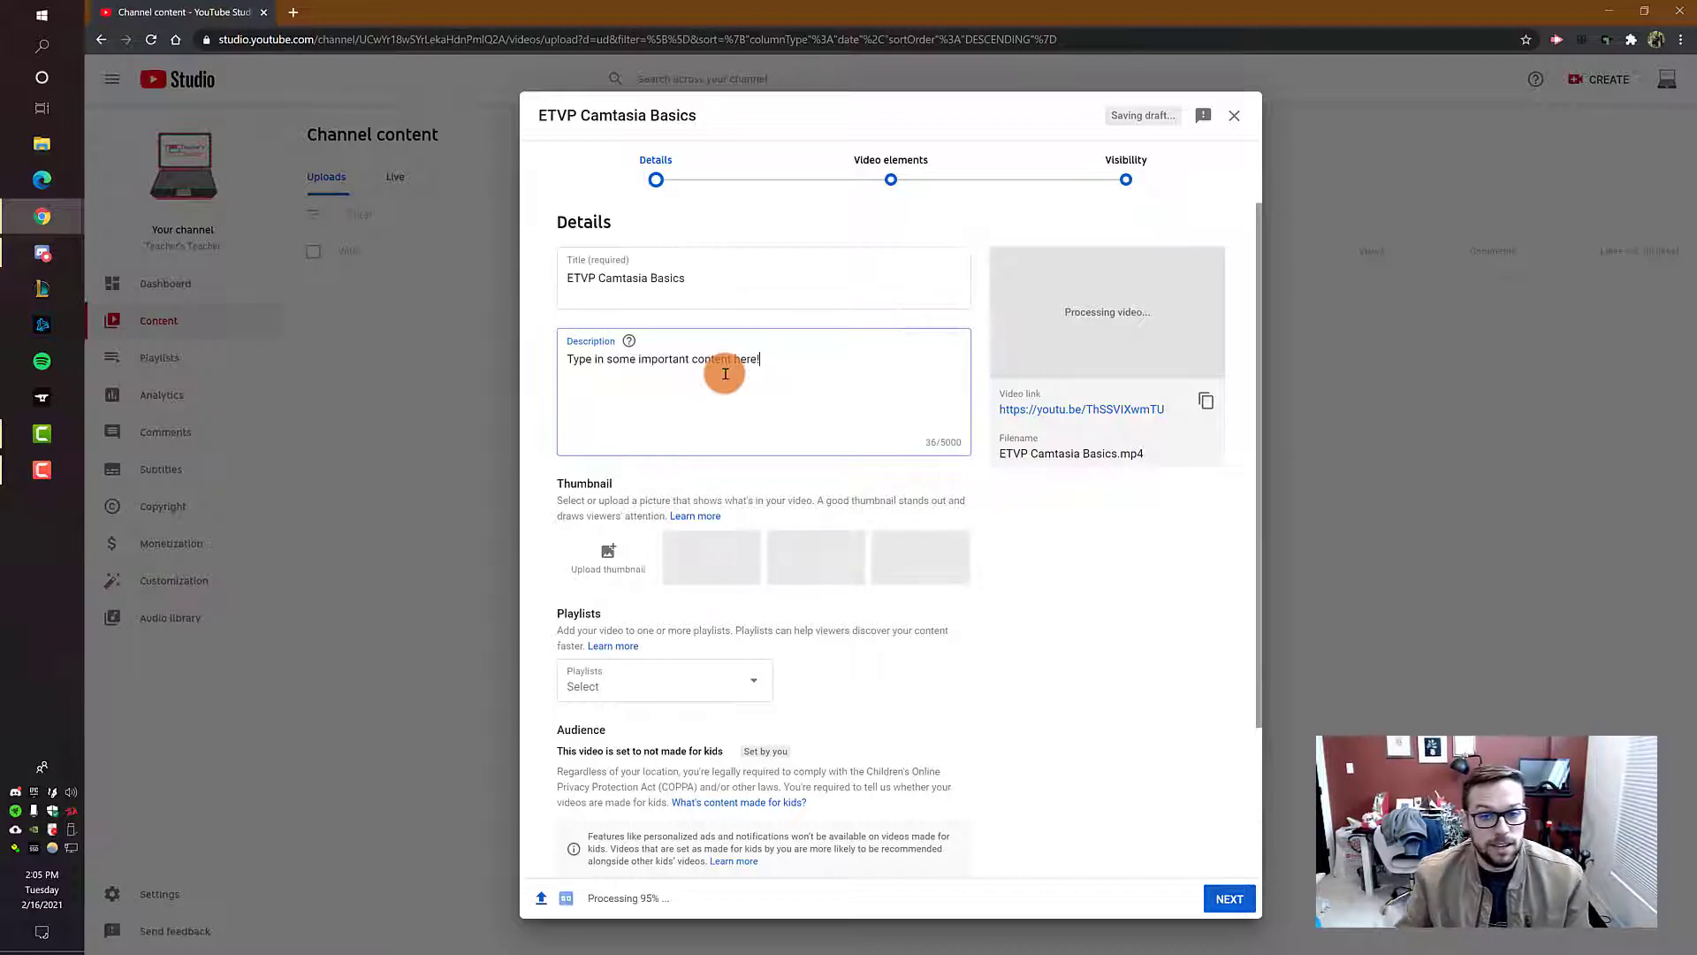
Step: Try to create a new playlist titled "Playlist 1" from the video's playlist options
scroll(814, 380, "down", 1)
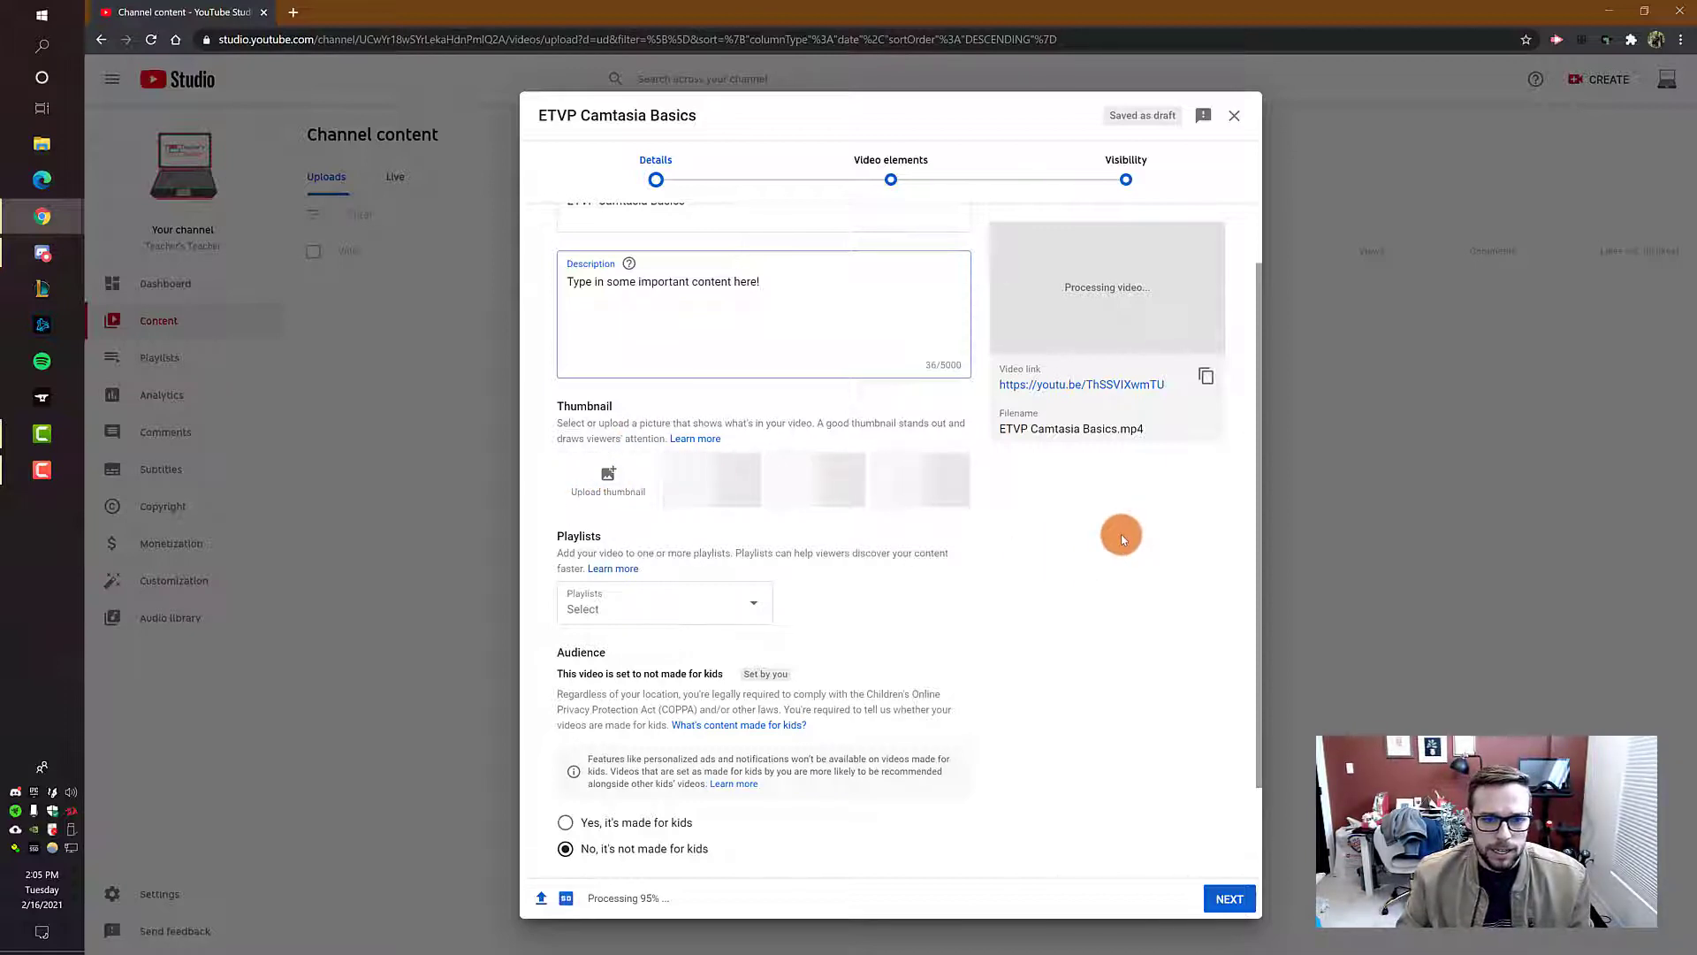
scroll(1119, 538, "down", 2)
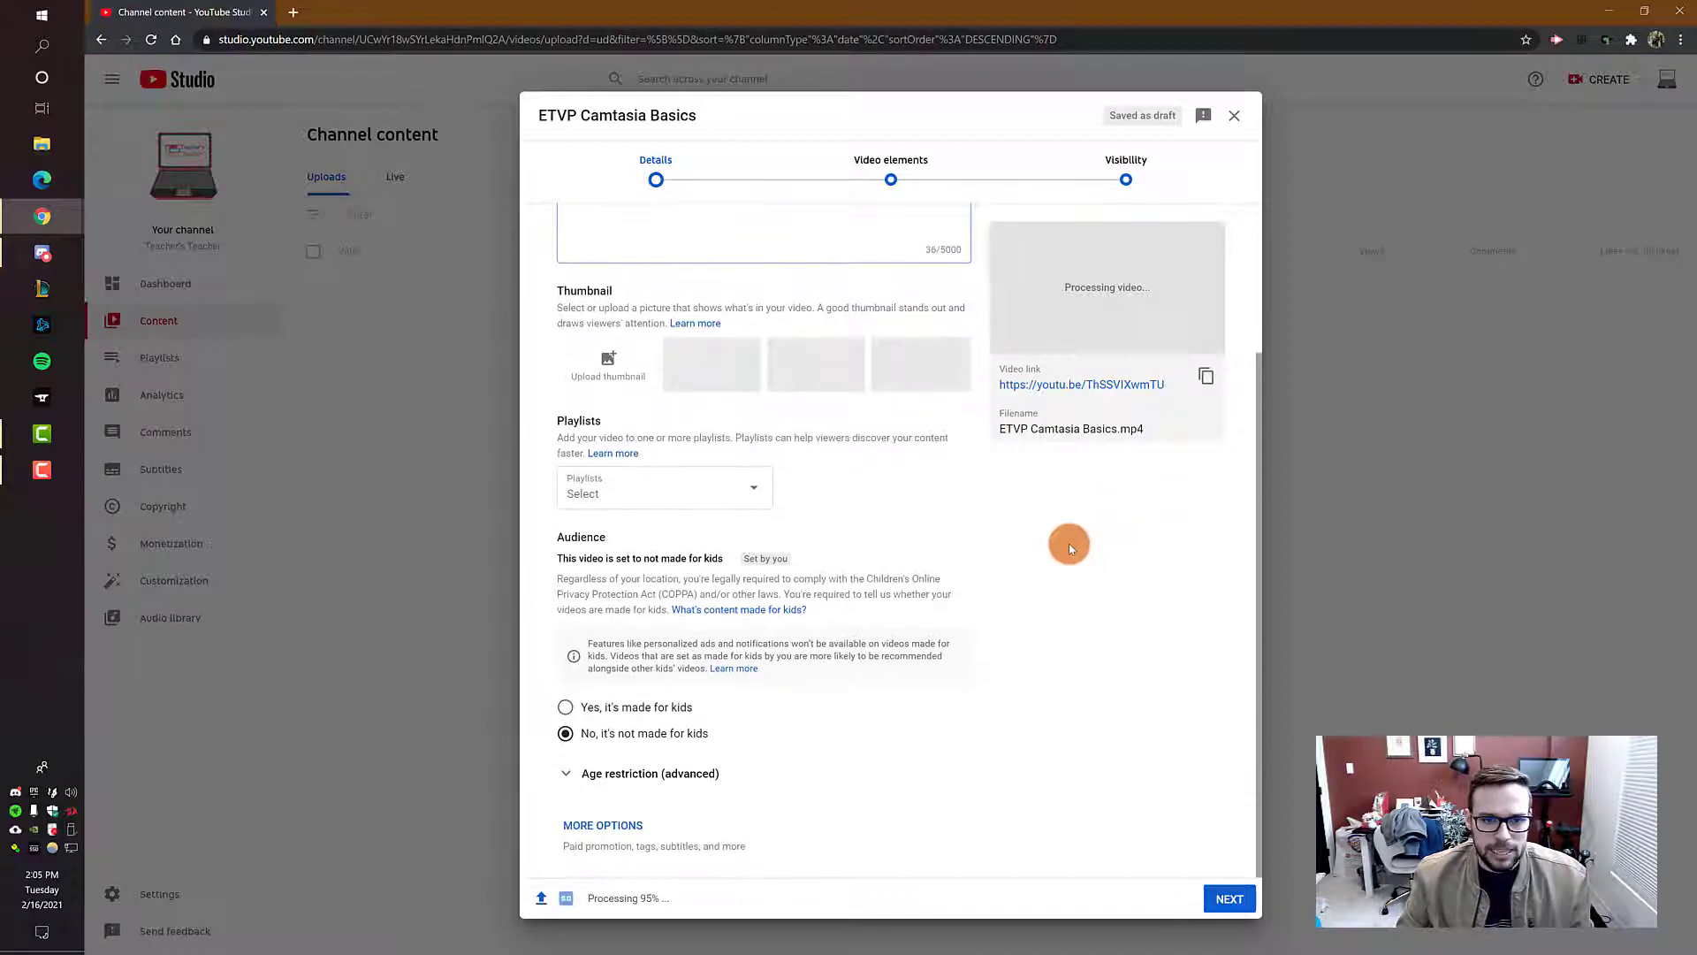
left_click(755, 492)
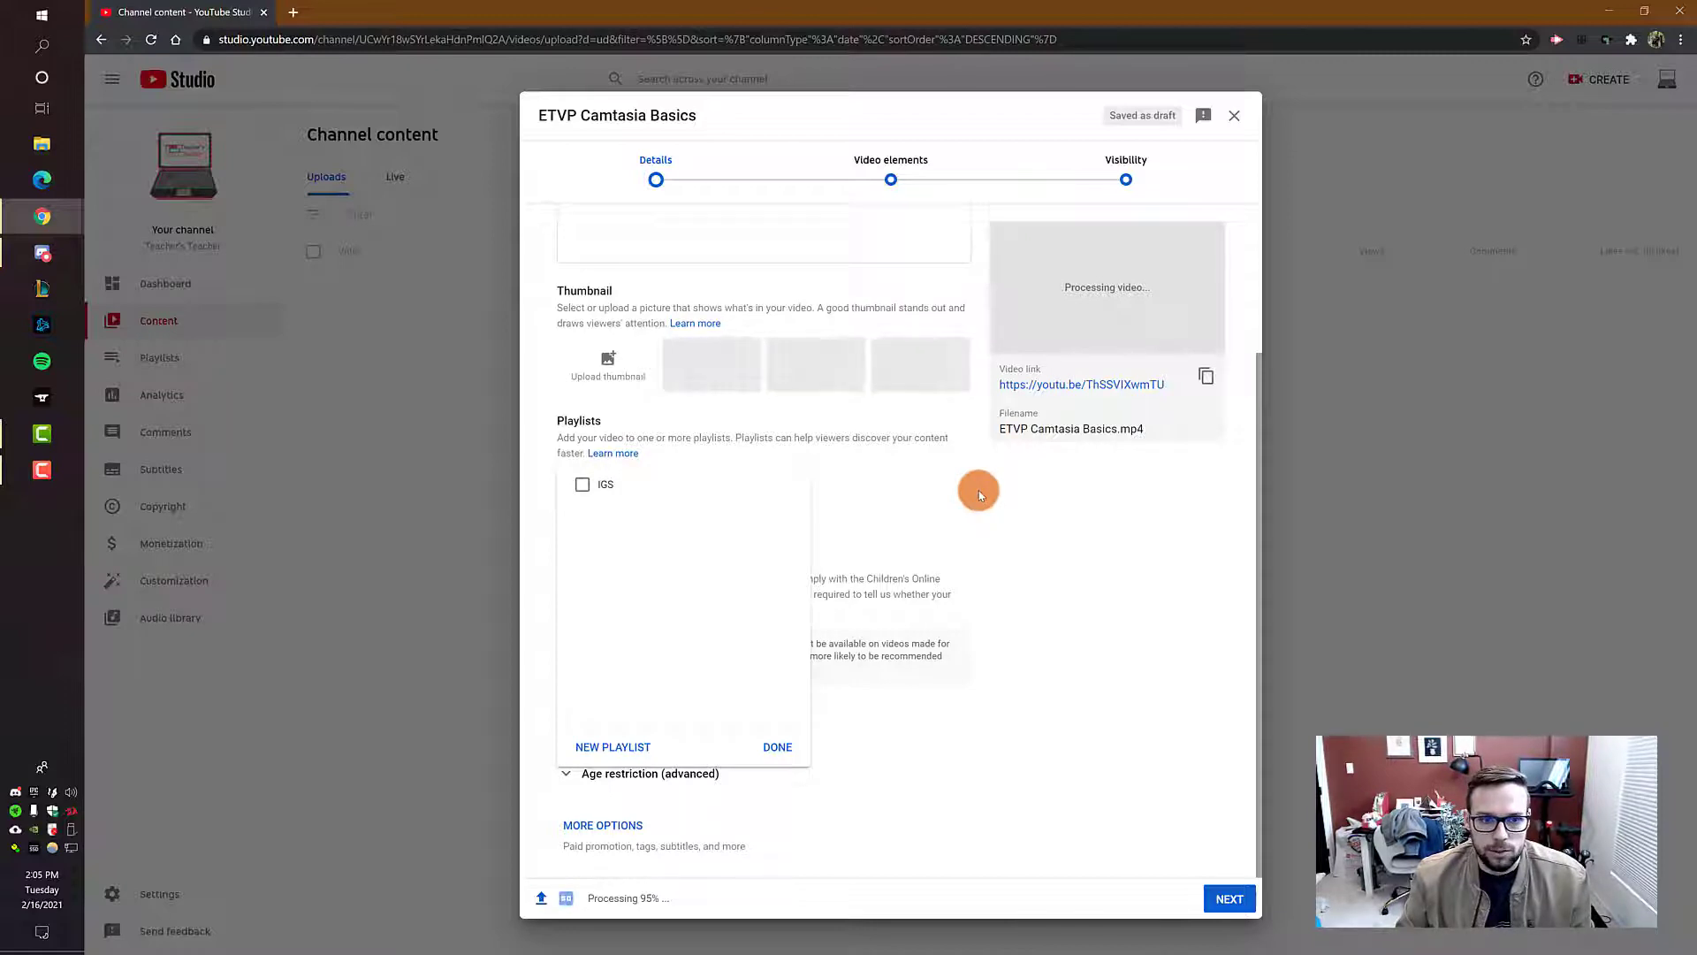
left_click(617, 748)
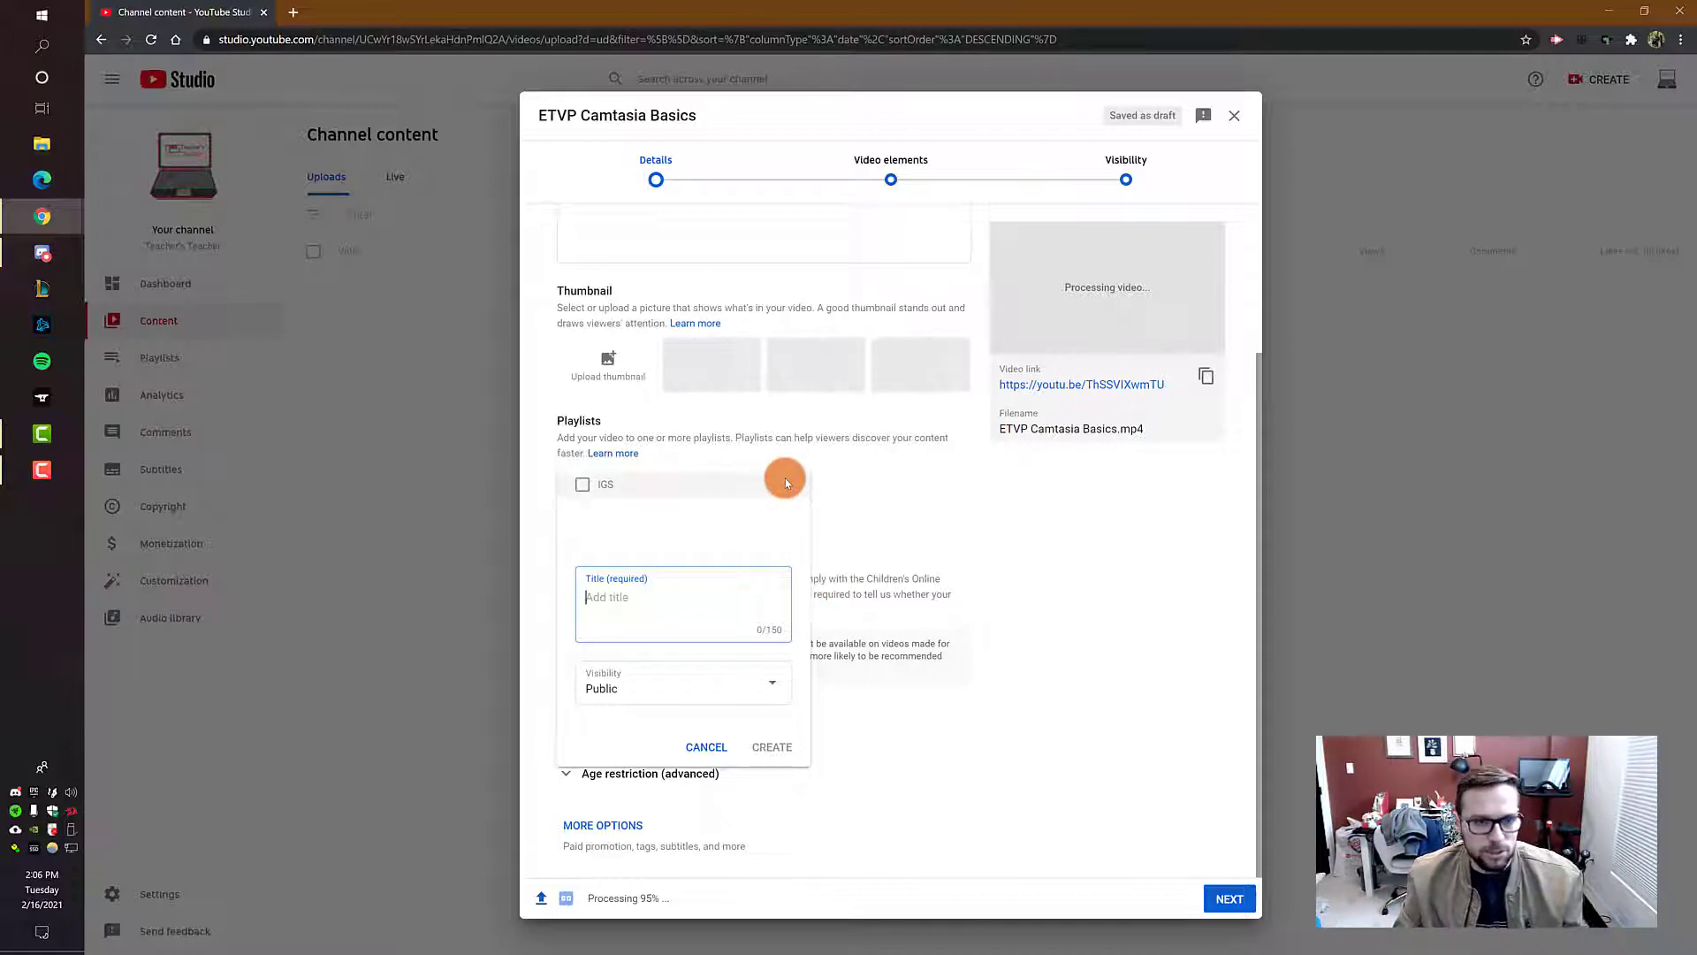
type("P")
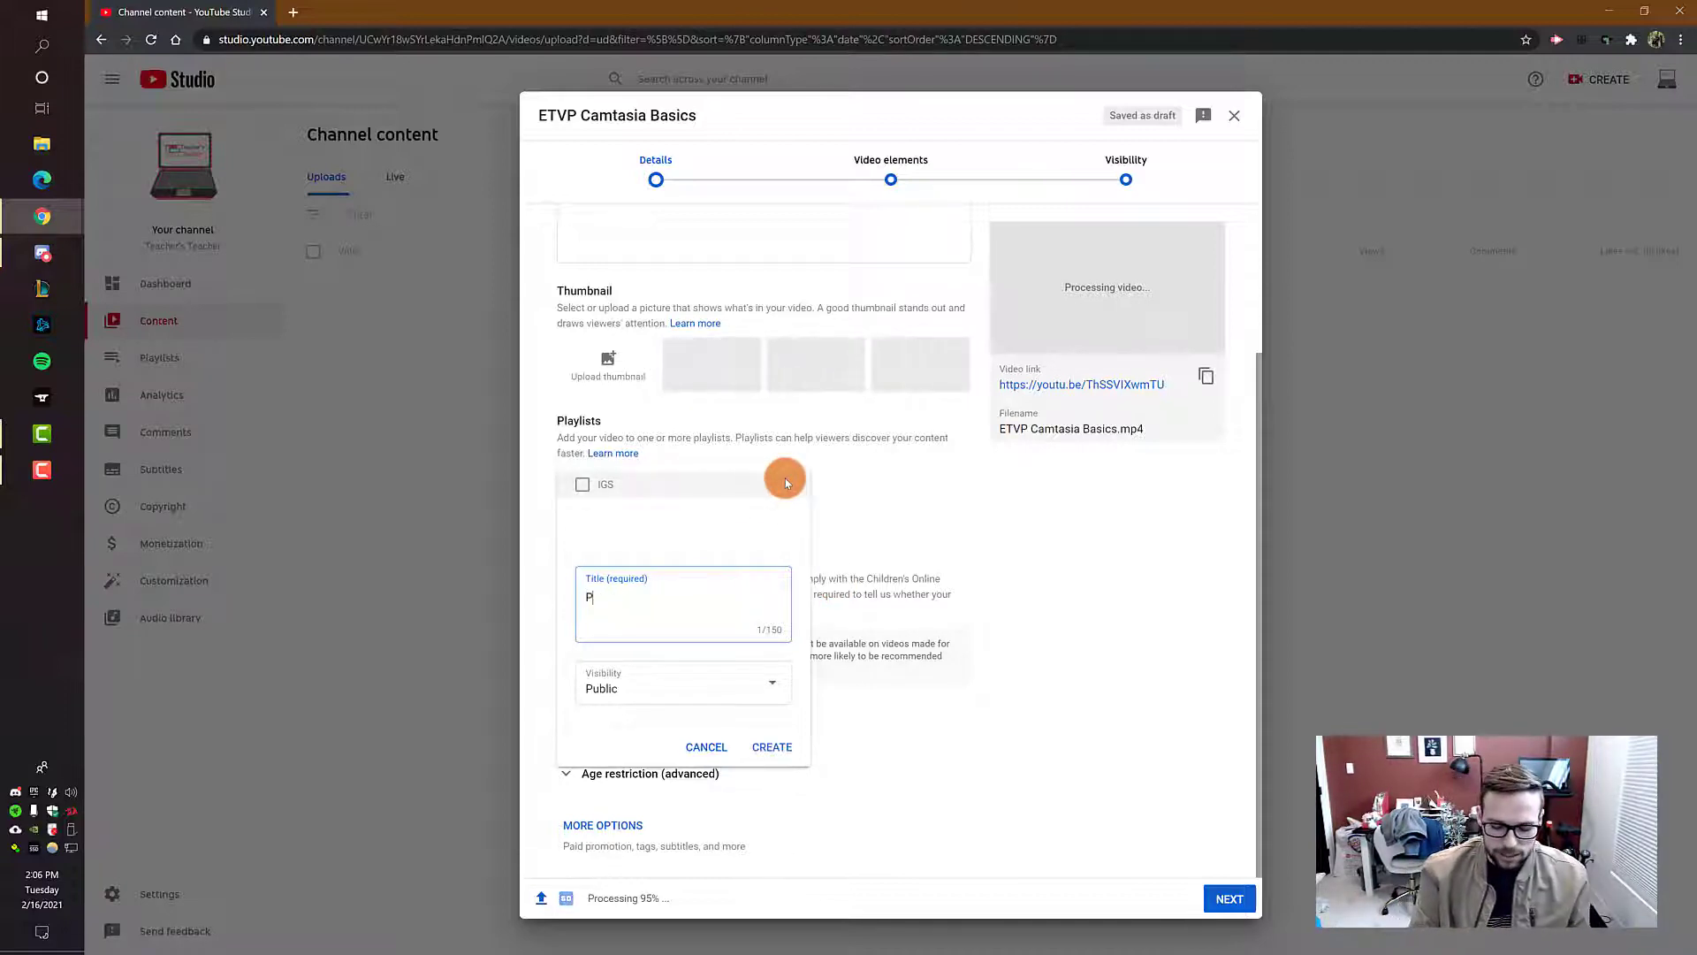
type("laylist 1")
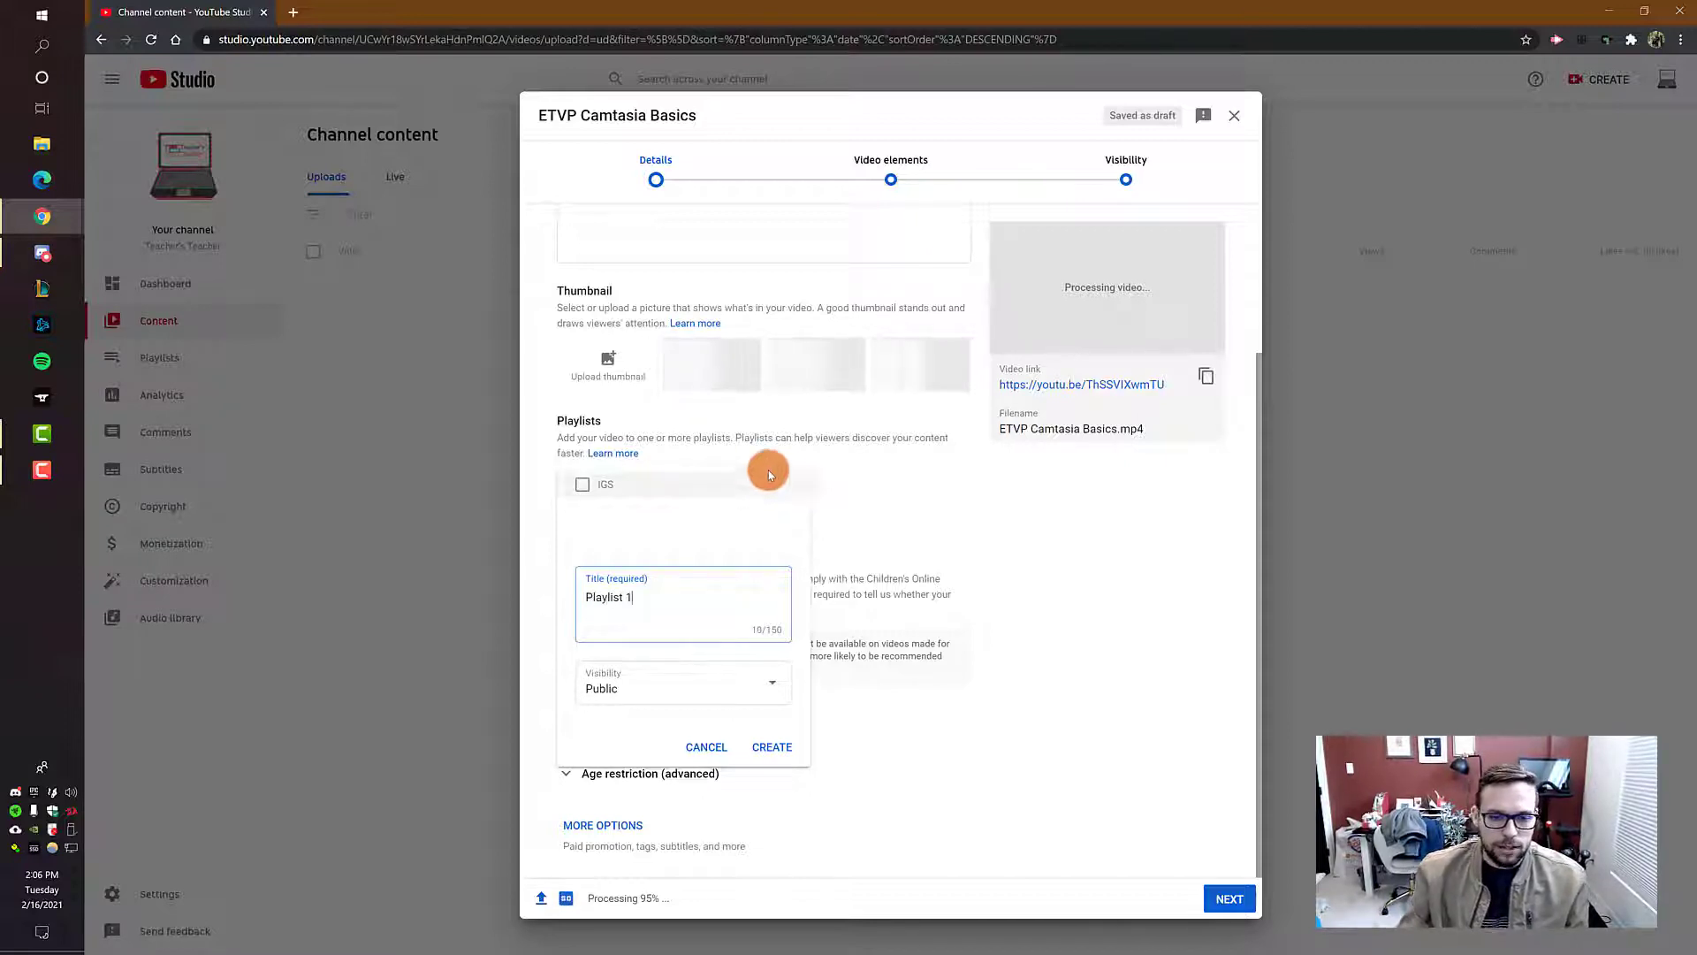
left_click(766, 749)
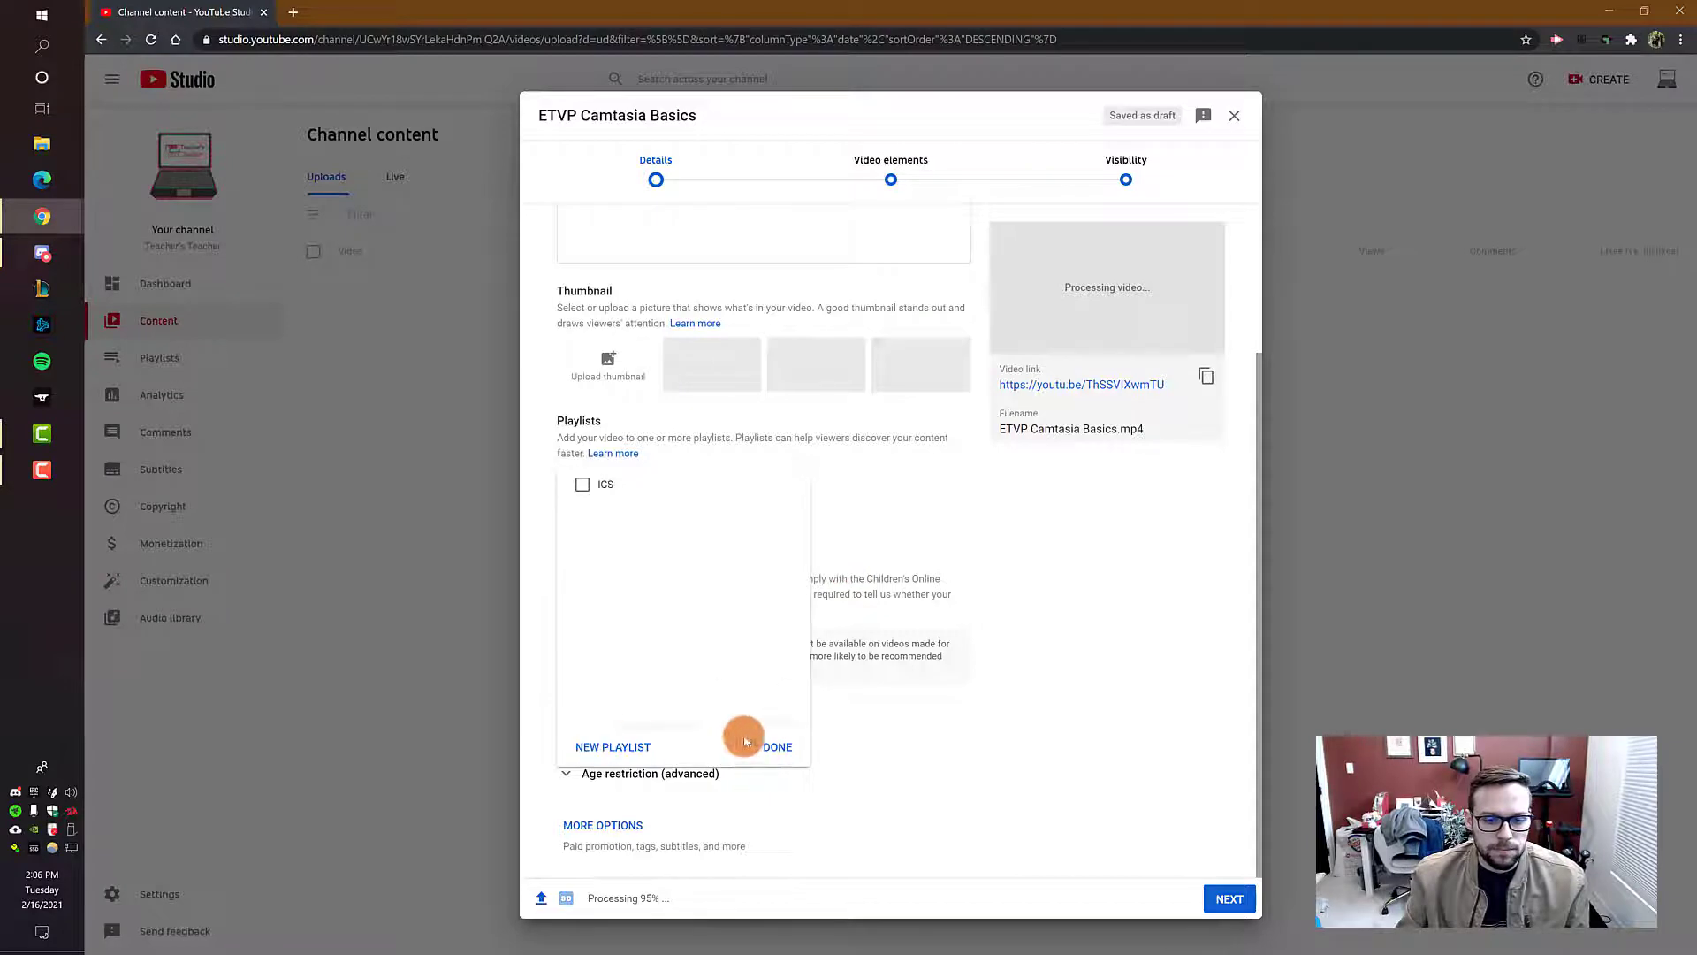
left_click(777, 746)
Step: Create a new public playlist titled "Playlist 1" from the video's playlist options
left_click(657, 493)
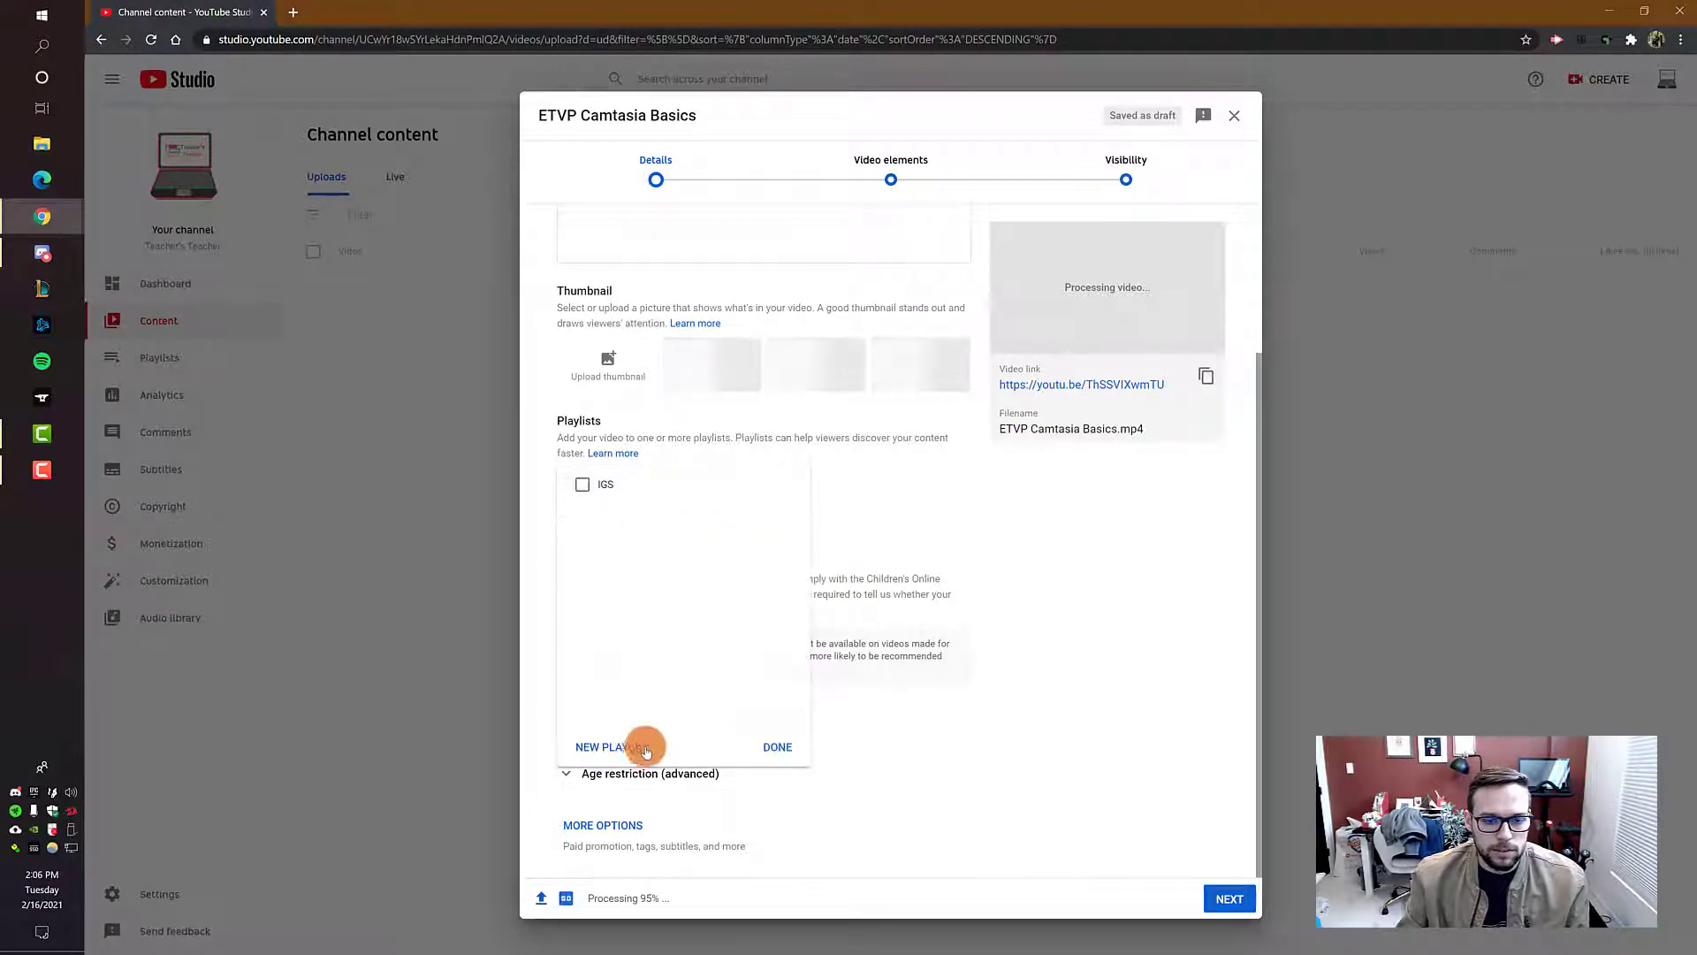
left_click(624, 747)
type("P(")
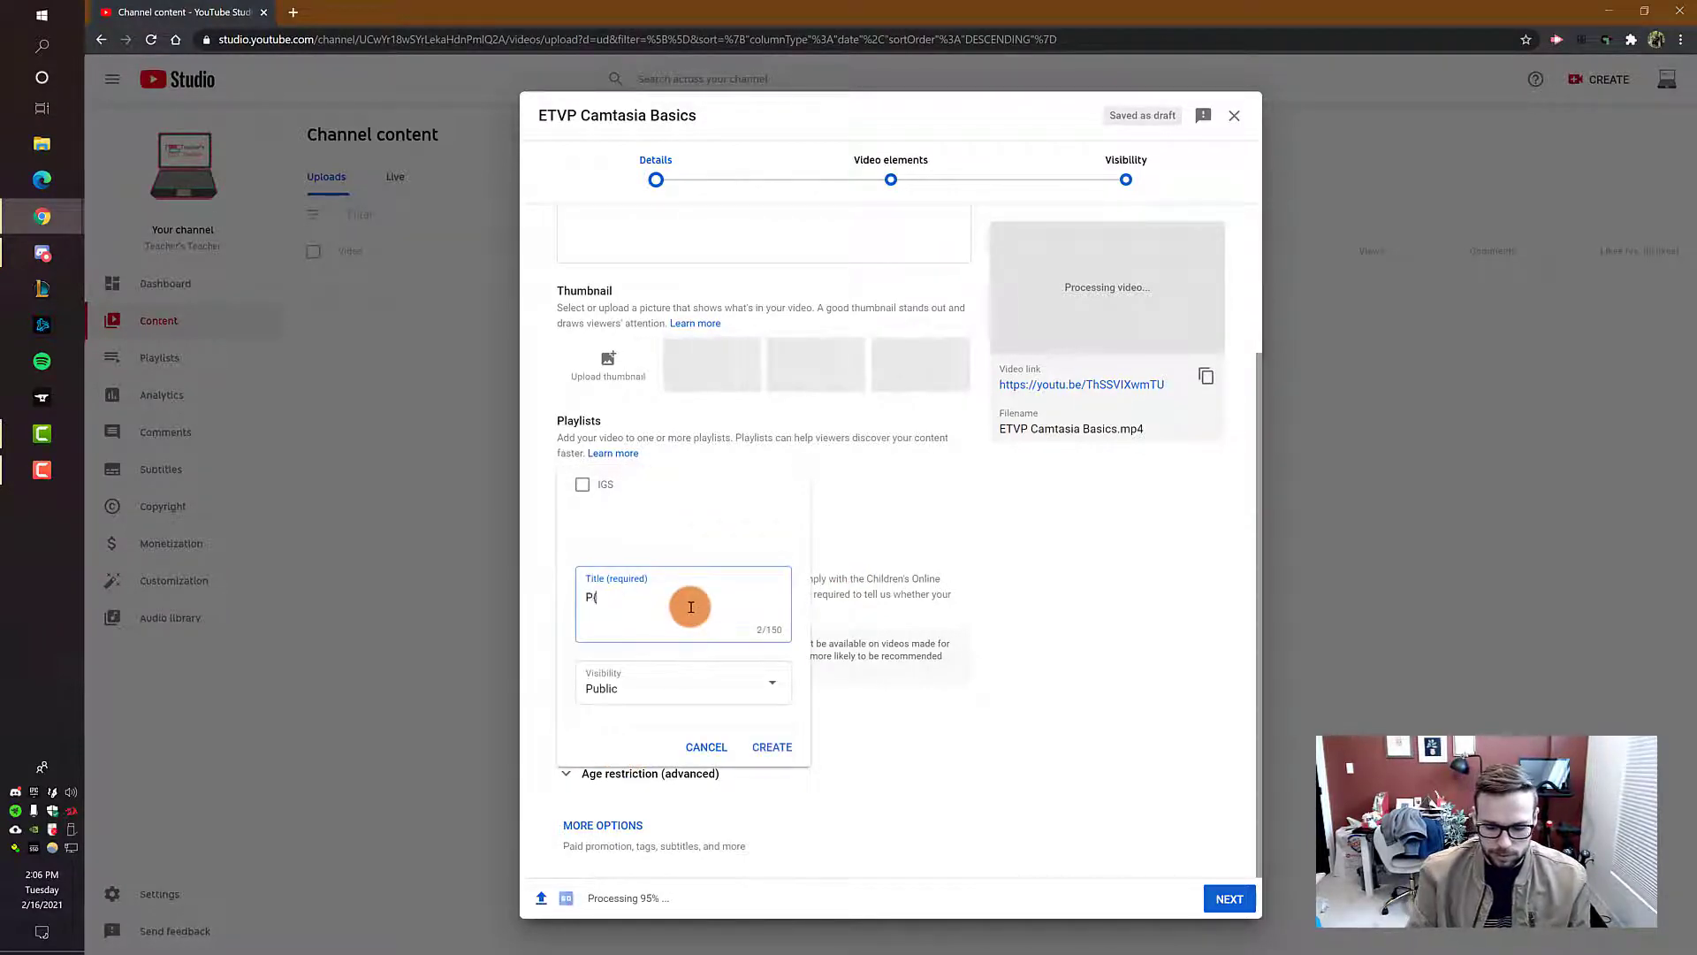
key("BackSpace")
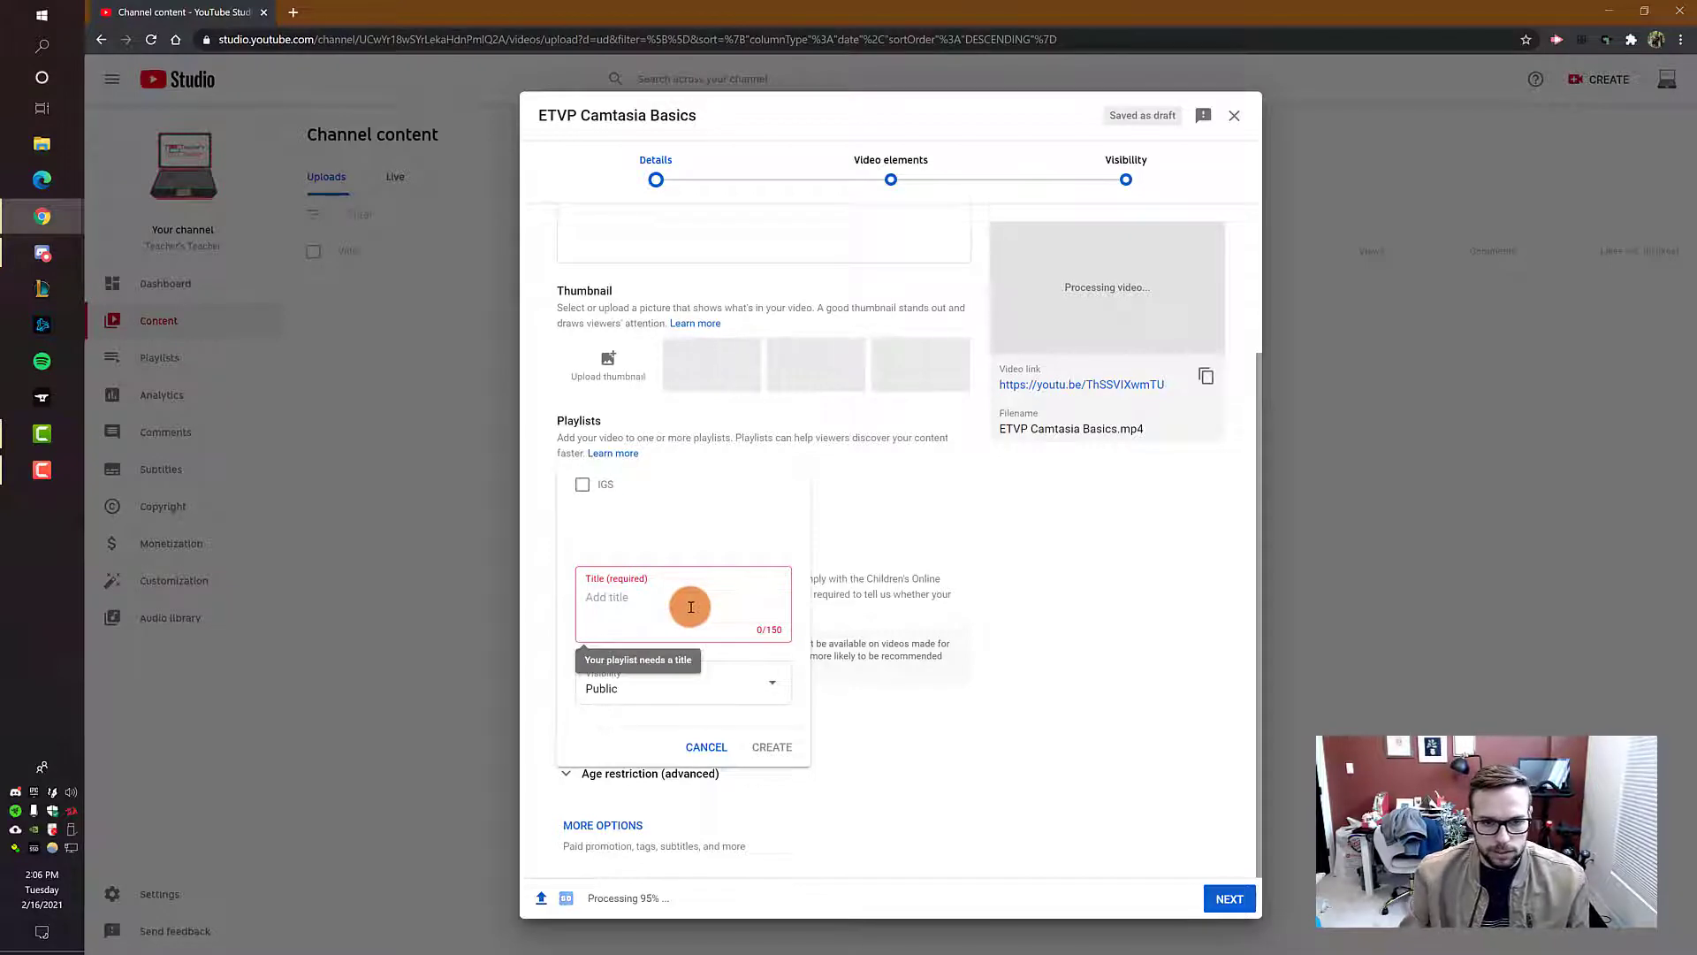
type("Playlist ")
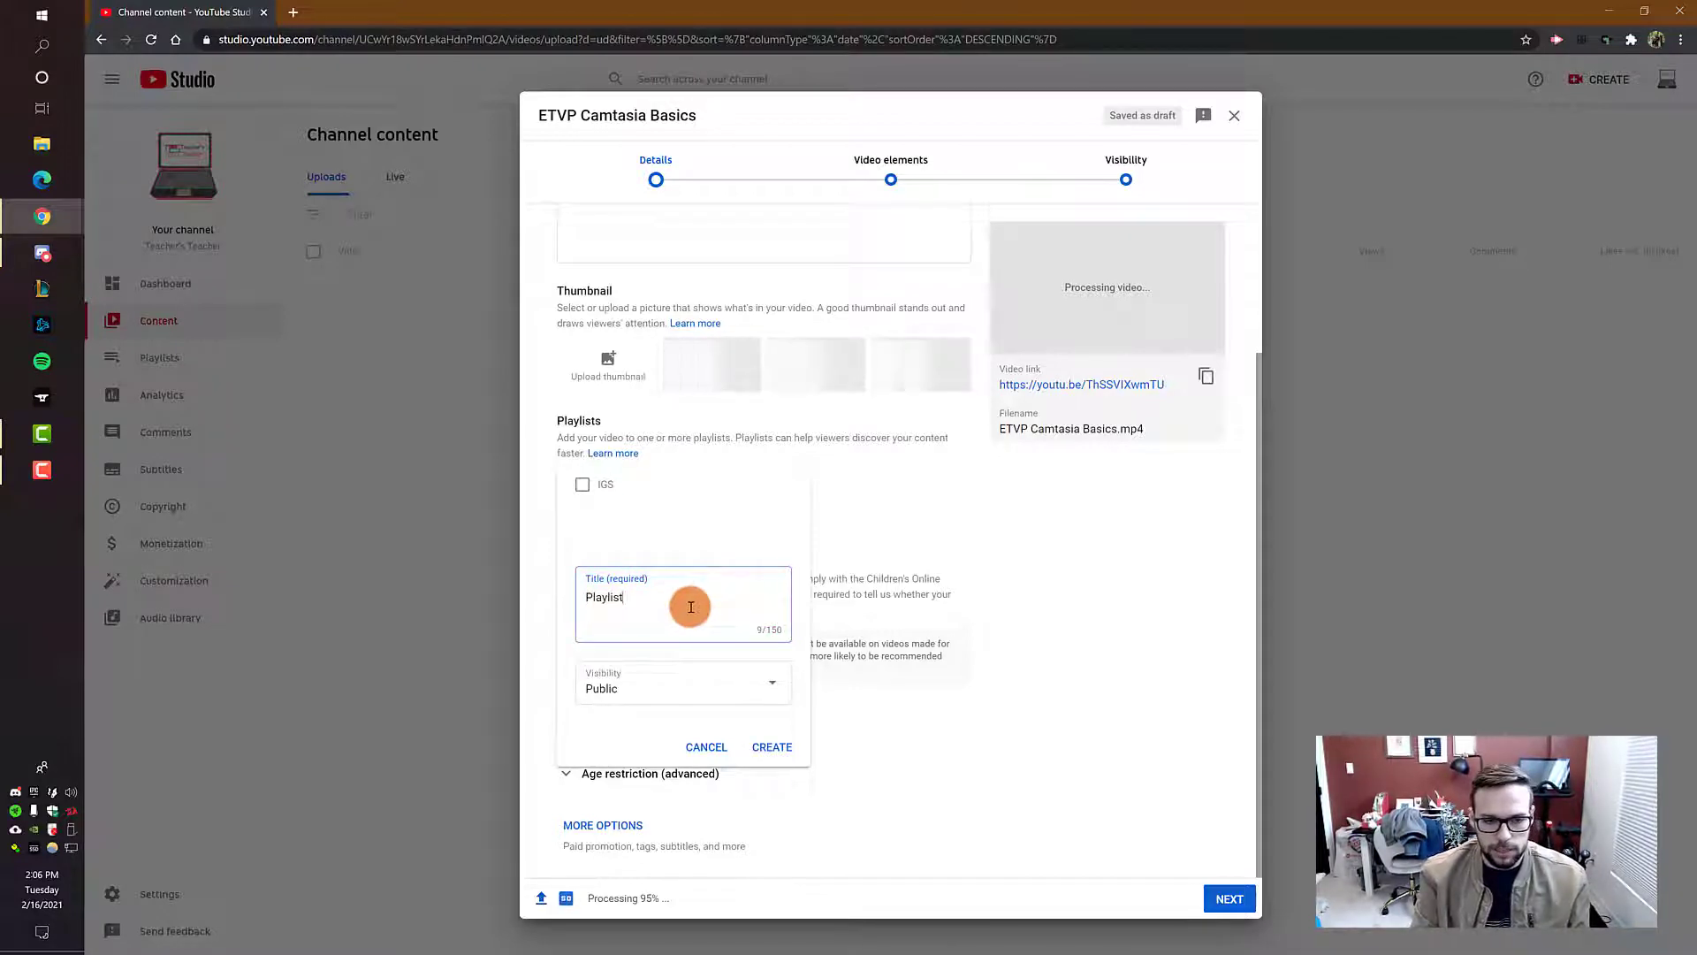
type("1")
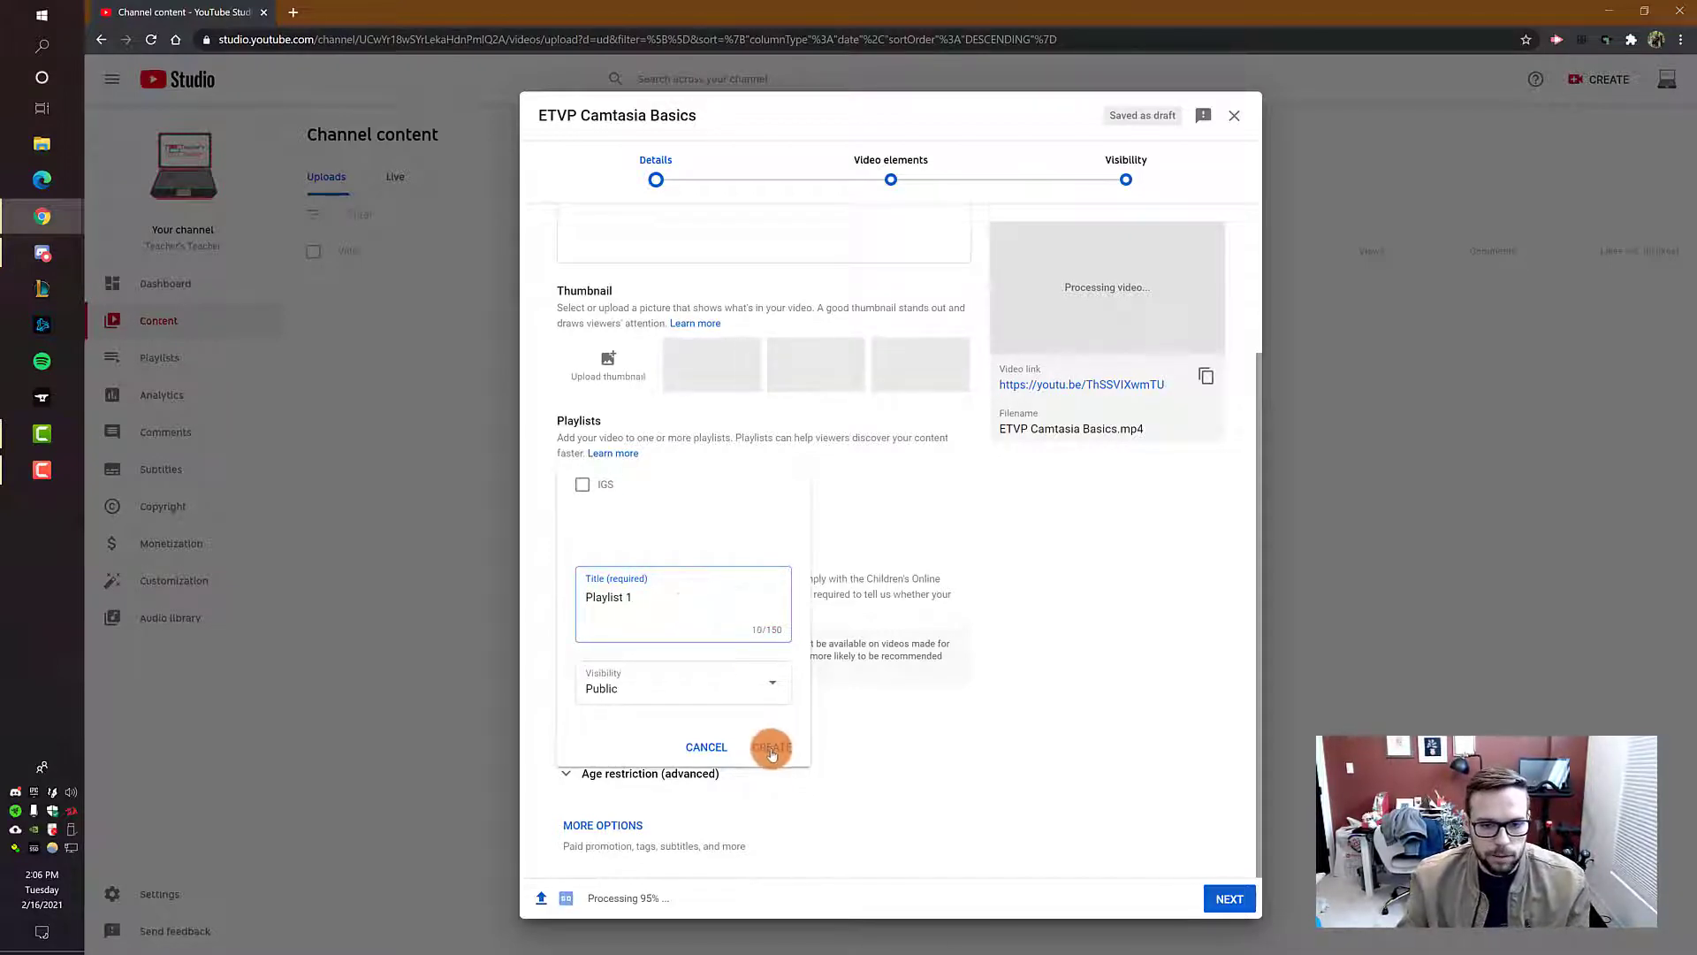
left_click(772, 748)
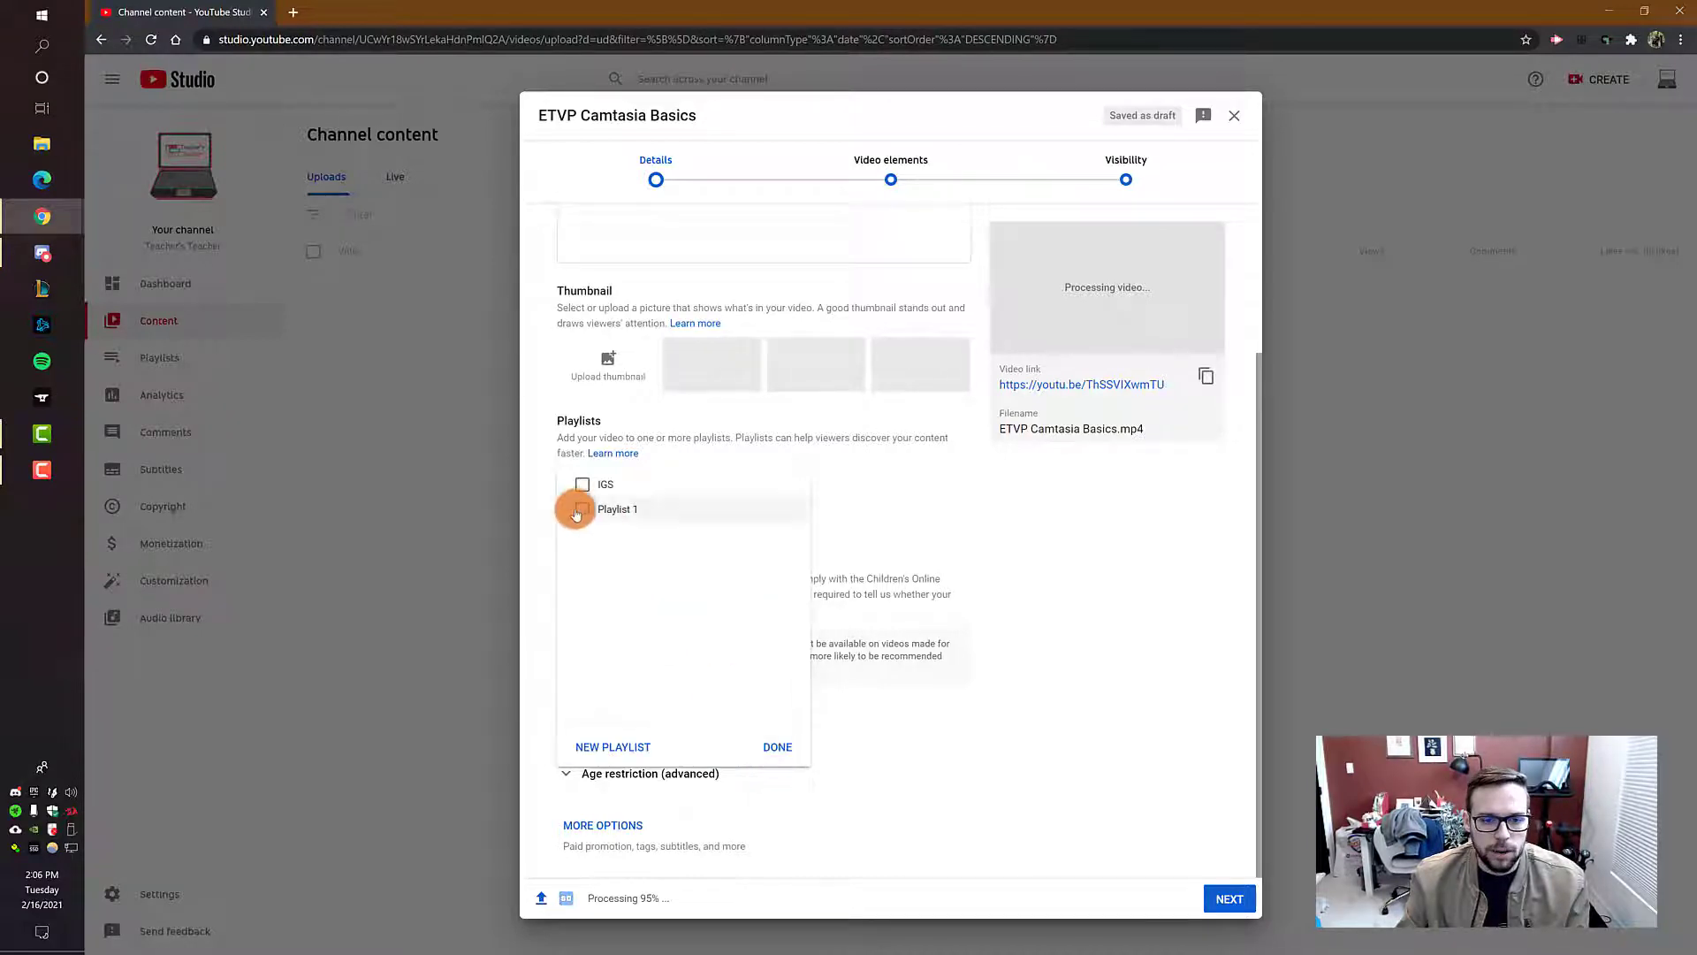
Step: Add the video to both the "Playlist 1" and "IGS" playlists
left_click(813, 515)
left_click(694, 495)
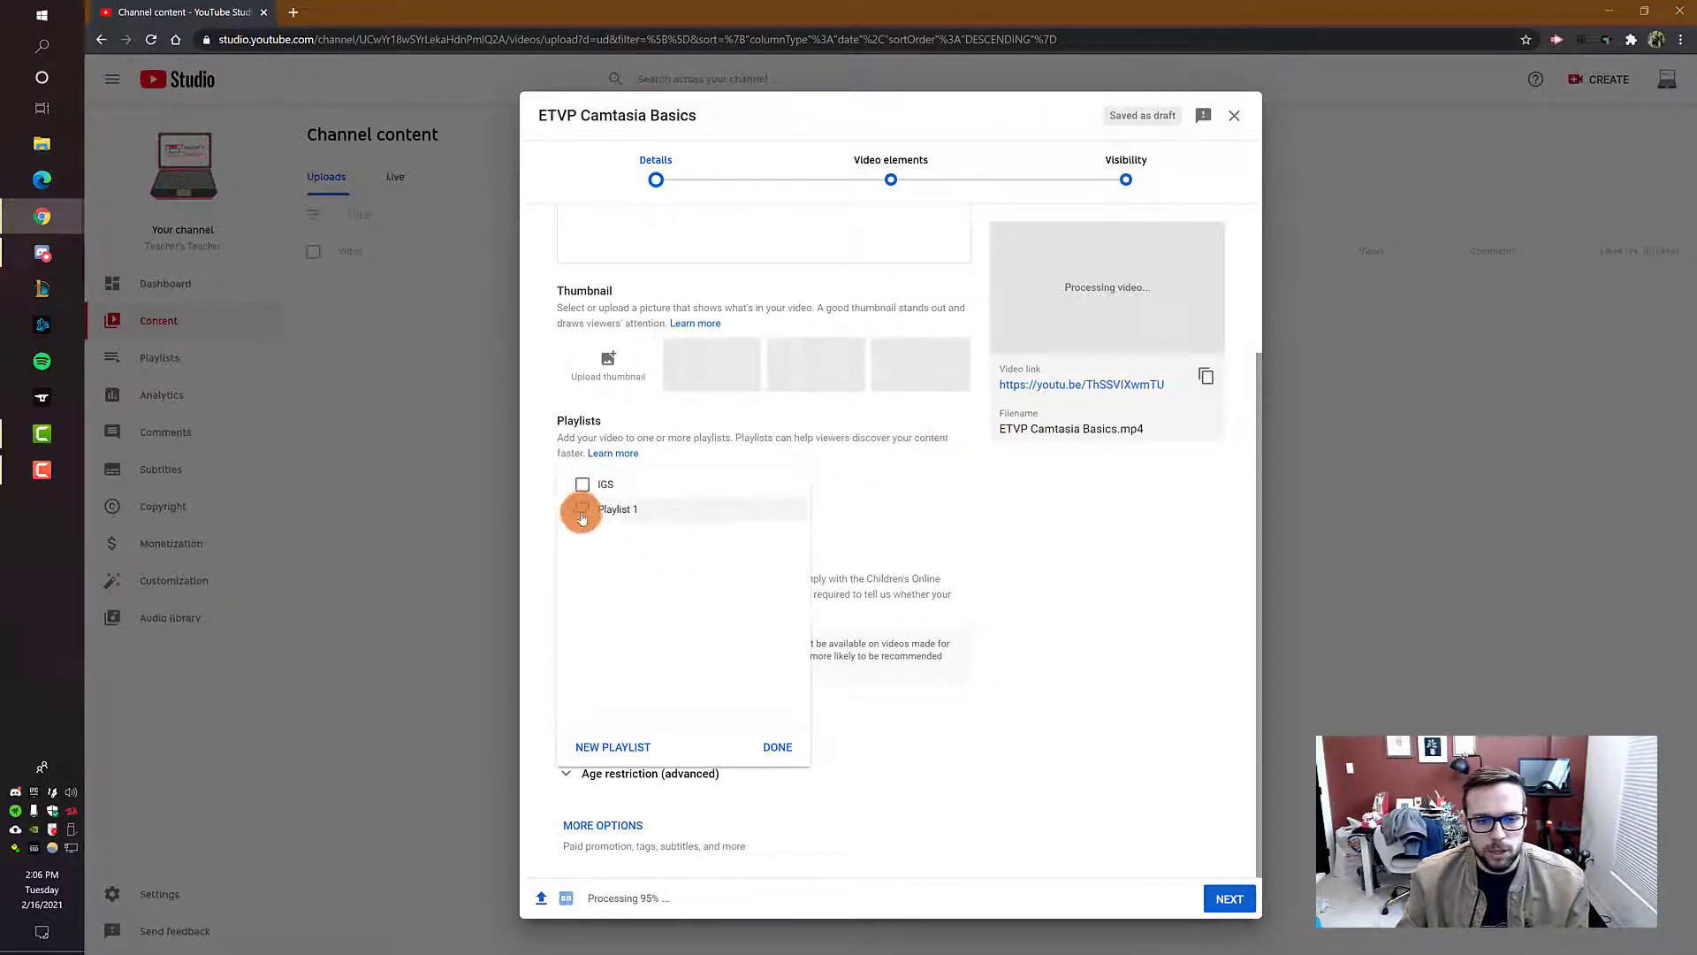
left_click(583, 509)
left_click(777, 747)
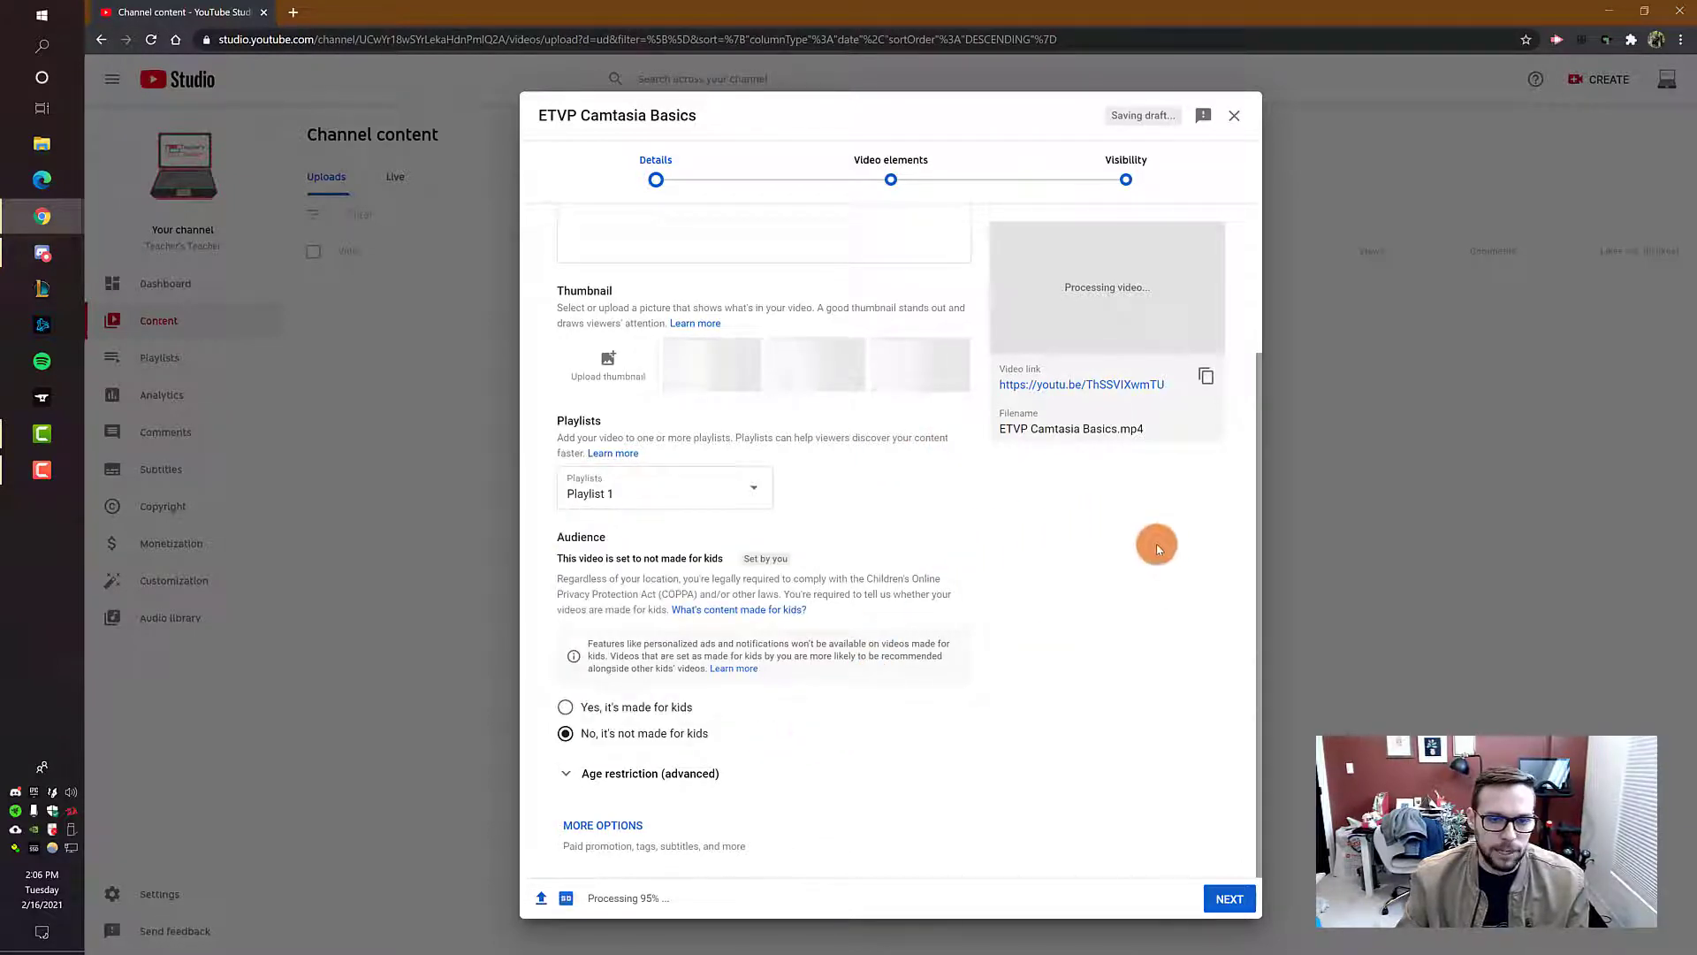
left_click(758, 486)
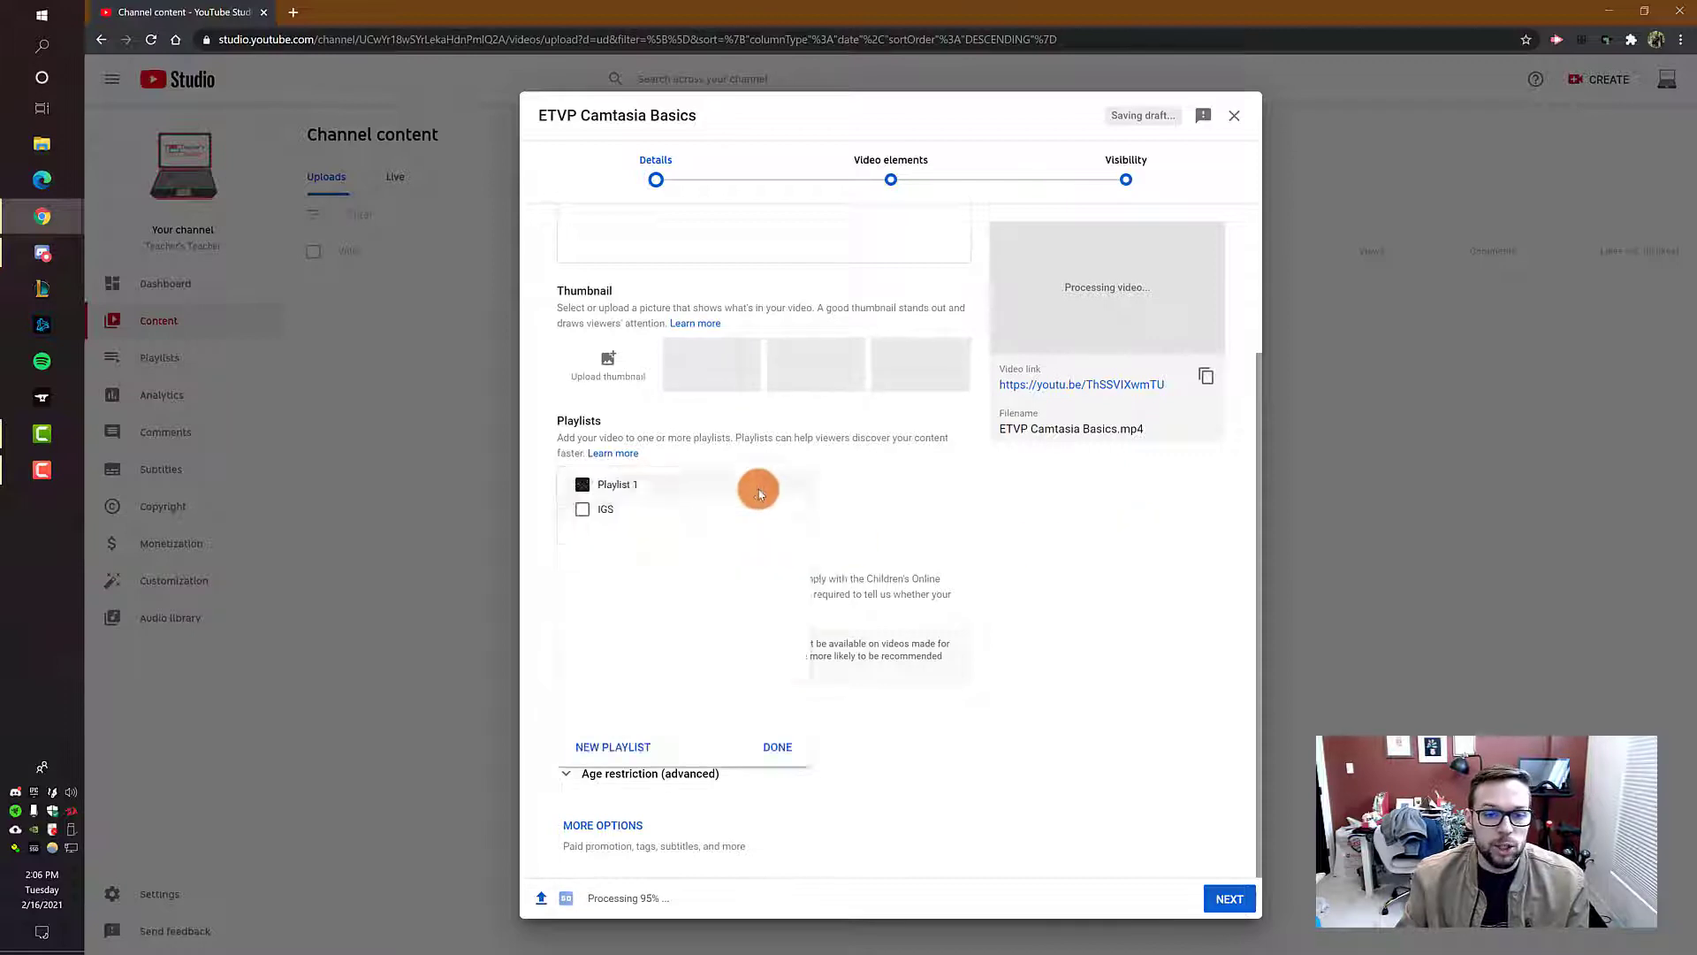
left_click(583, 509)
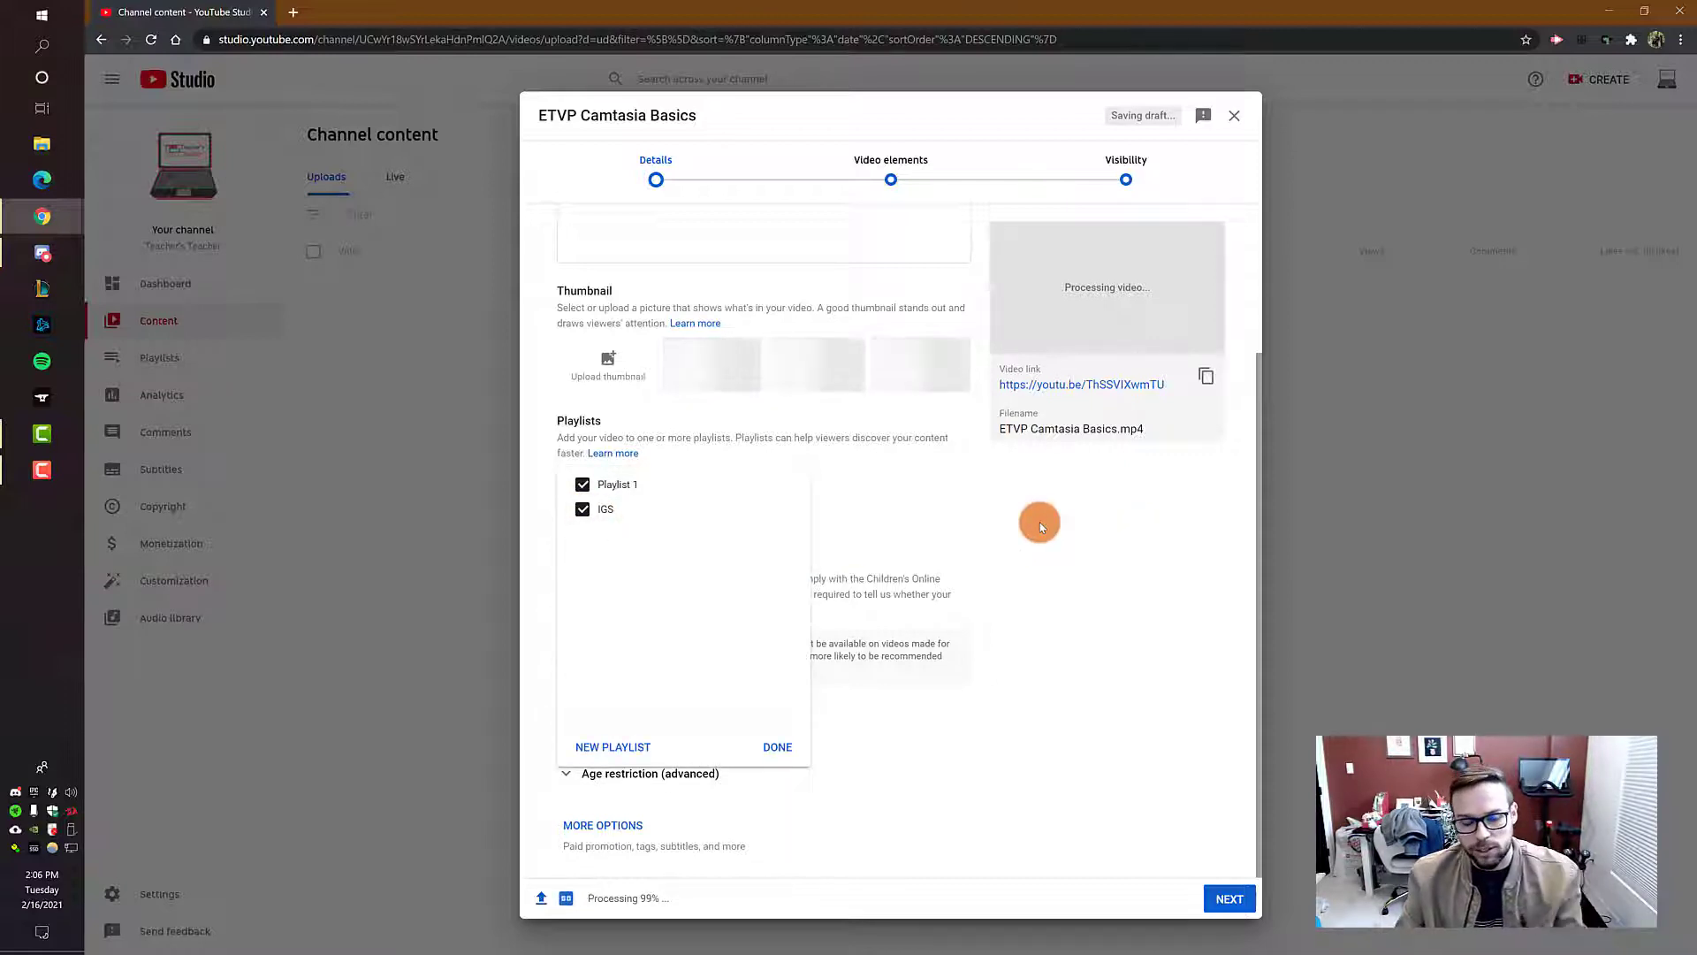
left_click(775, 748)
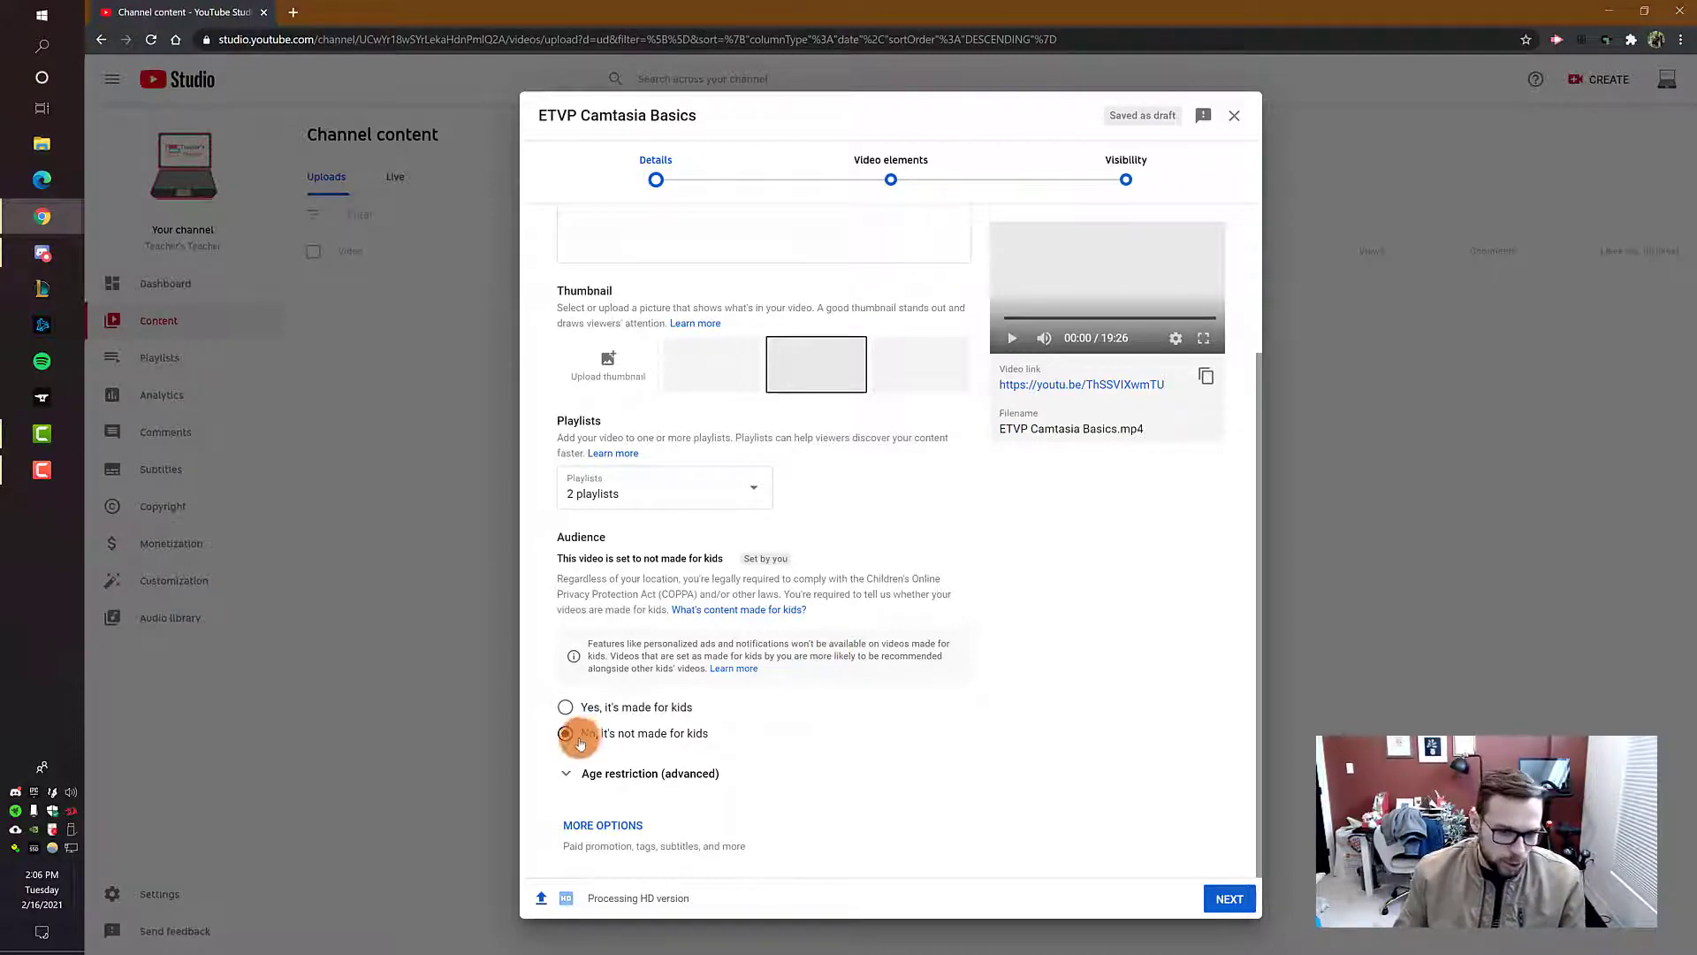
Step: Try the "Yes, it's made for kids" audience setting, and return it to "No, it's not made for kids"
left_click(567, 707)
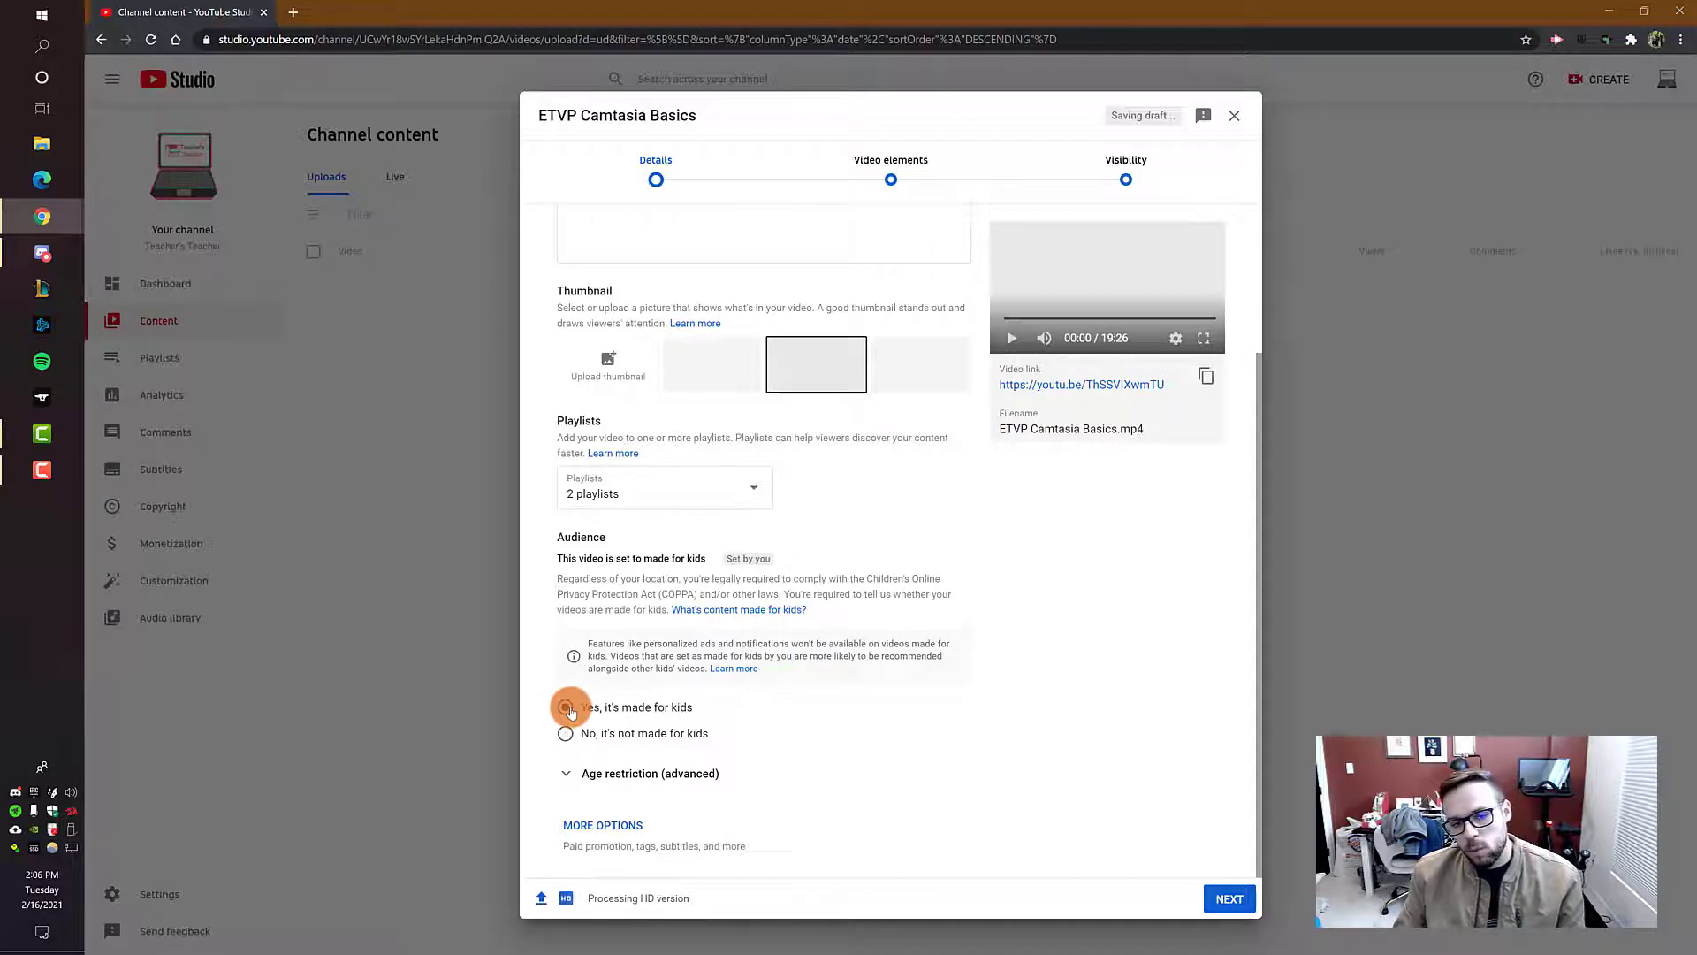
left_click(565, 734)
left_click(568, 707)
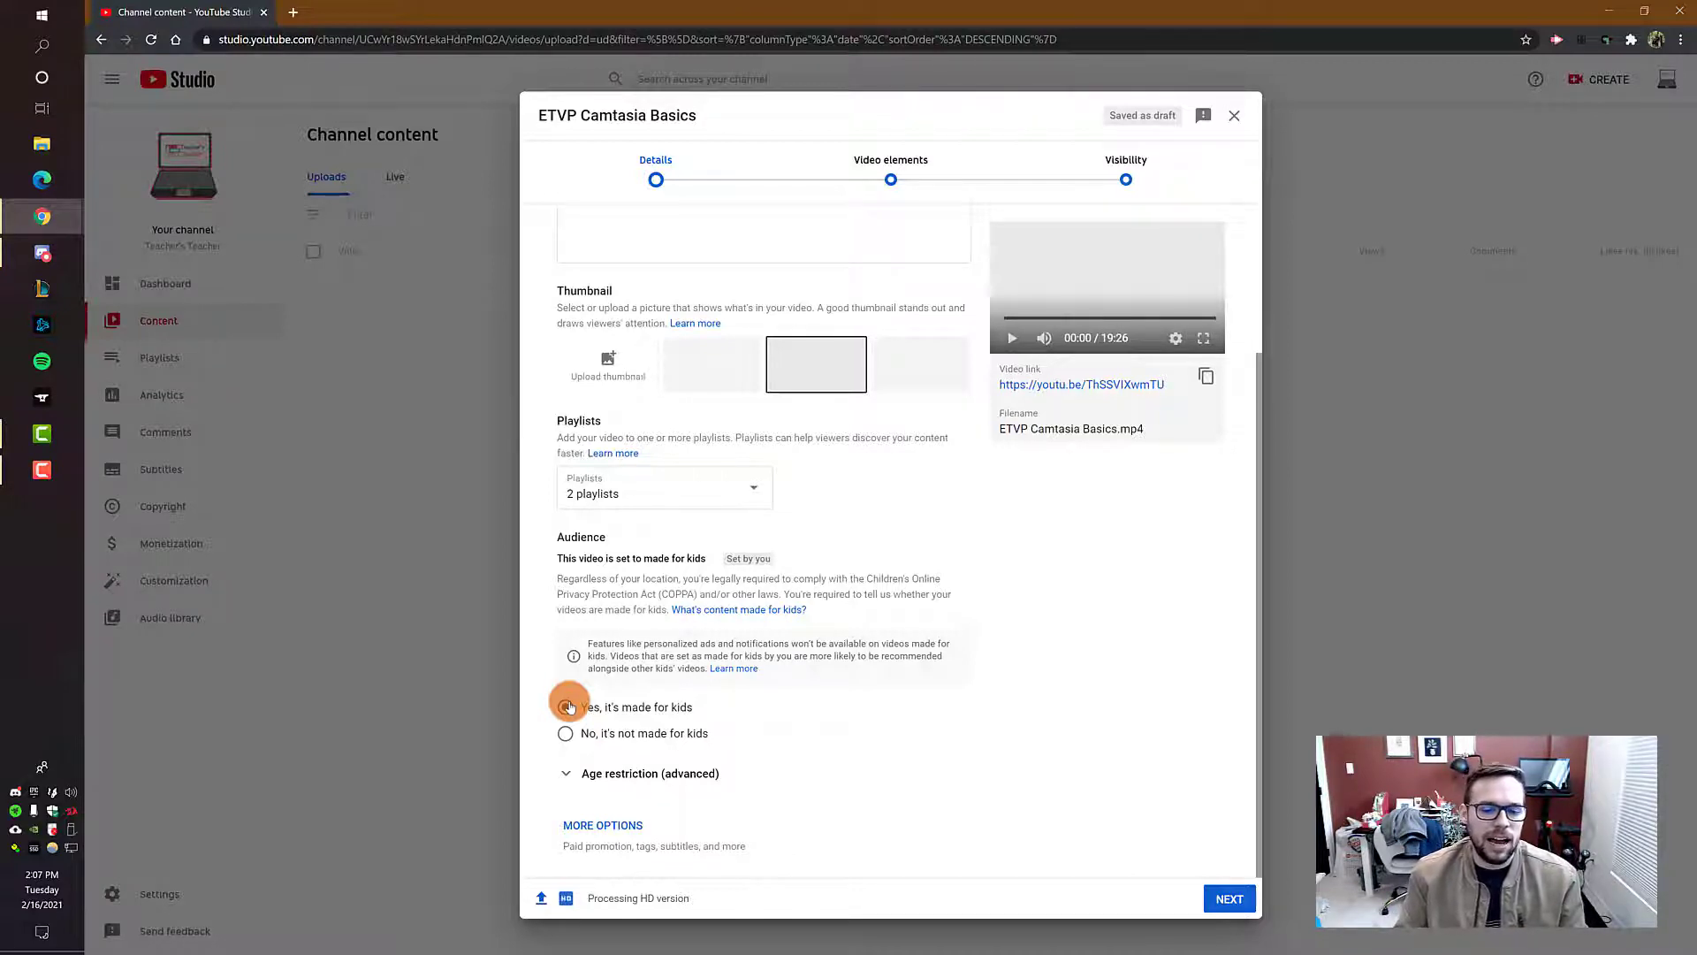
left_click(566, 734)
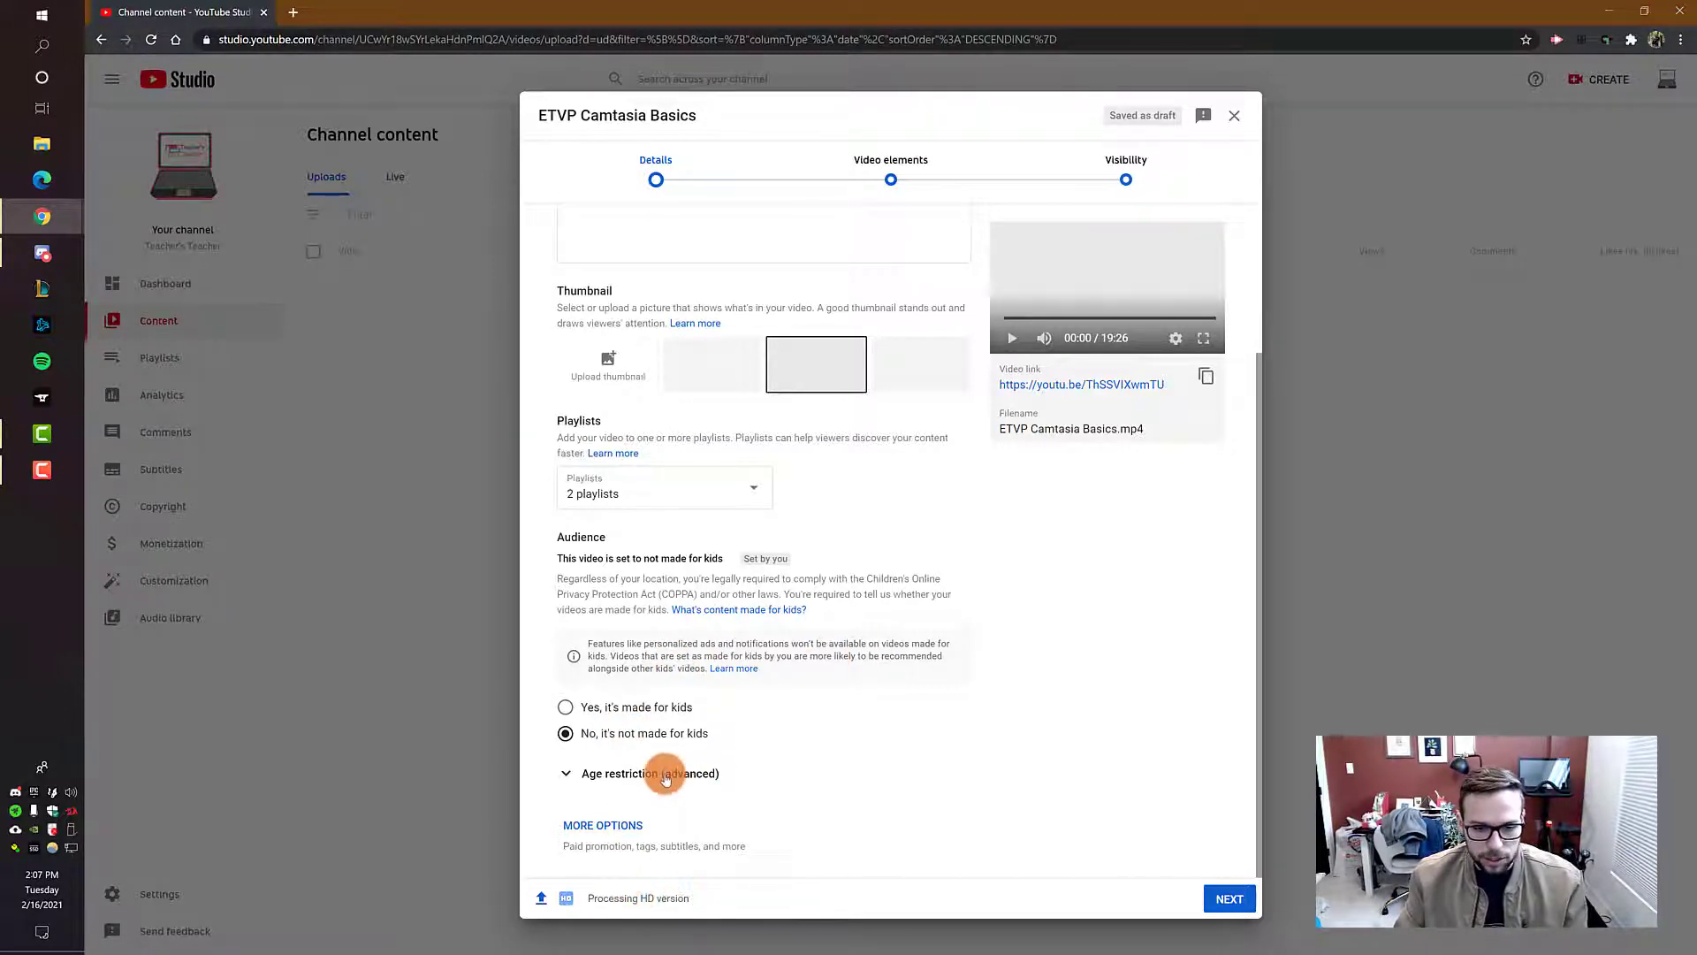
Step: Expand the age restriction settings and the additional video options, and review the paid promotion section
left_click(691, 775)
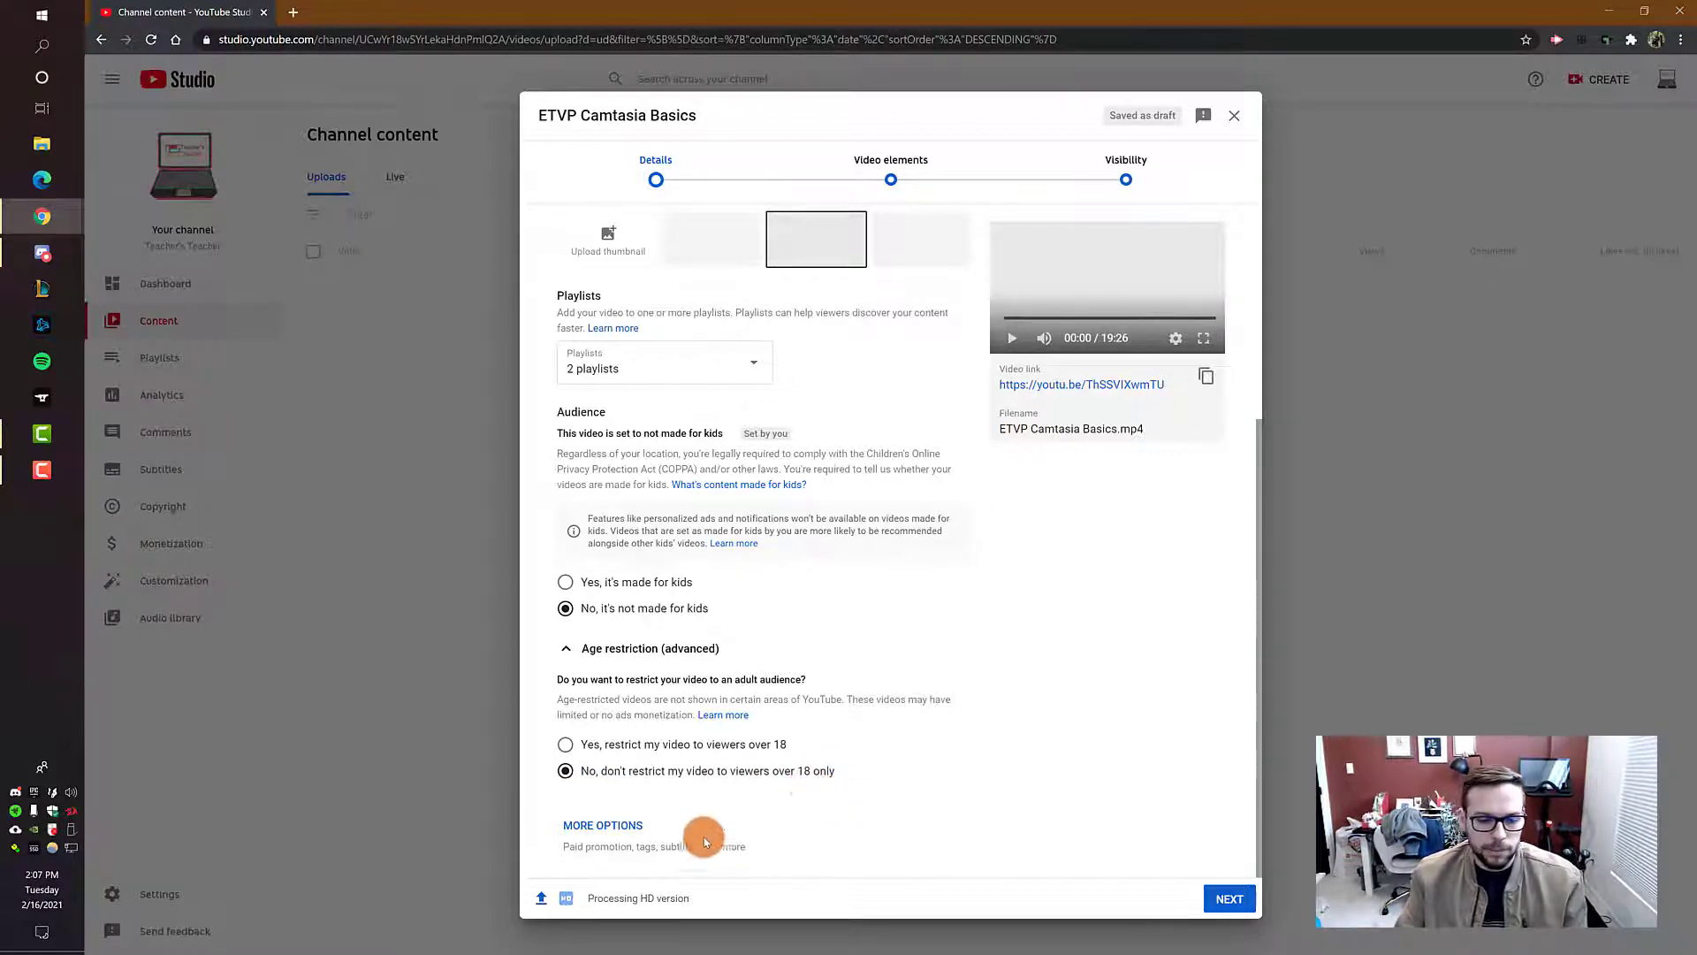
left_click(619, 826)
scroll(899, 642, "down", 7)
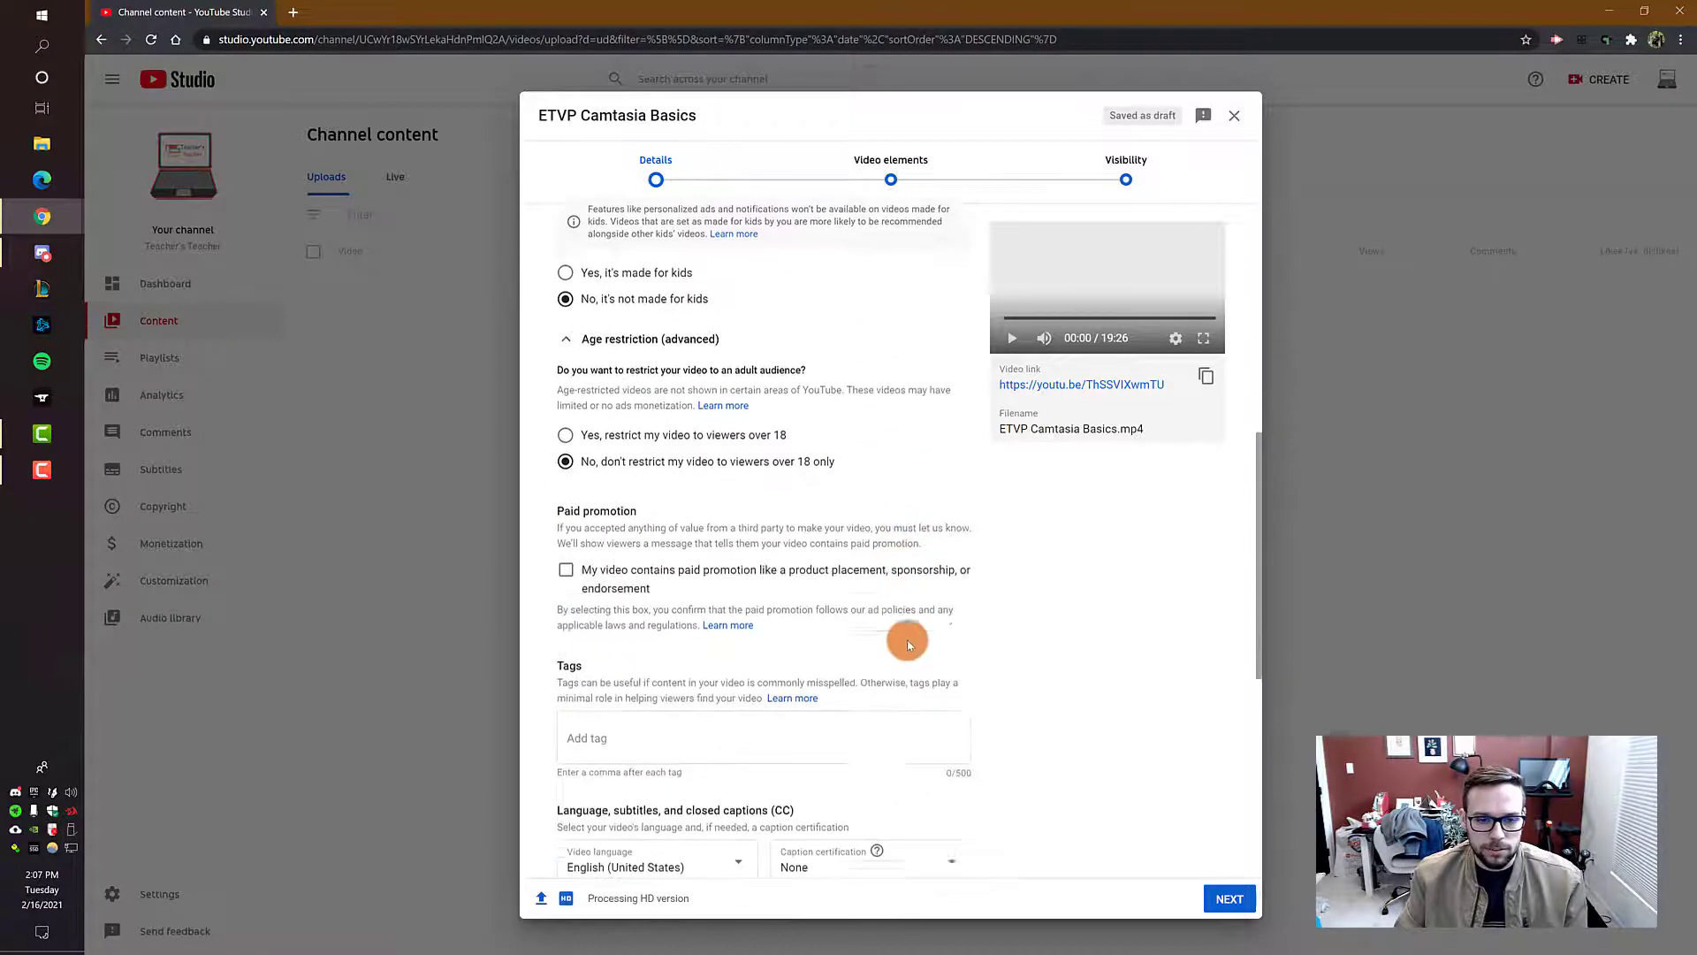
scroll(1056, 642, "up", 1)
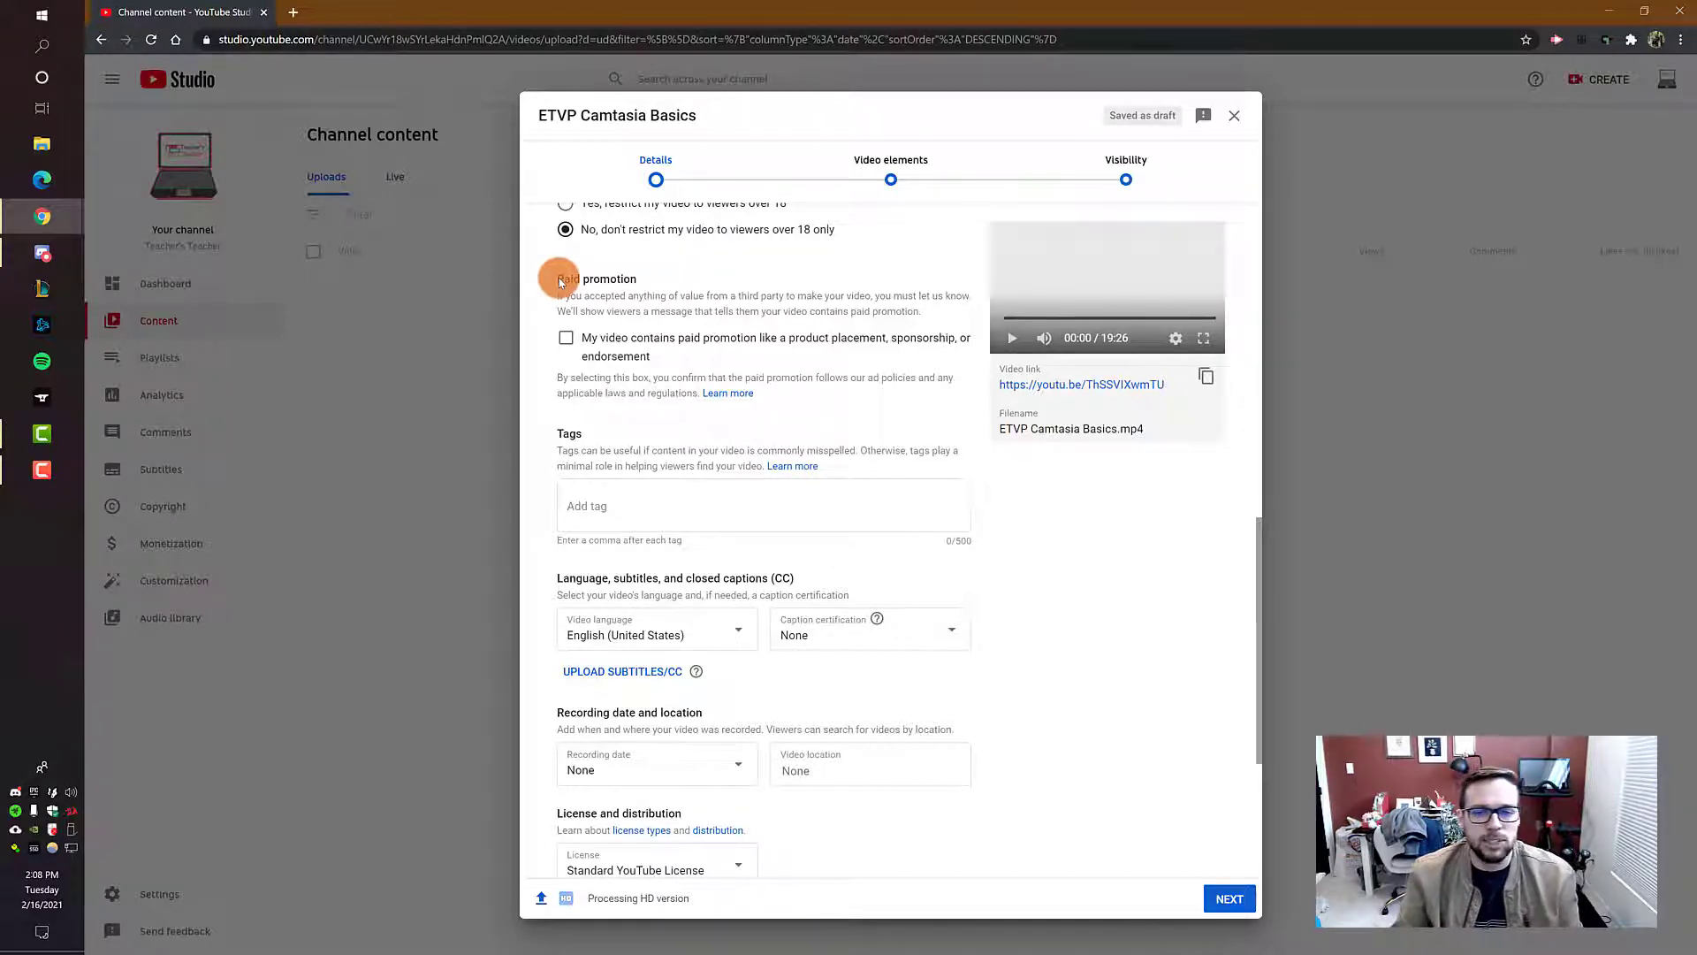
scroll(729, 380, "down", 2)
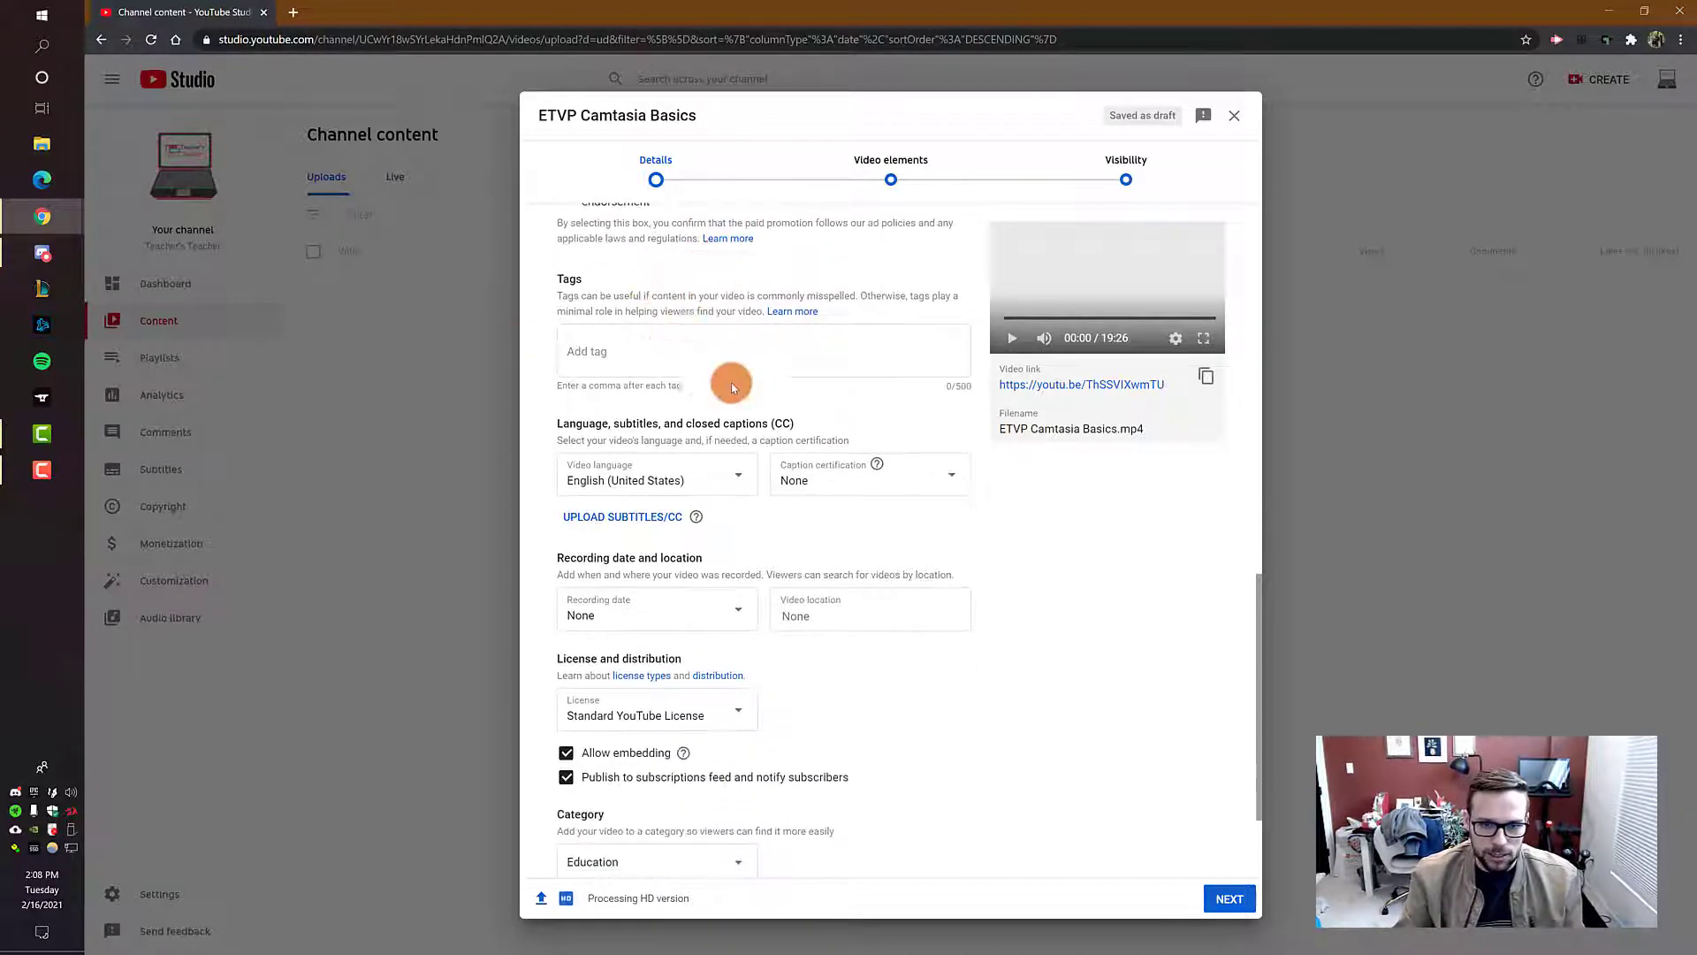
Step: Add the tags biology, genetics, DNA, chromosome, mutation and allele to the video
left_click(734, 343)
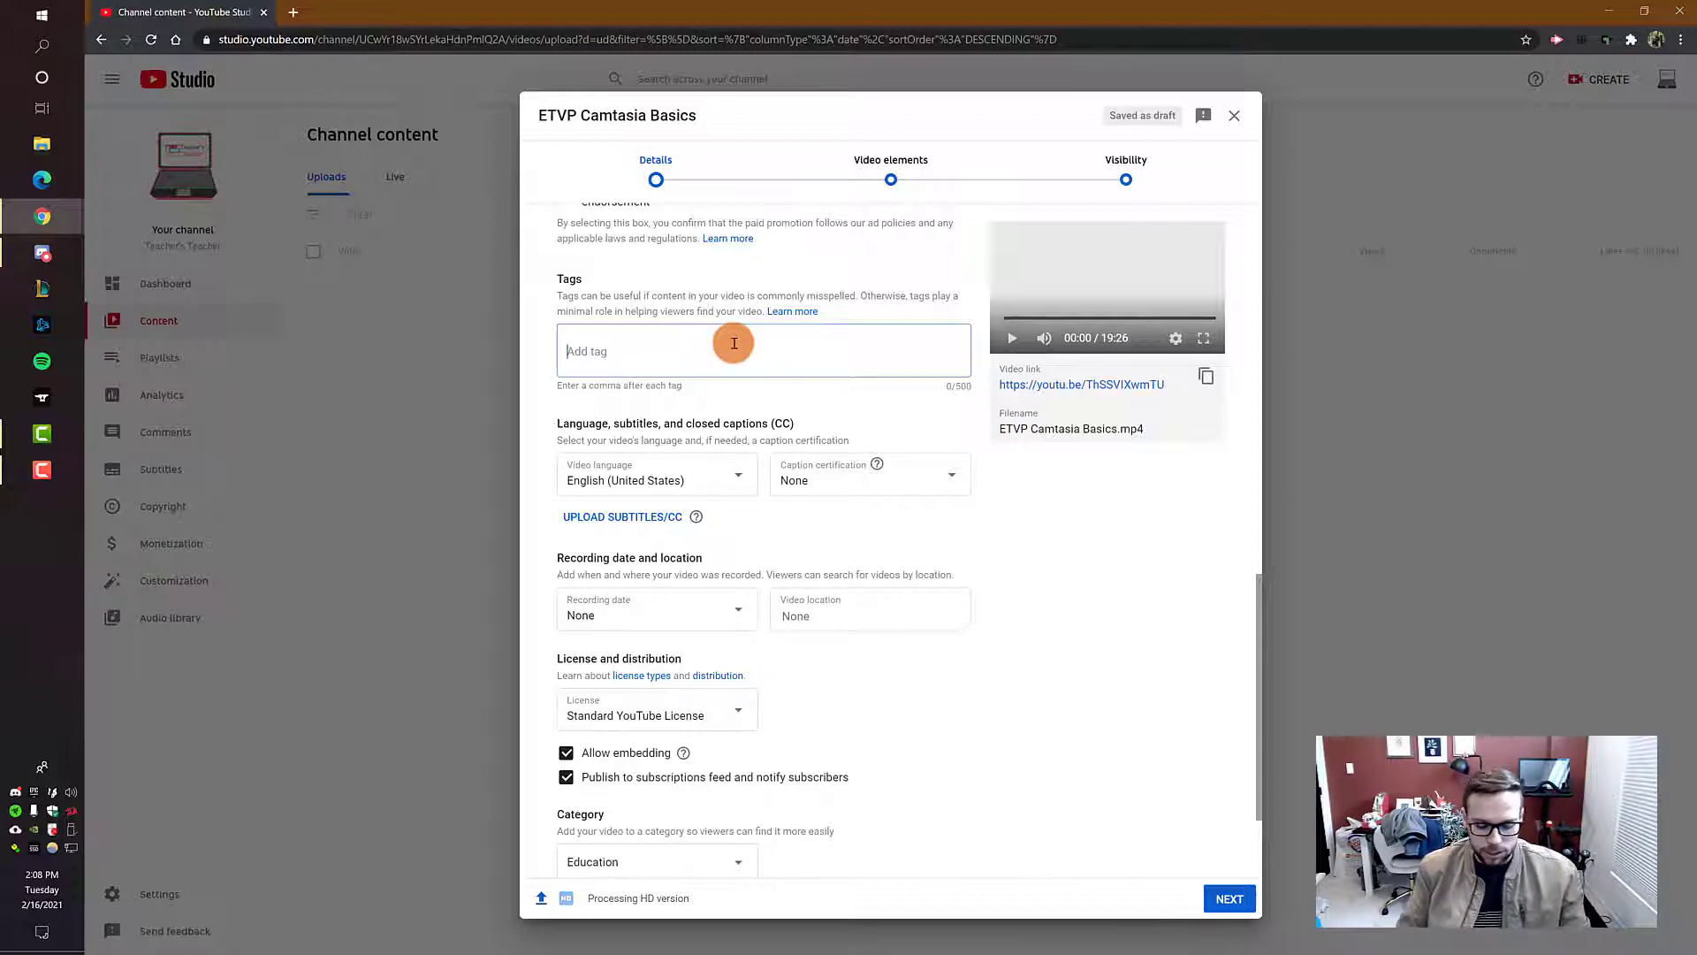
type("bio")
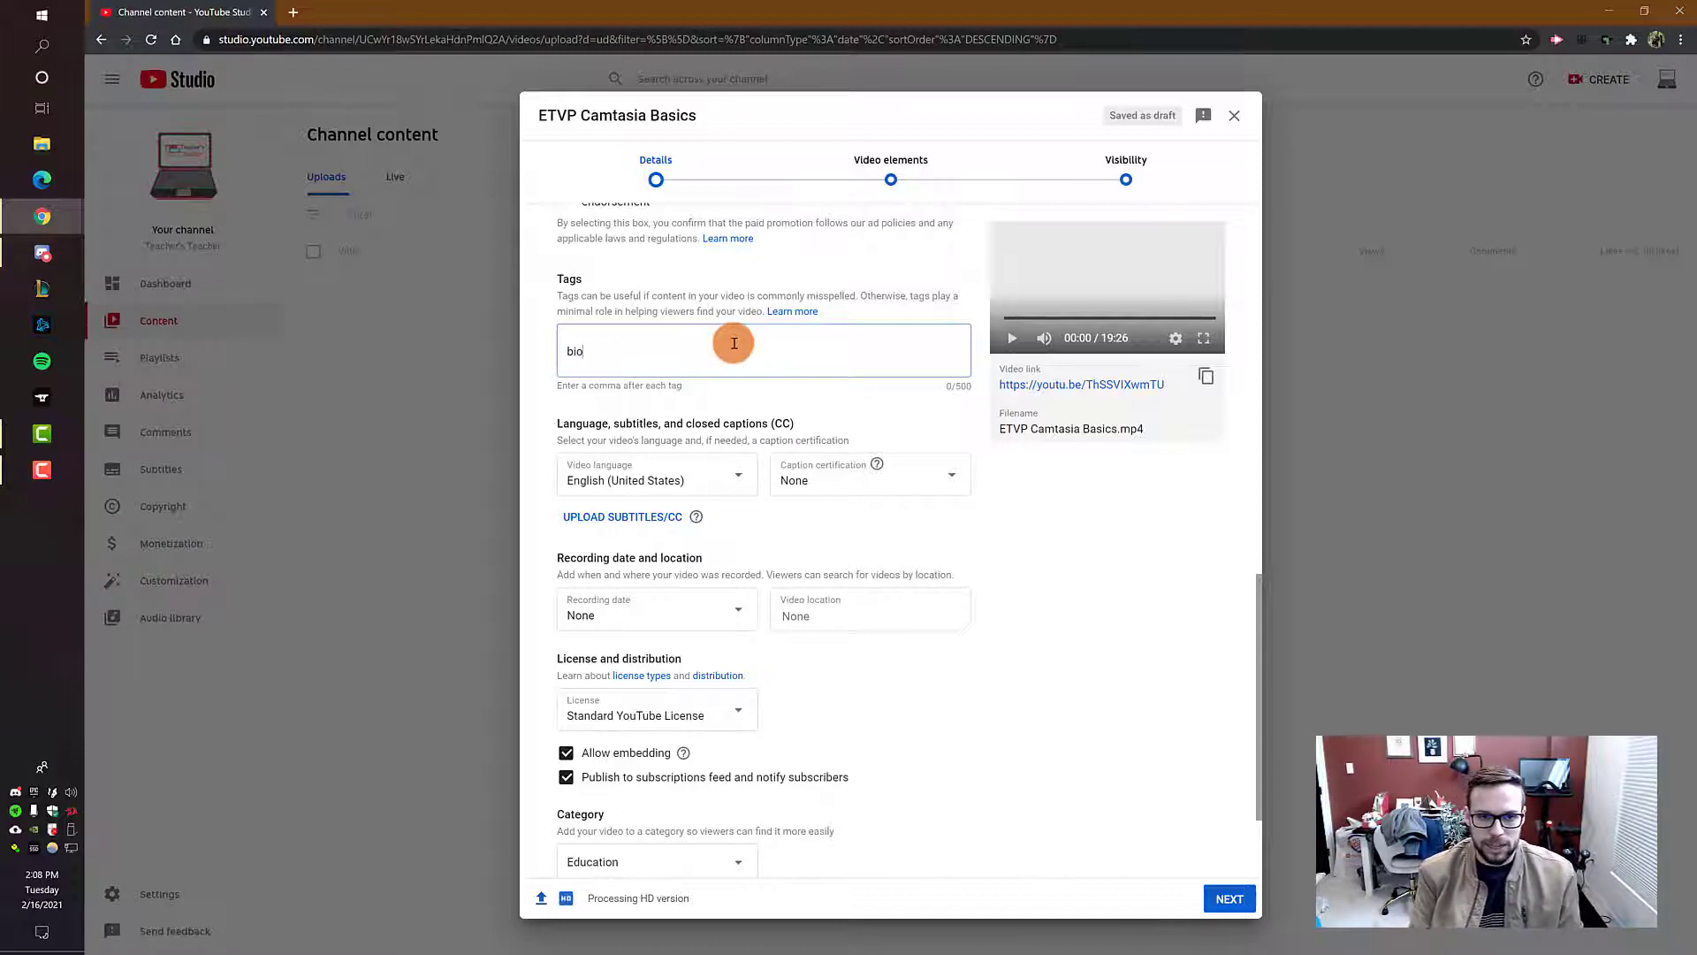
type("logy,genetics,")
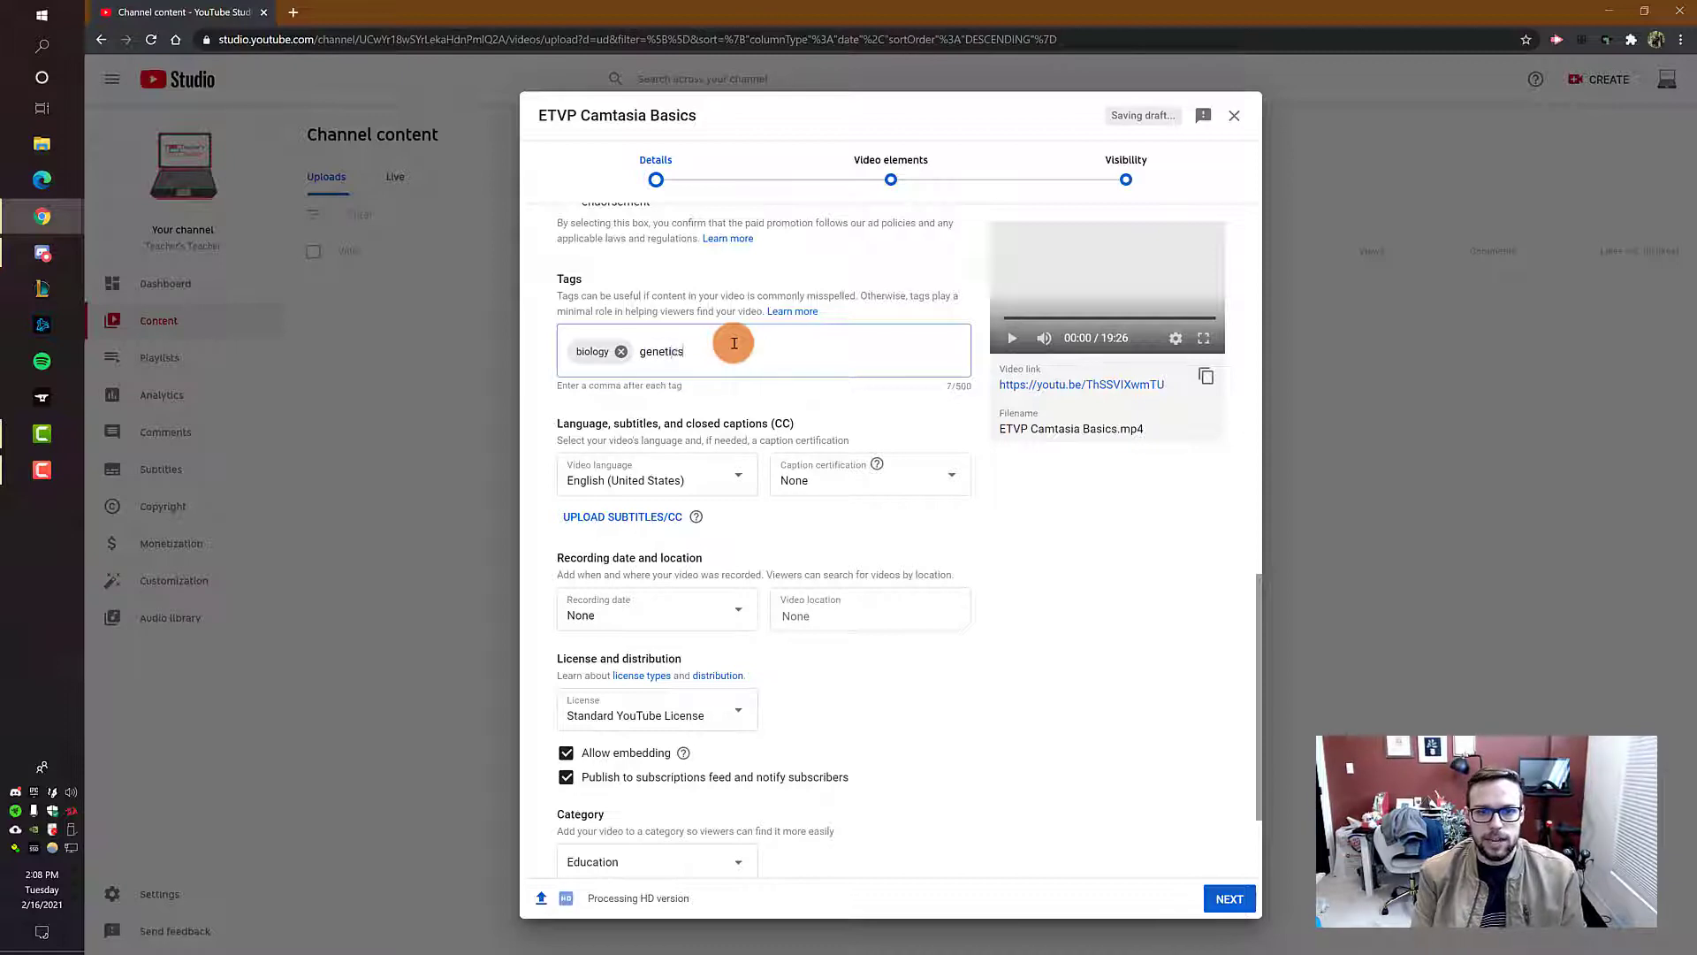
type("DNA,")
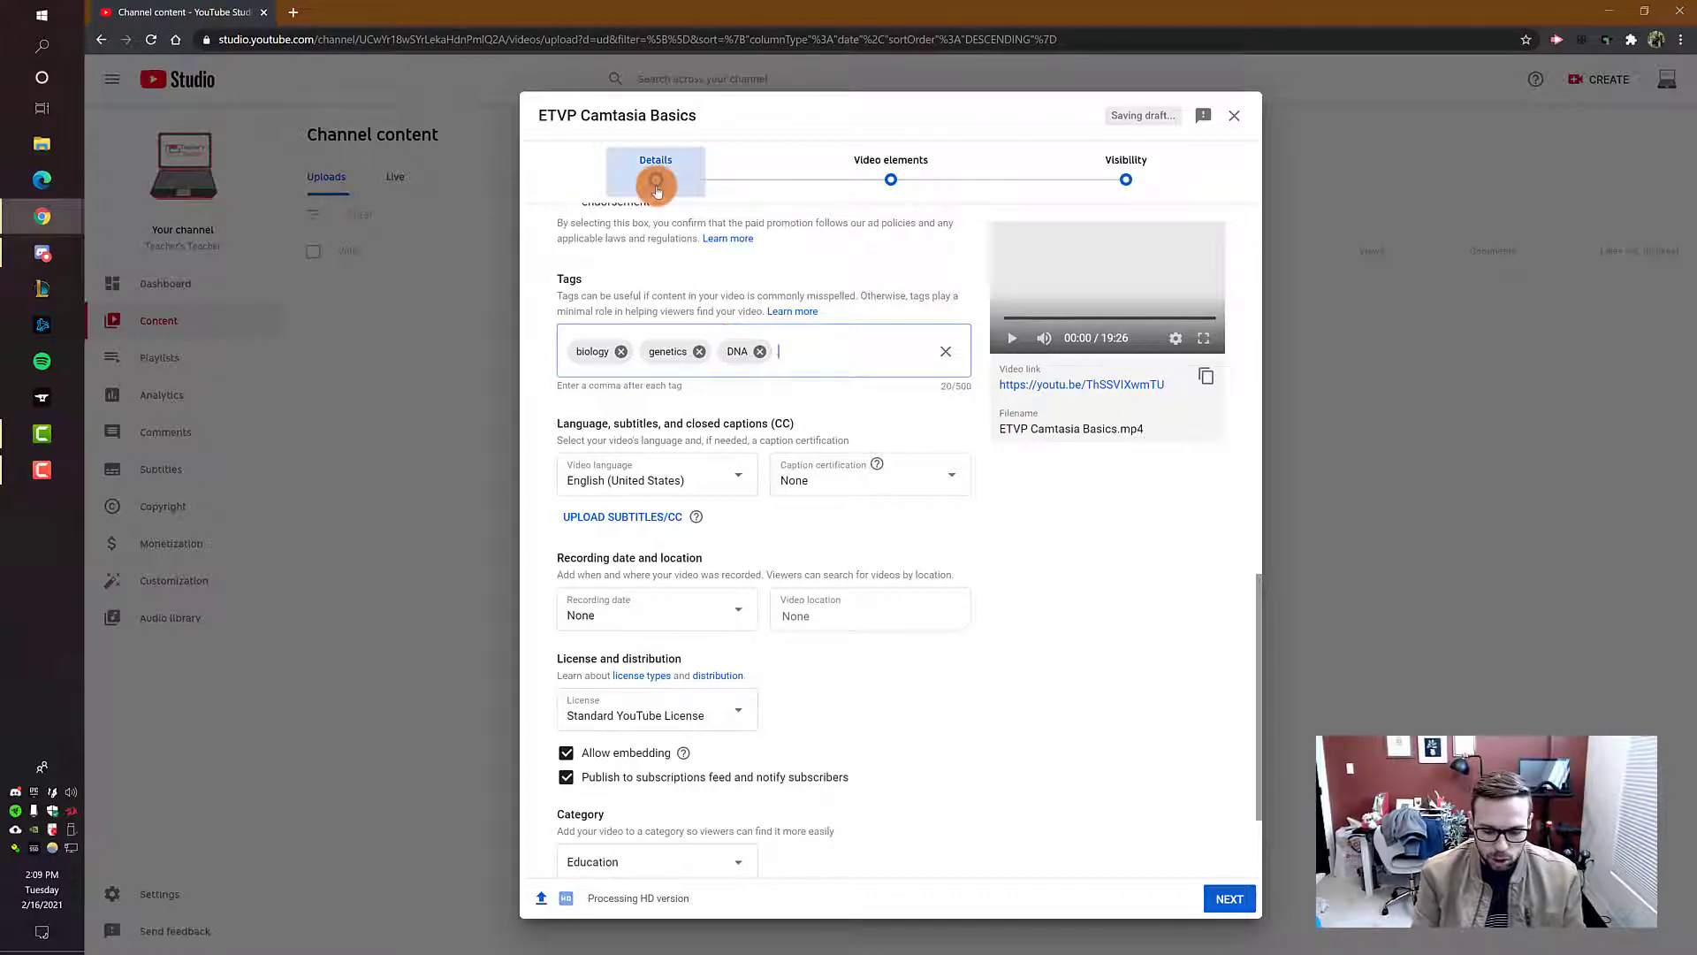
type("chromosome,")
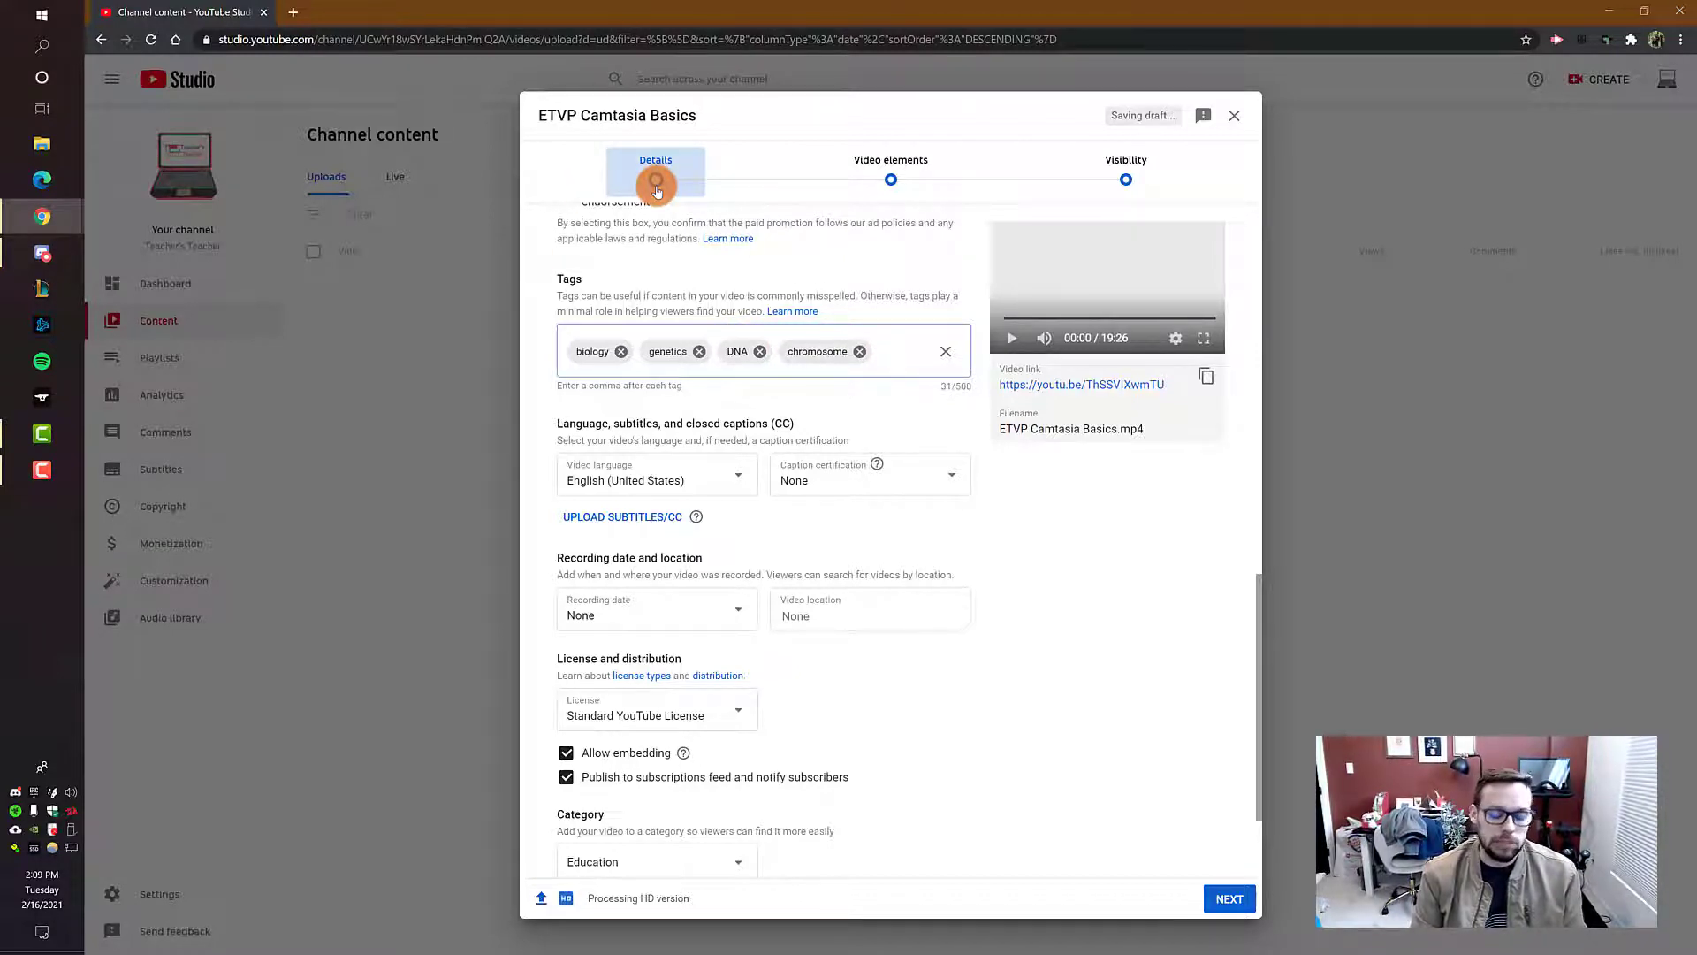
type("mutation,a")
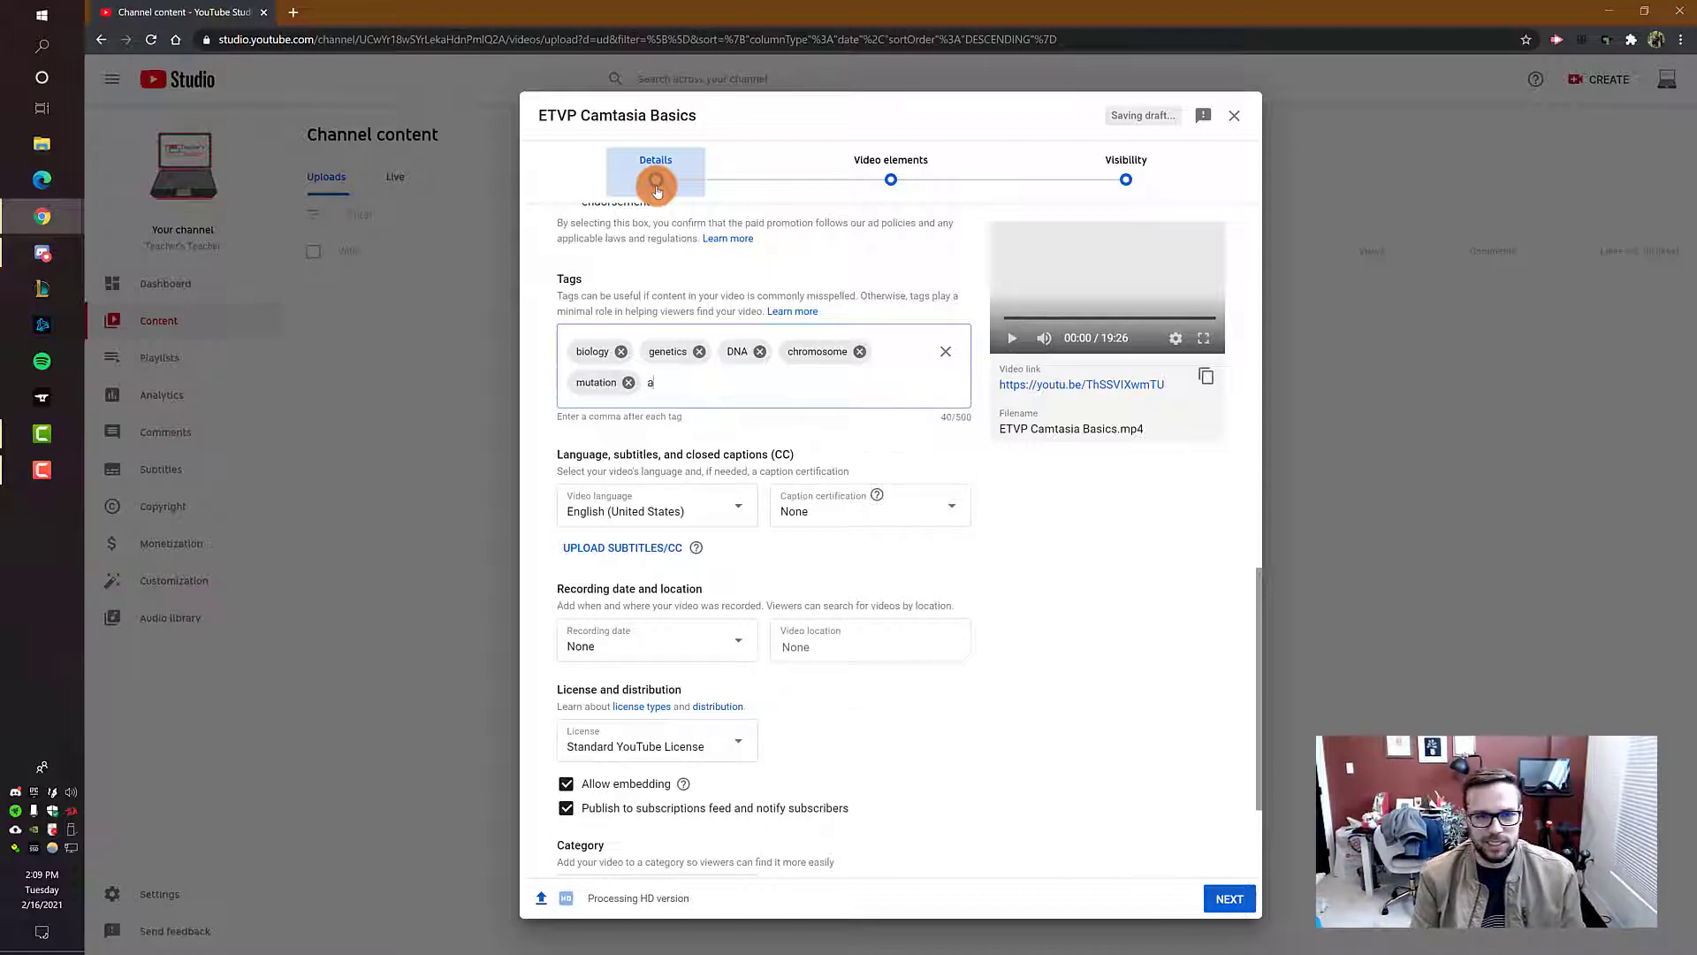
type("llele,")
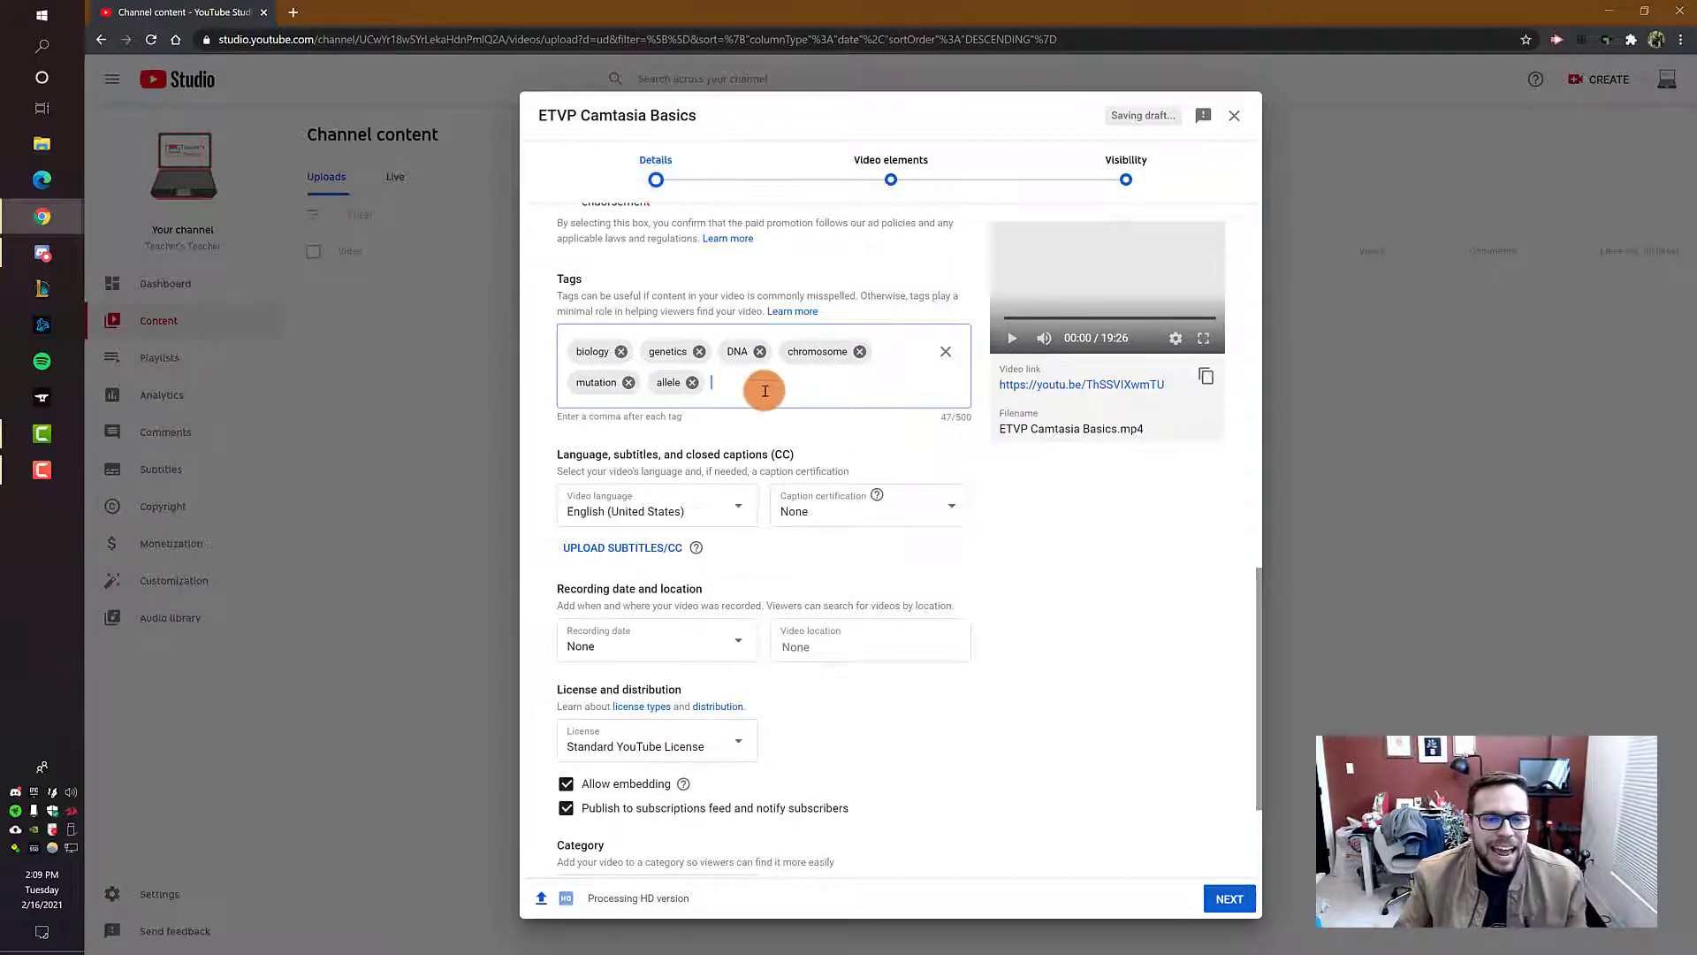
Step: Review the video's title and description, and return to the tags
scroll(758, 375, "up", 15)
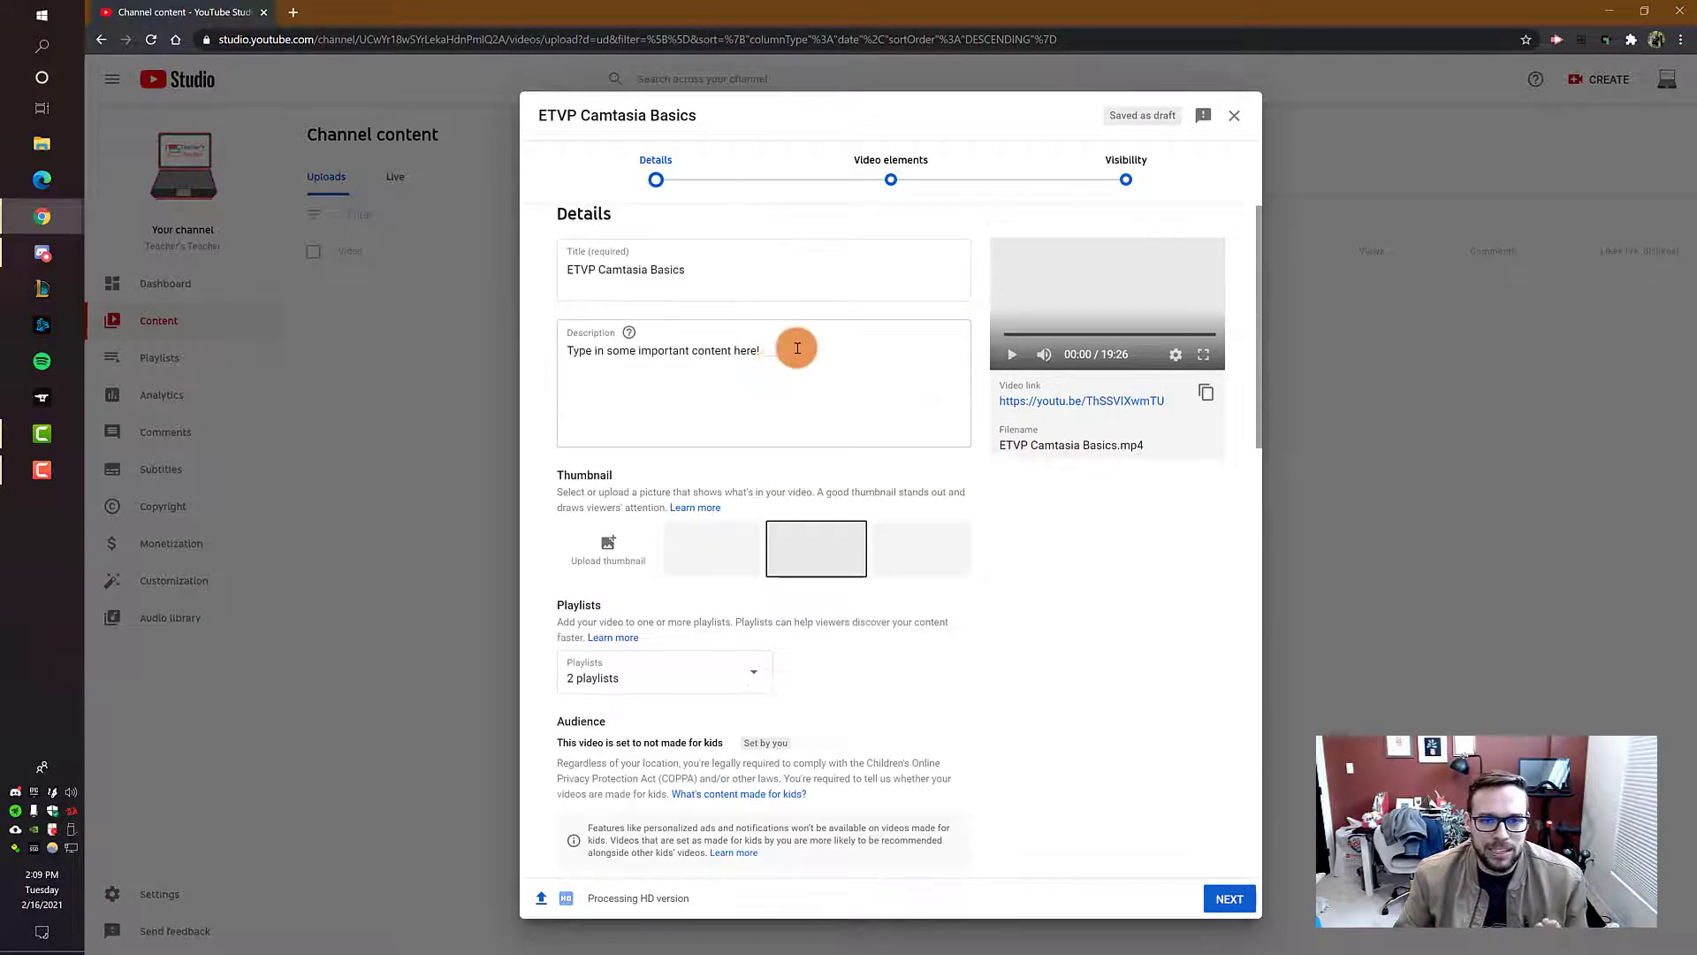
left_click_drag(717, 275, 542, 281)
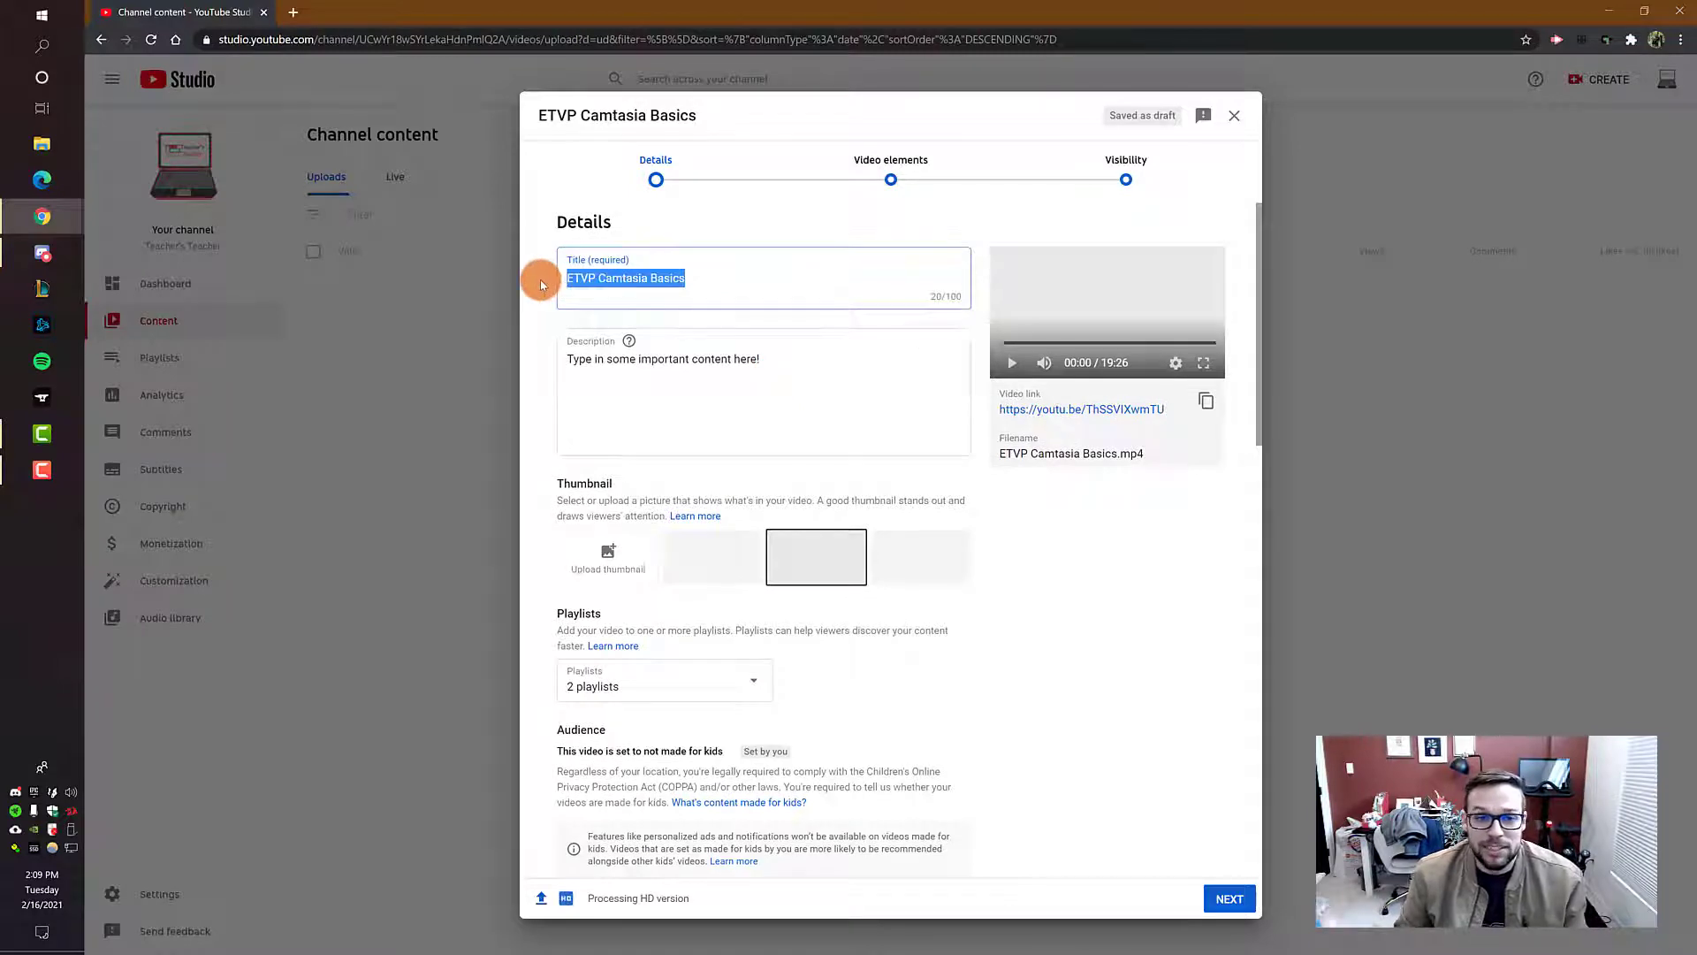
scroll(689, 329, "down", 3)
scroll(689, 354, "down", 10)
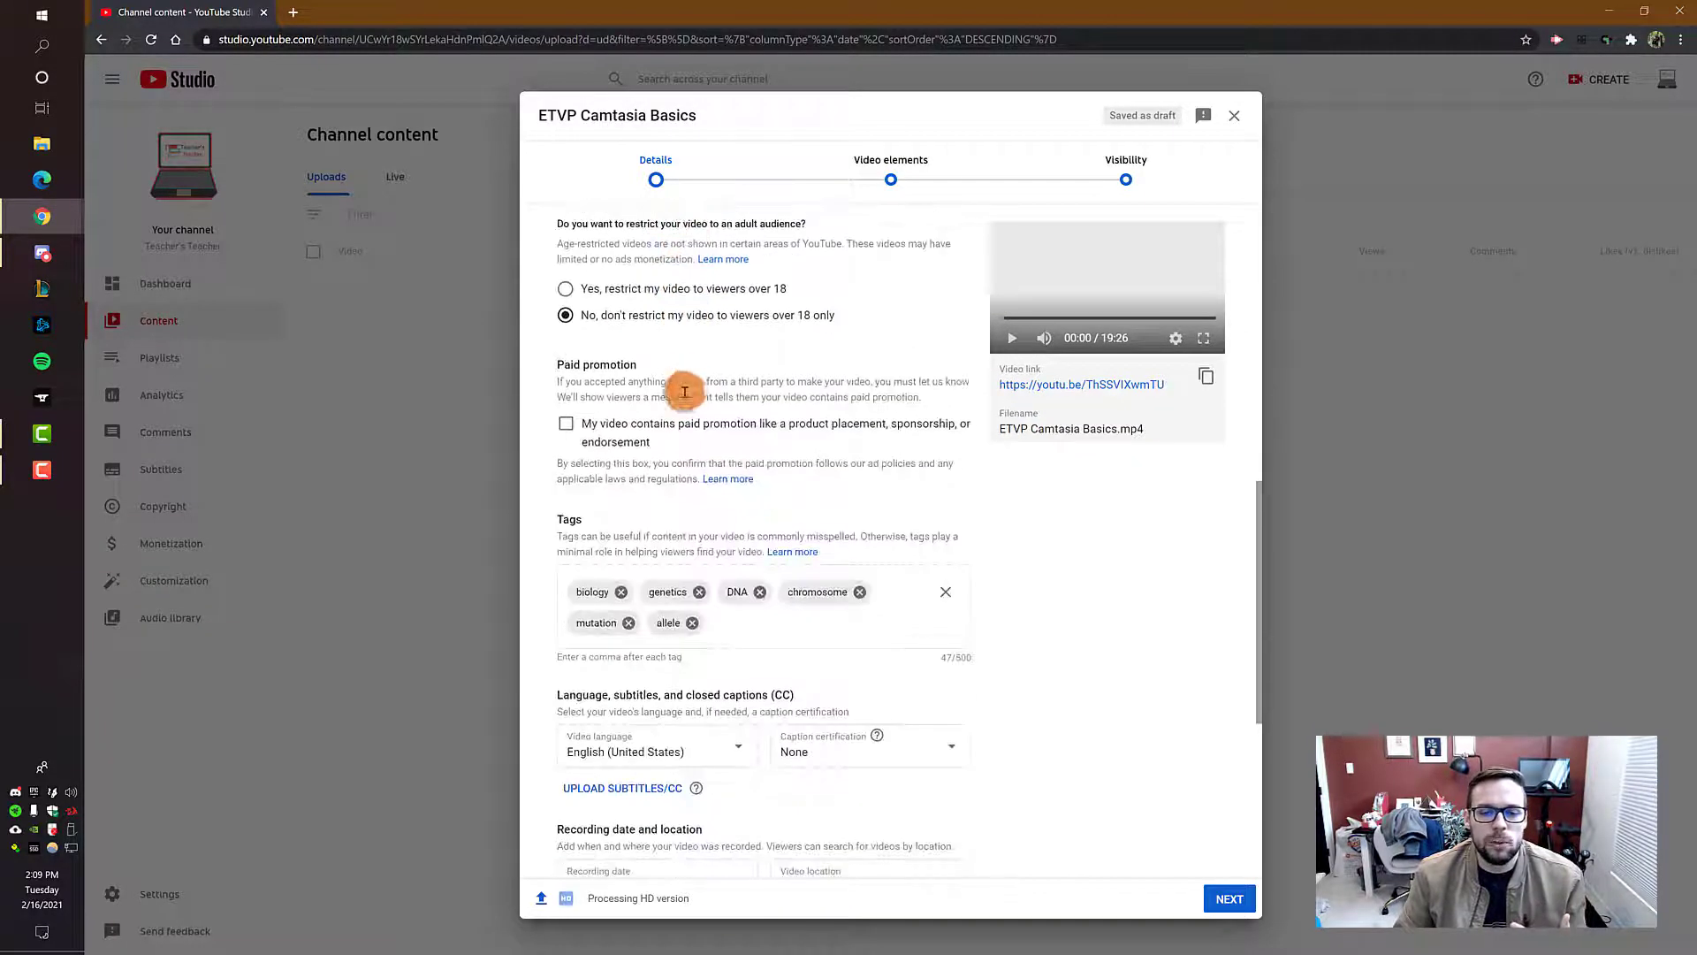
left_click(742, 466)
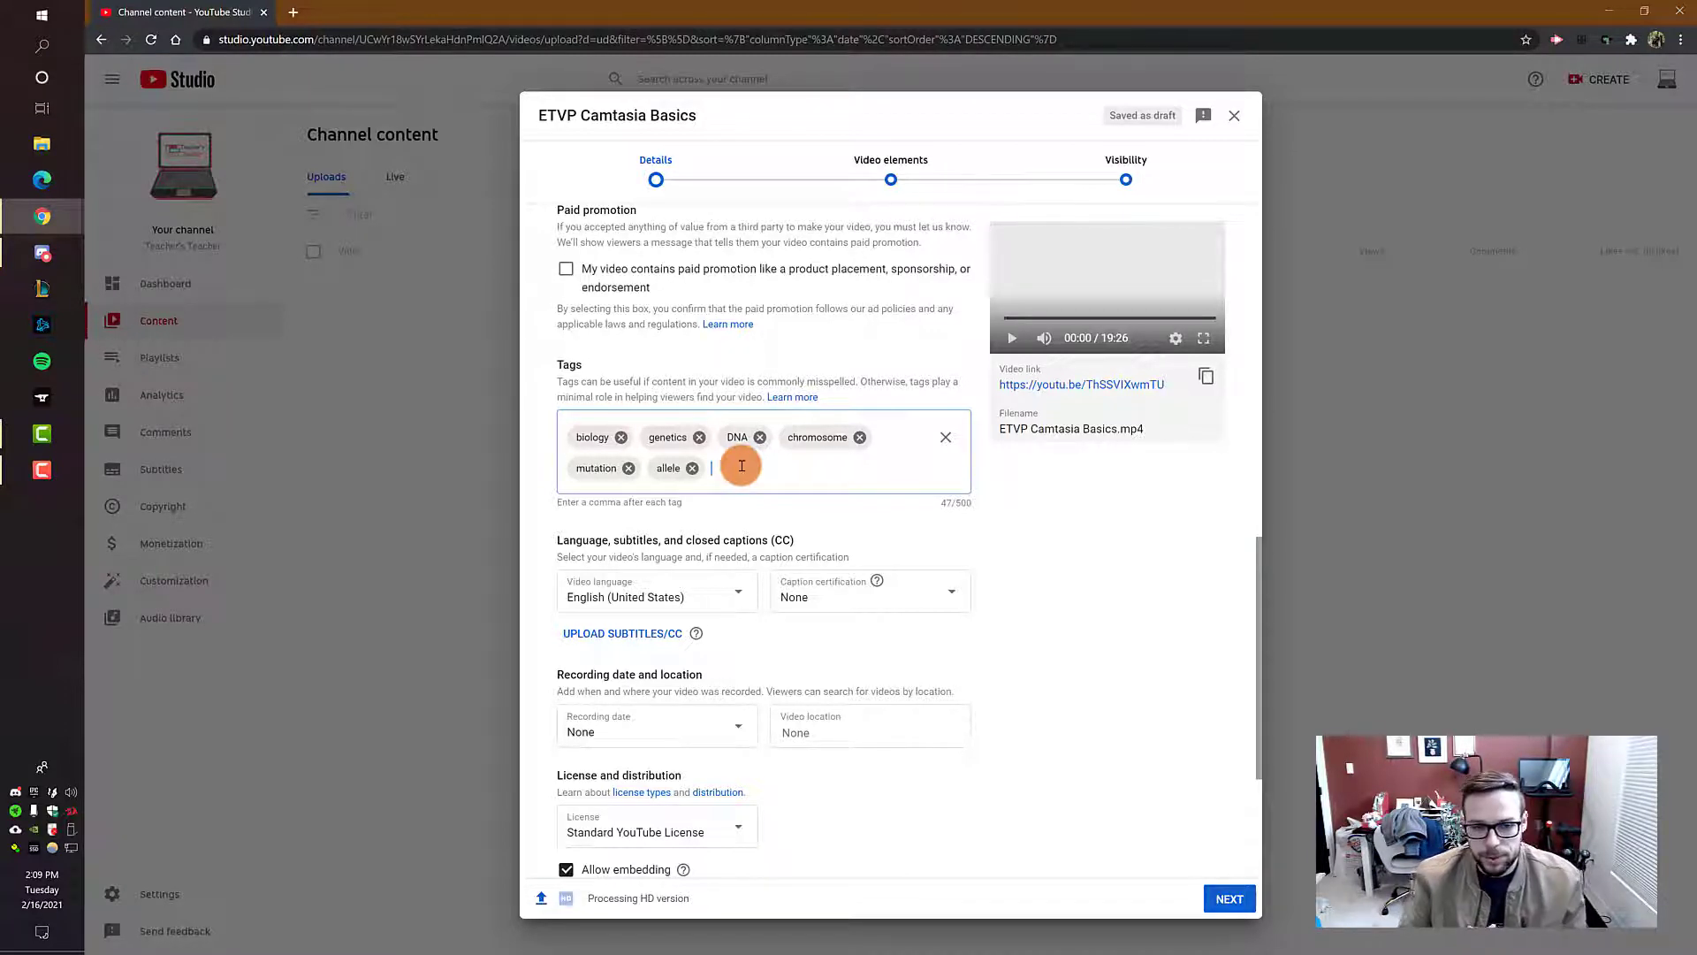
Step: Review the video's comment visibility choices and set comment visibility to "Disable comments"
scroll(950, 396, "down", 3)
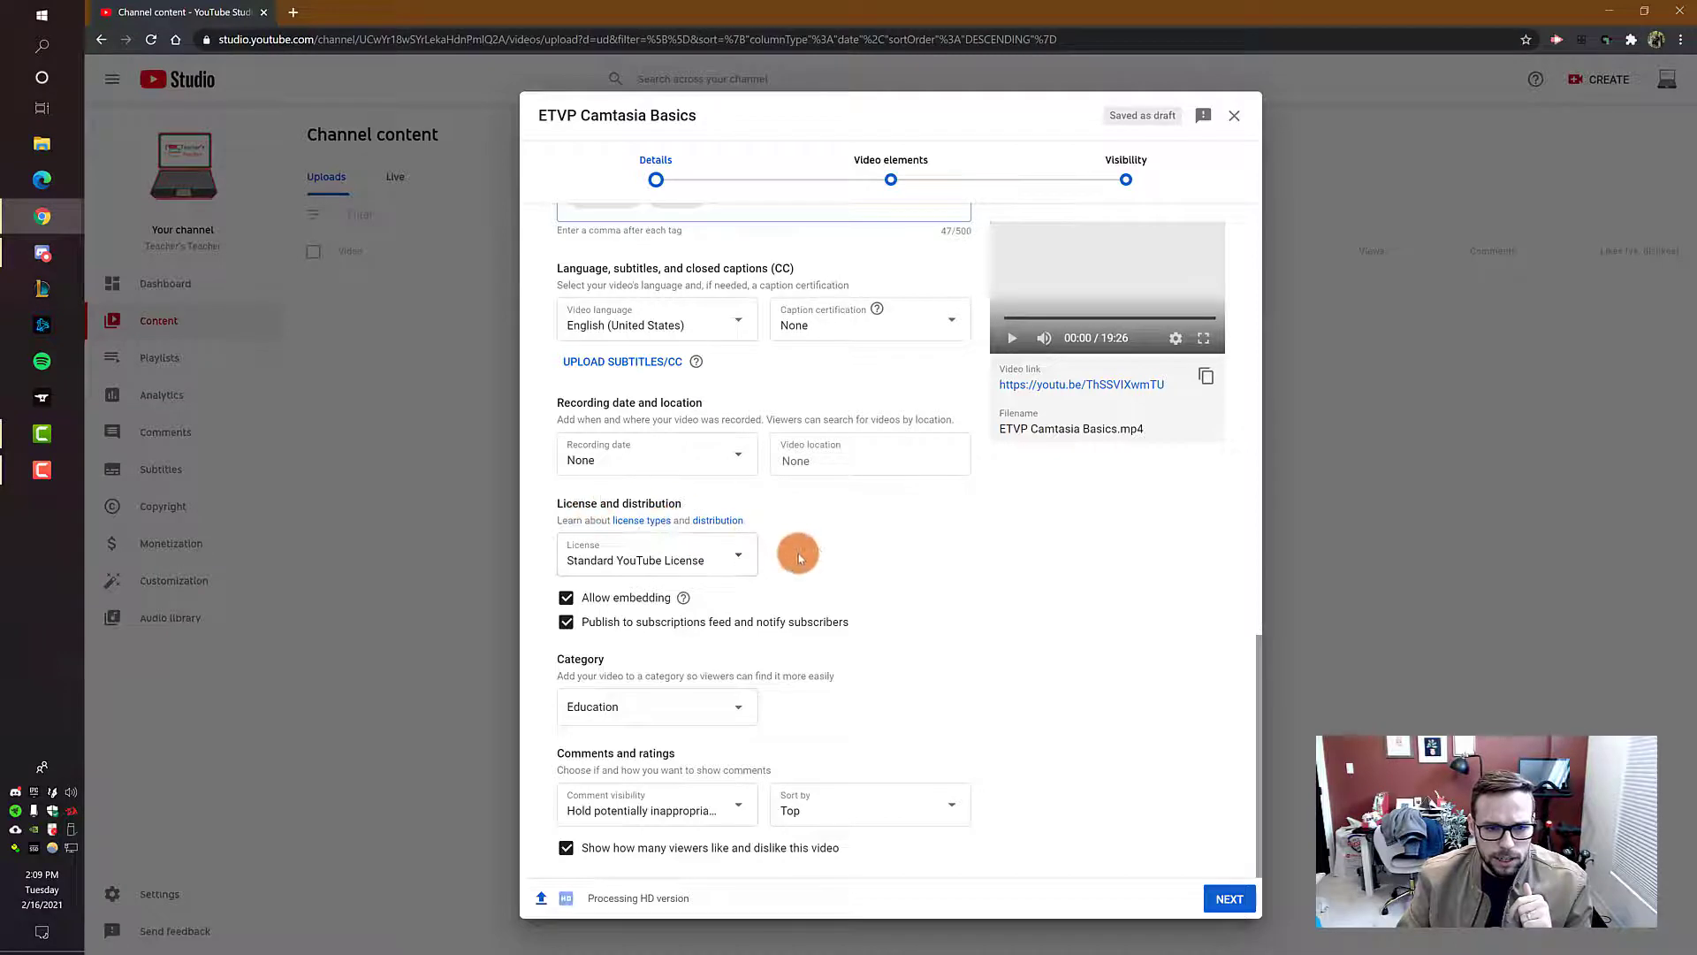
left_click(740, 810)
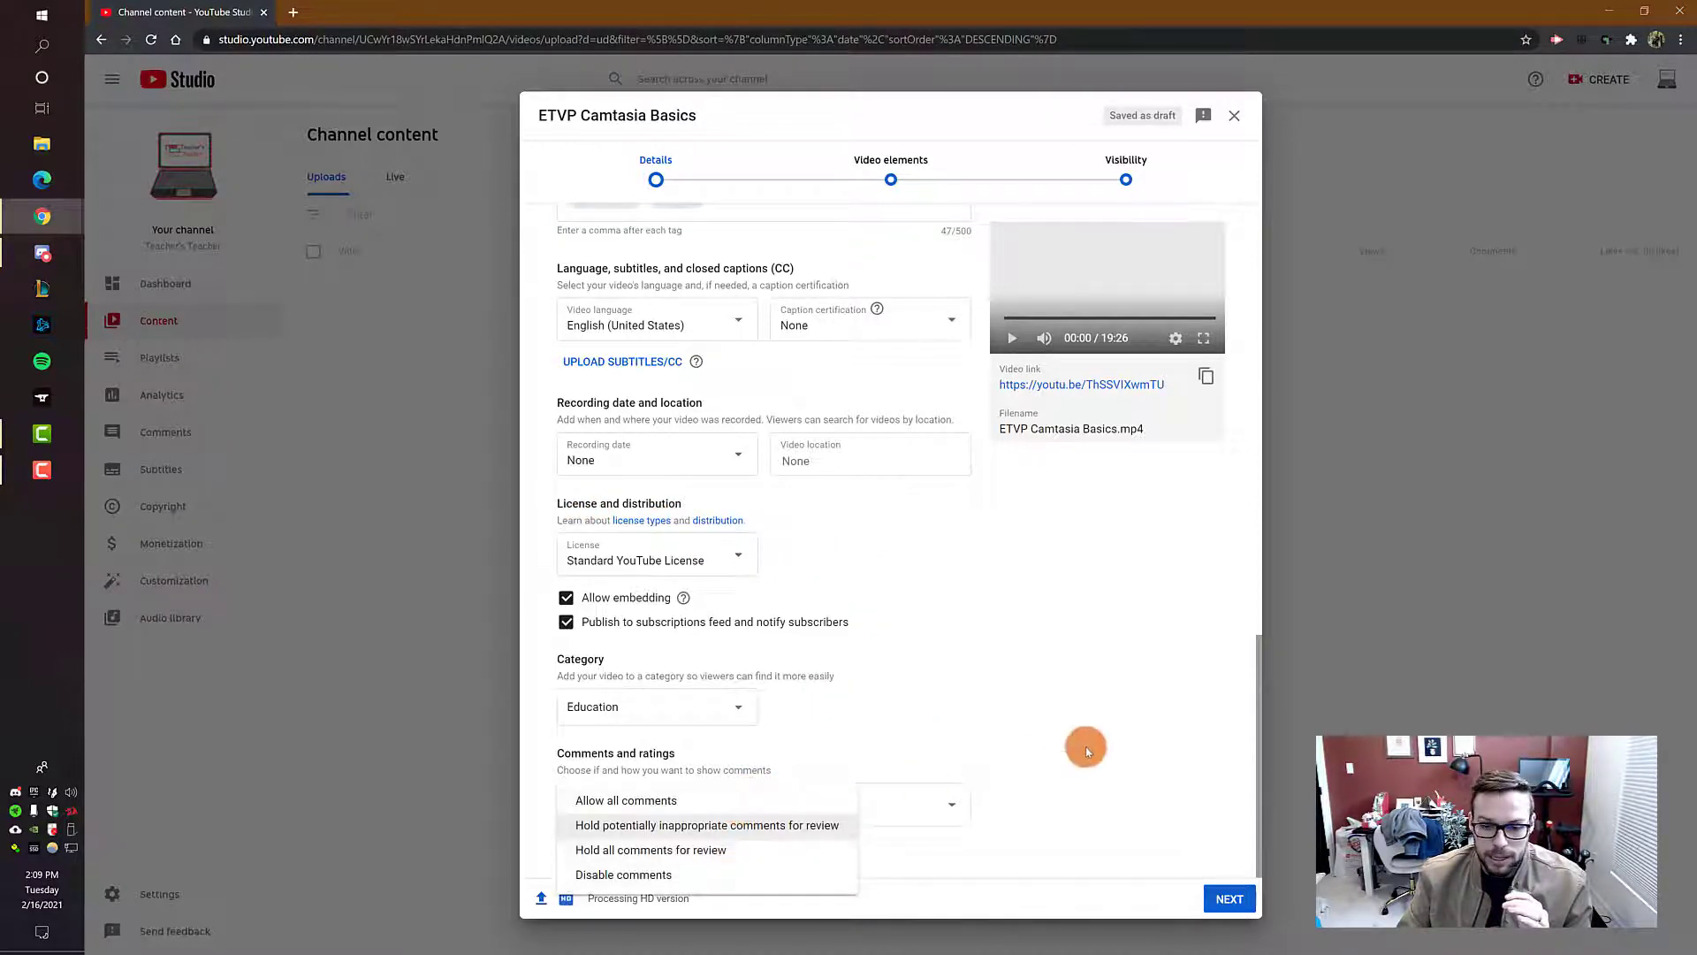
left_click(1095, 739)
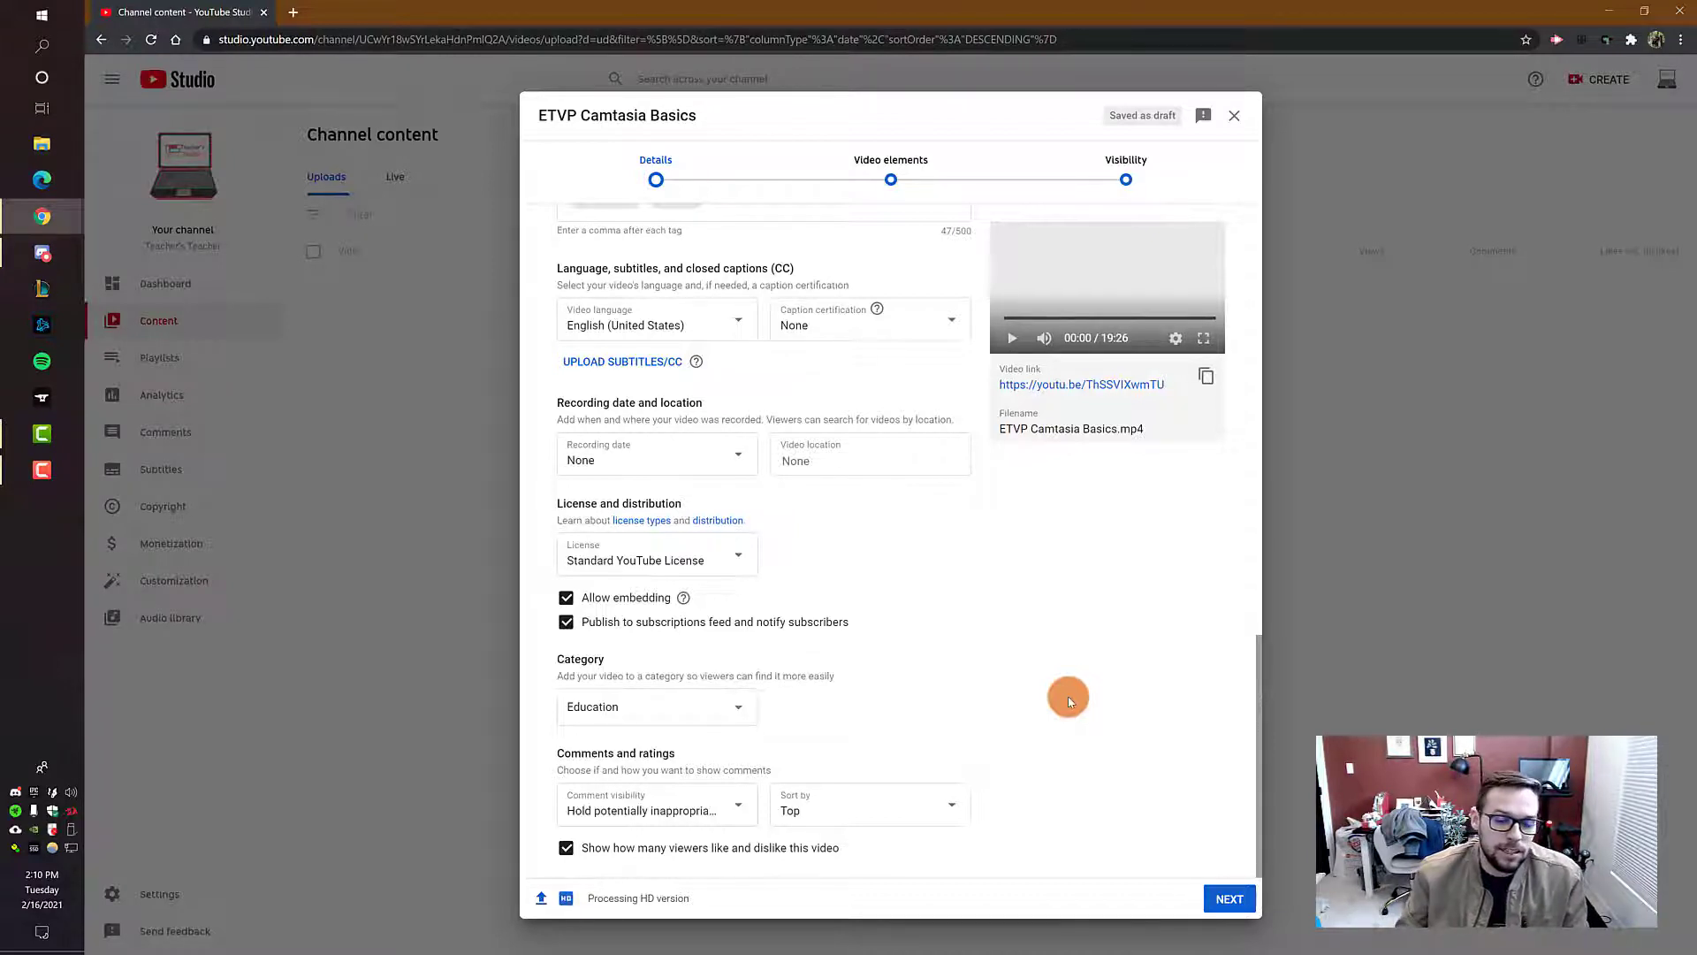
left_click(744, 805)
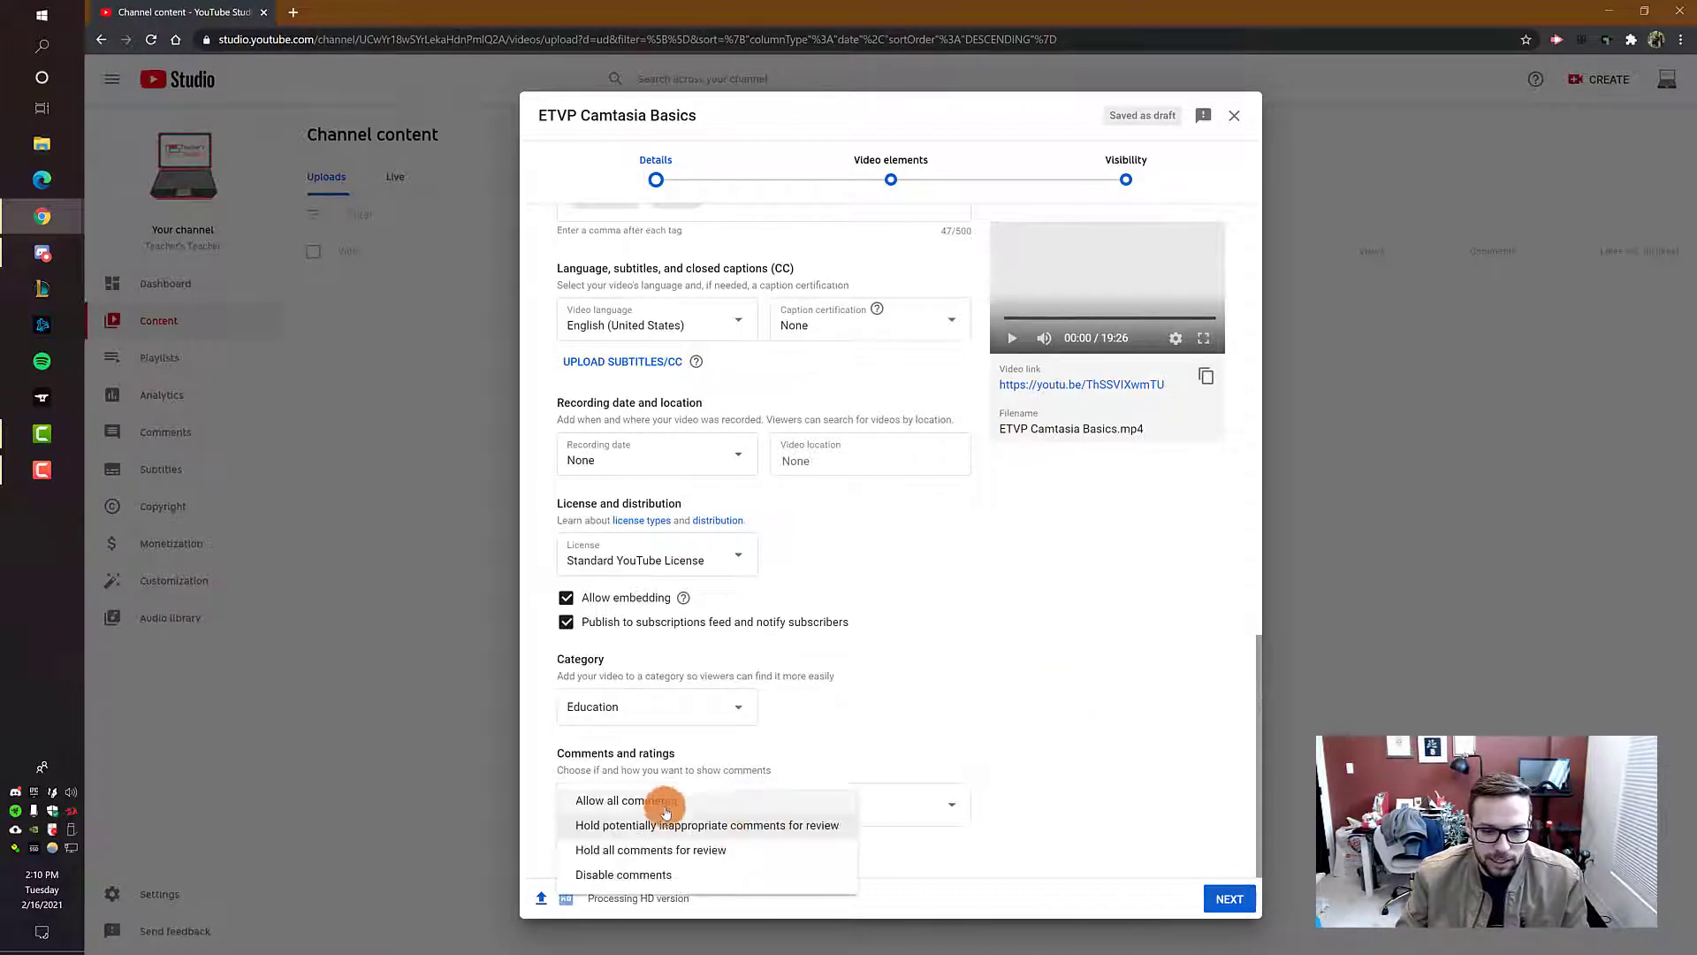
left_click(638, 875)
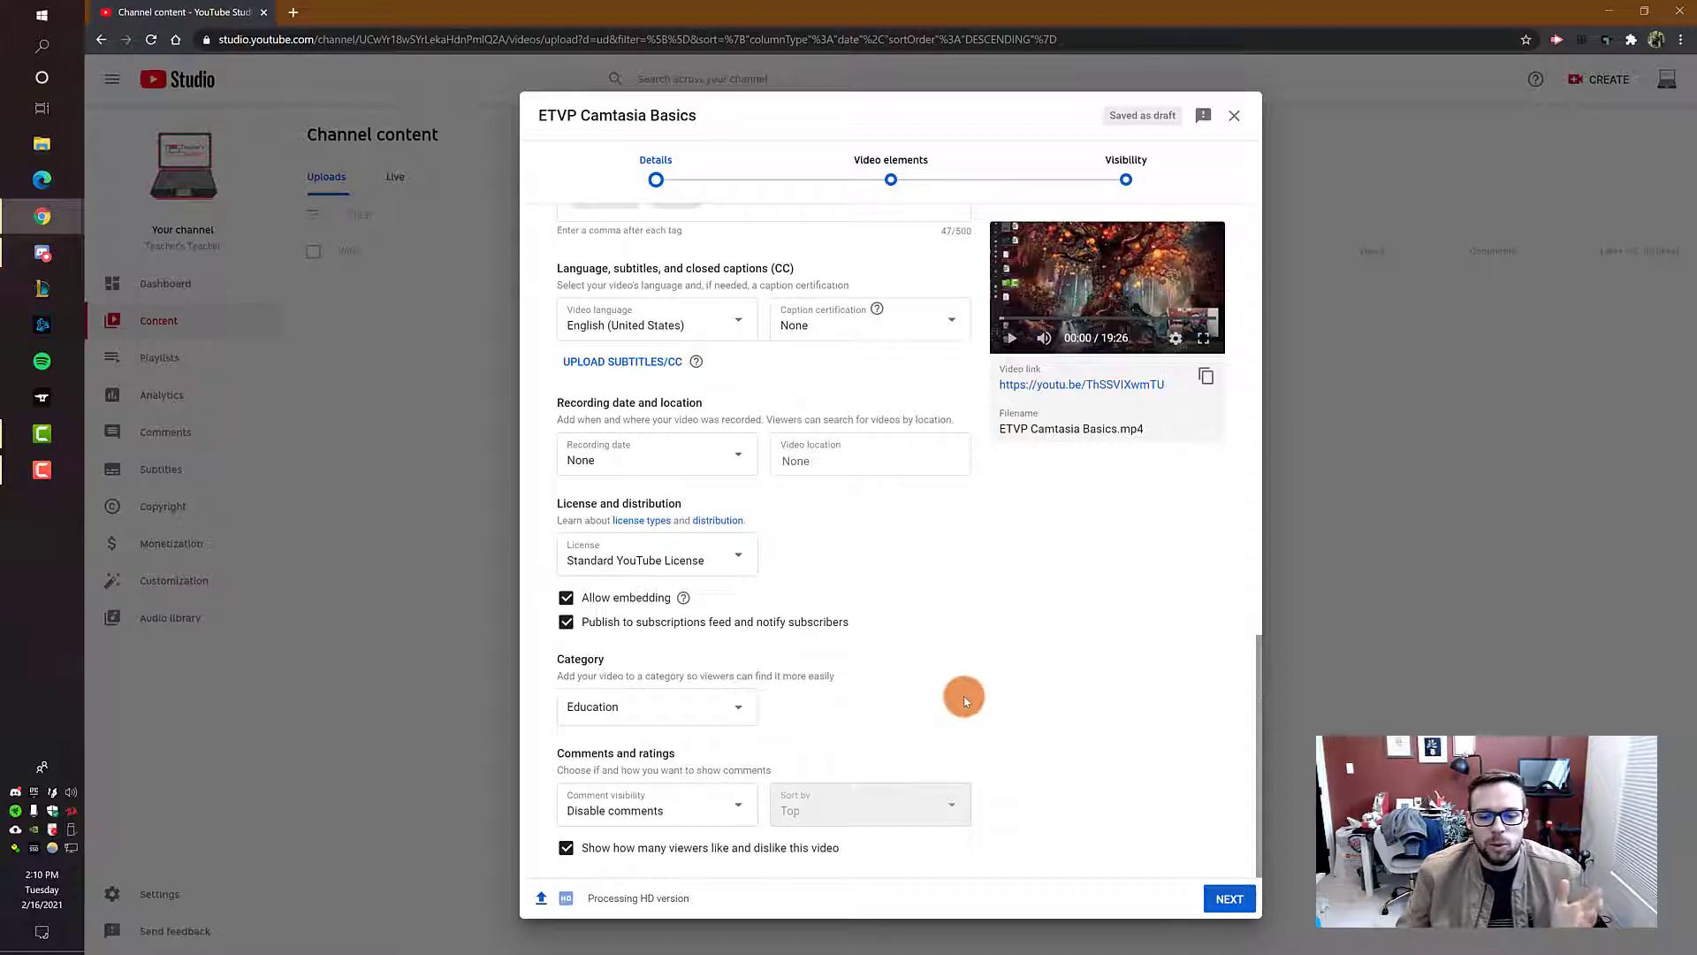
Step: Review the comment visibility choices again, keep "Disable comments", and return to the video's basic details
left_click(728, 803)
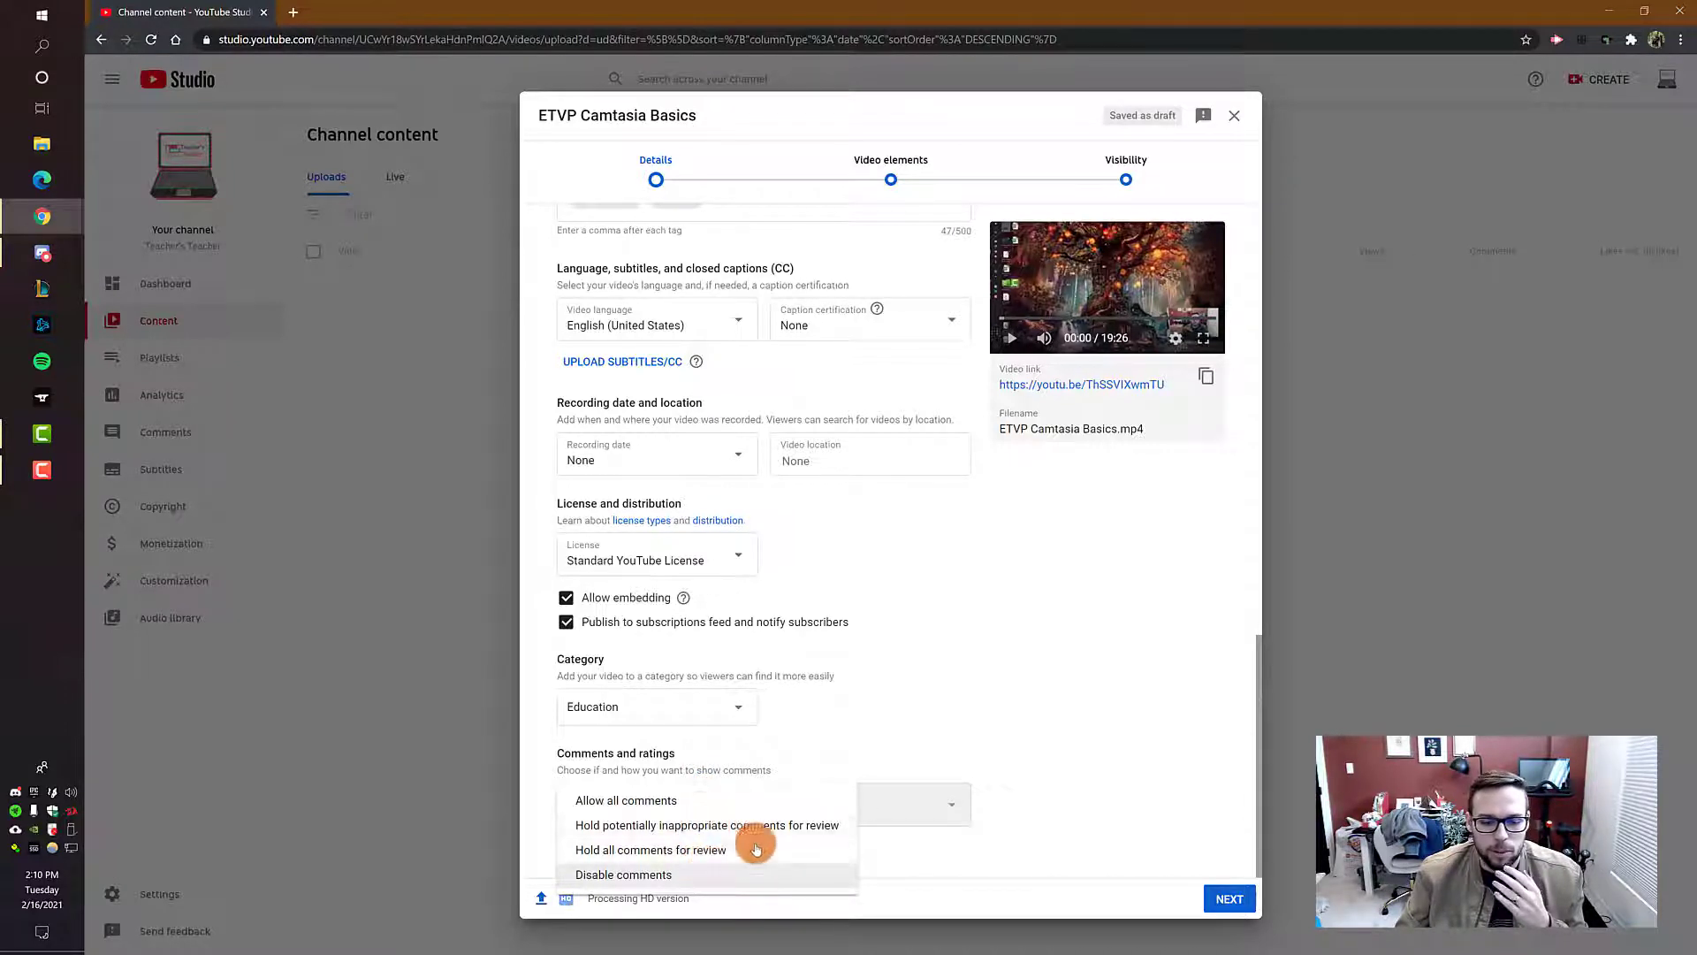
left_click(747, 874)
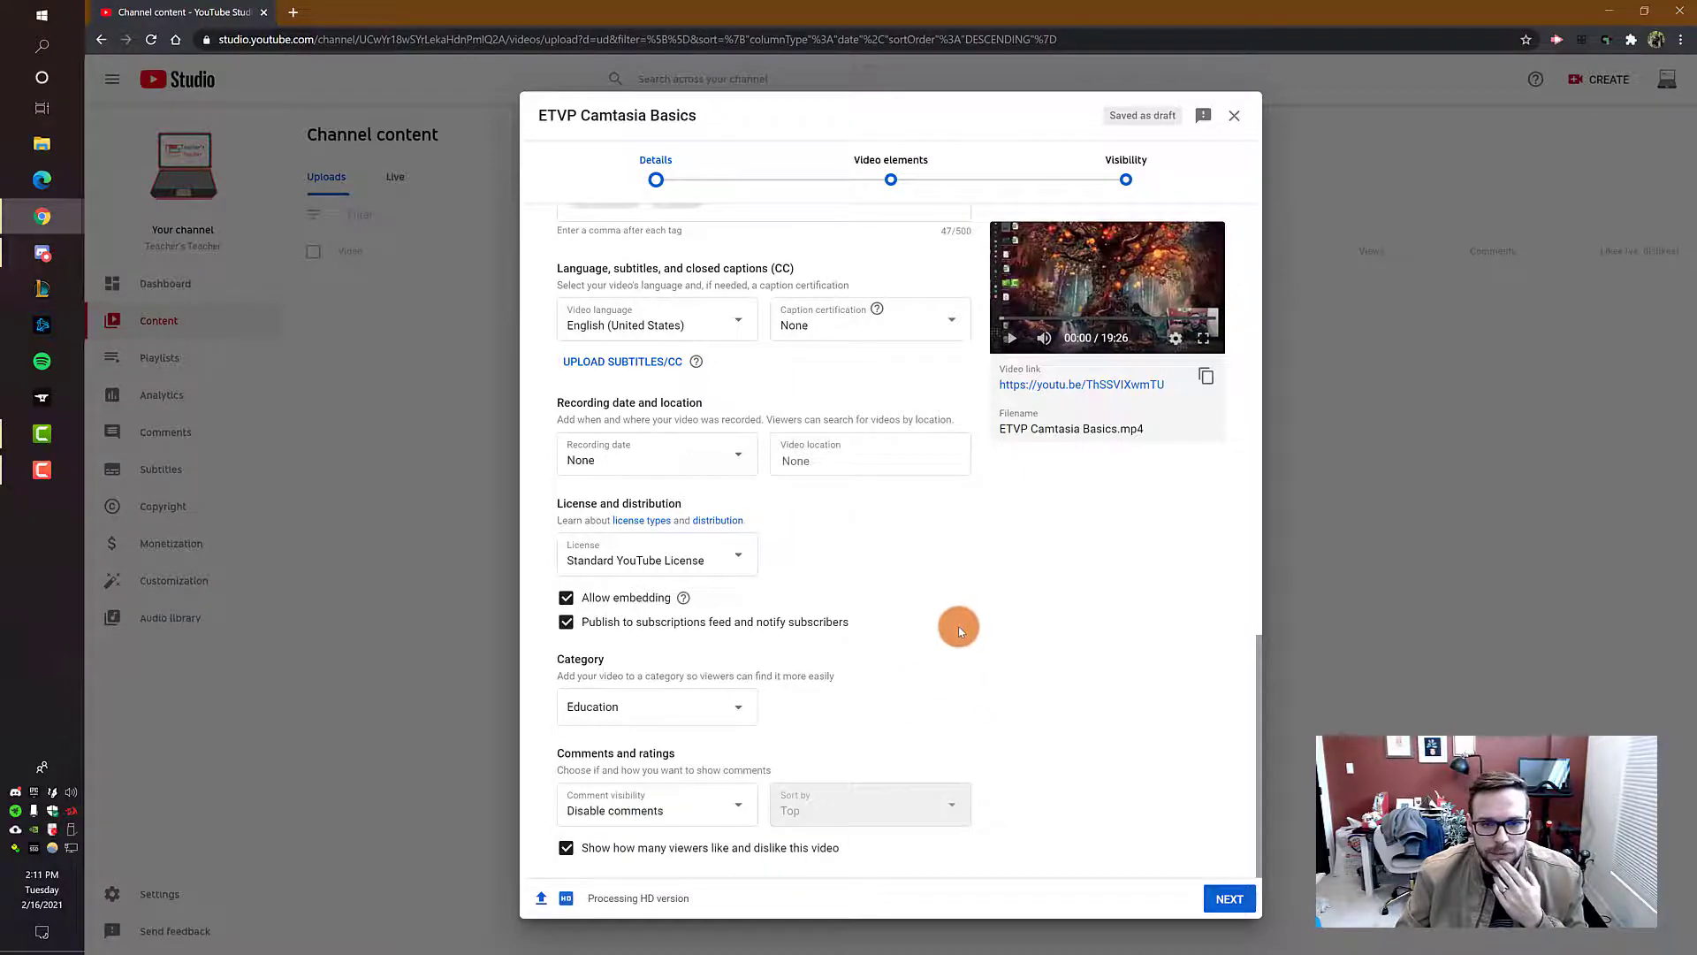
scroll(864, 641, "up", 15)
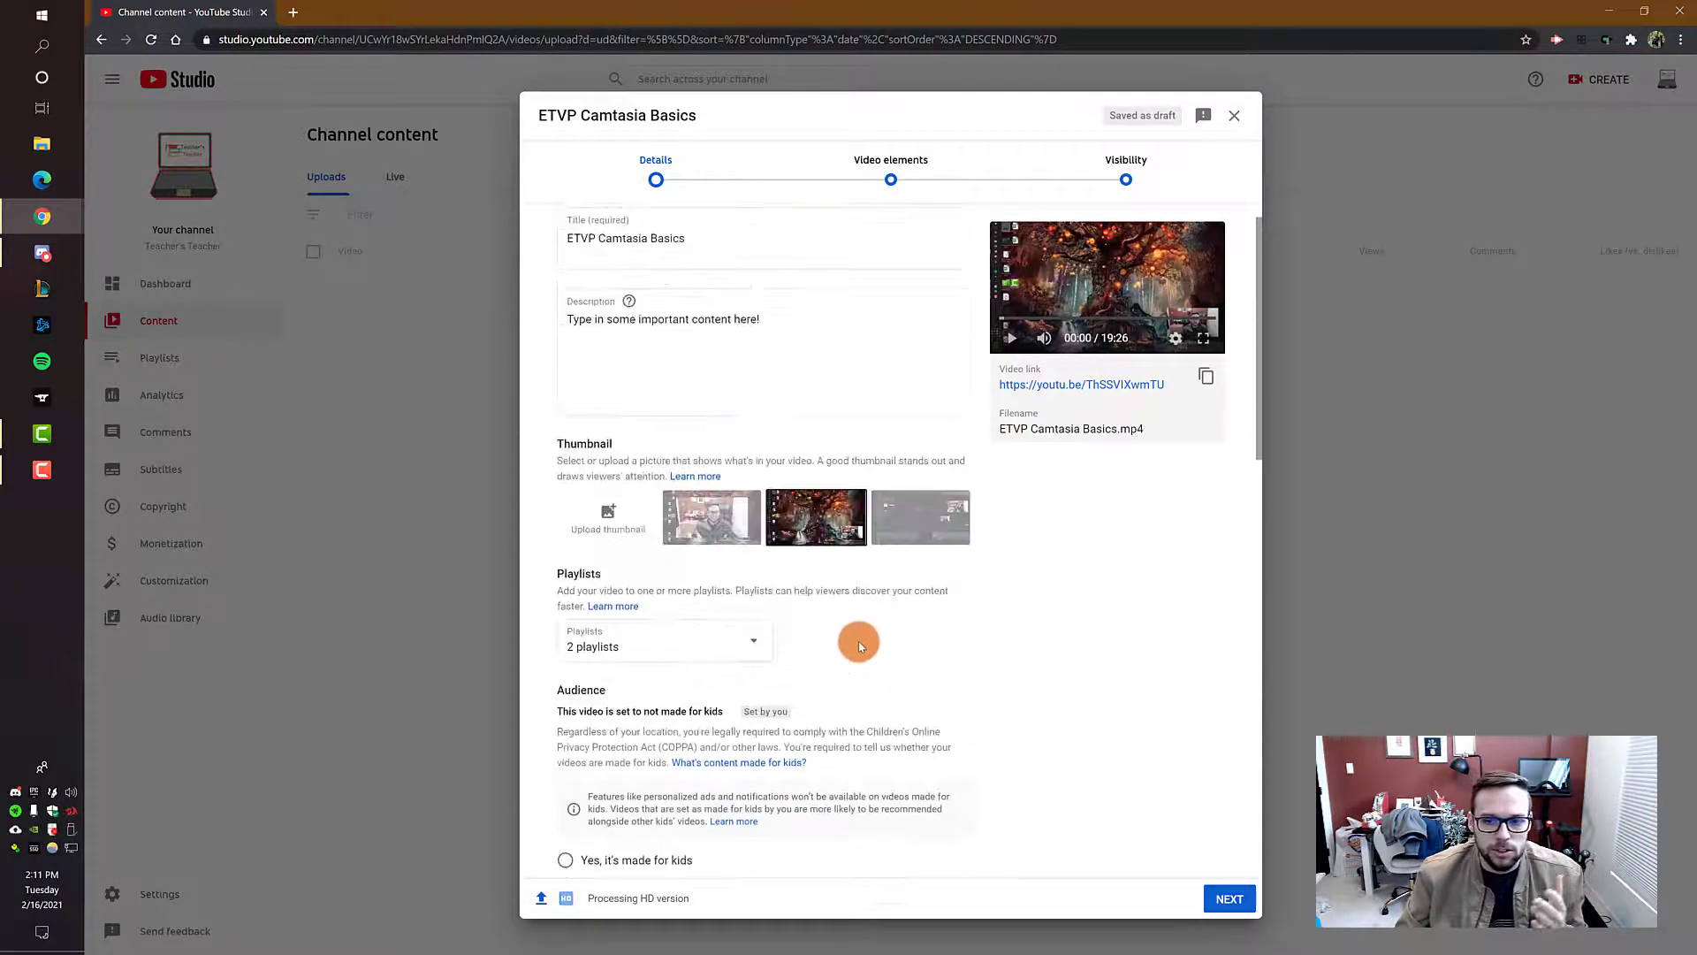
Step: Proceed past the video elements to the visibility settings and make the video Public, set as an instant Premiere
left_click(1227, 900)
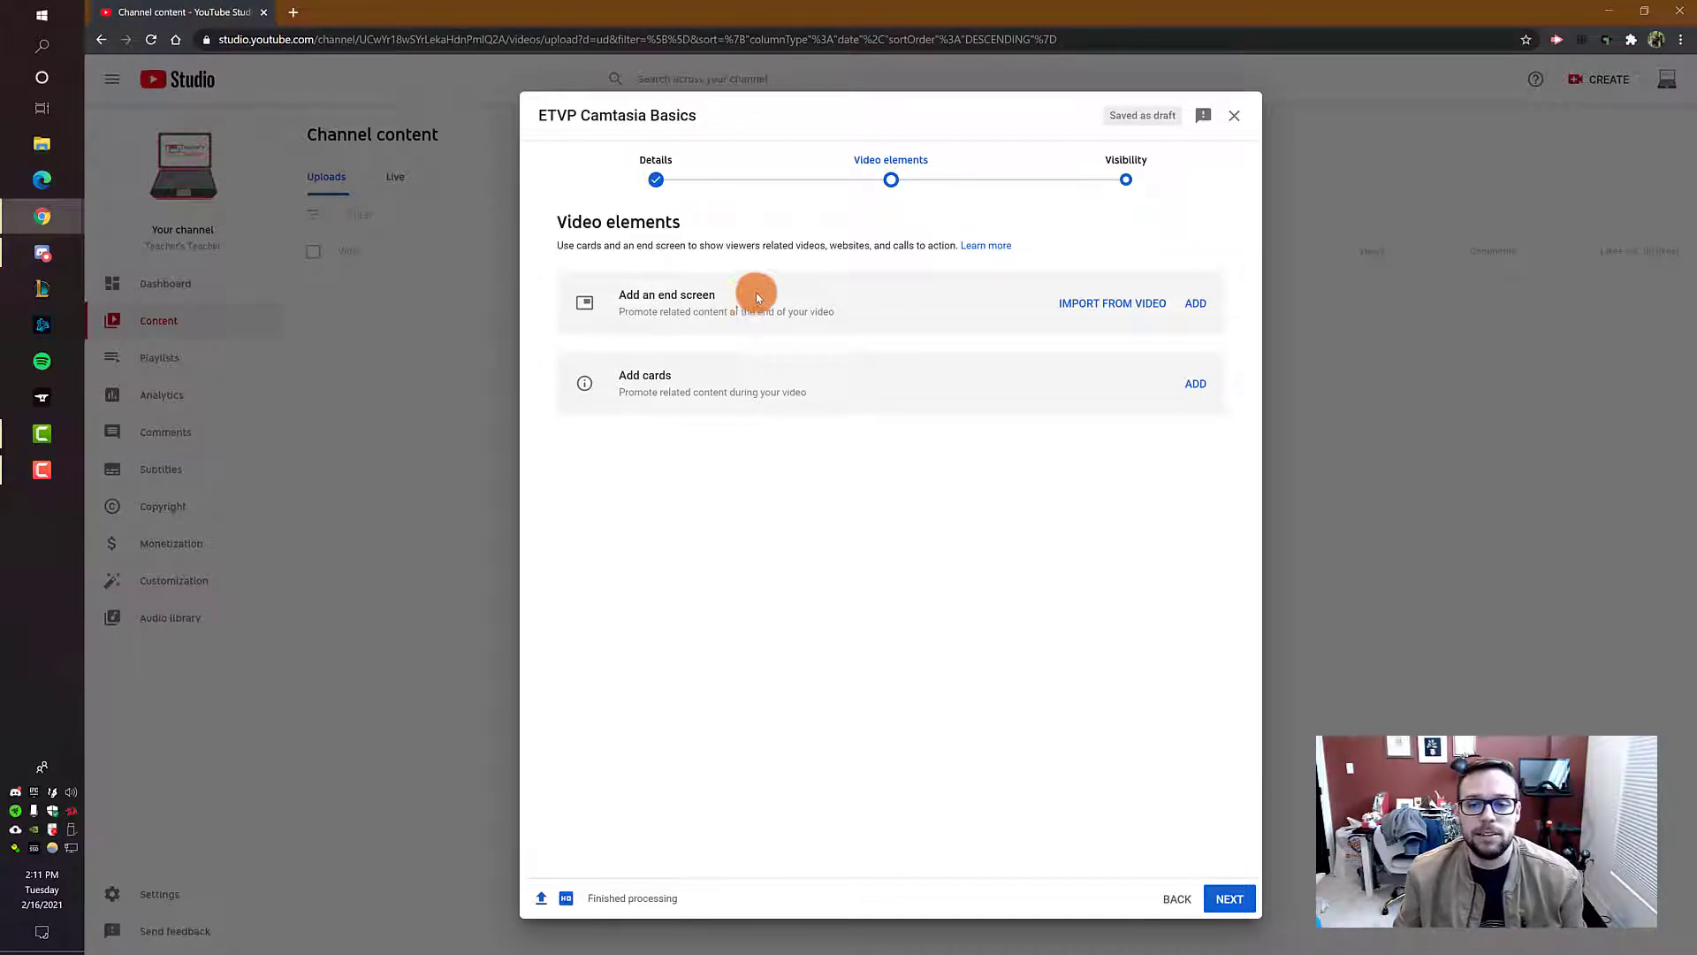
left_click(1121, 176)
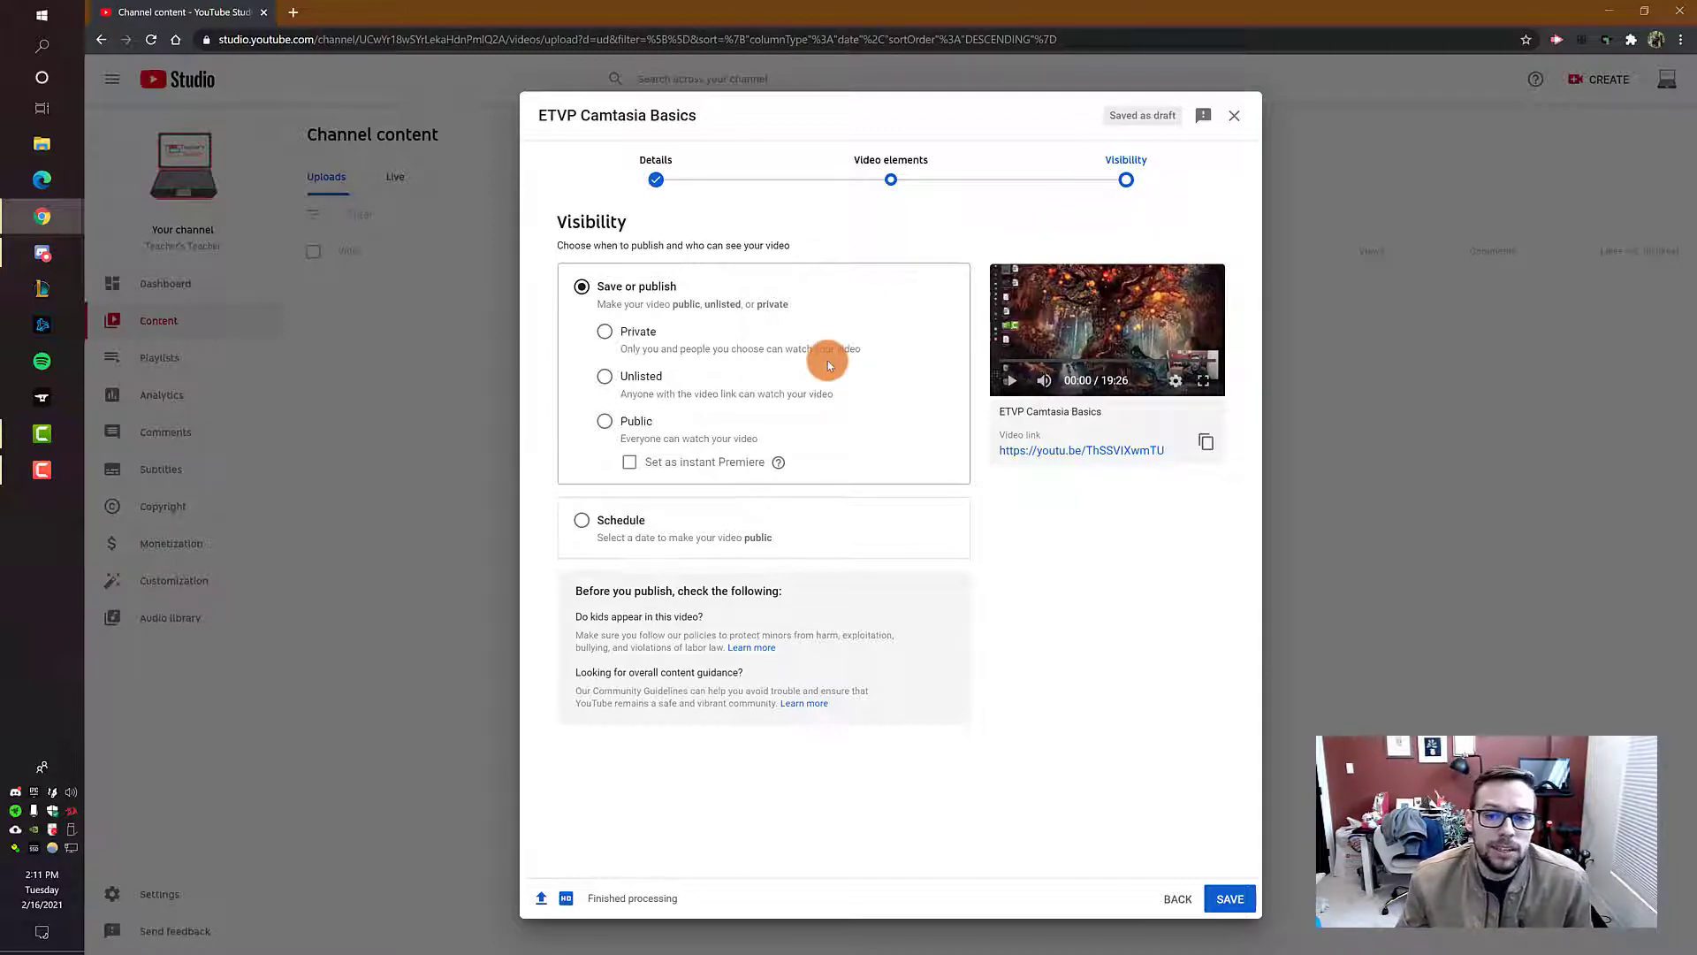
left_click(604, 332)
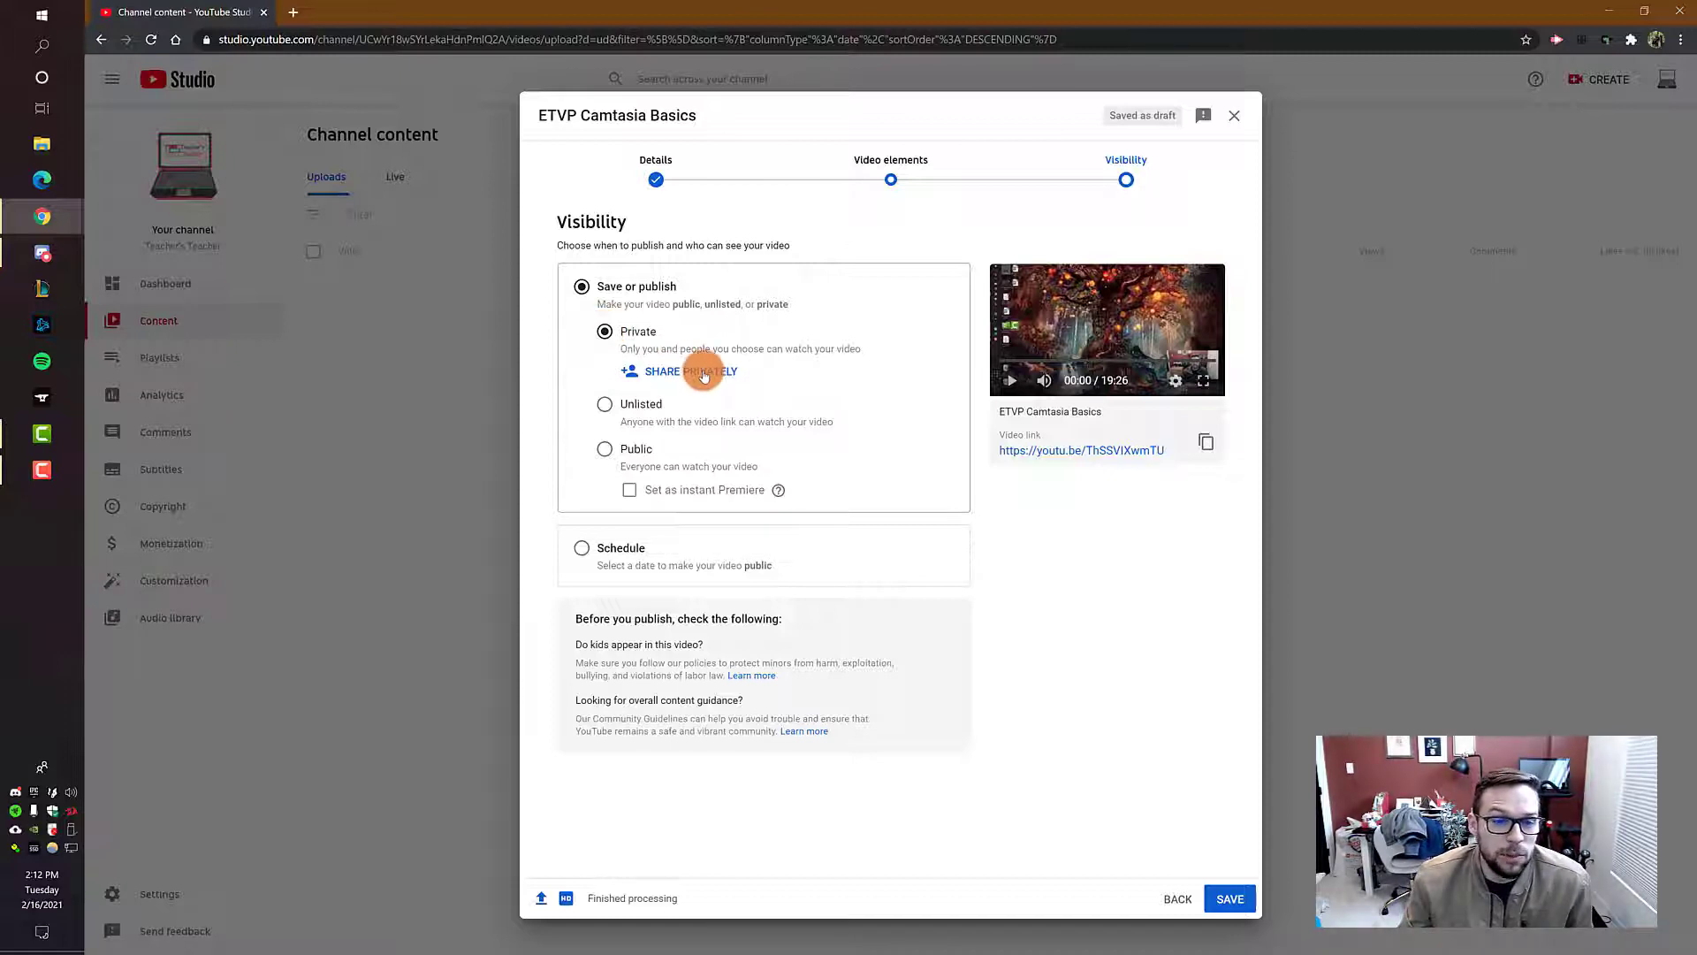
left_click(605, 404)
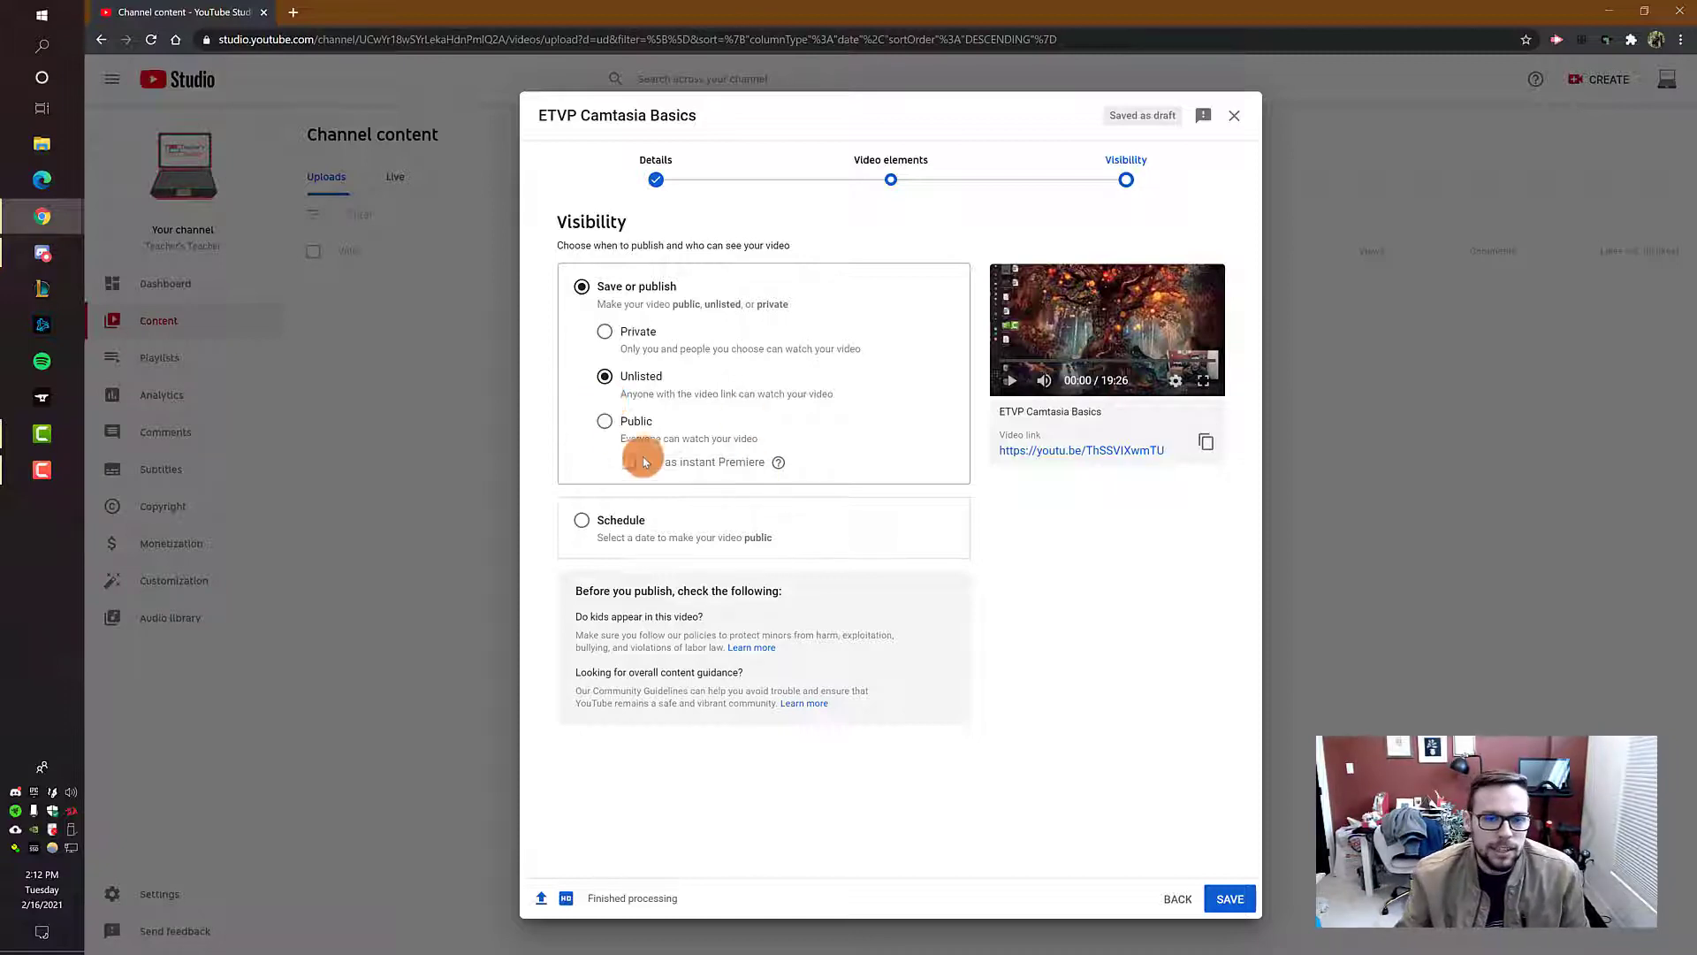
left_click(586, 425)
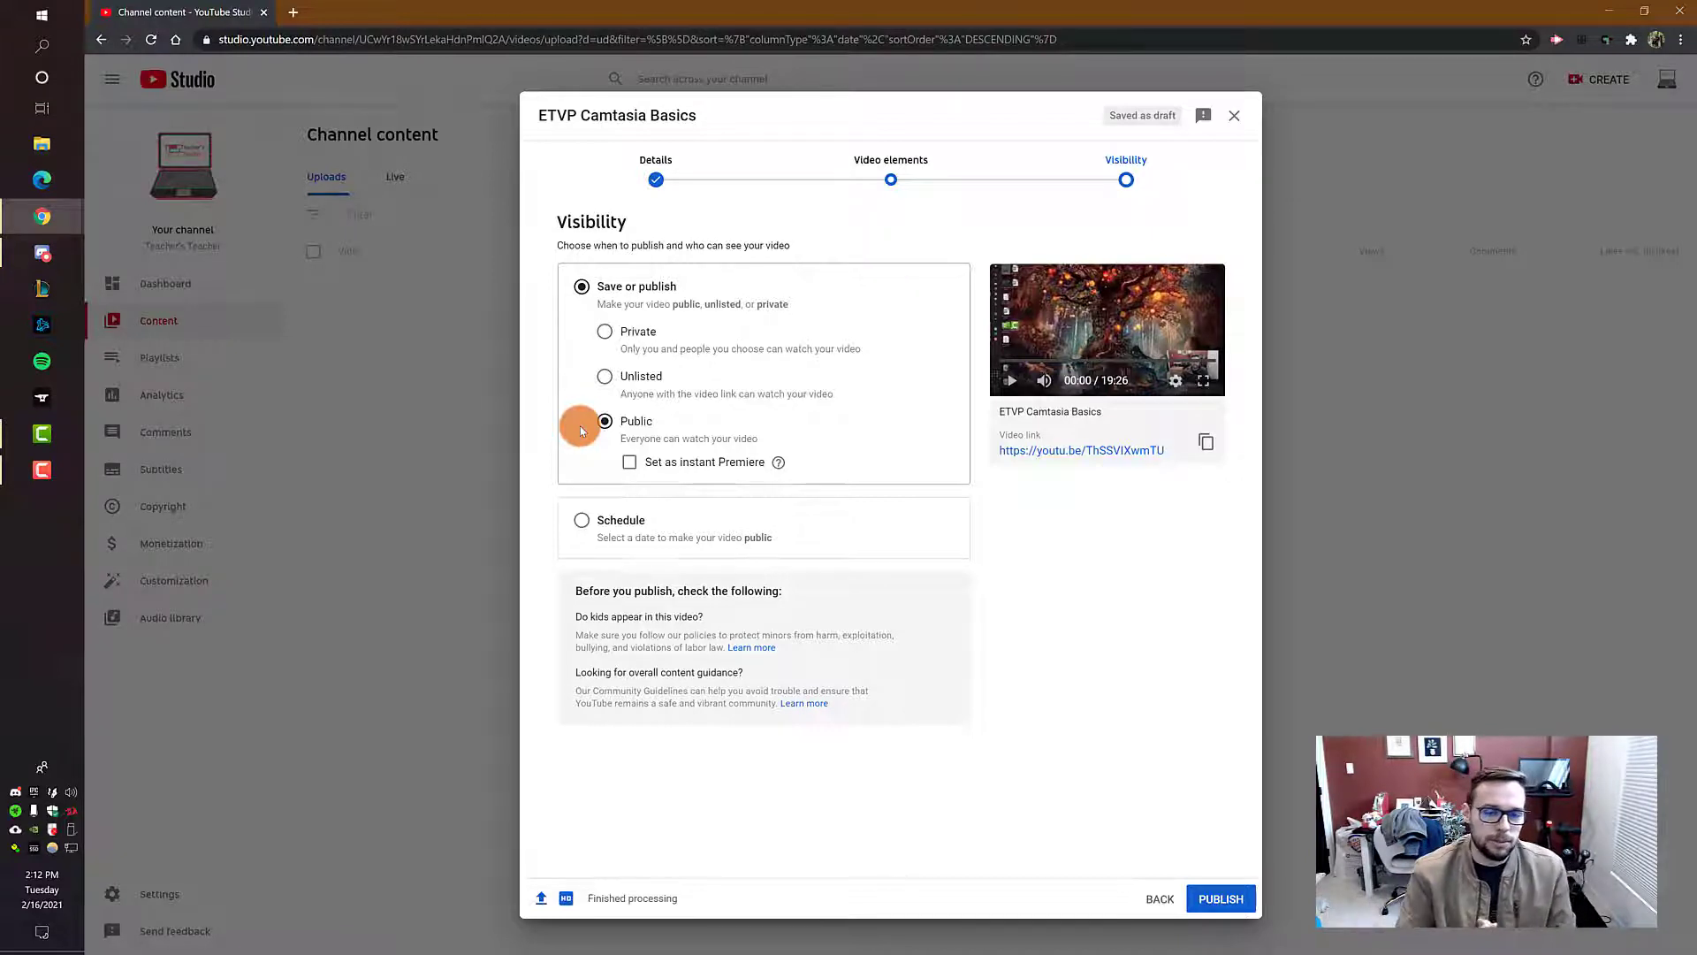
left_click(622, 461)
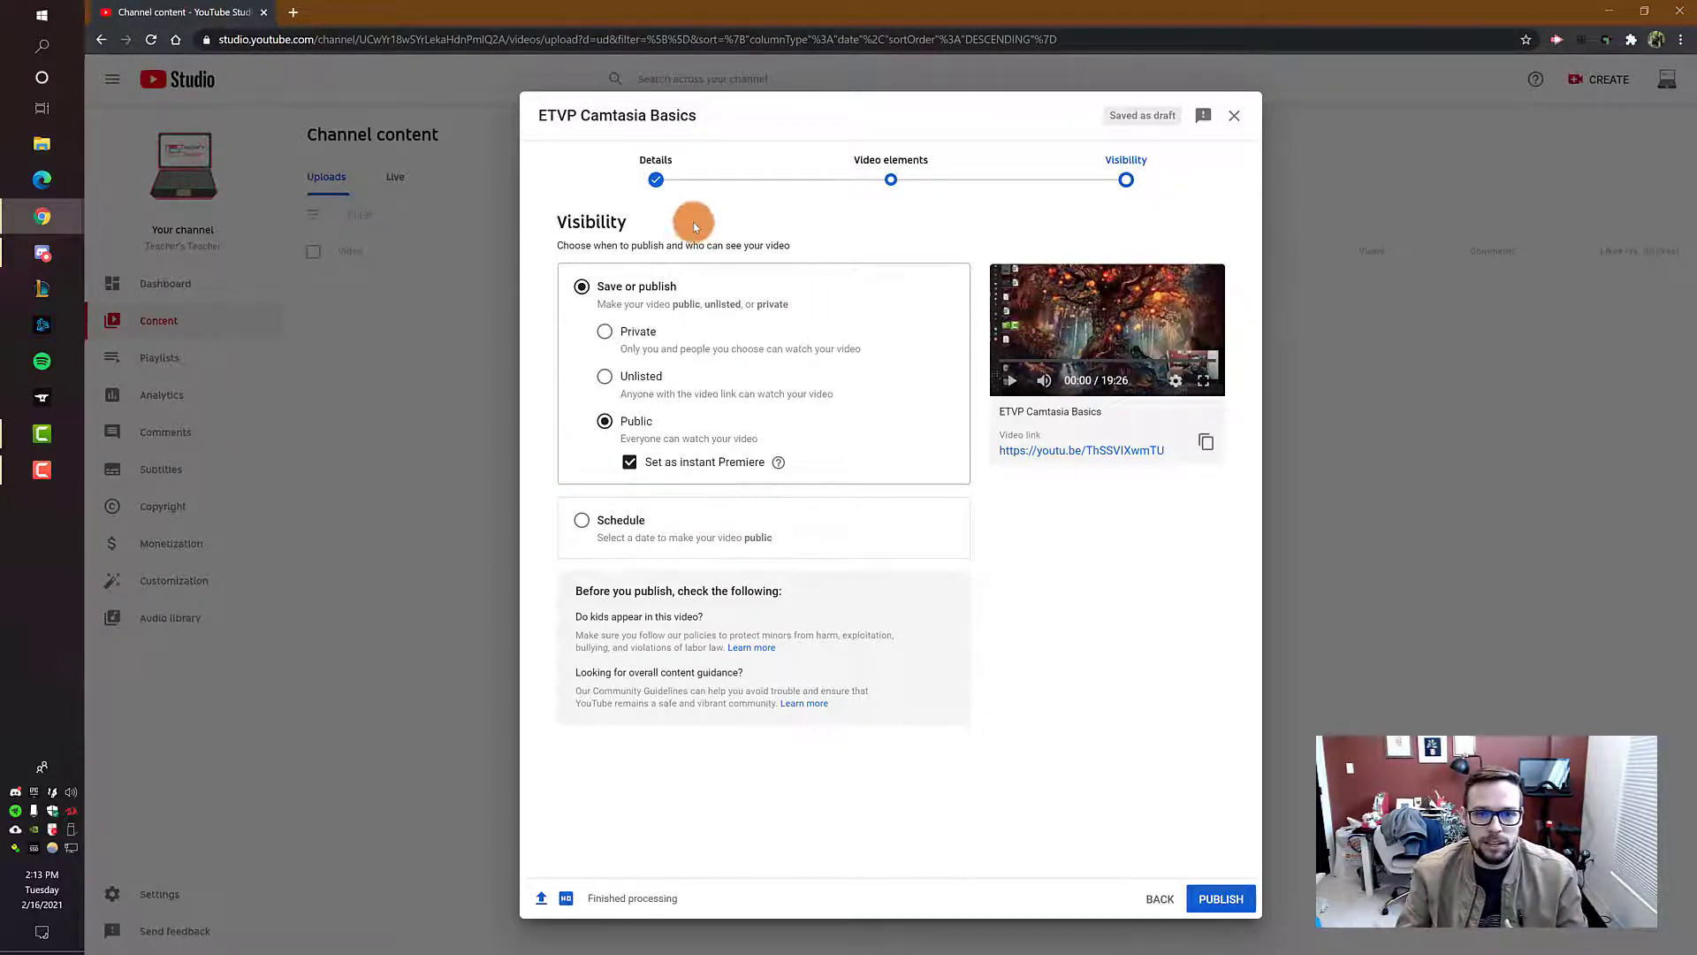
Step: Return to the video details and choose the first suggested thumbnail, the one showing the presenter
left_click(657, 183)
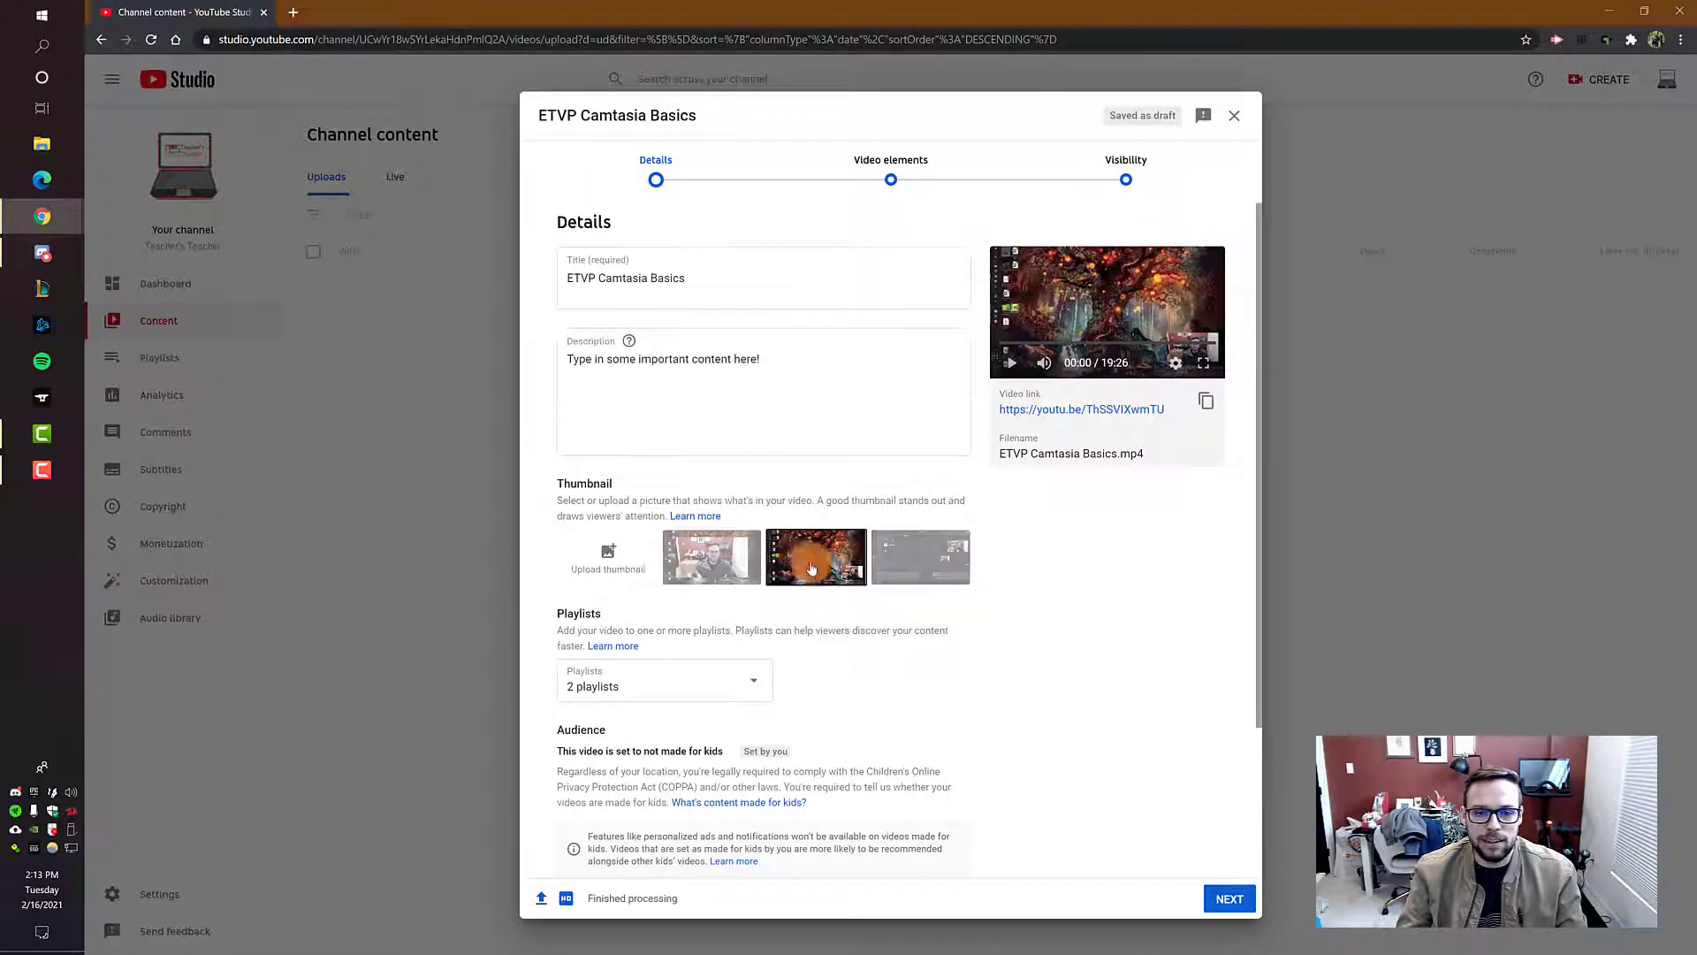
left_click(928, 569)
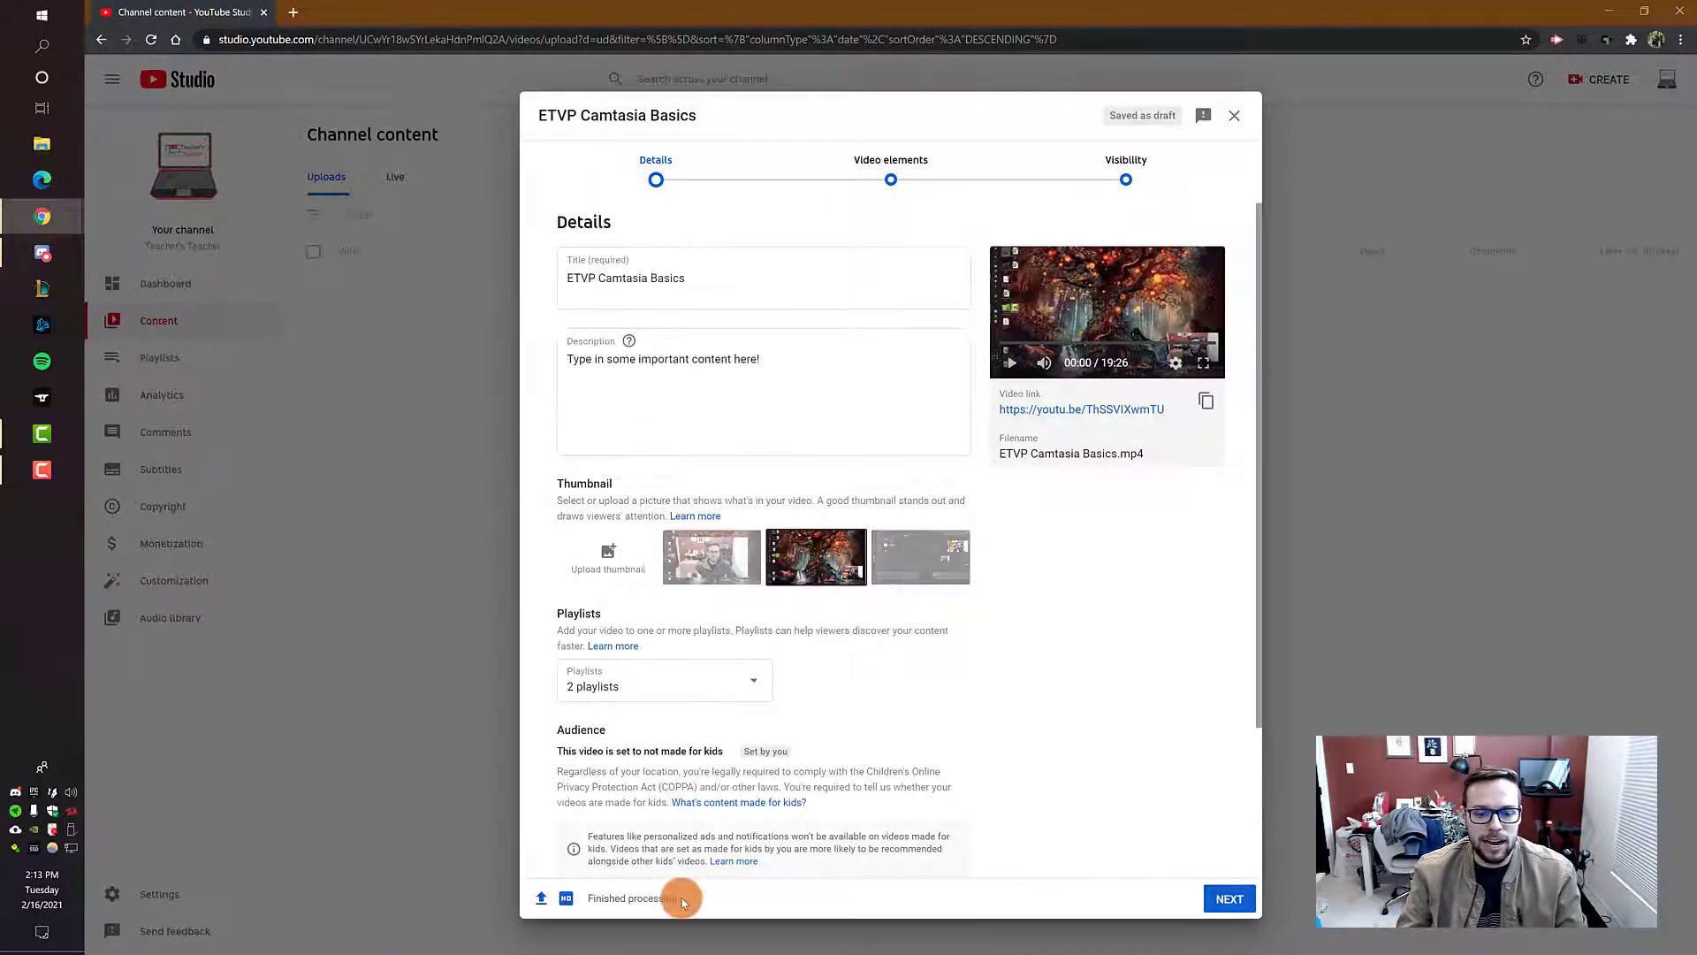
left_click_drag(676, 898, 599, 894)
double_click(1027, 672)
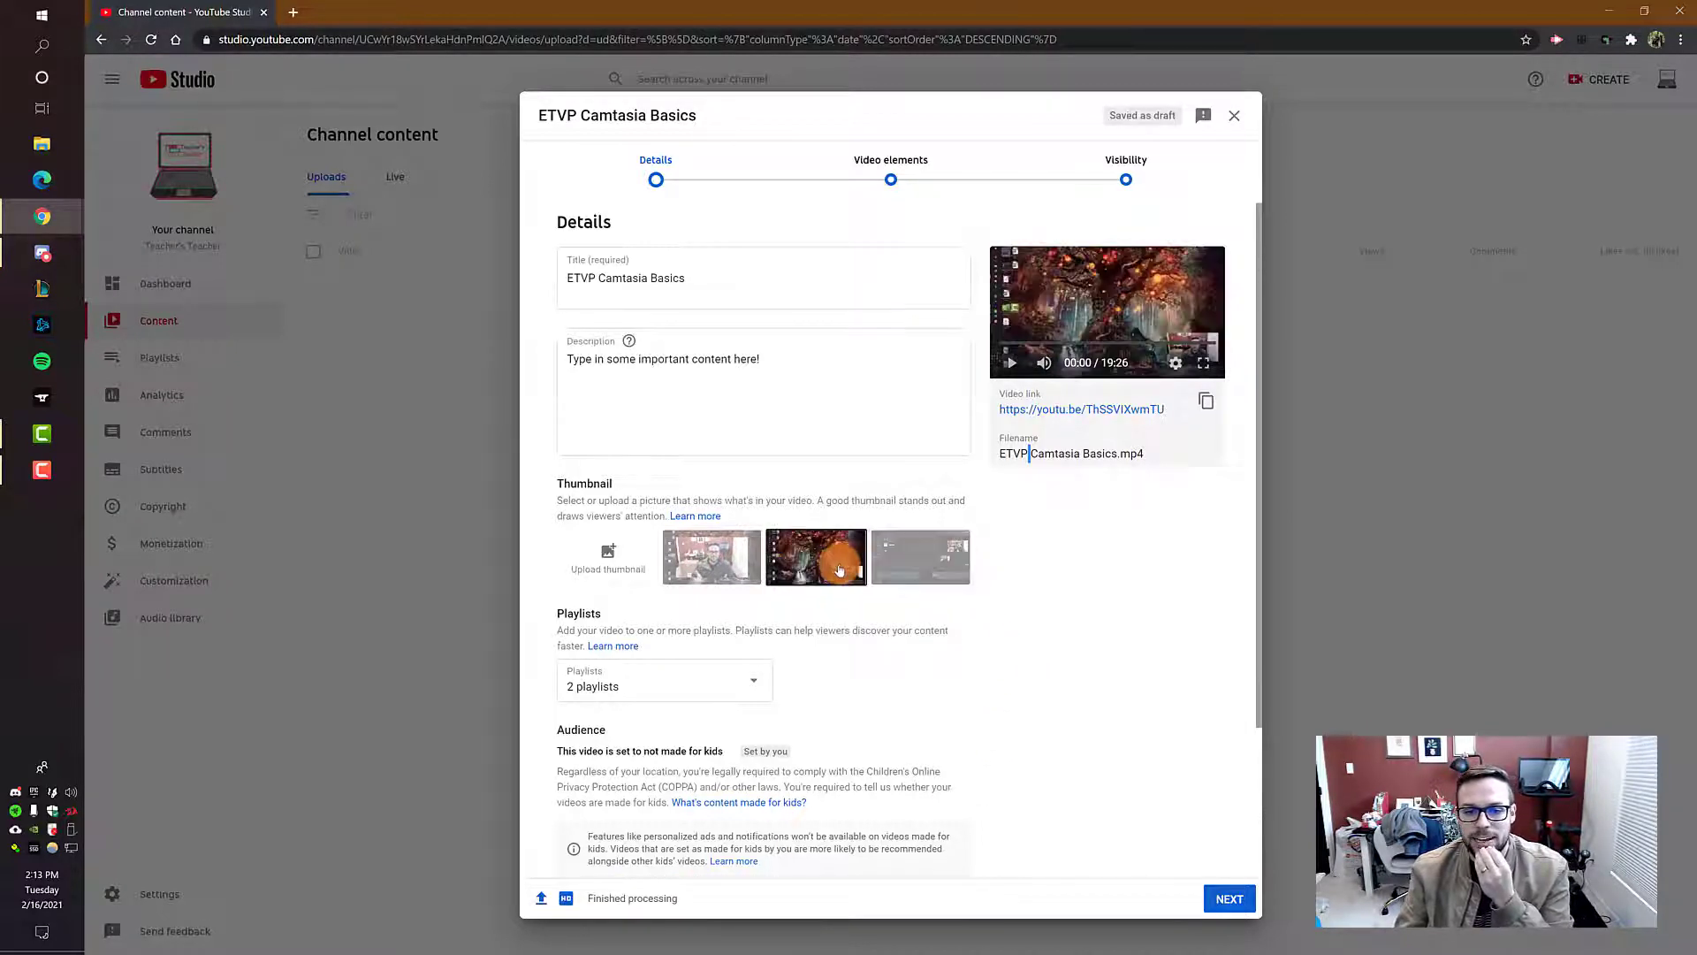
left_click(730, 580)
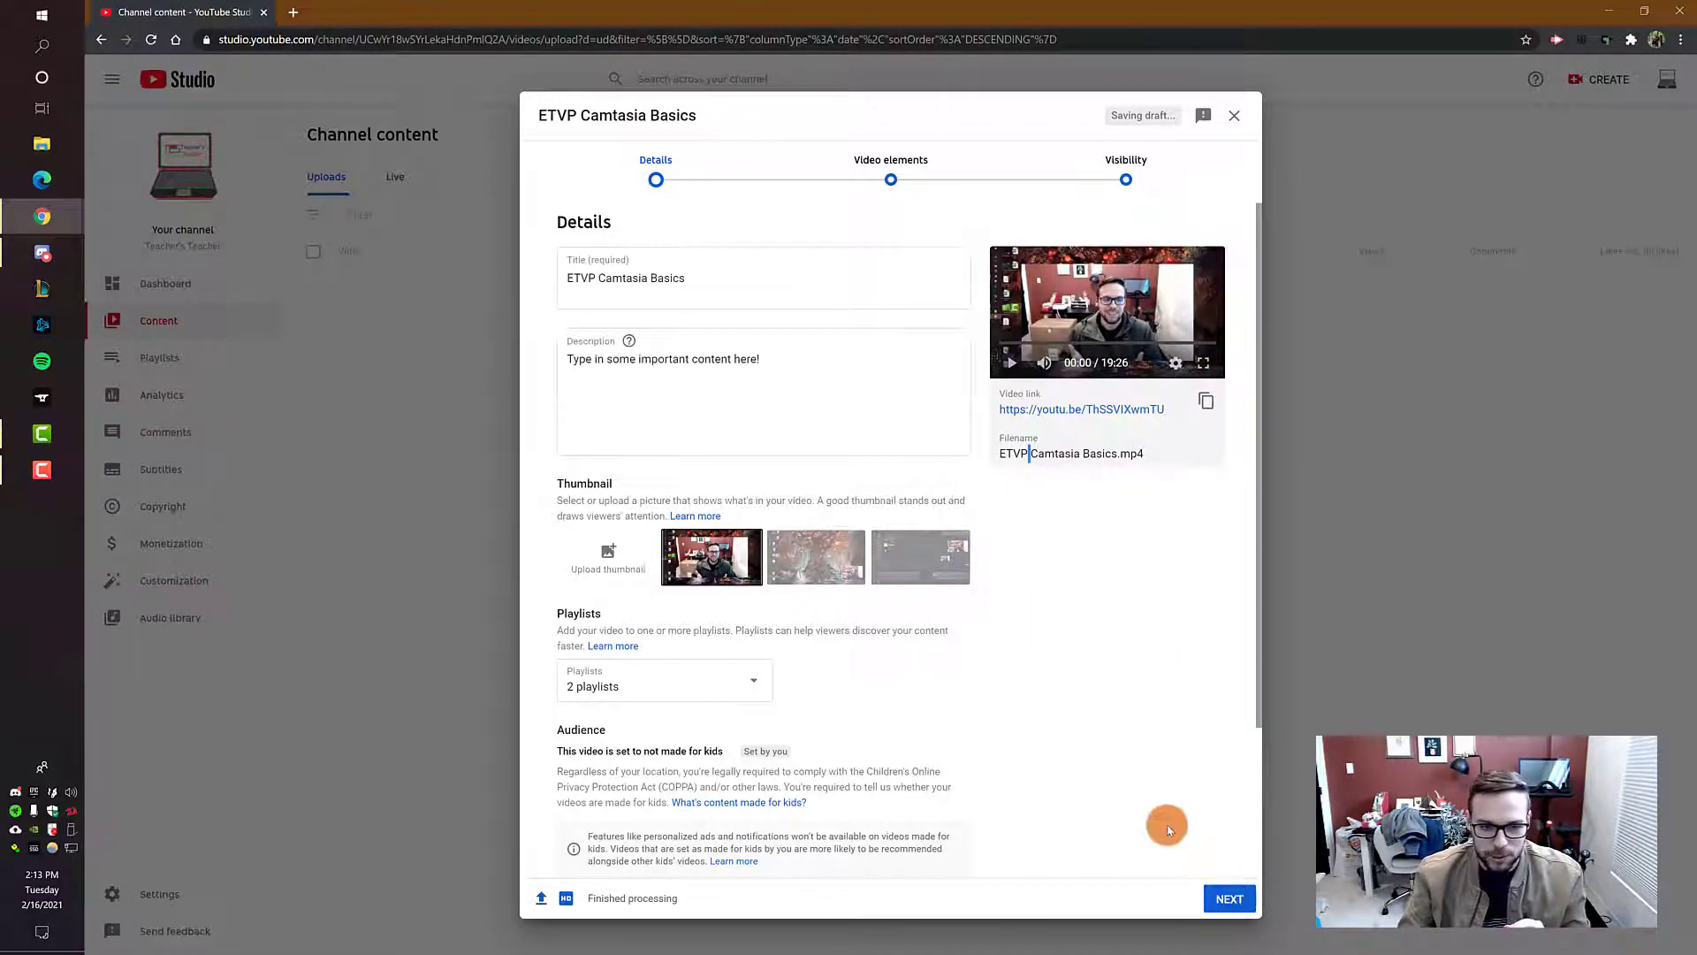
Step: Publish the video with the chosen visibility settings and close the dialog offering its share link
left_click(1224, 900)
left_click(1224, 900)
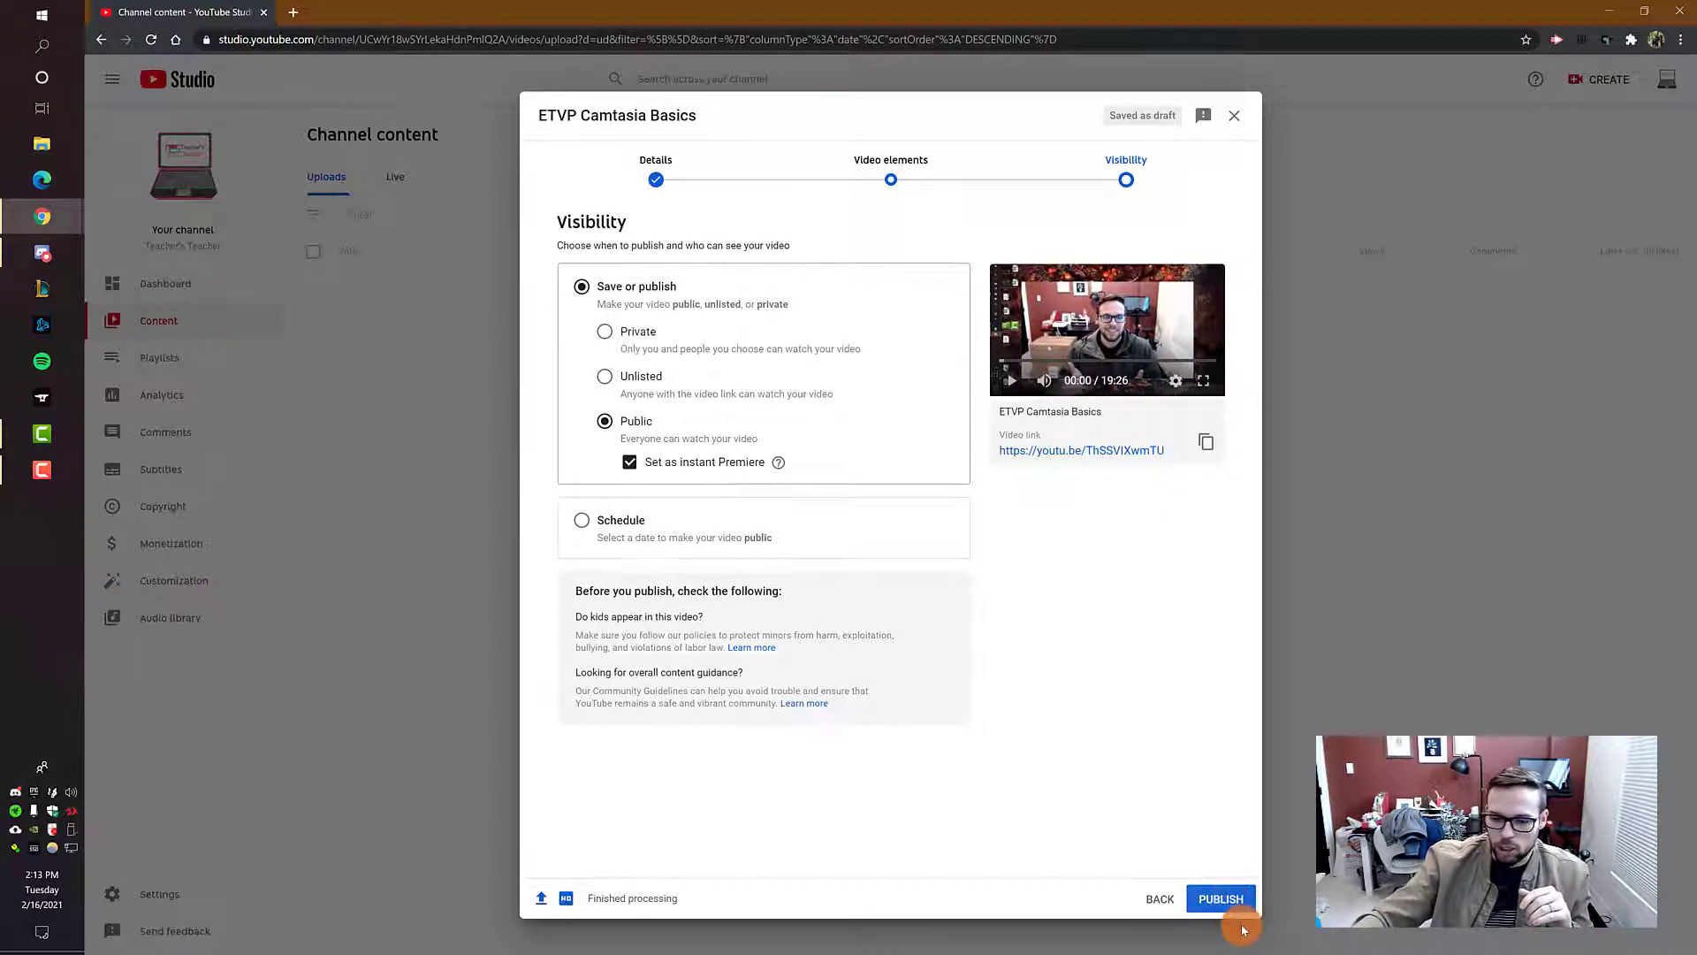
left_click(1214, 899)
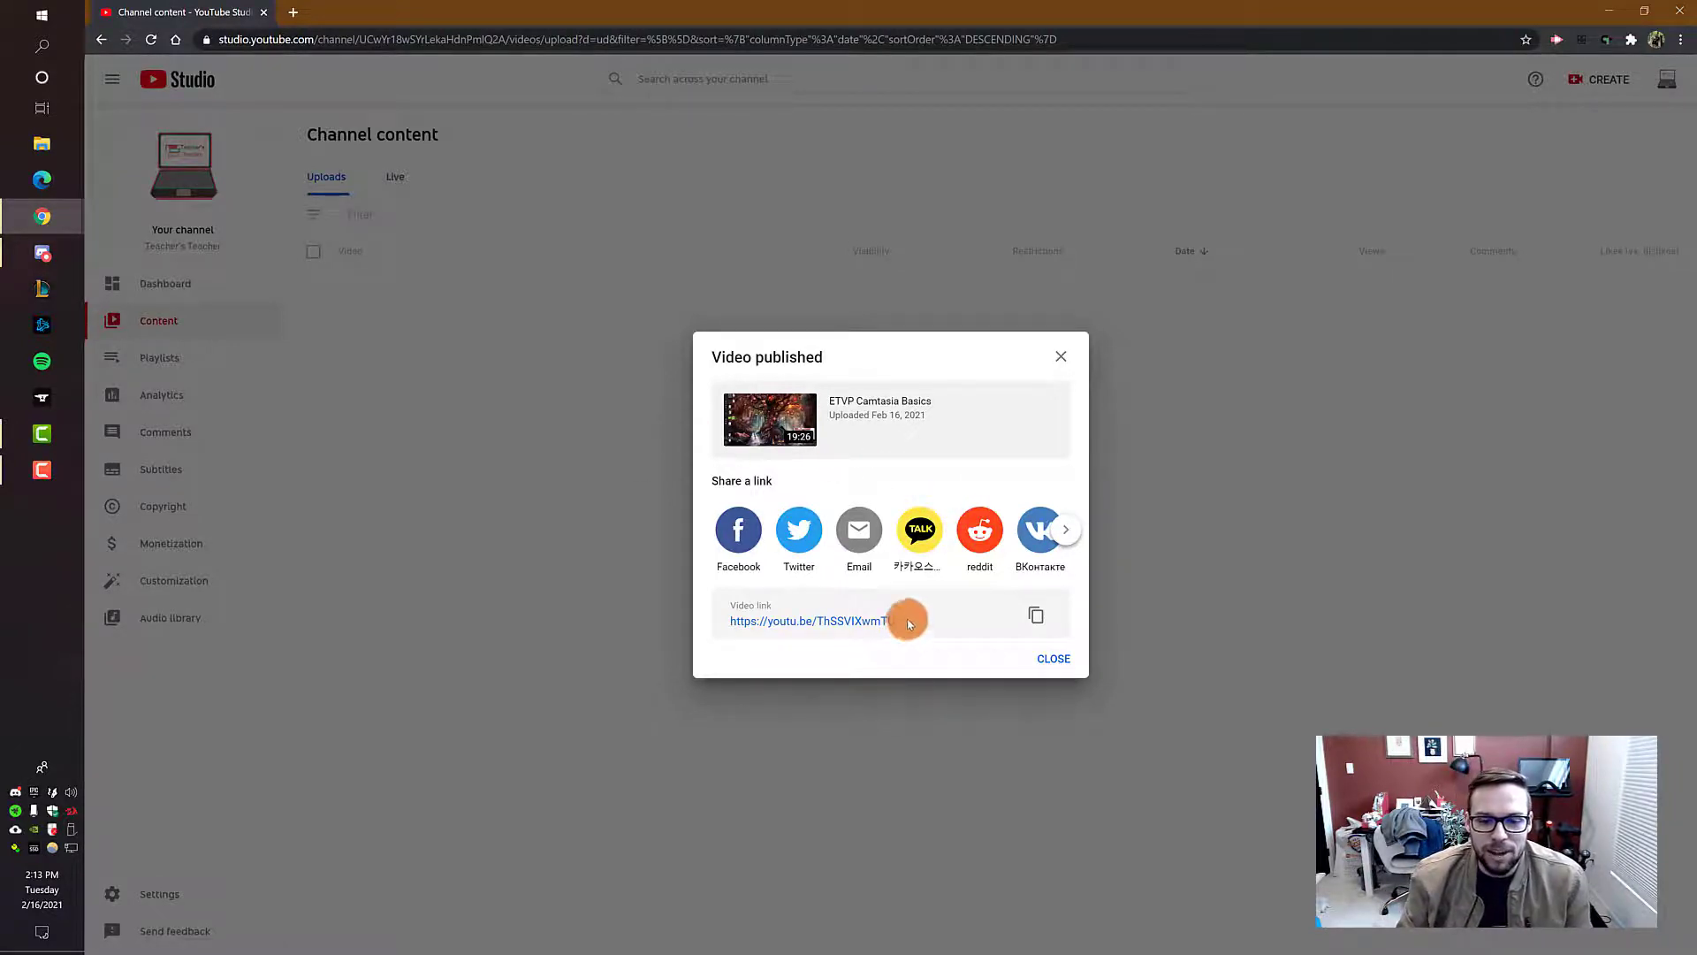
left_click_drag(897, 622, 717, 625)
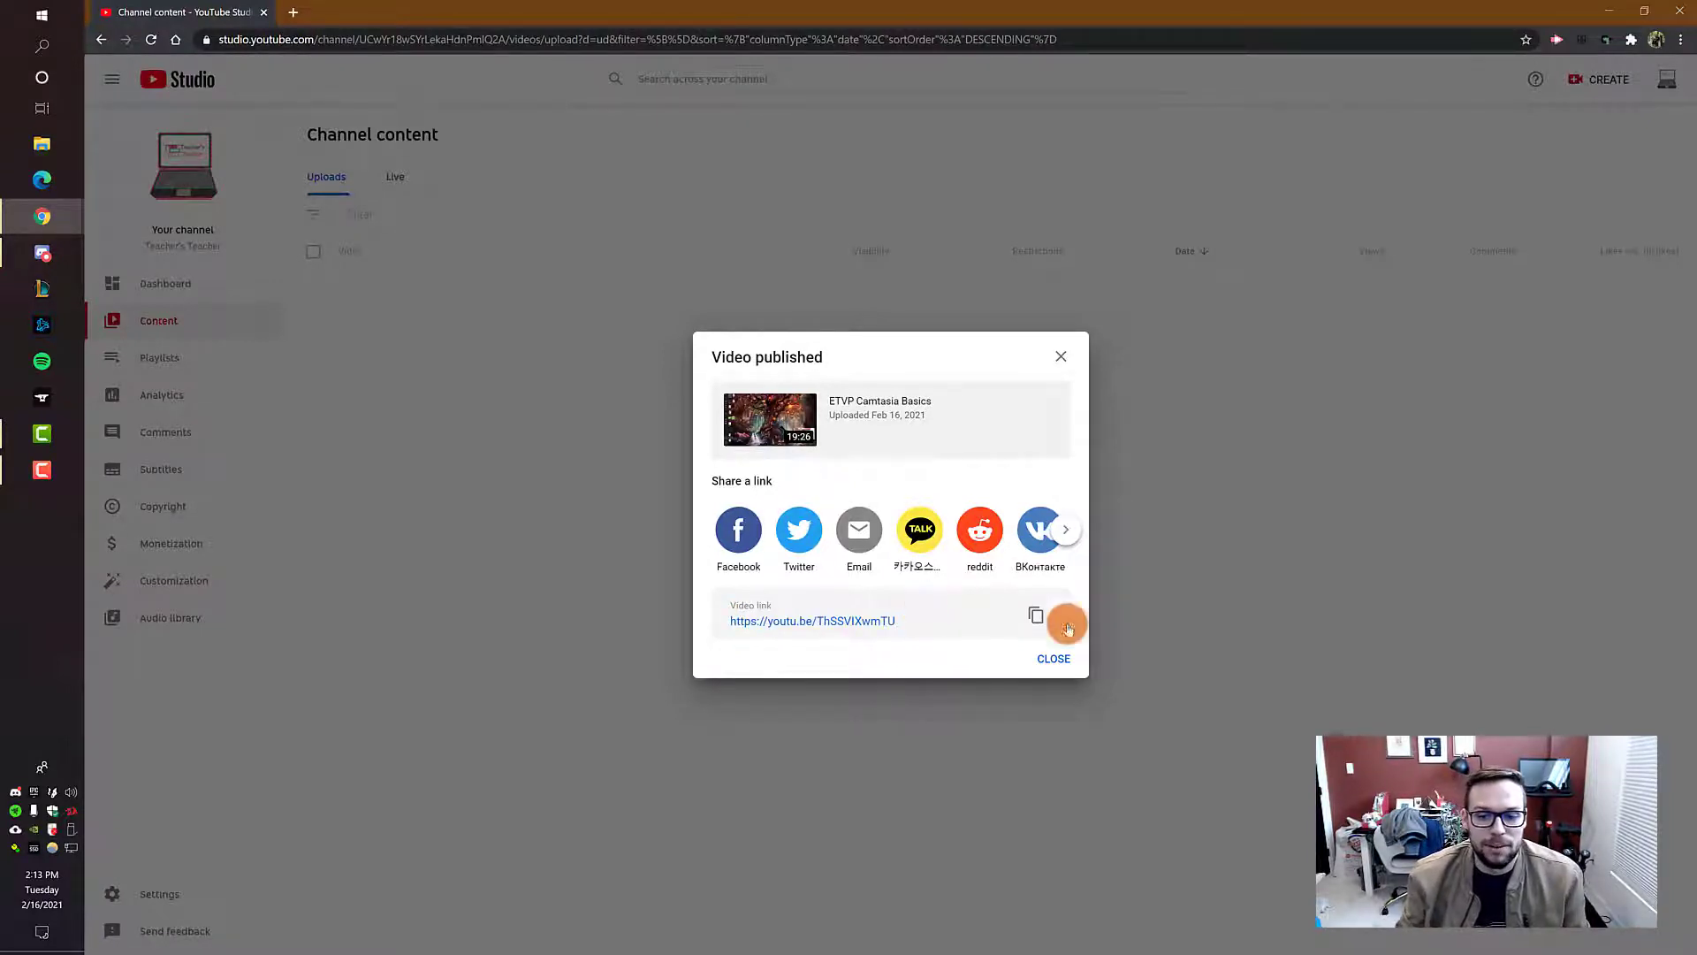
left_click(1055, 663)
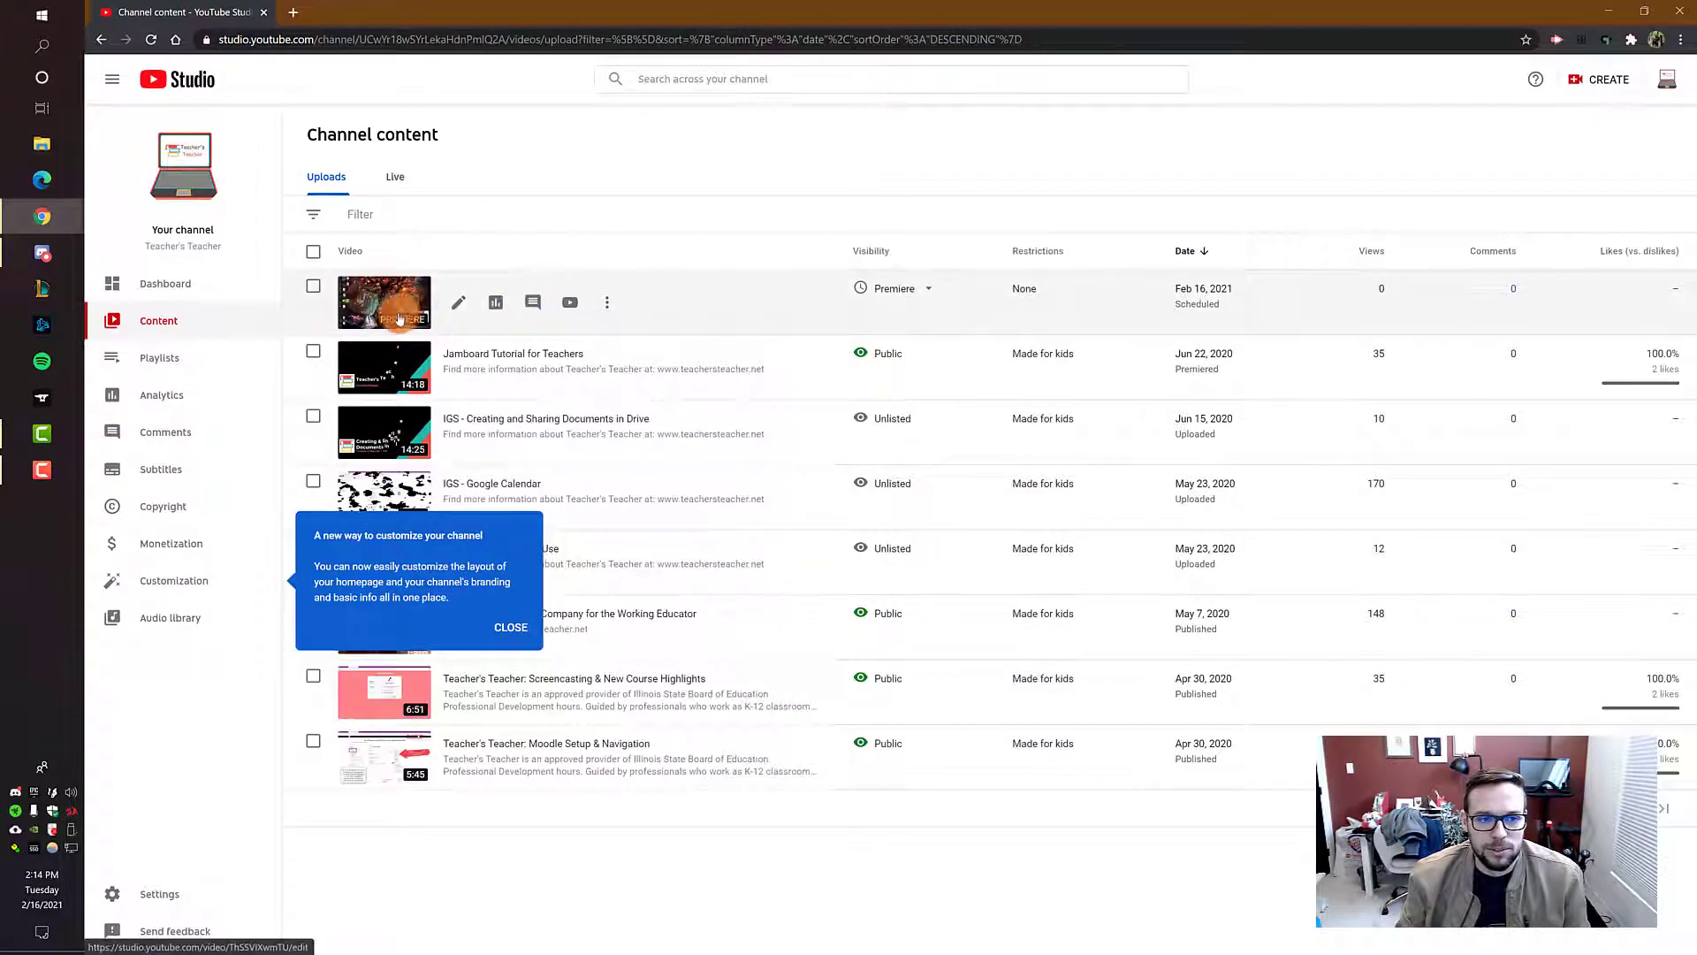
left_click(607, 308)
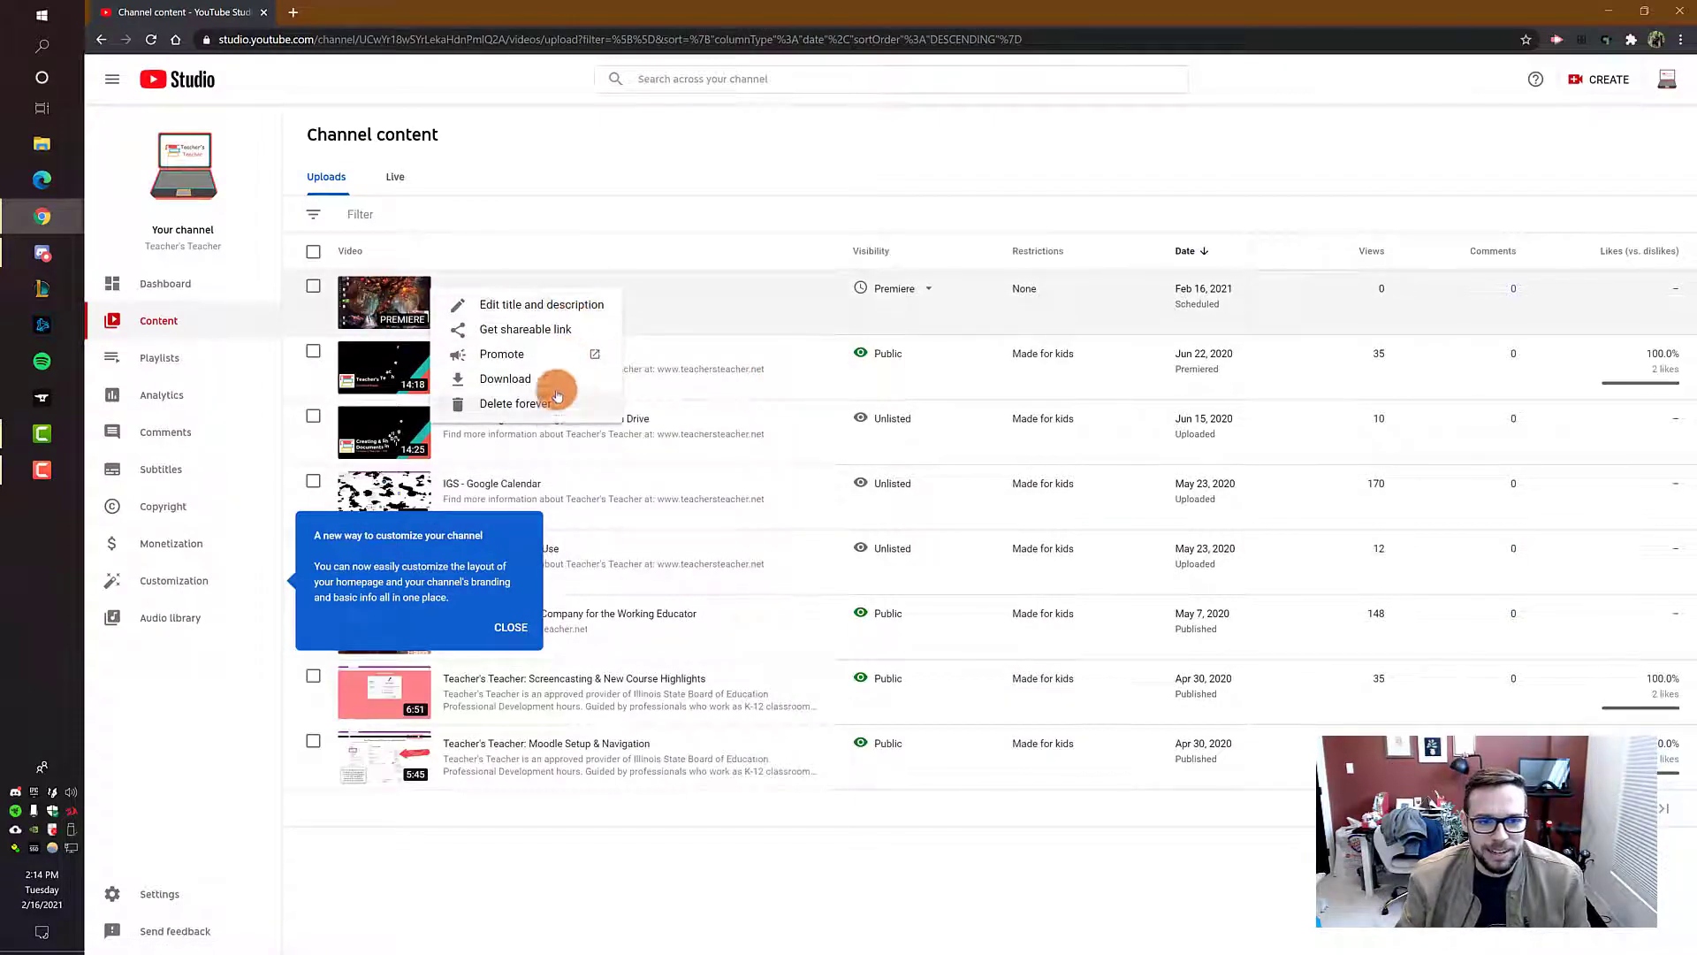
left_click(578, 305)
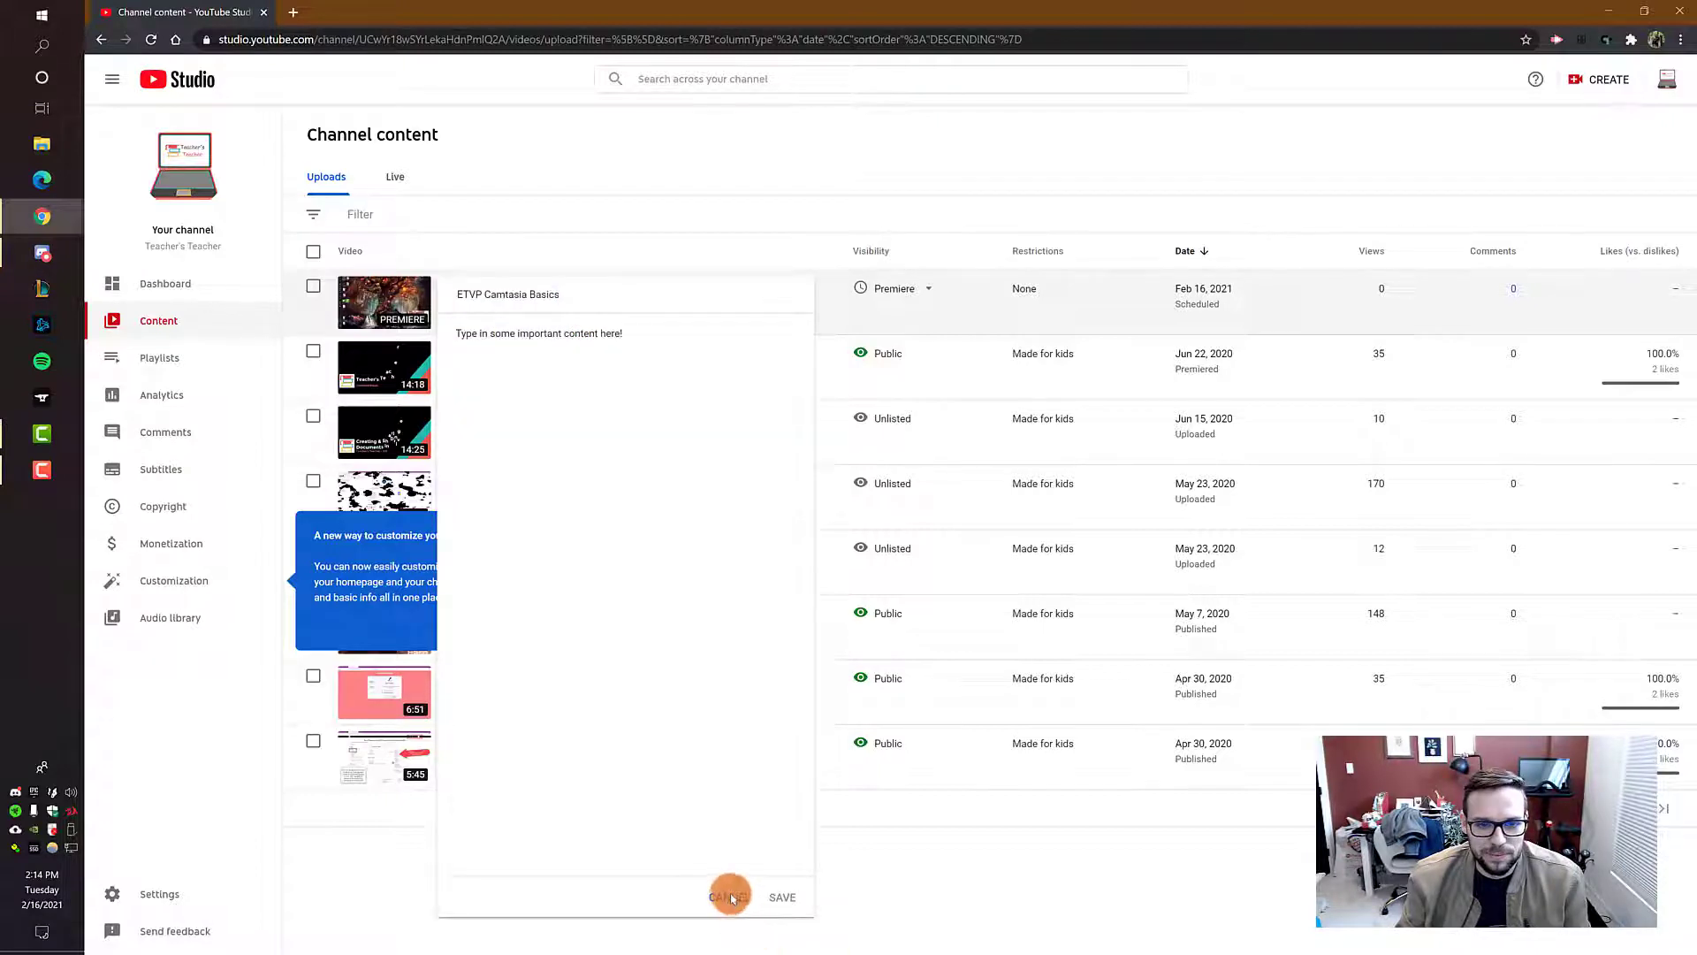
left_click(731, 898)
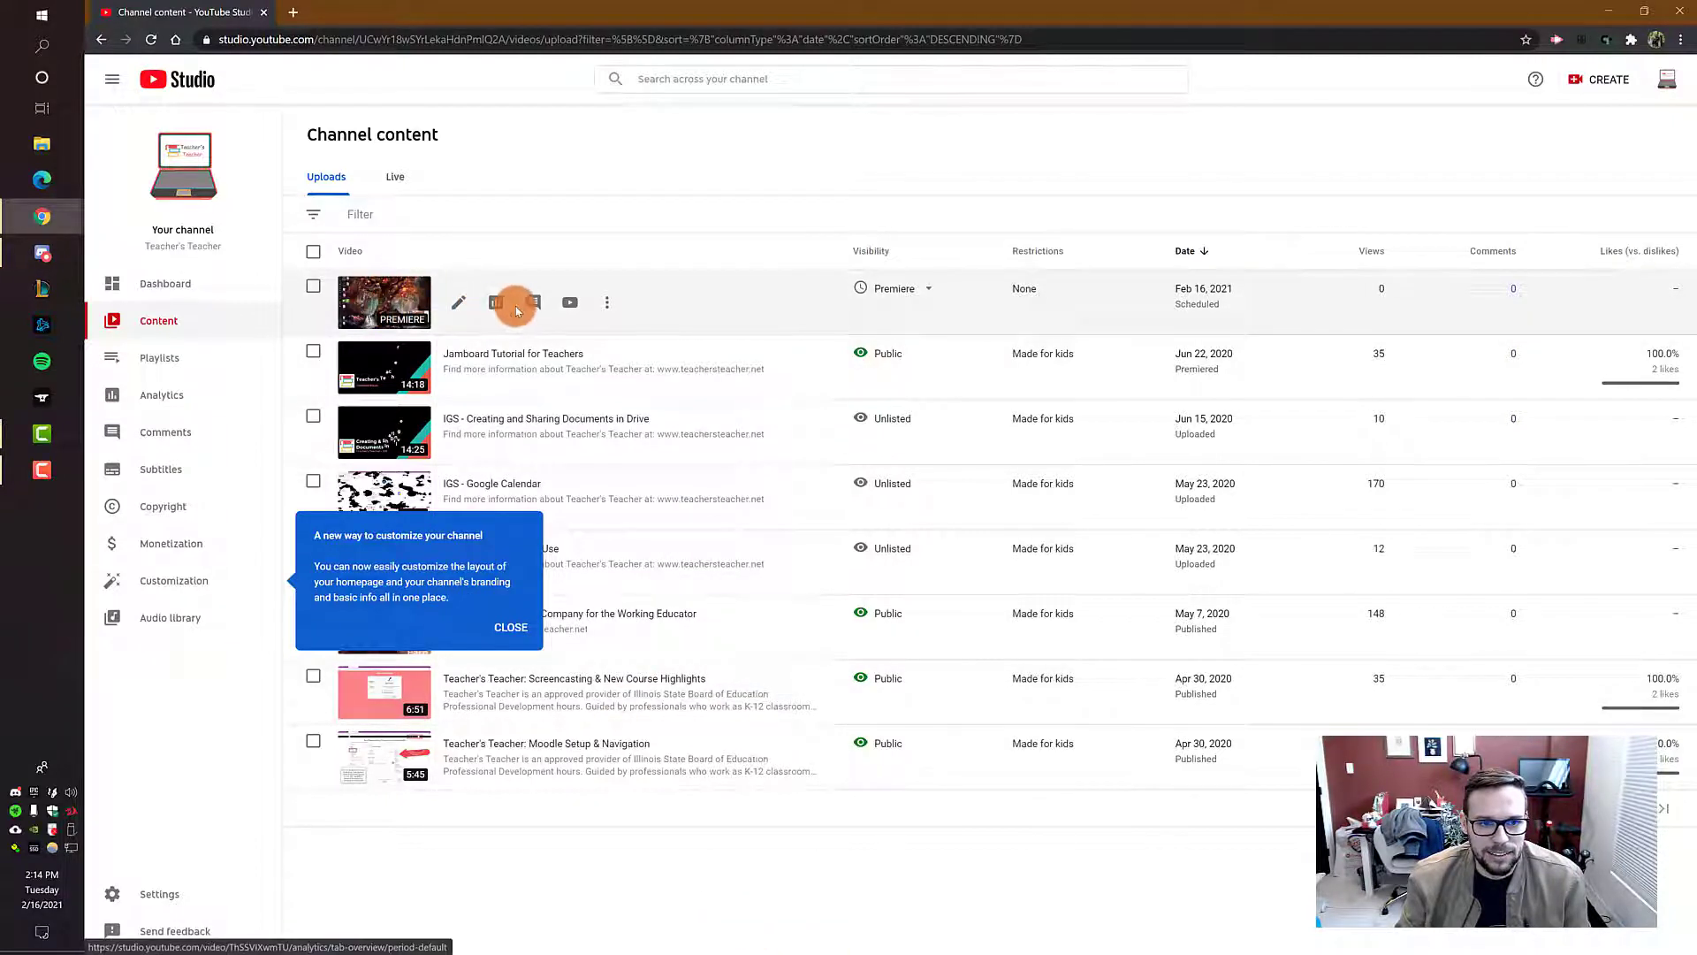
Step: Open the full details of the ETVP Camtasia Basics video, set its visibility to Unlisted, and save the changes
left_click(458, 303)
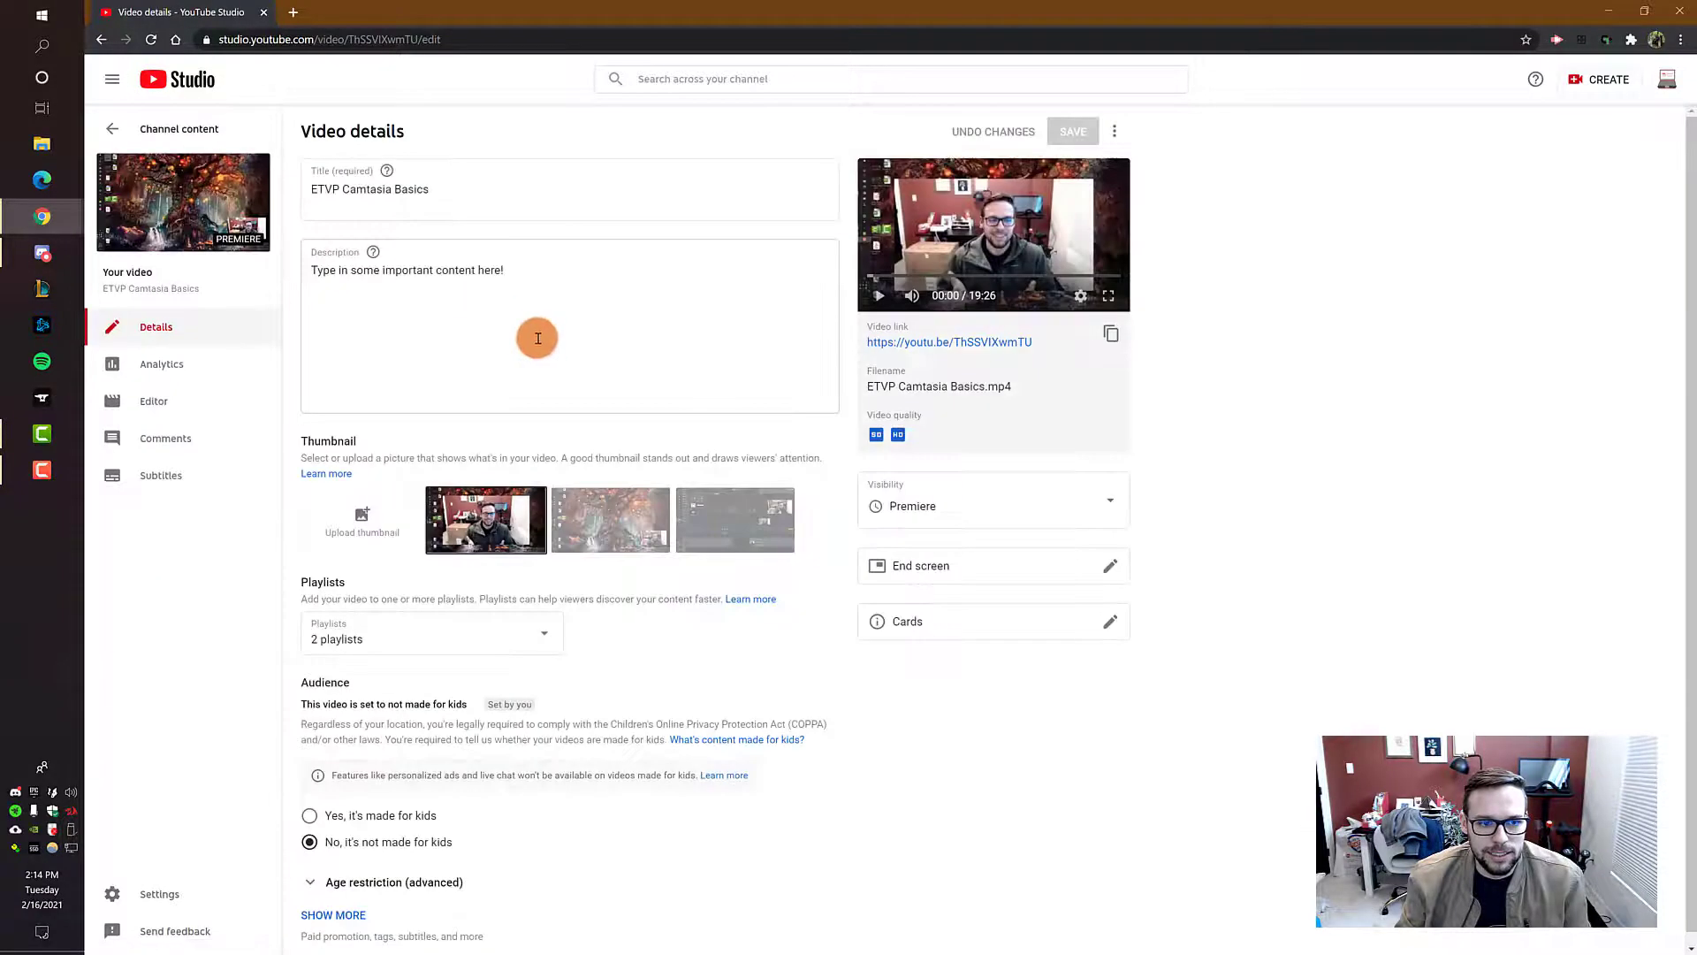
left_click(983, 503)
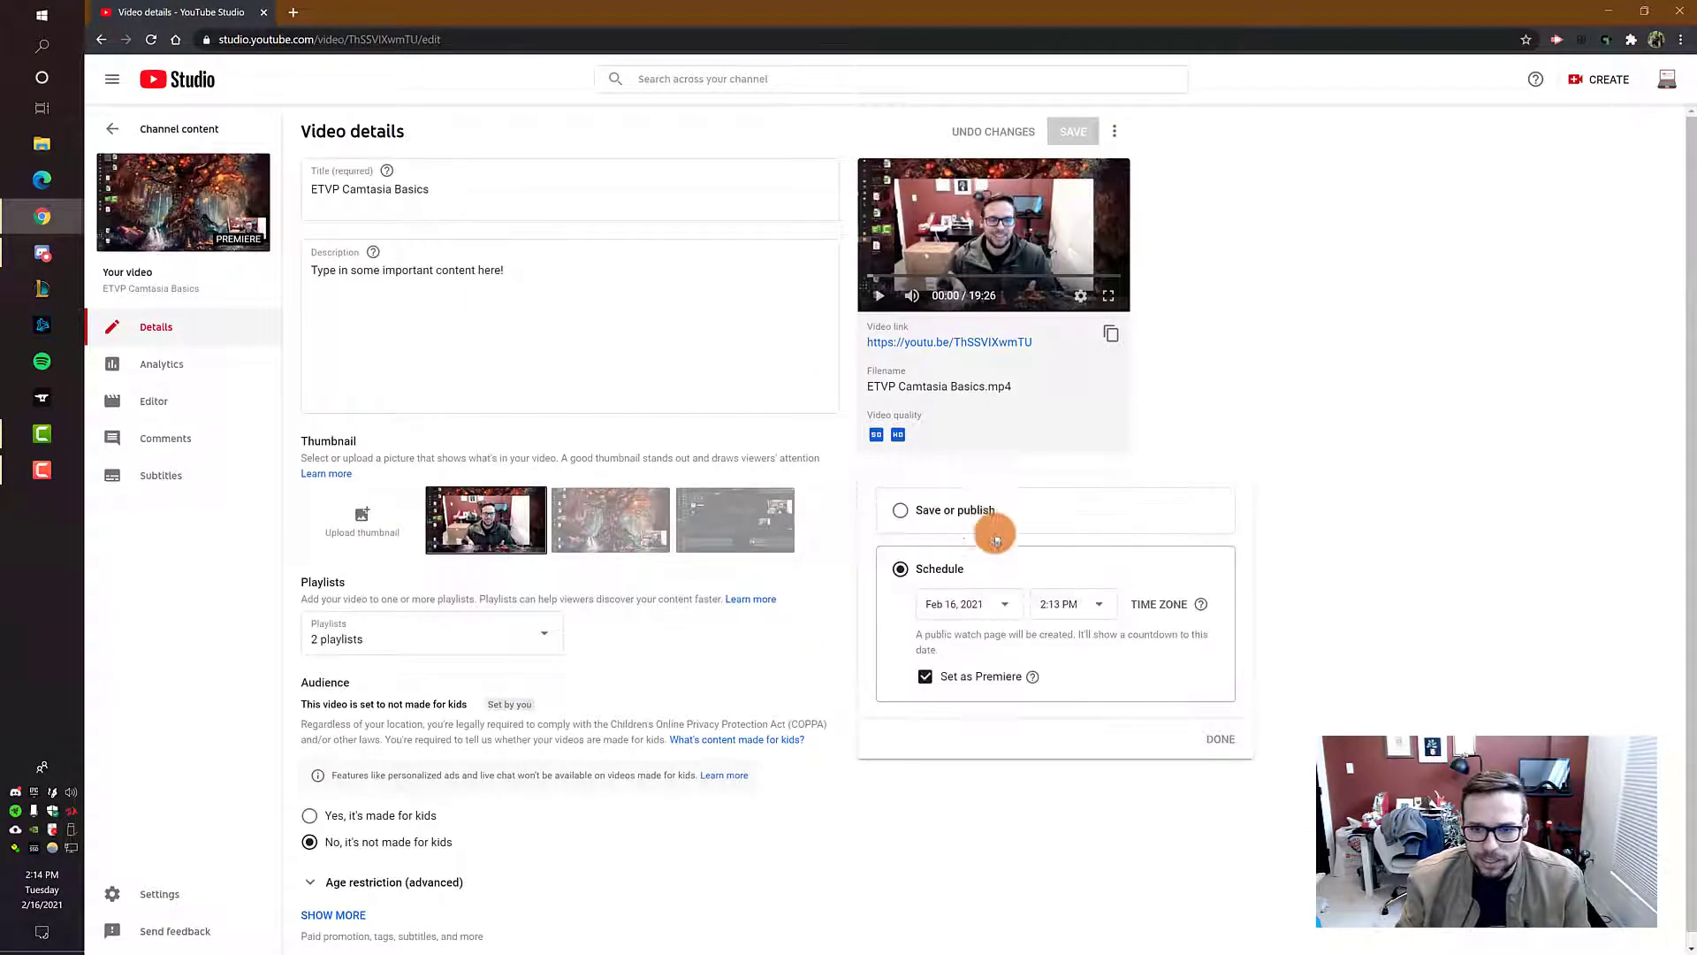
left_click(925, 676)
left_click(1212, 799)
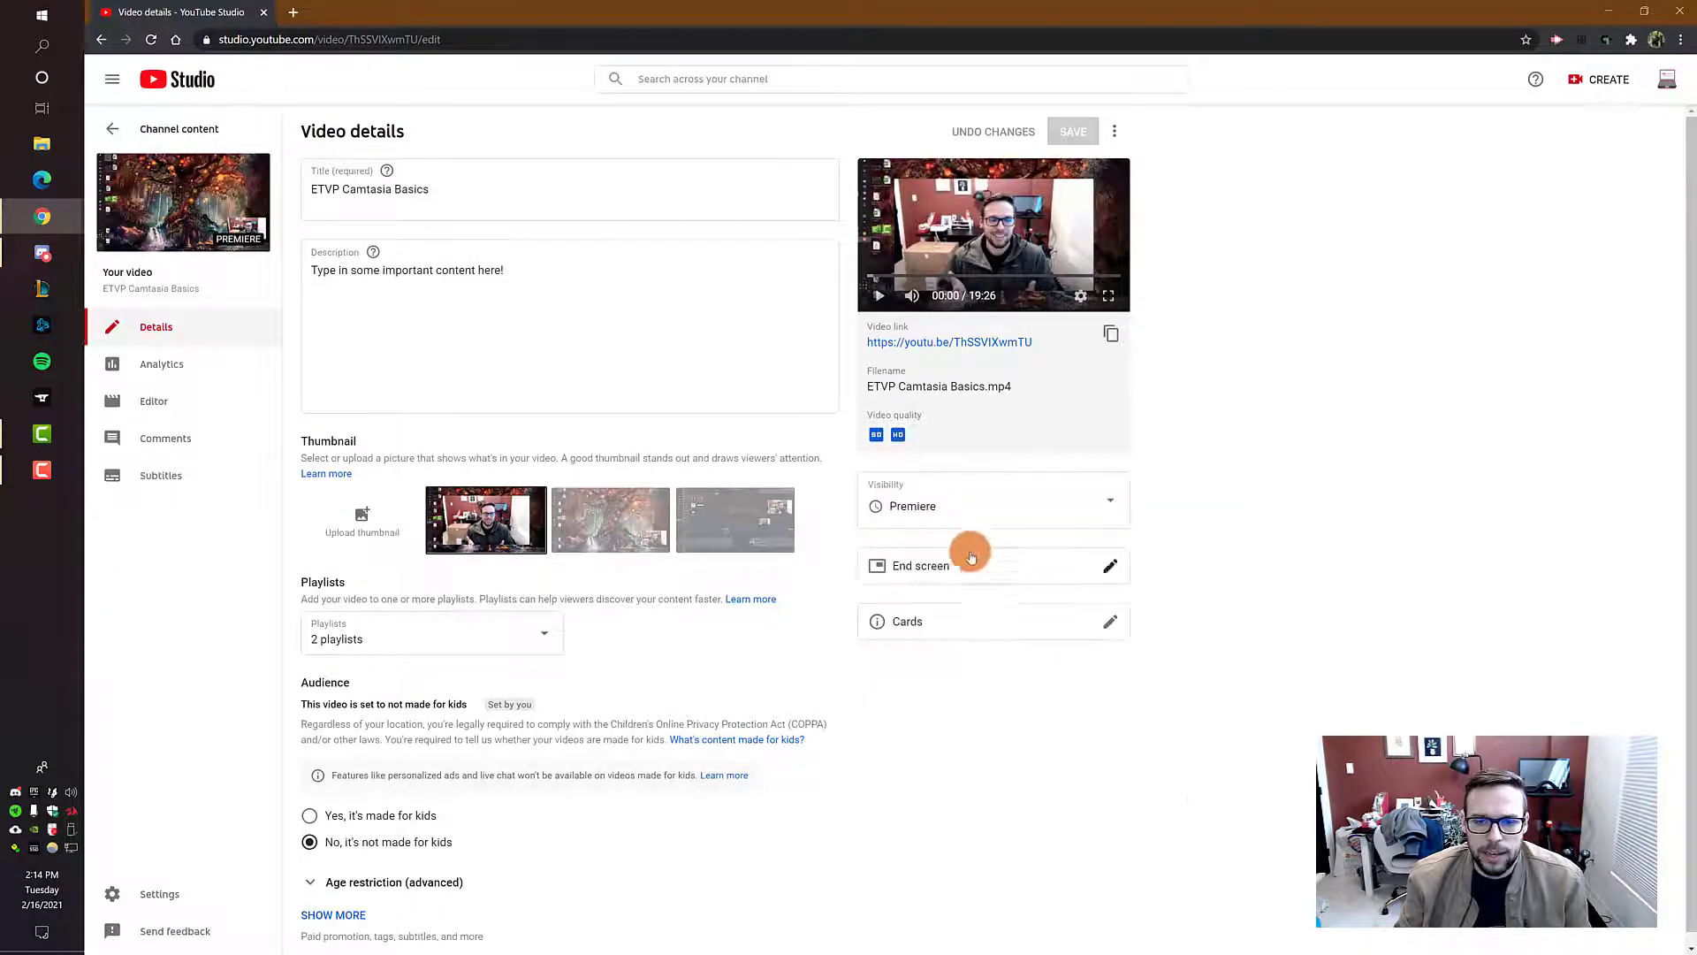
left_click(978, 496)
left_click(903, 513)
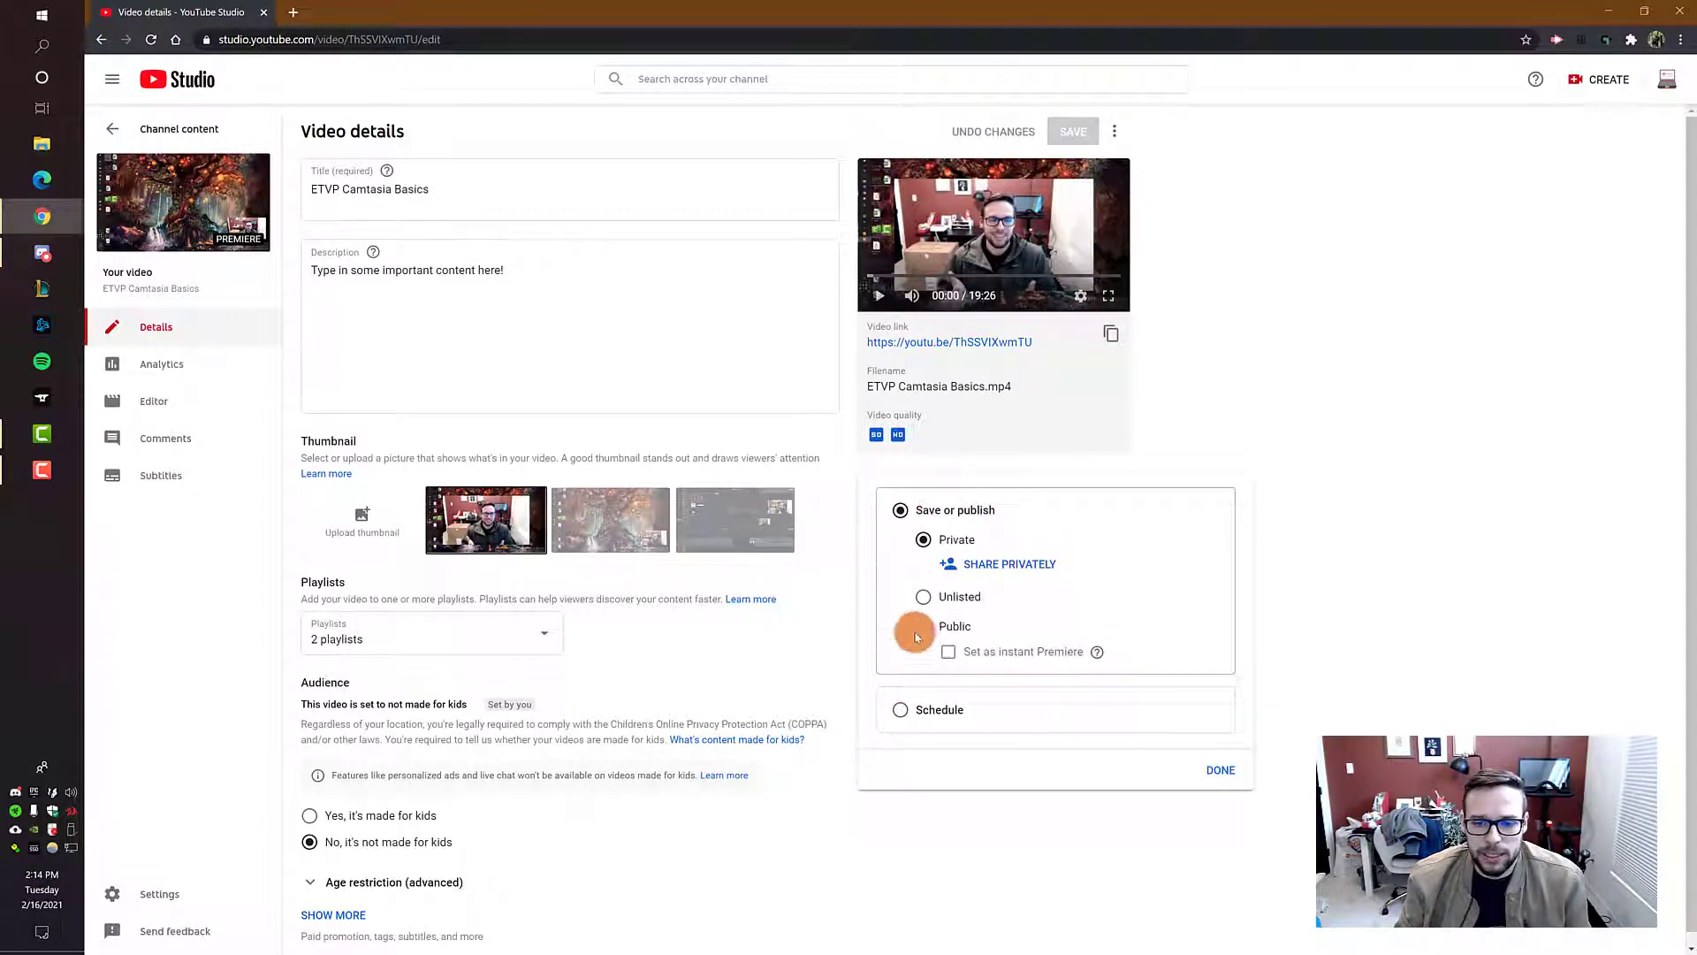
left_click(923, 569)
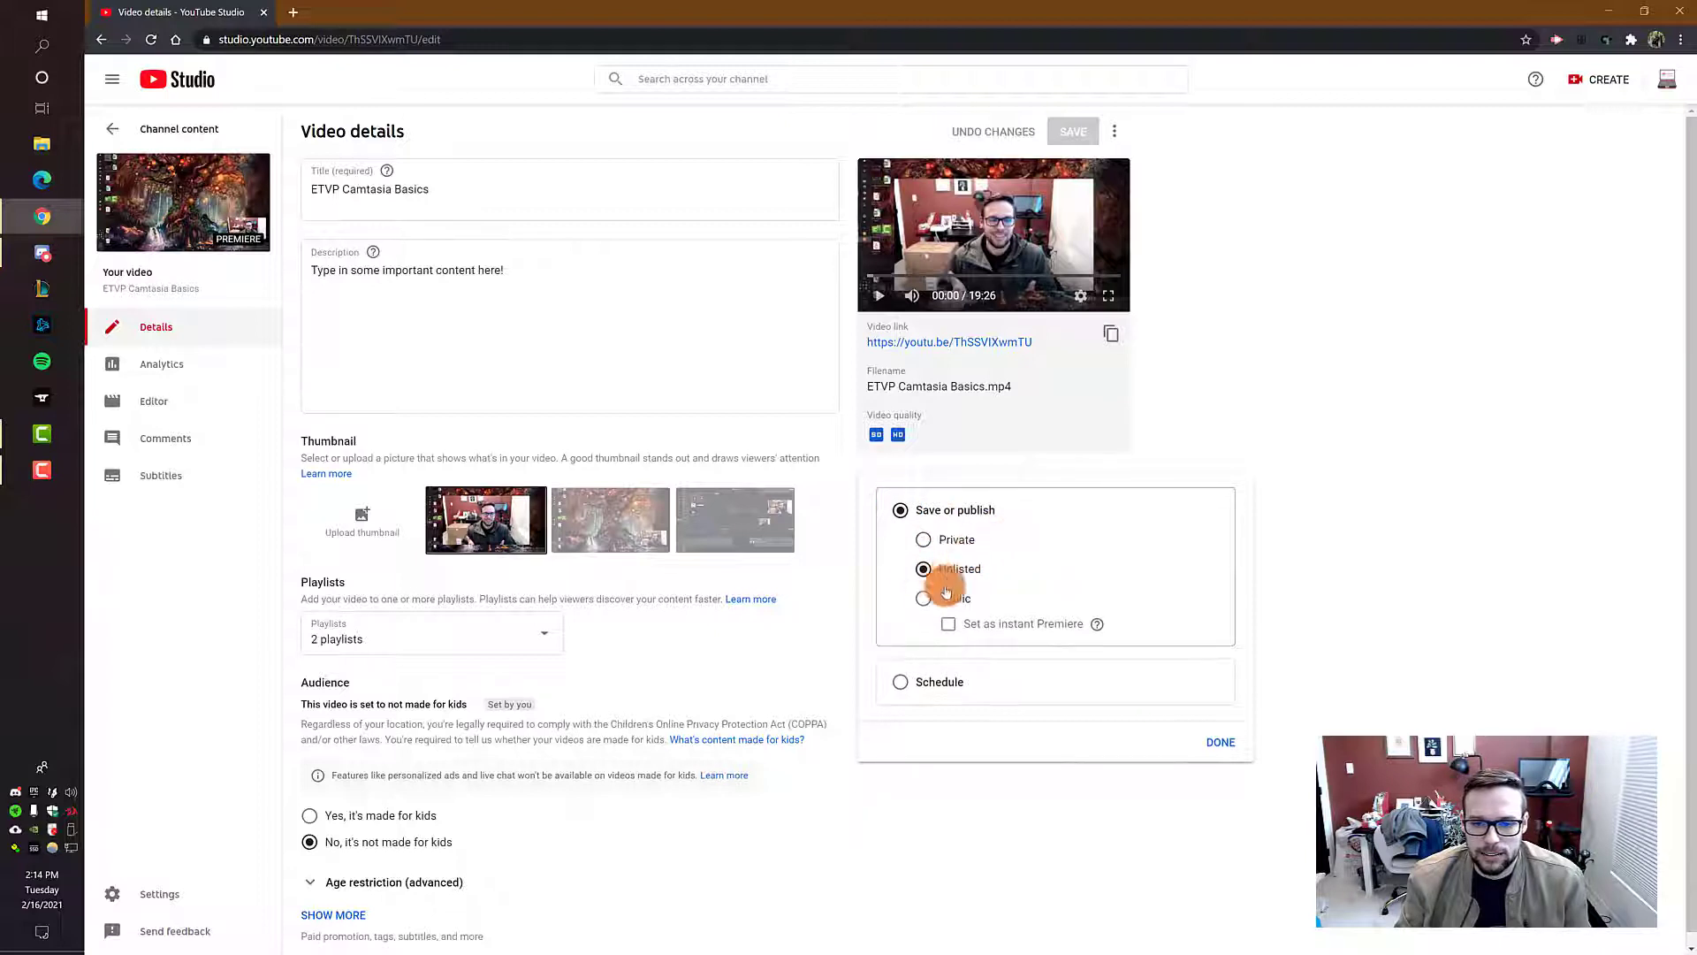
left_click(1225, 742)
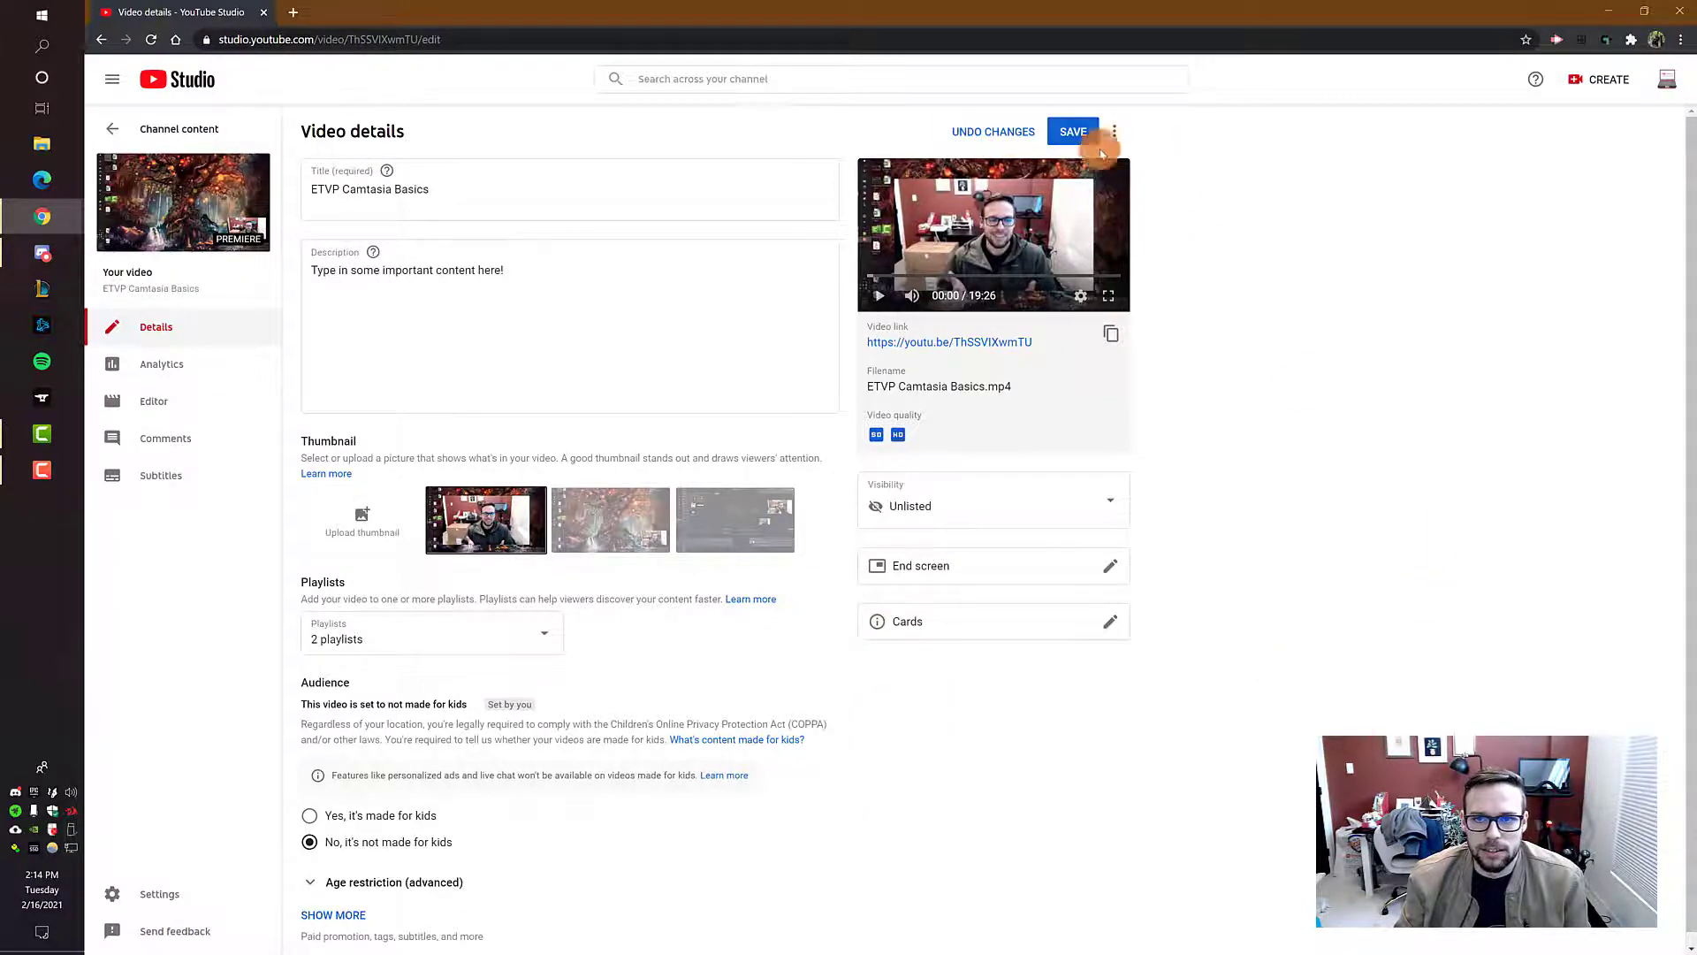
left_click(1073, 130)
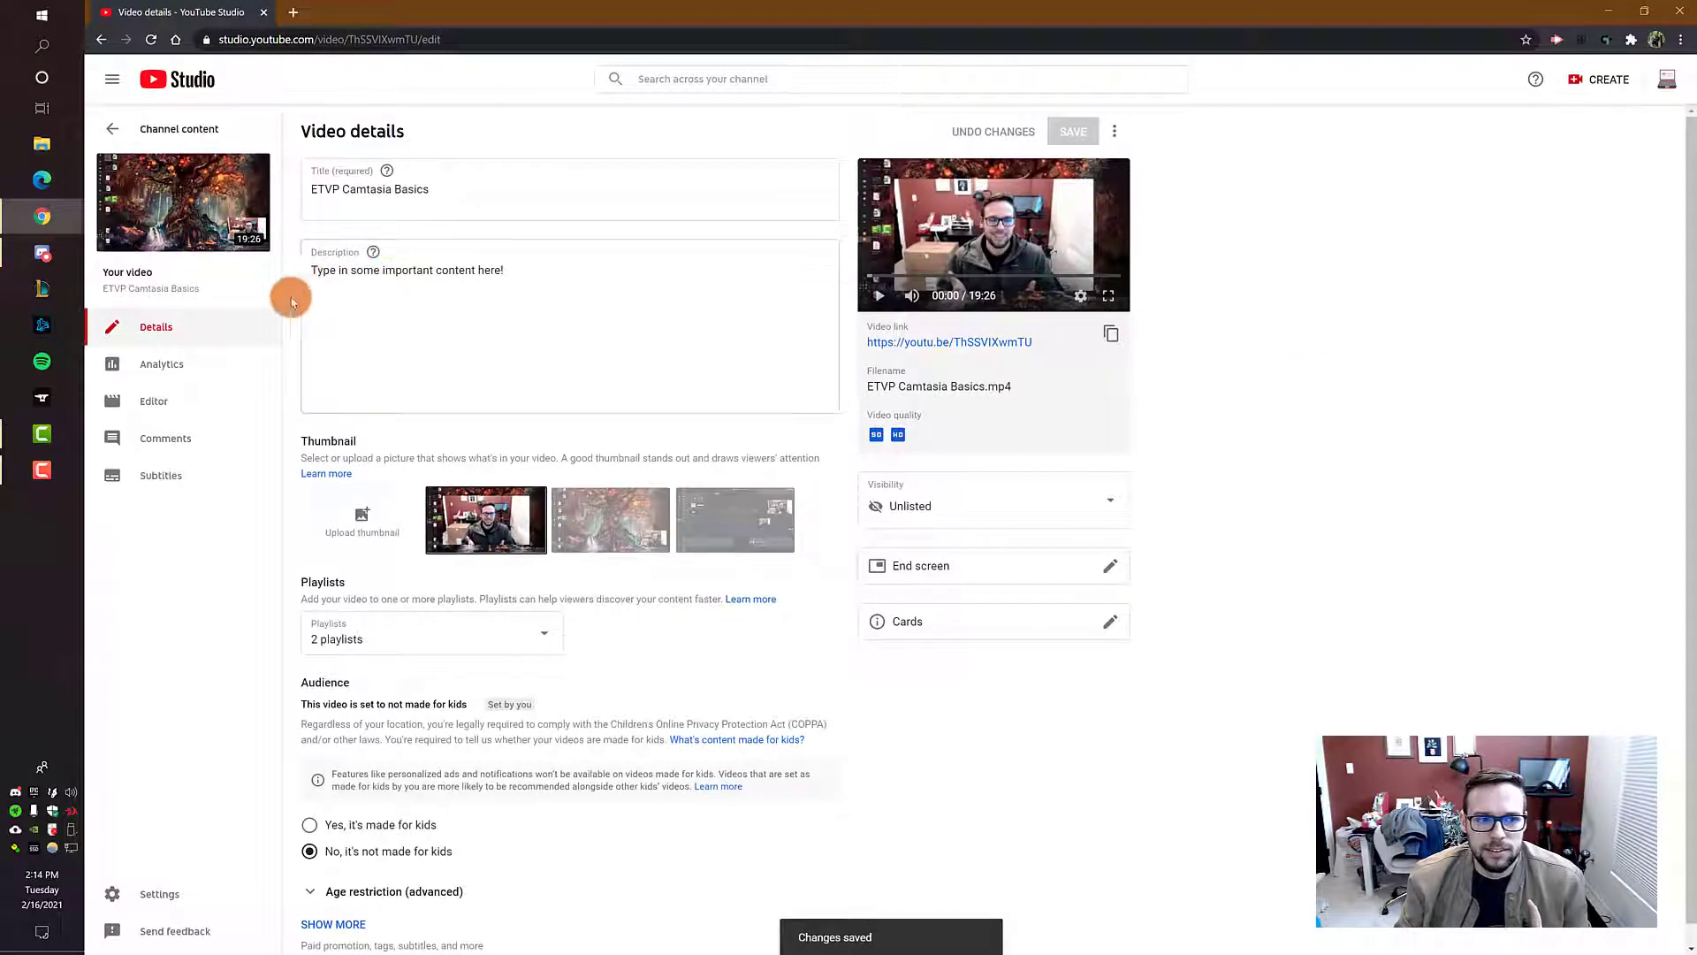
Step: Check the video's visibility in the channel content list and open the channel's YouTube page
left_click(102, 40)
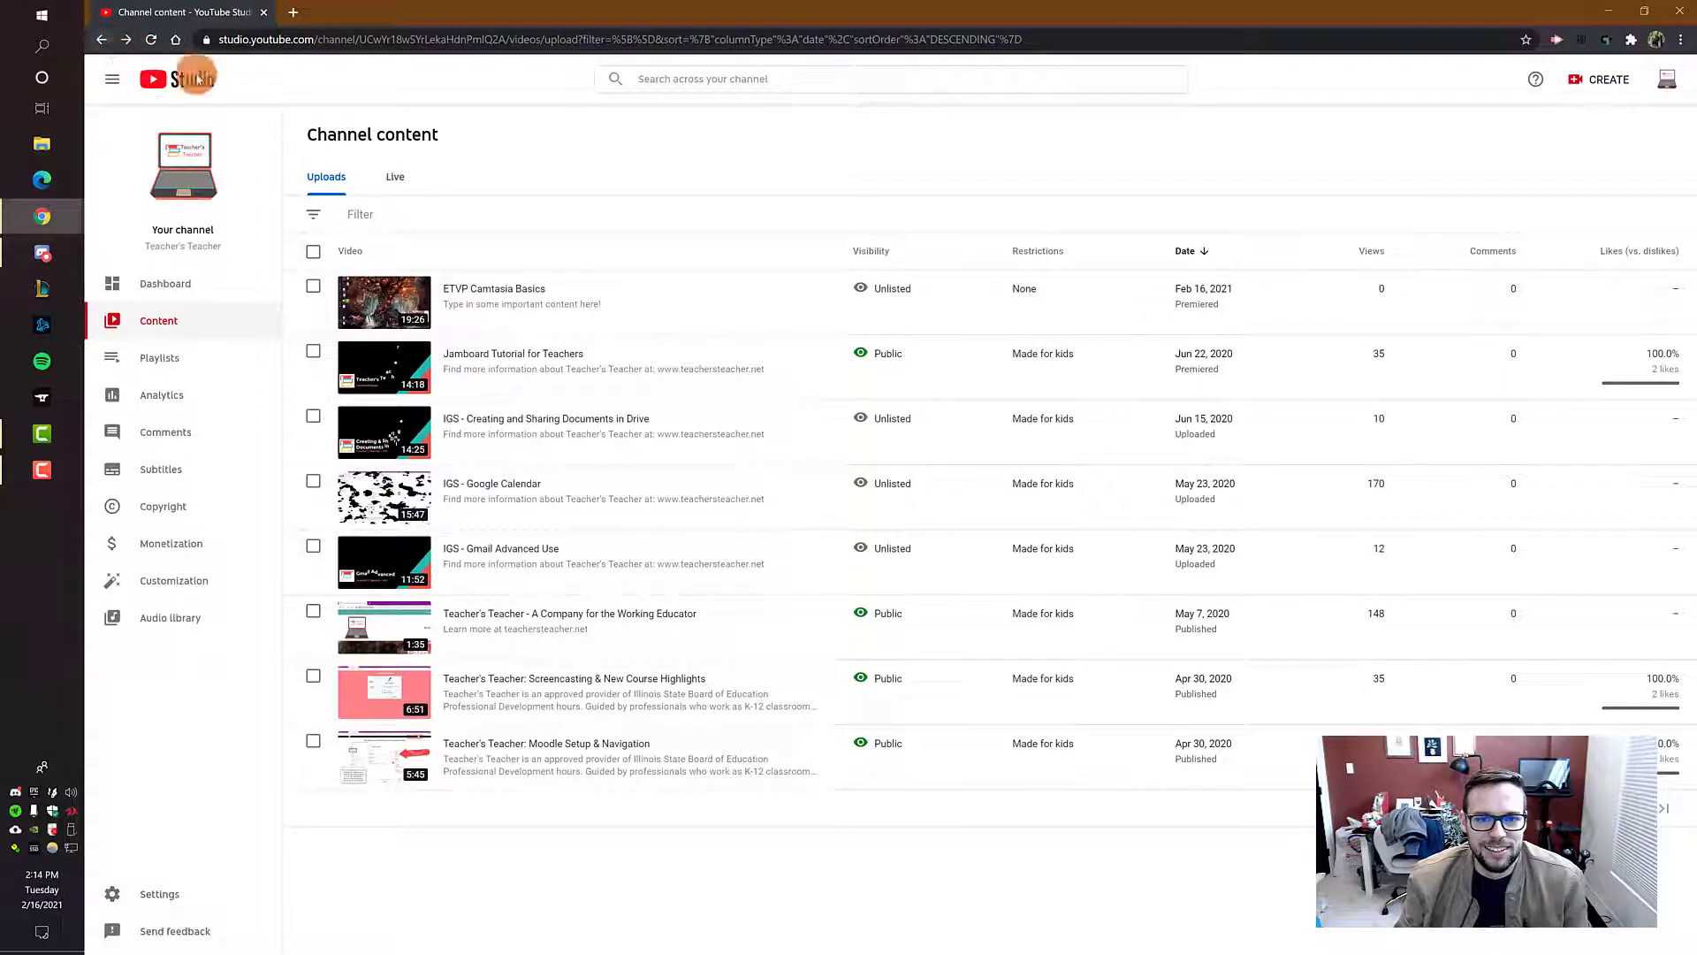
mouse_move(884, 287)
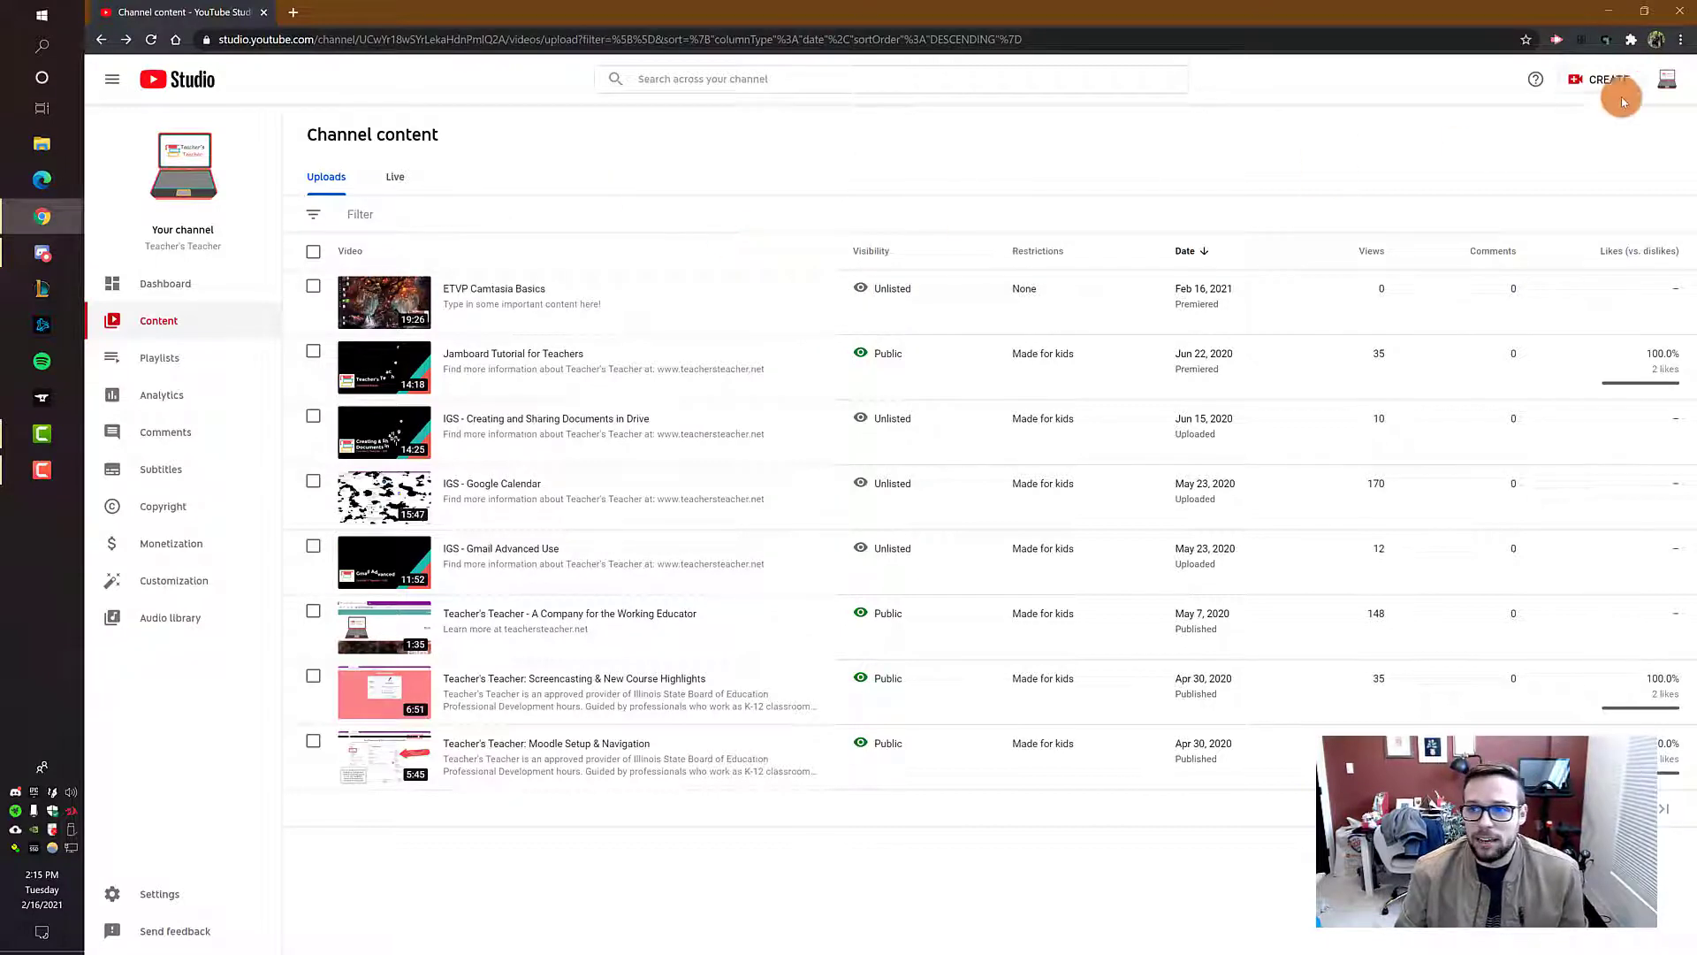
left_click(1668, 86)
left_click(1573, 177)
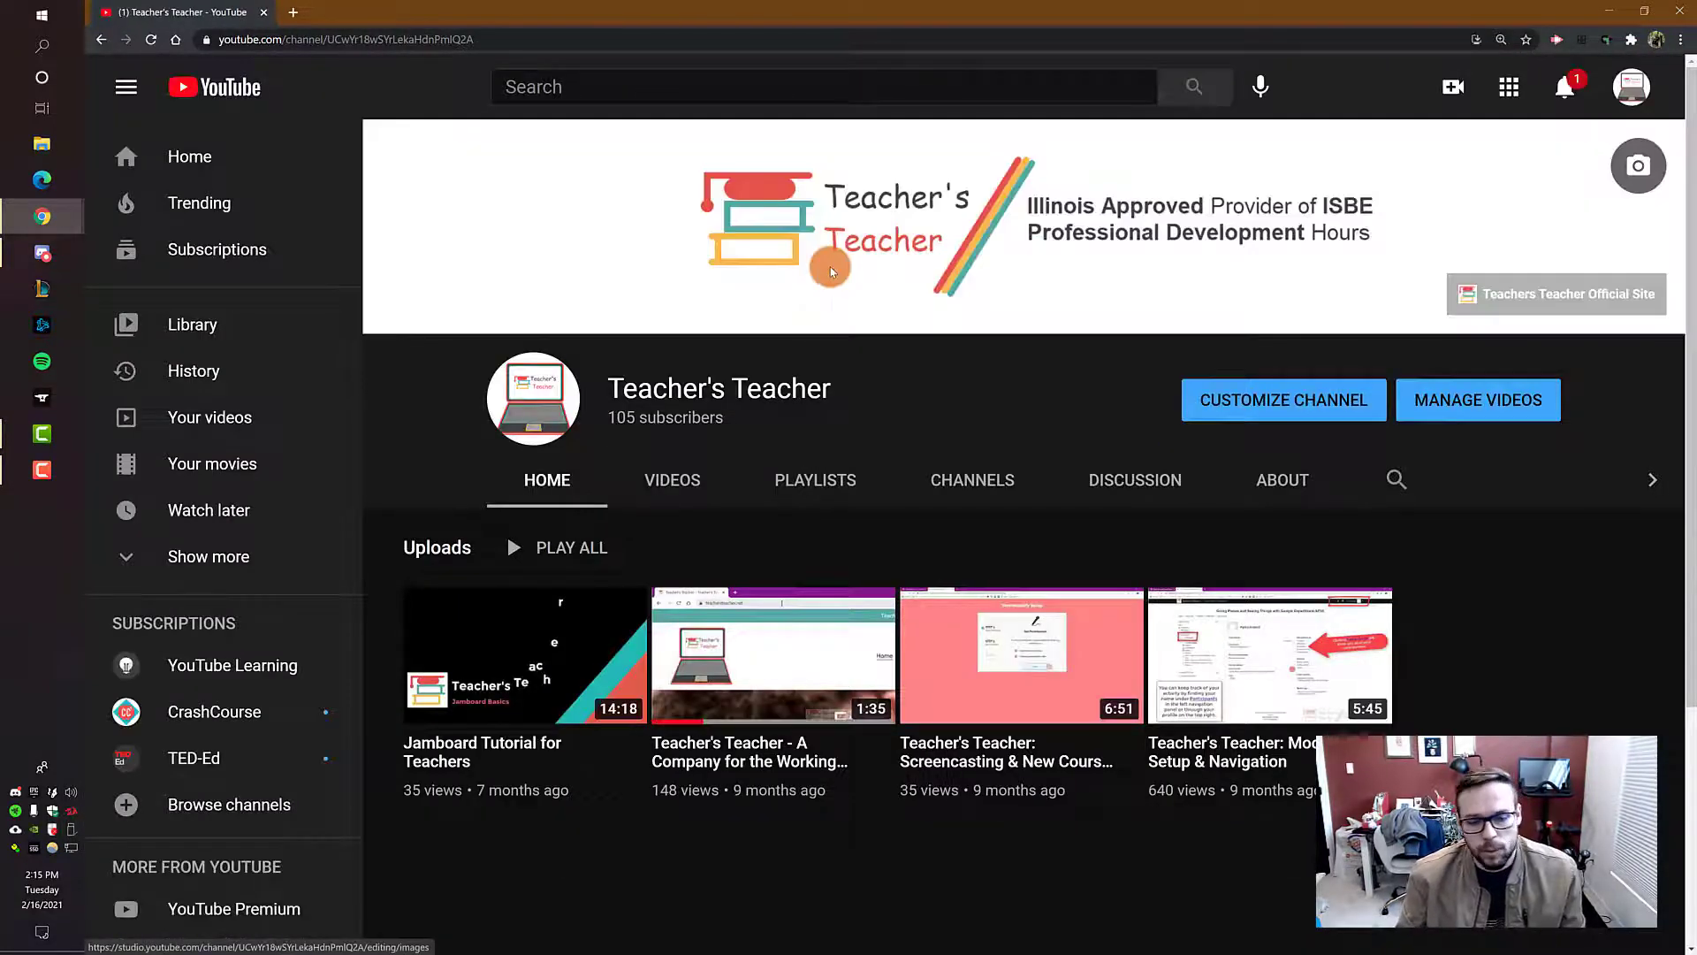
Step: Review the channel's home page, uploaded videos and created playlists
scroll(807, 416, "down", 2)
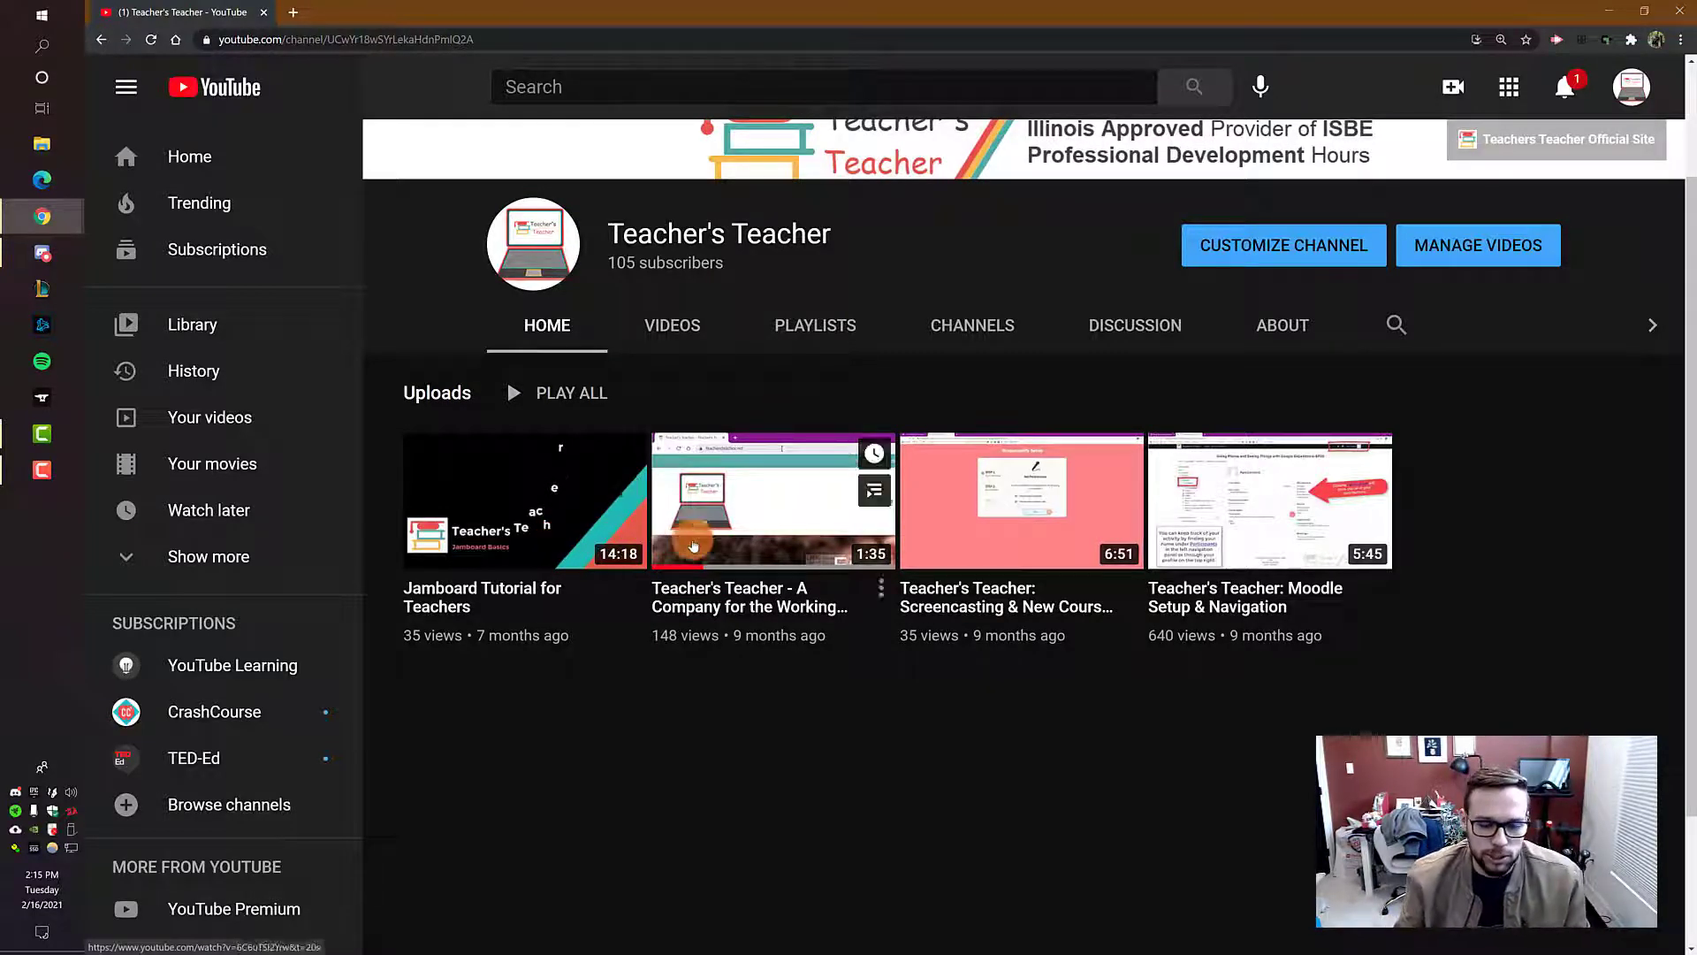
left_click(682, 345)
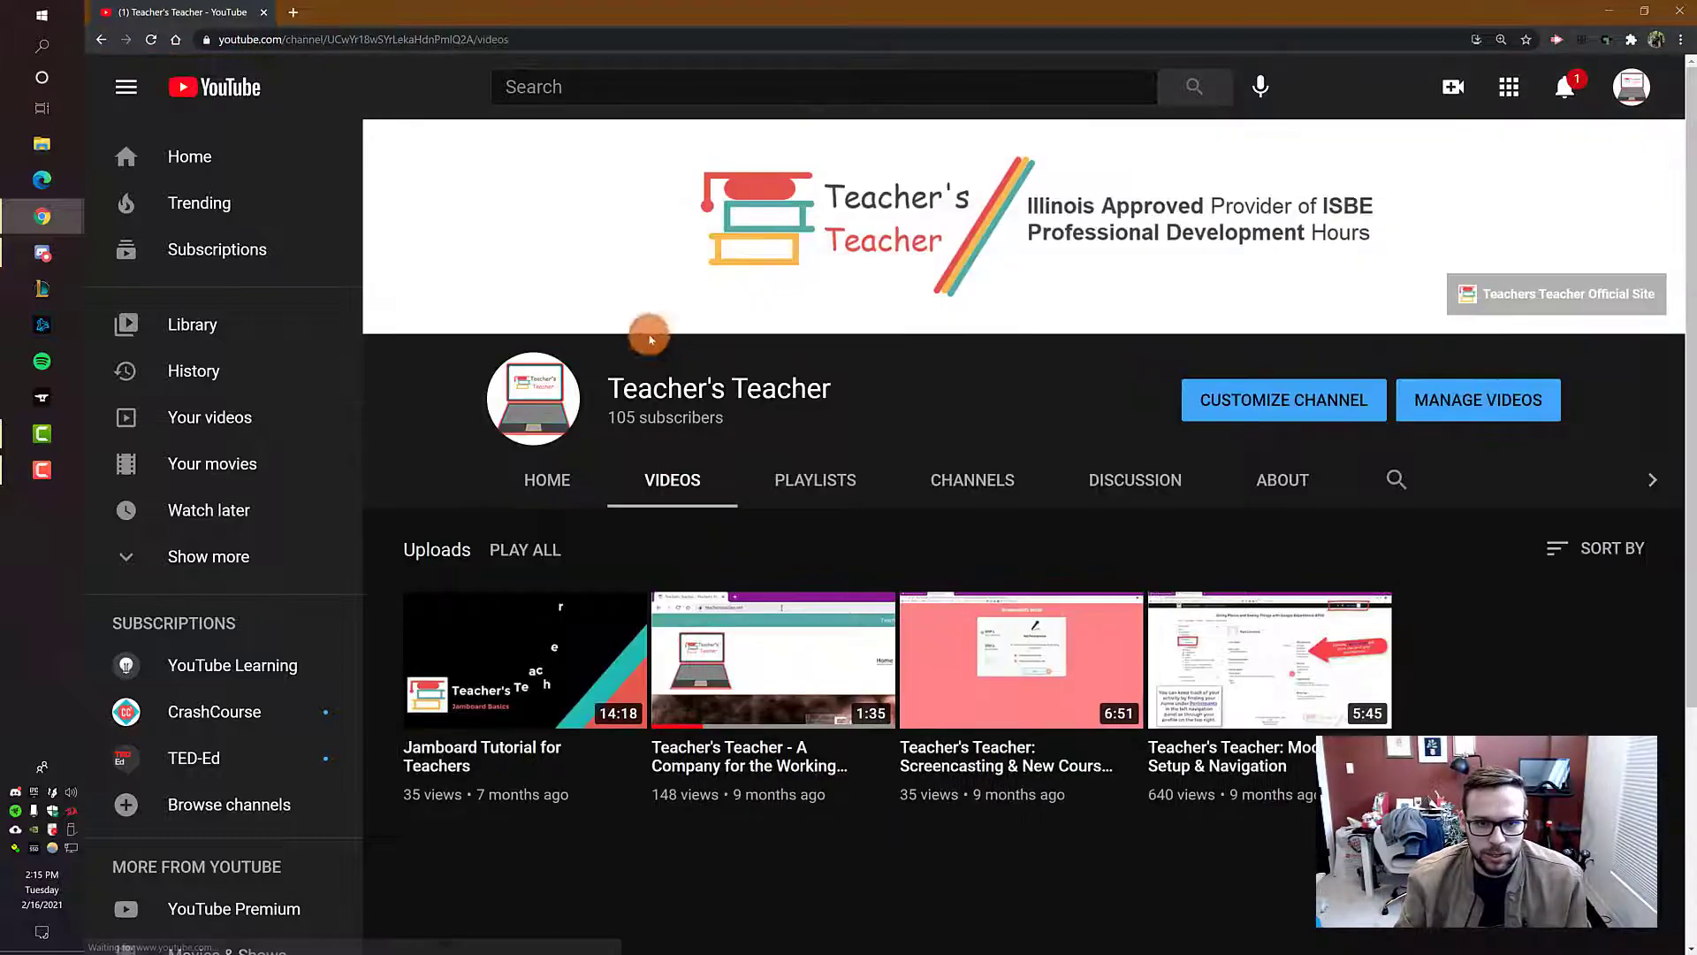
left_click(806, 479)
scroll(899, 487, "down", 2)
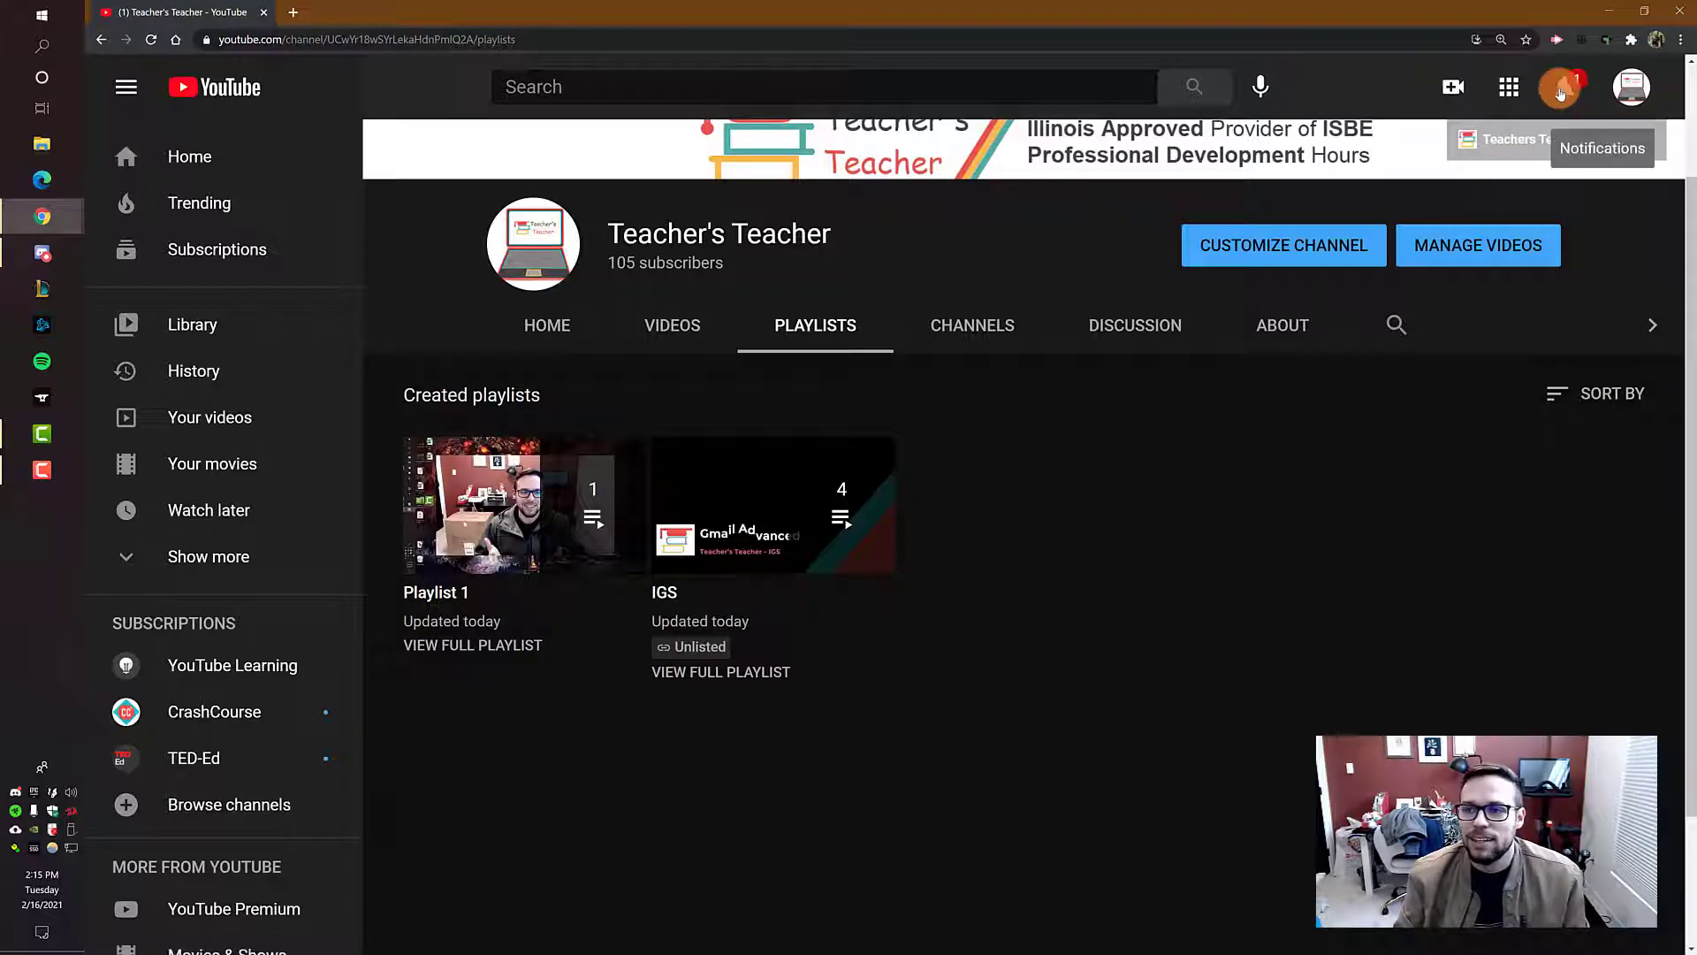
Step: Check the channel's notifications and show the account options
left_click(1566, 92)
left_click(1566, 92)
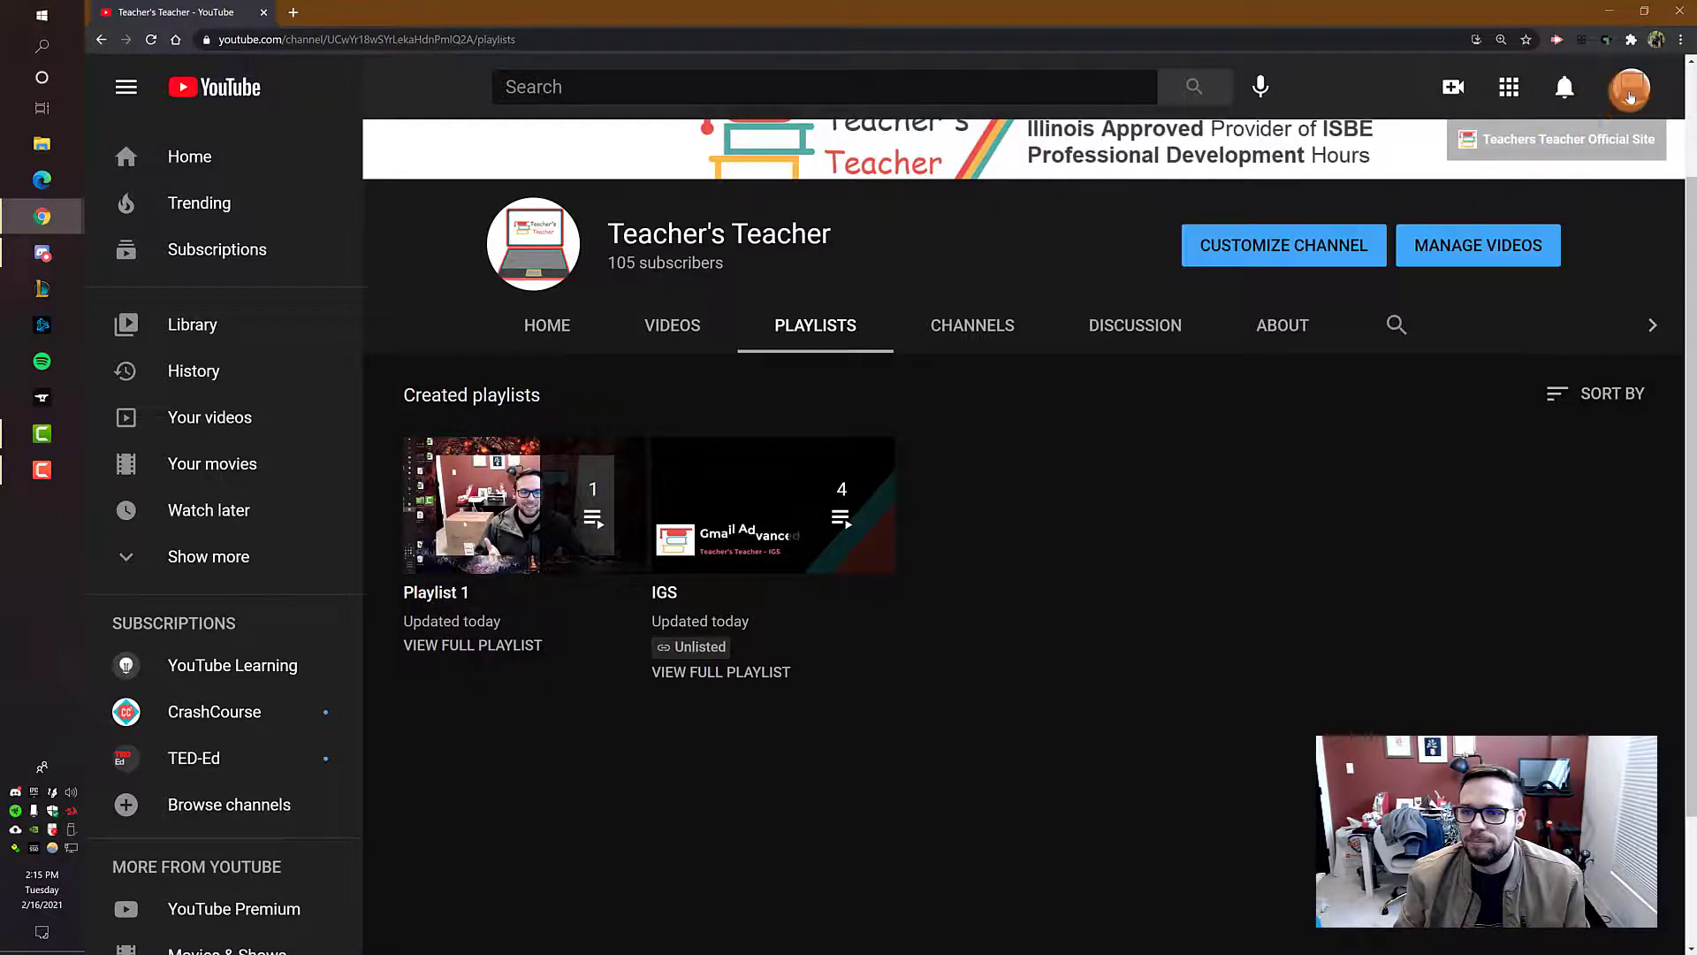
left_click(1631, 87)
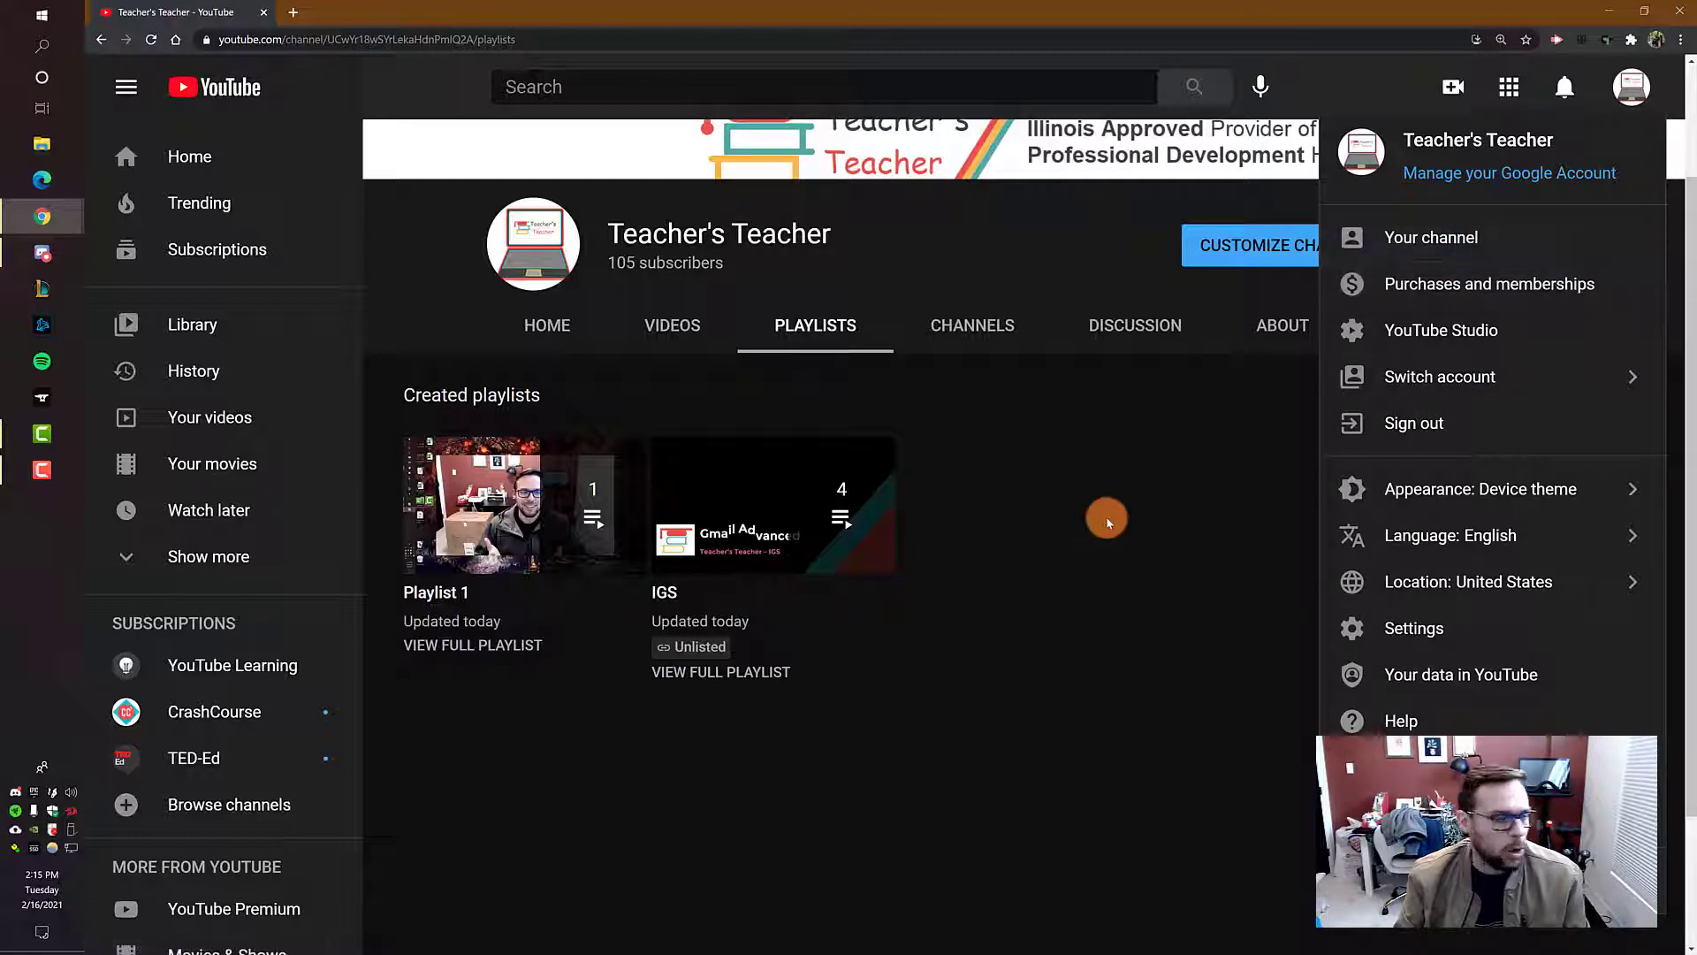
Step: Open the Jamboard Tutorial for Teachers video from the channel's home page and pause its playback
left_click(1106, 511)
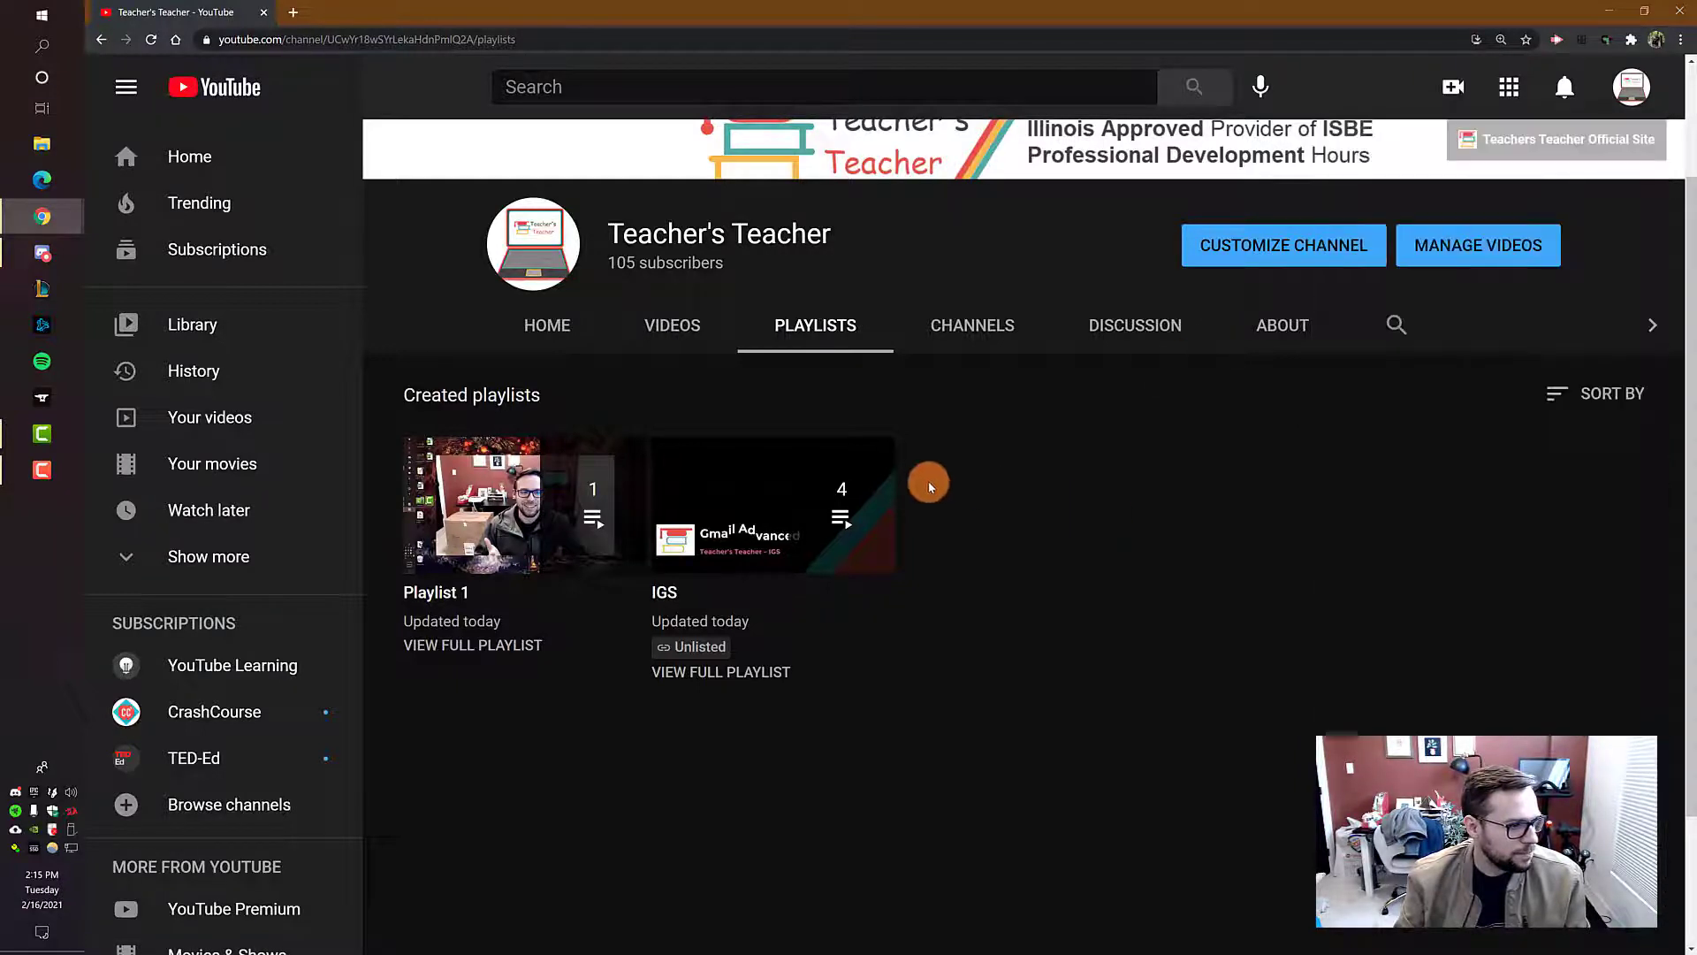
left_click(1631, 87)
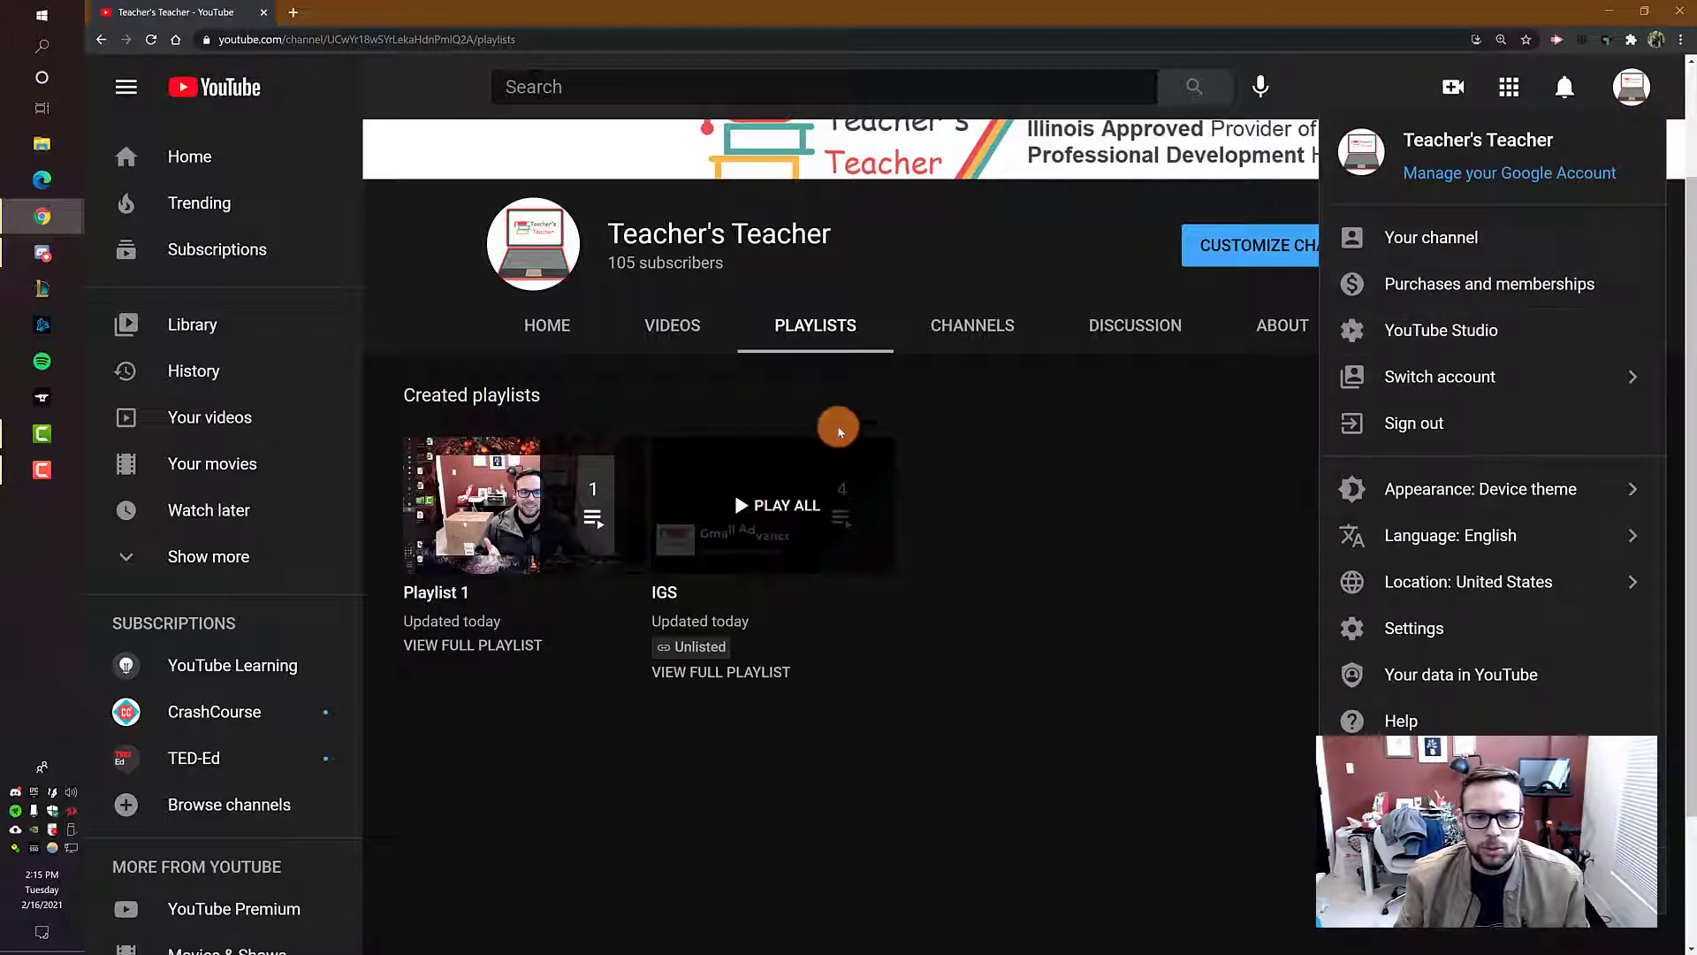
left_click(555, 327)
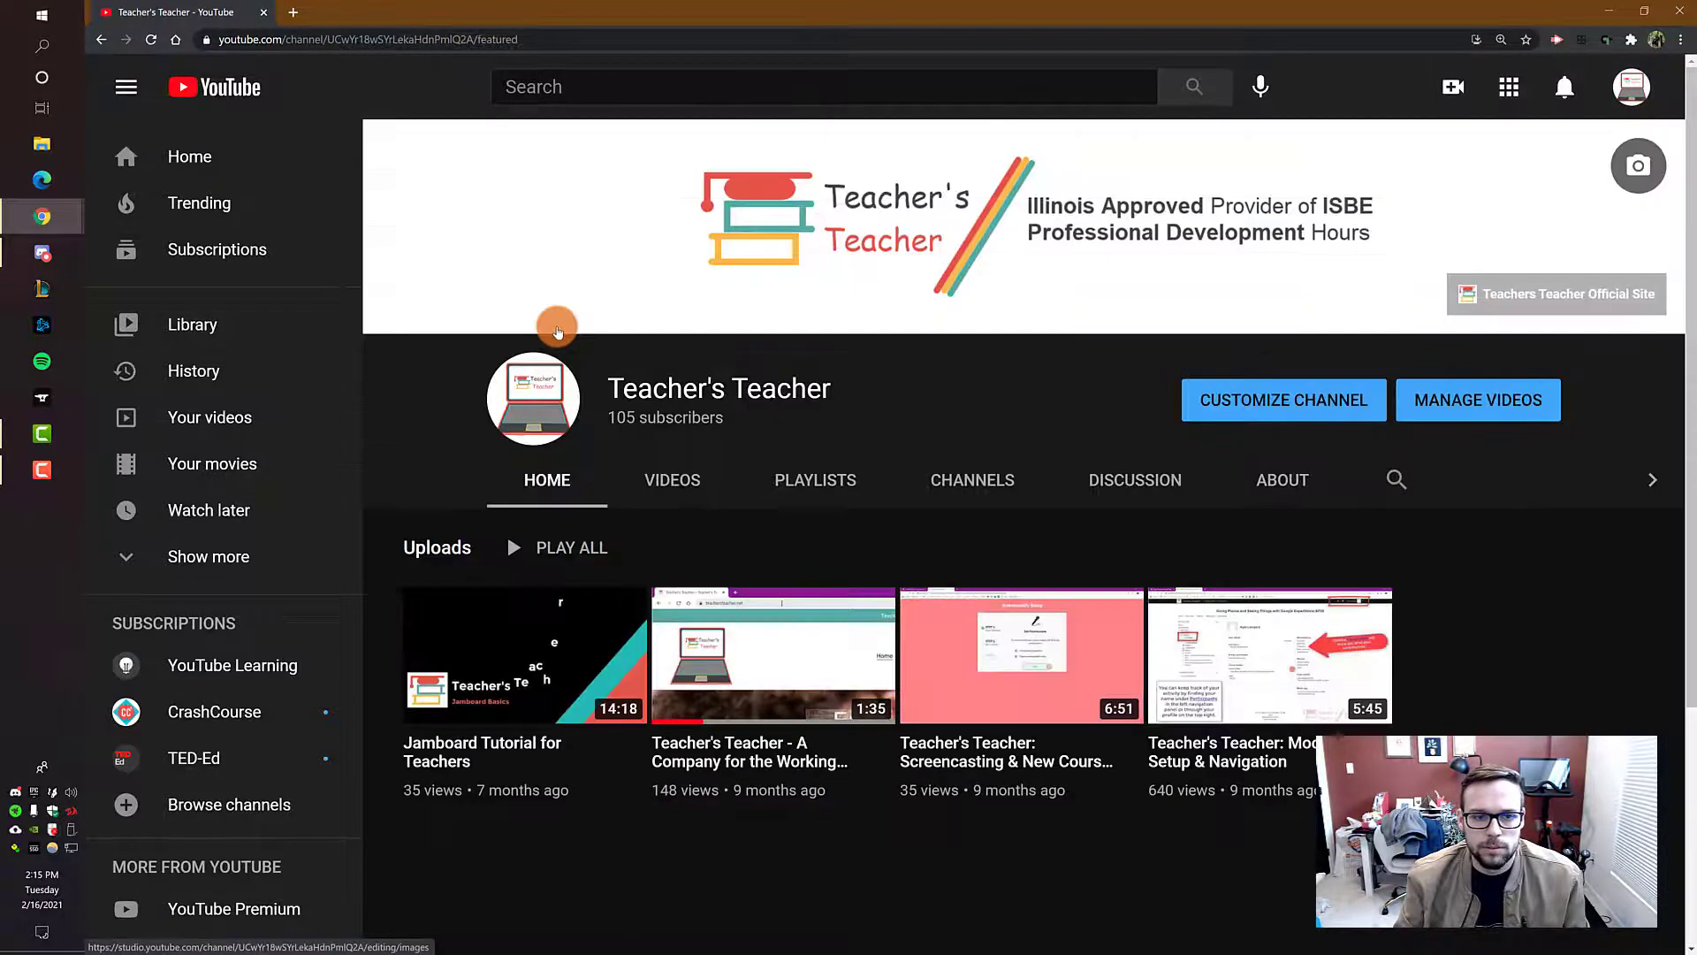
left_click(633, 743)
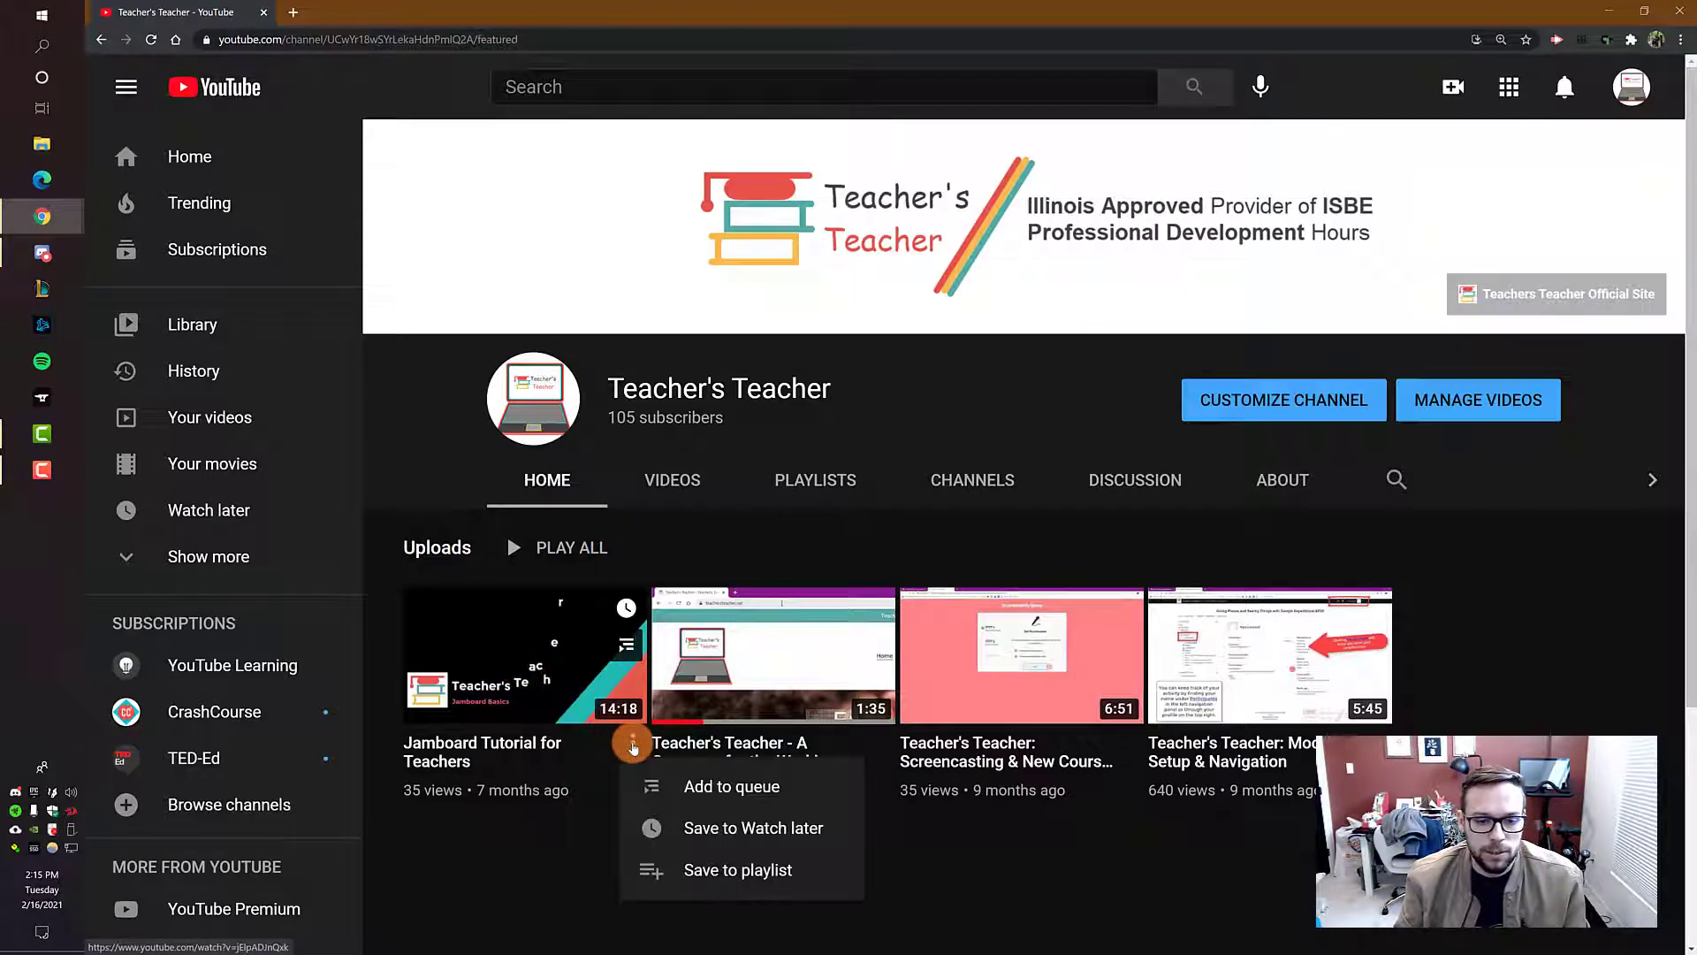
left_click(521, 650)
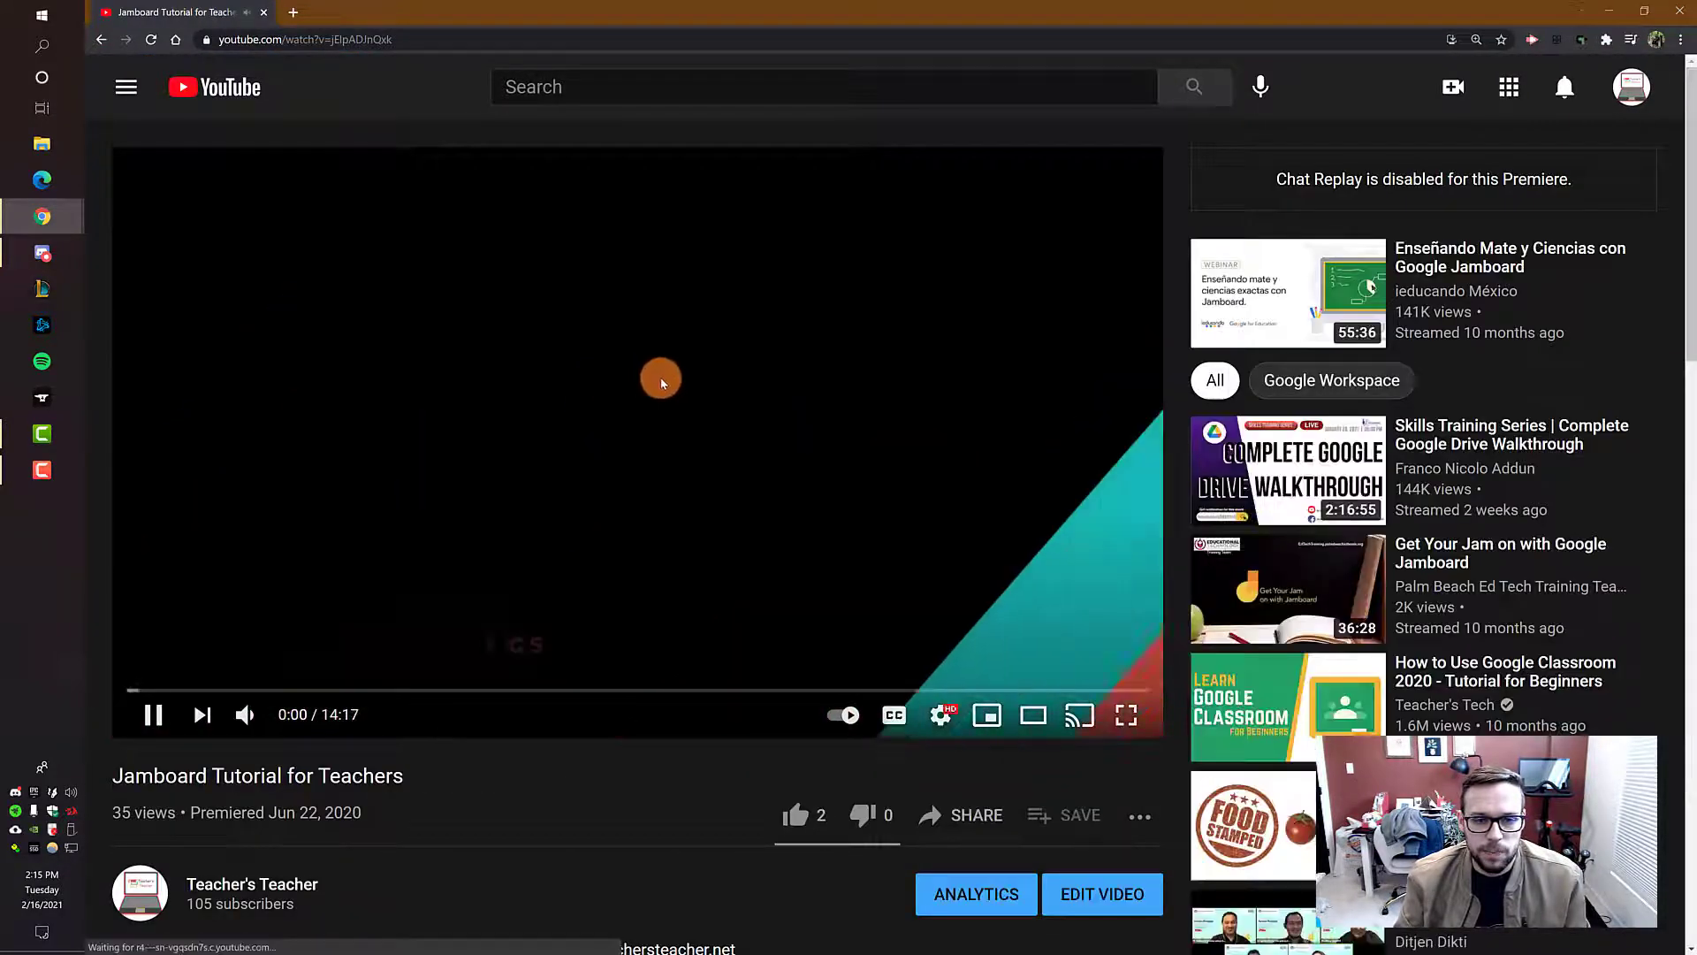
left_click(644, 362)
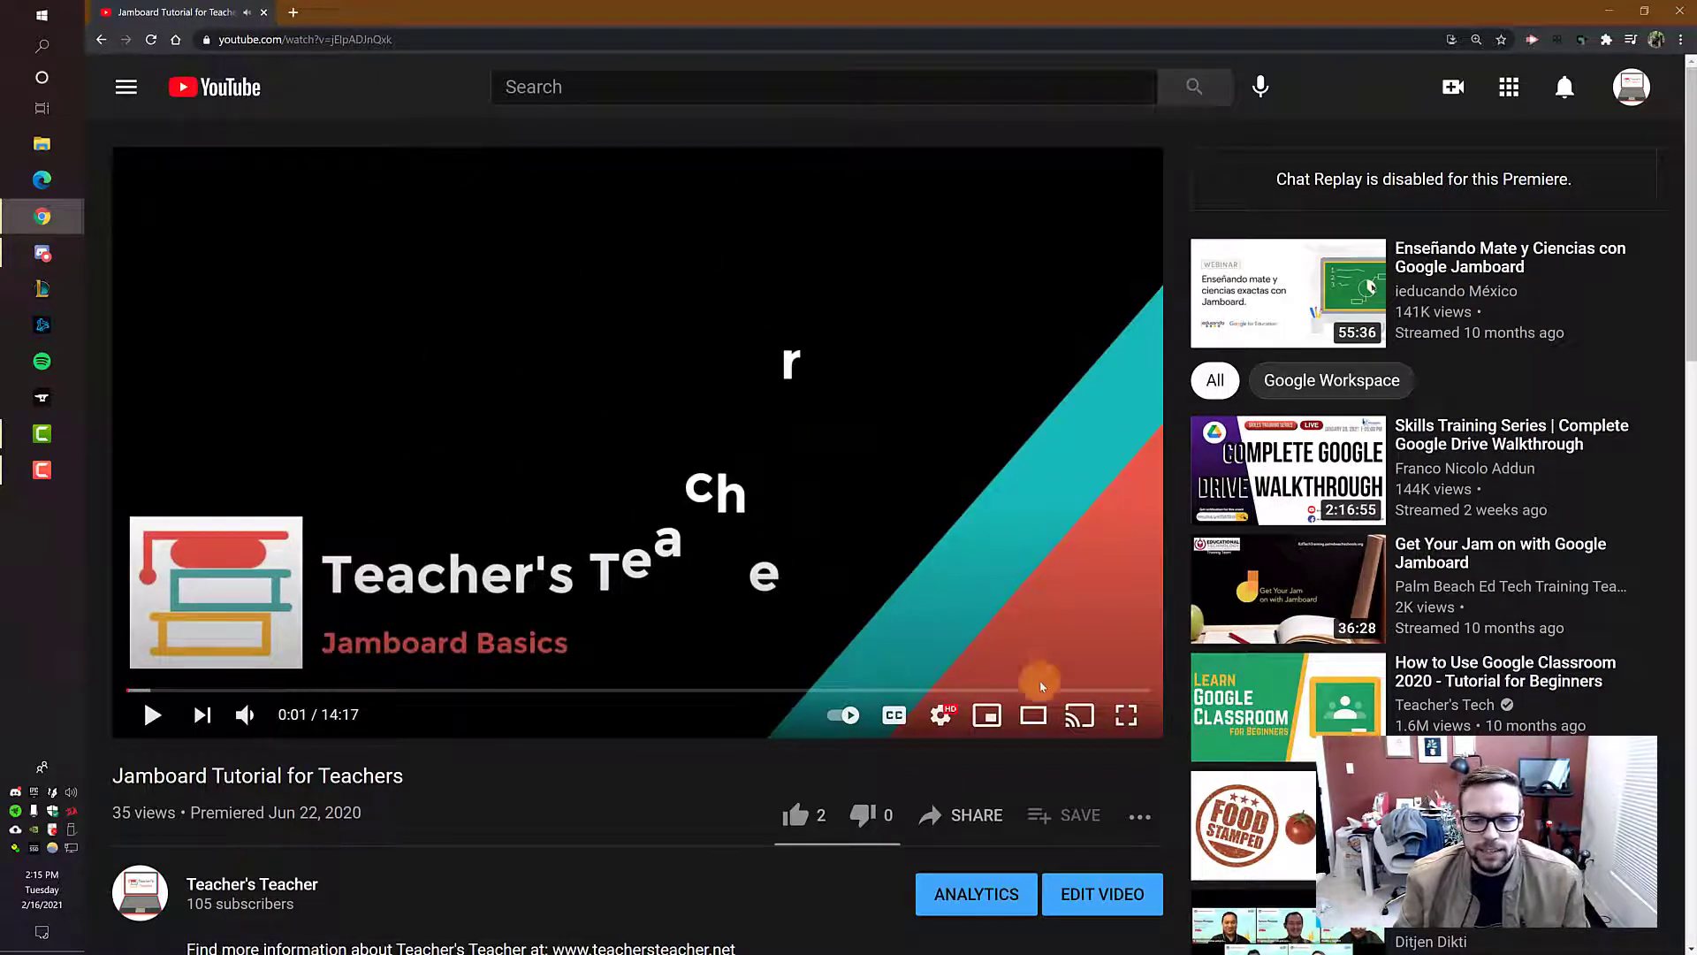
Step: Copy a share link for the Jamboard video that starts at 0:10 and close the sharing options
left_click(960, 817)
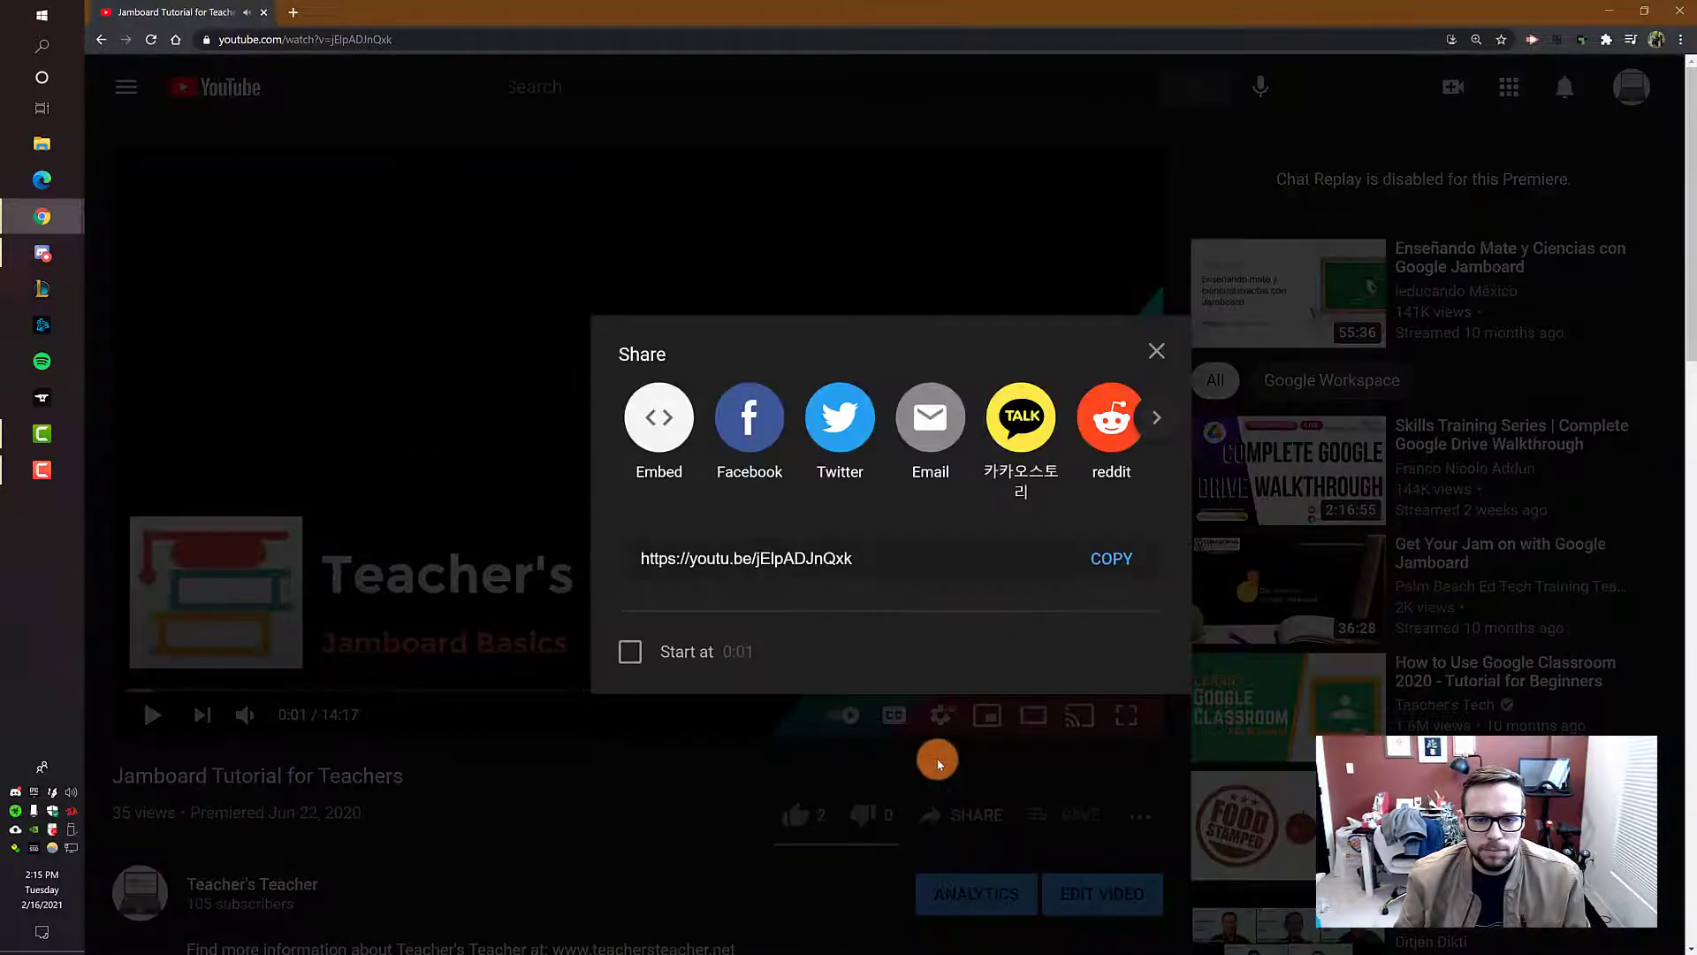
left_click(870, 557)
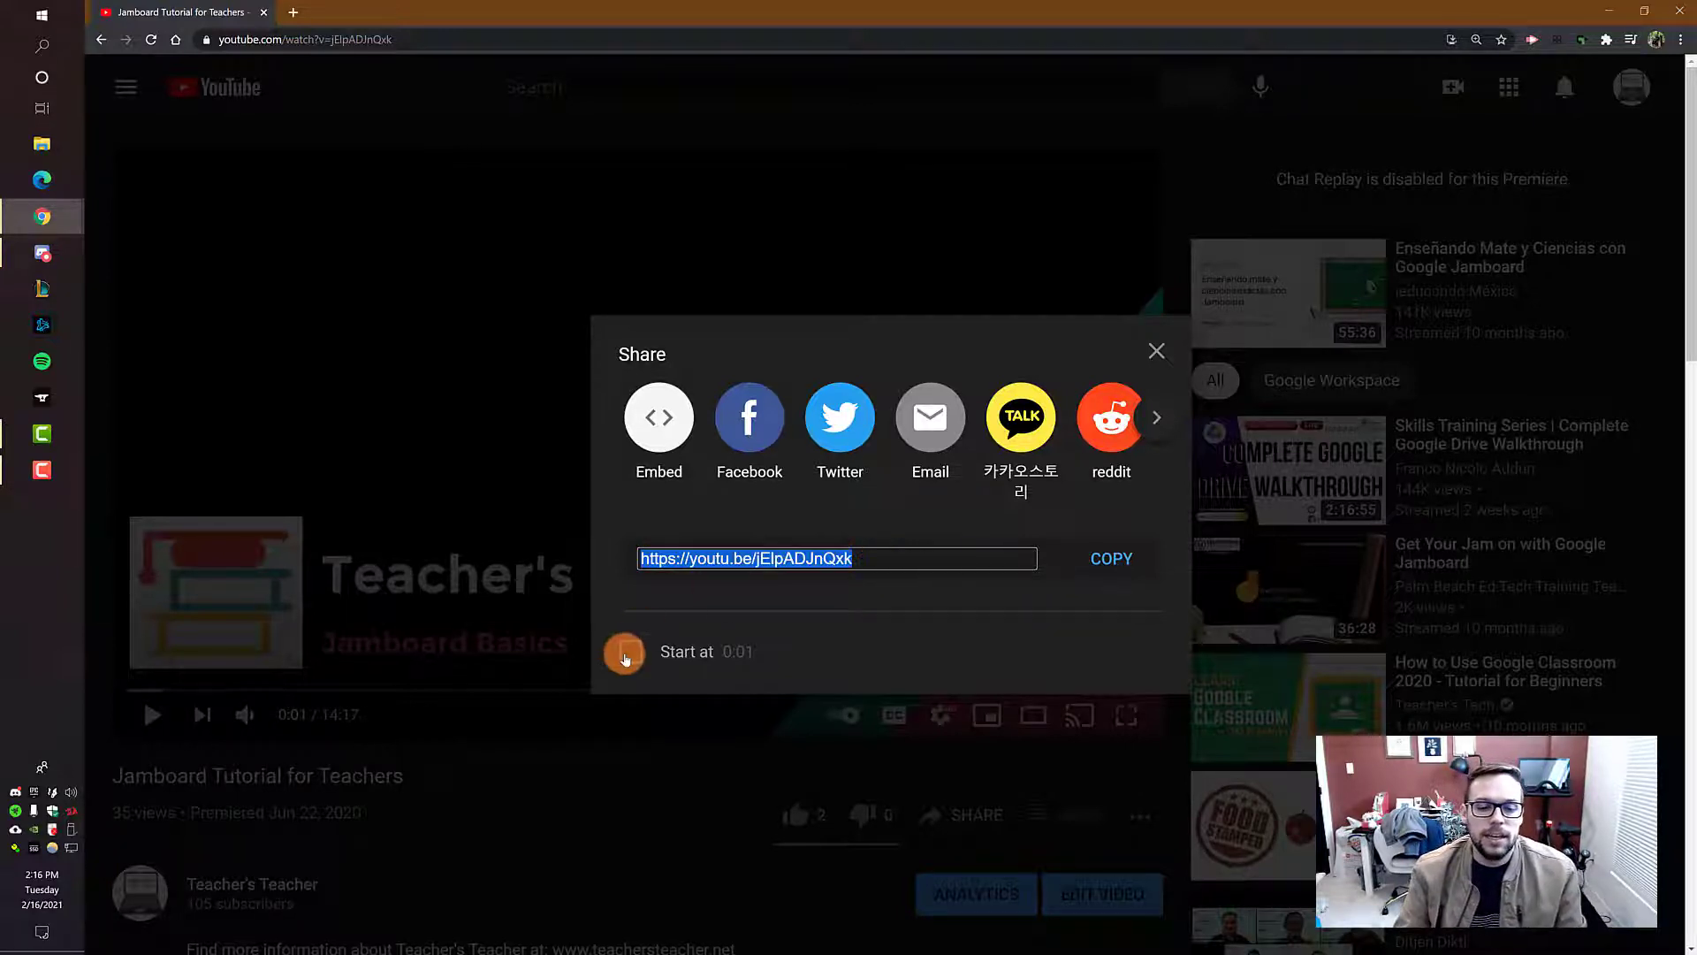
left_click(629, 652)
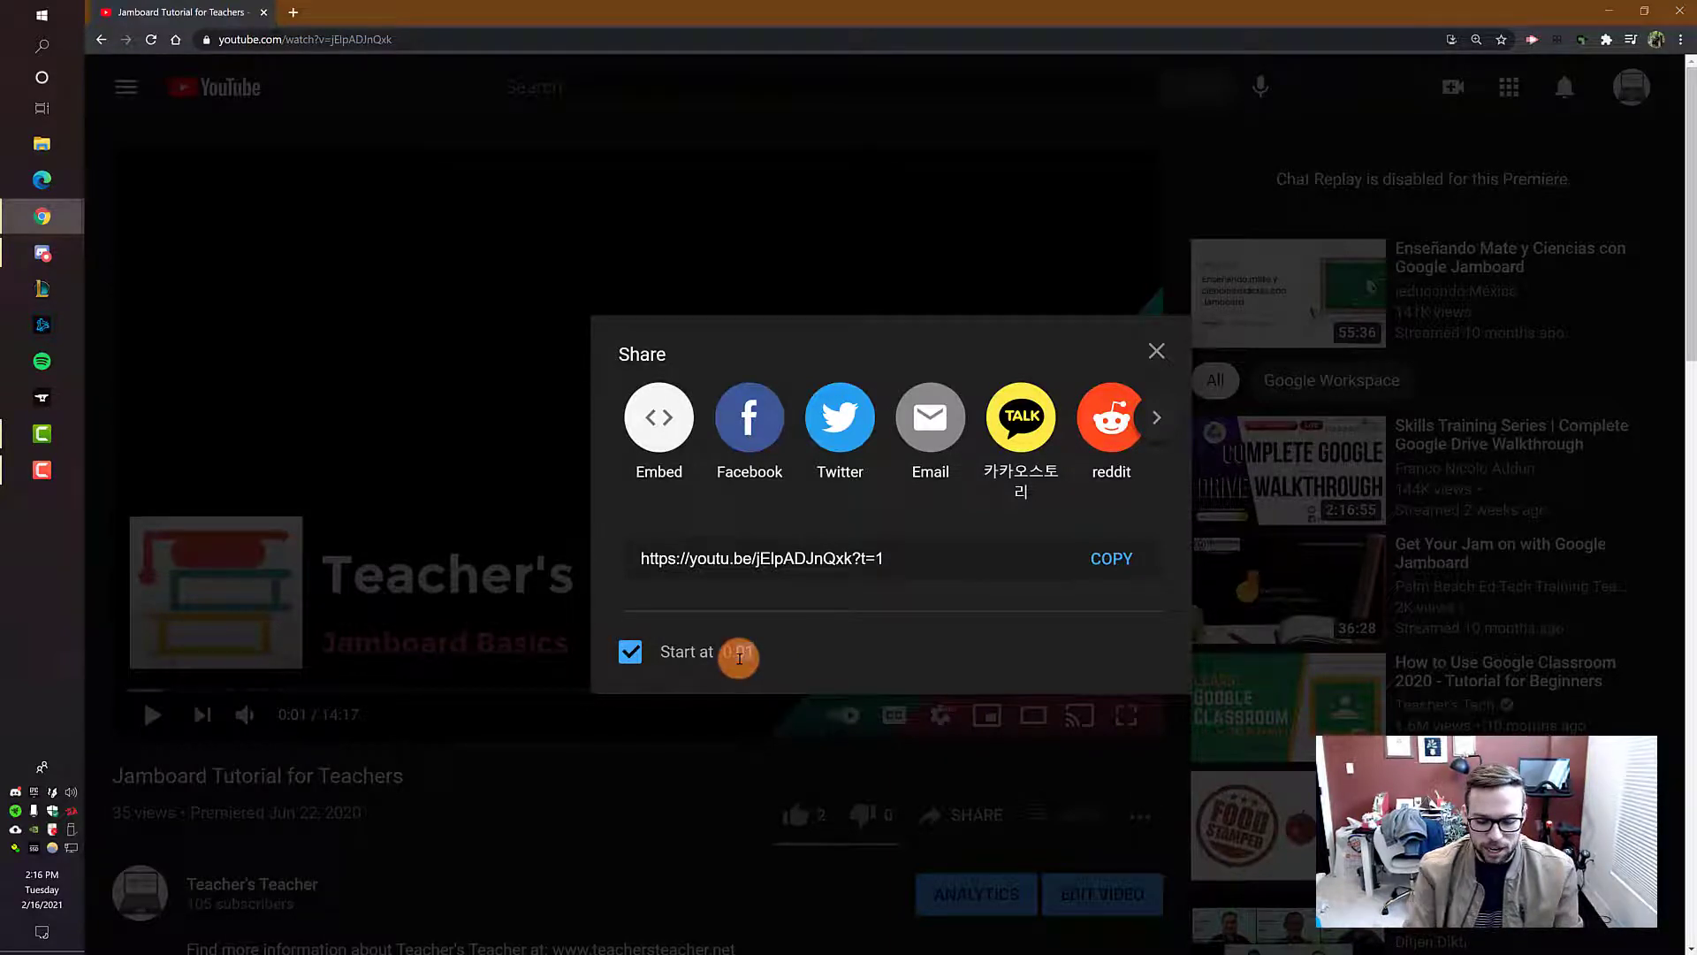
left_click(867, 675)
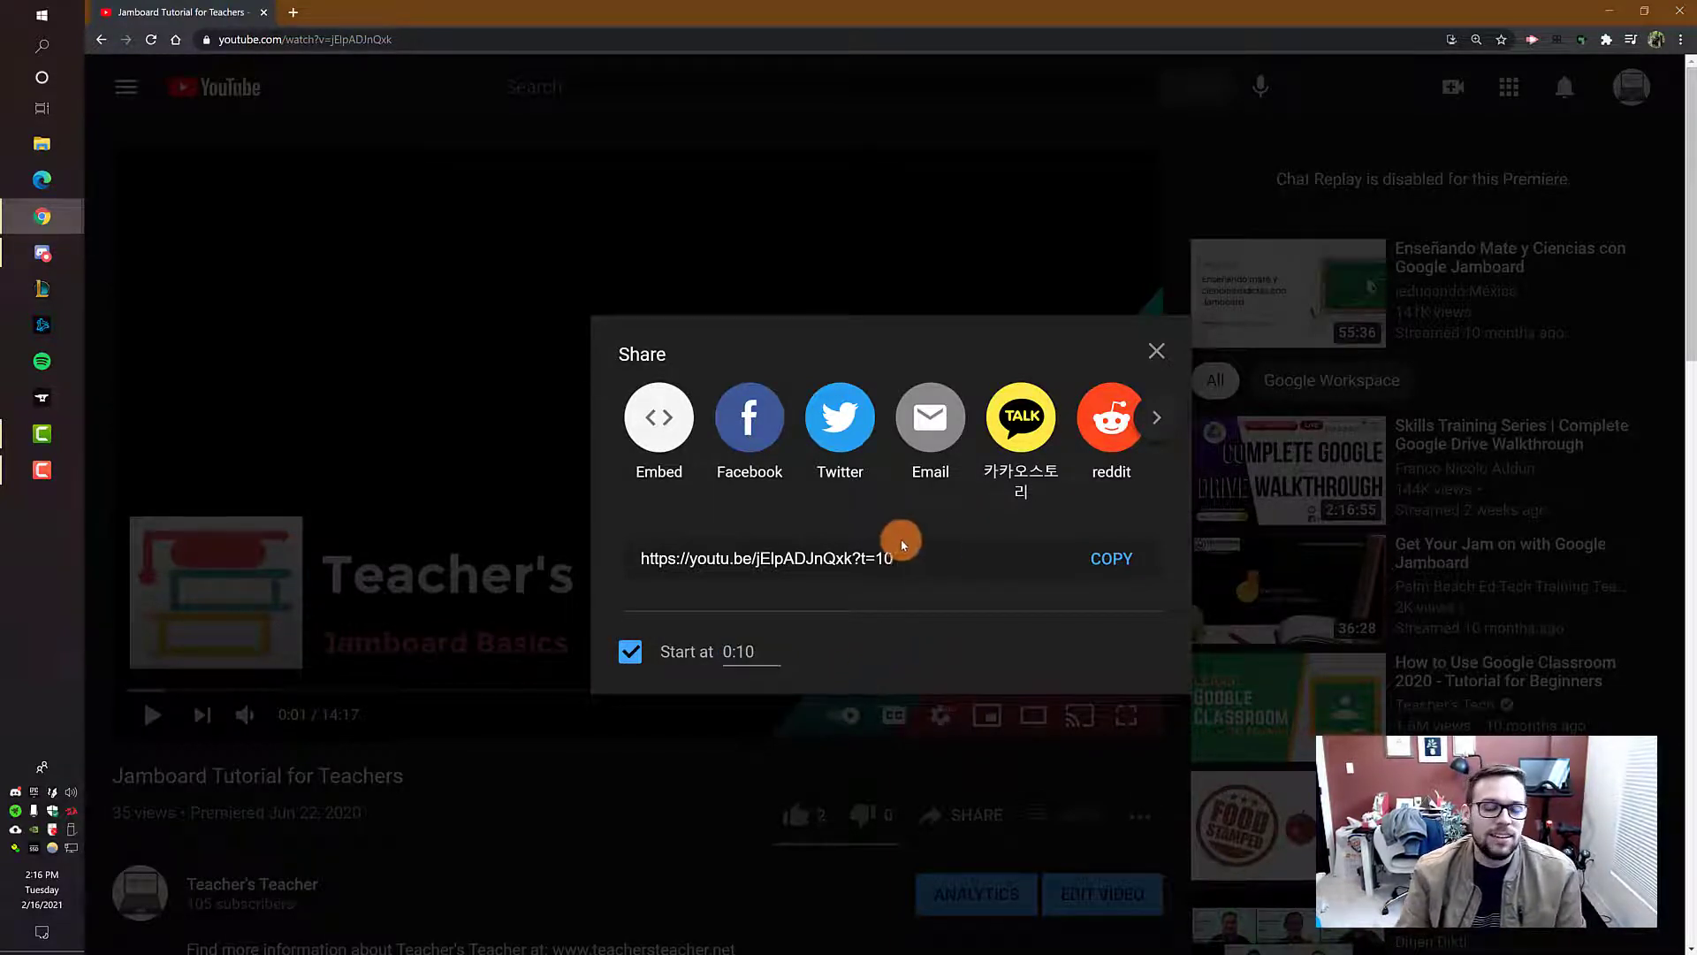
left_click(1112, 559)
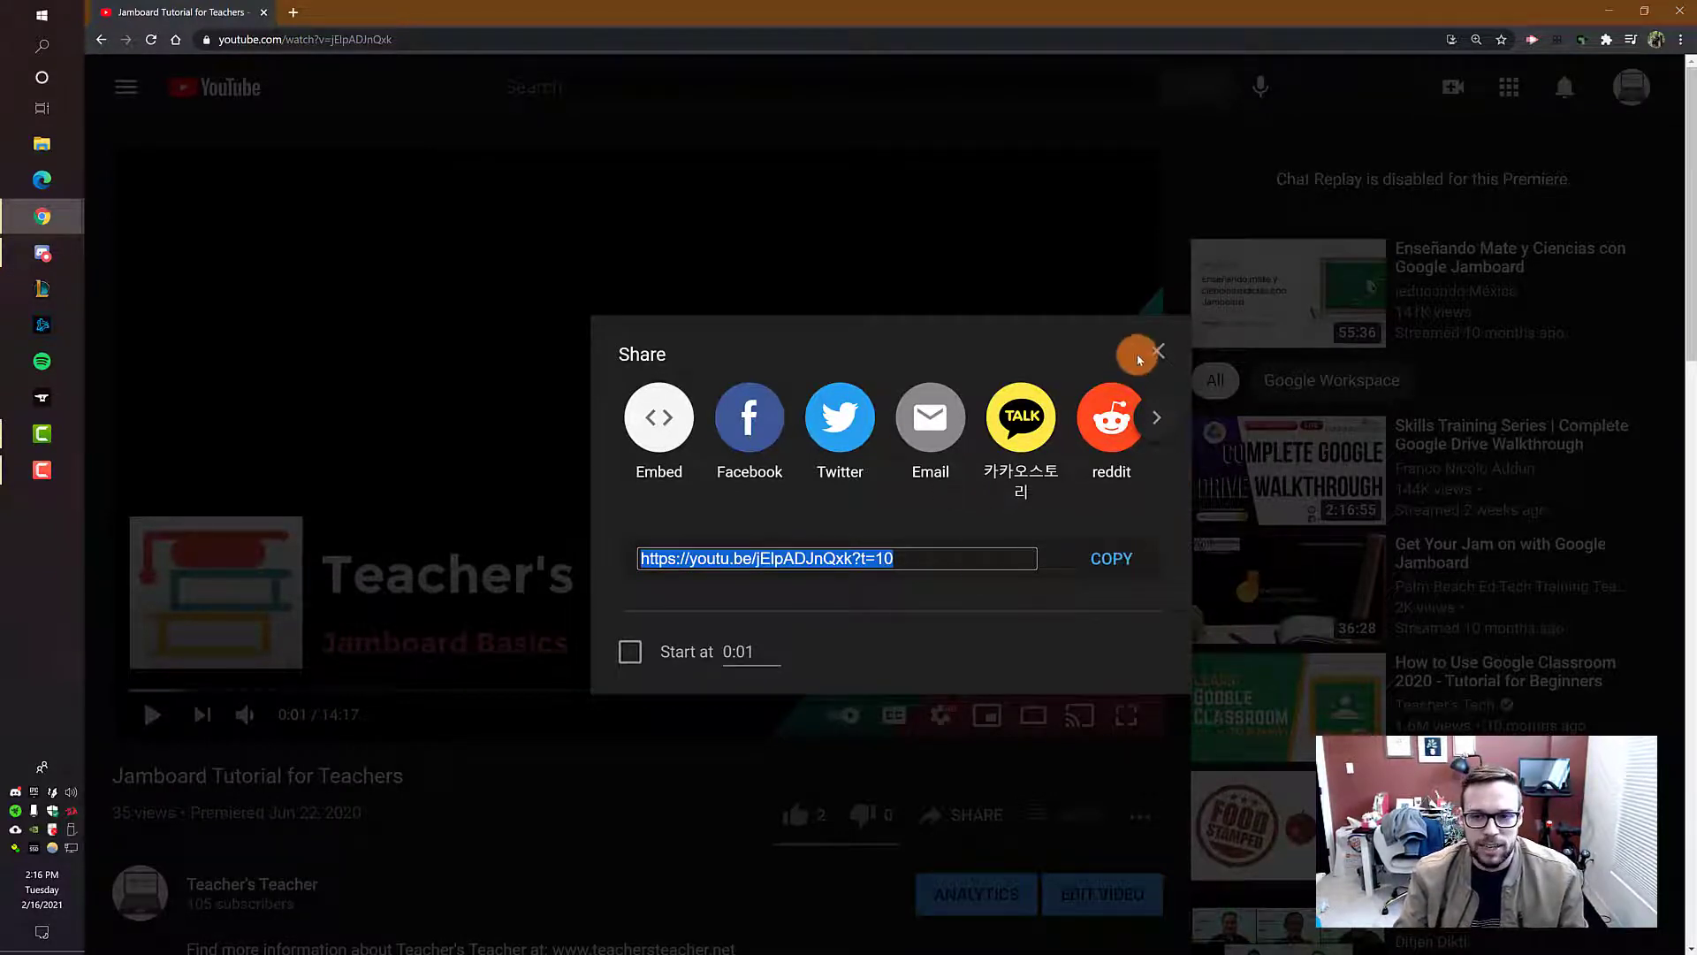
left_click(1160, 352)
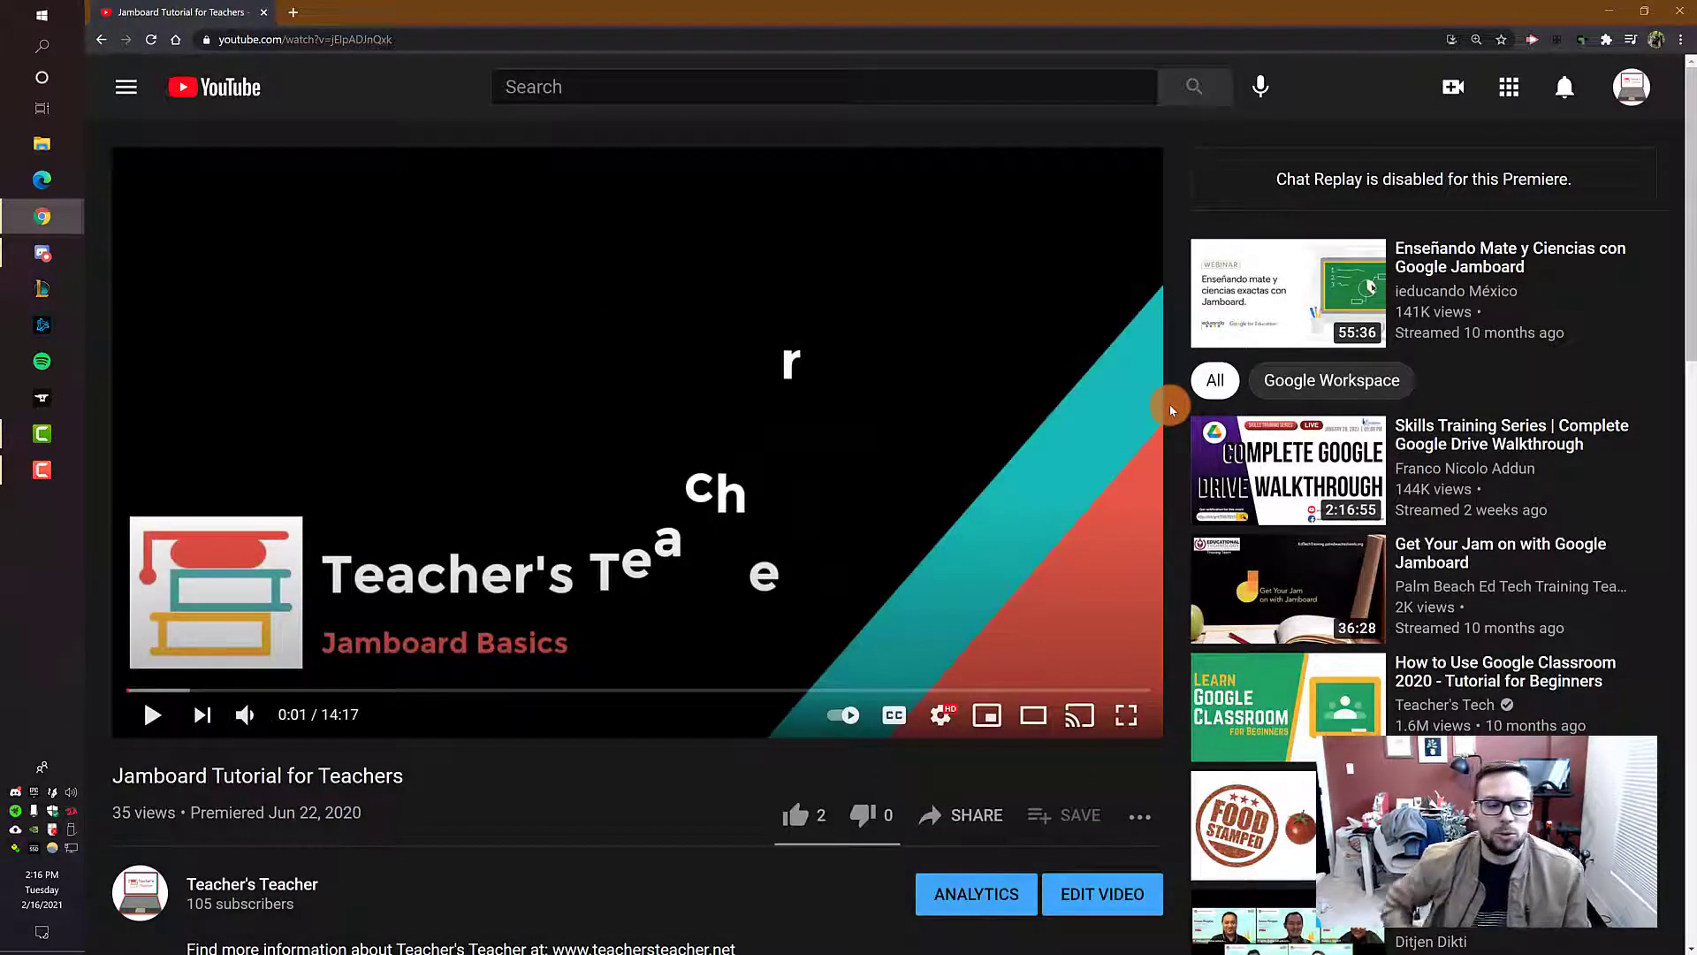
Step: Look over the information below the Jamboard video and open the video's details for editing
scroll(1094, 390, "down", 2)
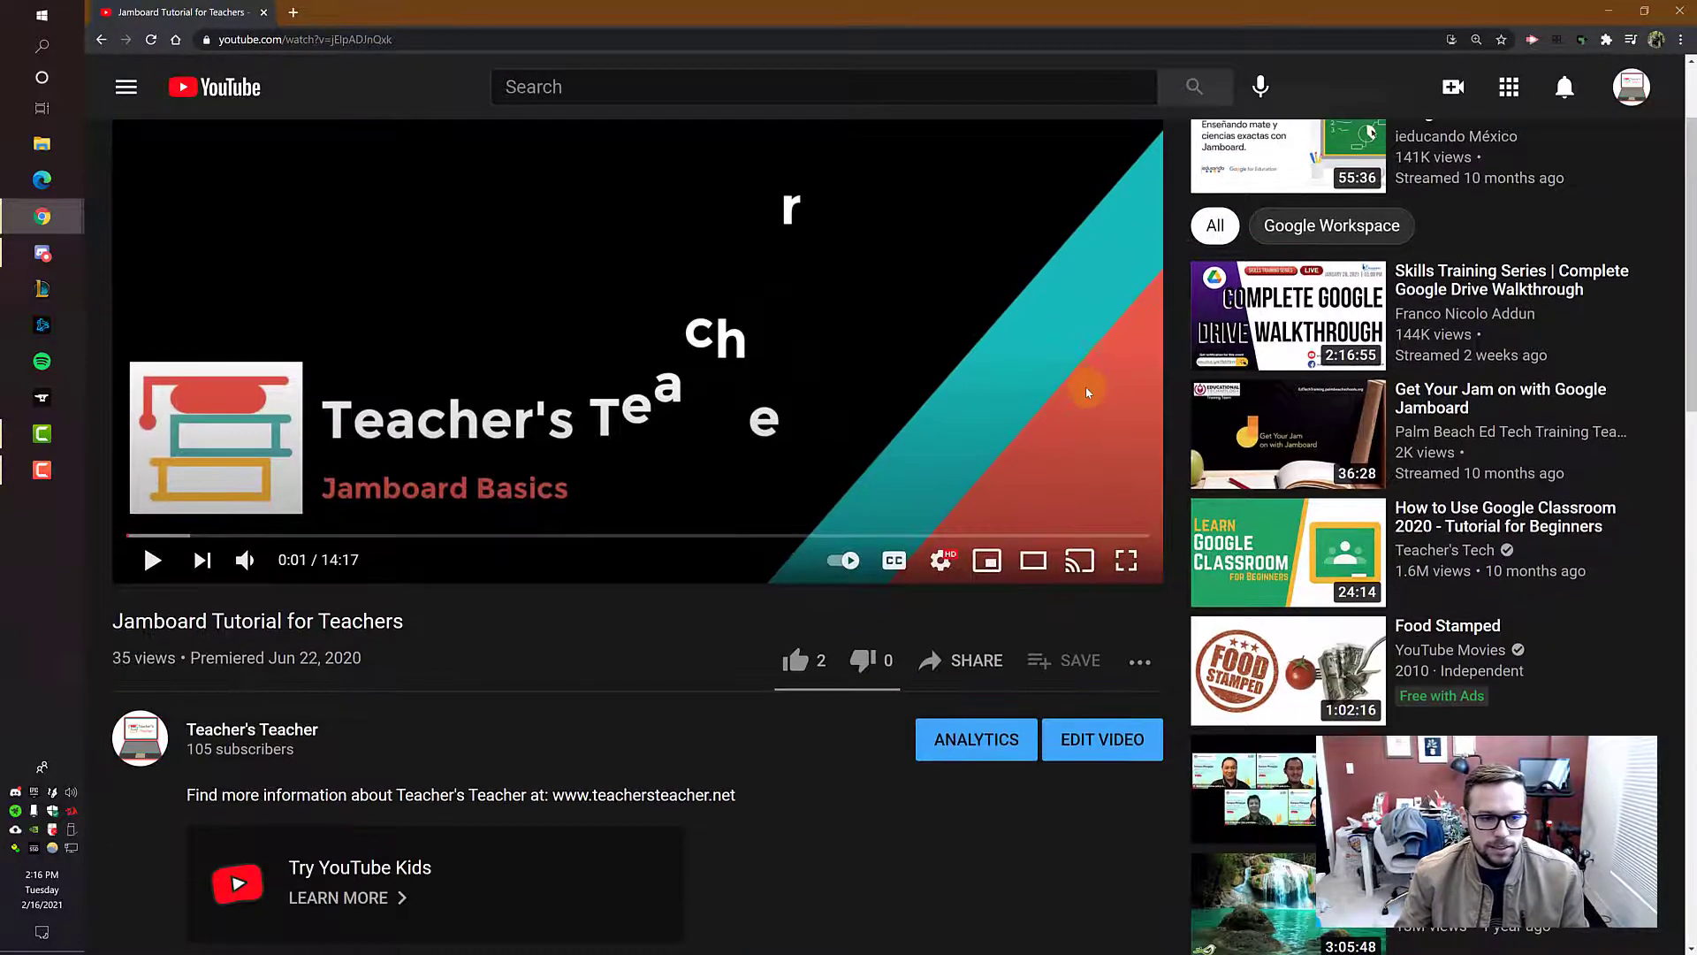
scroll(757, 542, "down", 1)
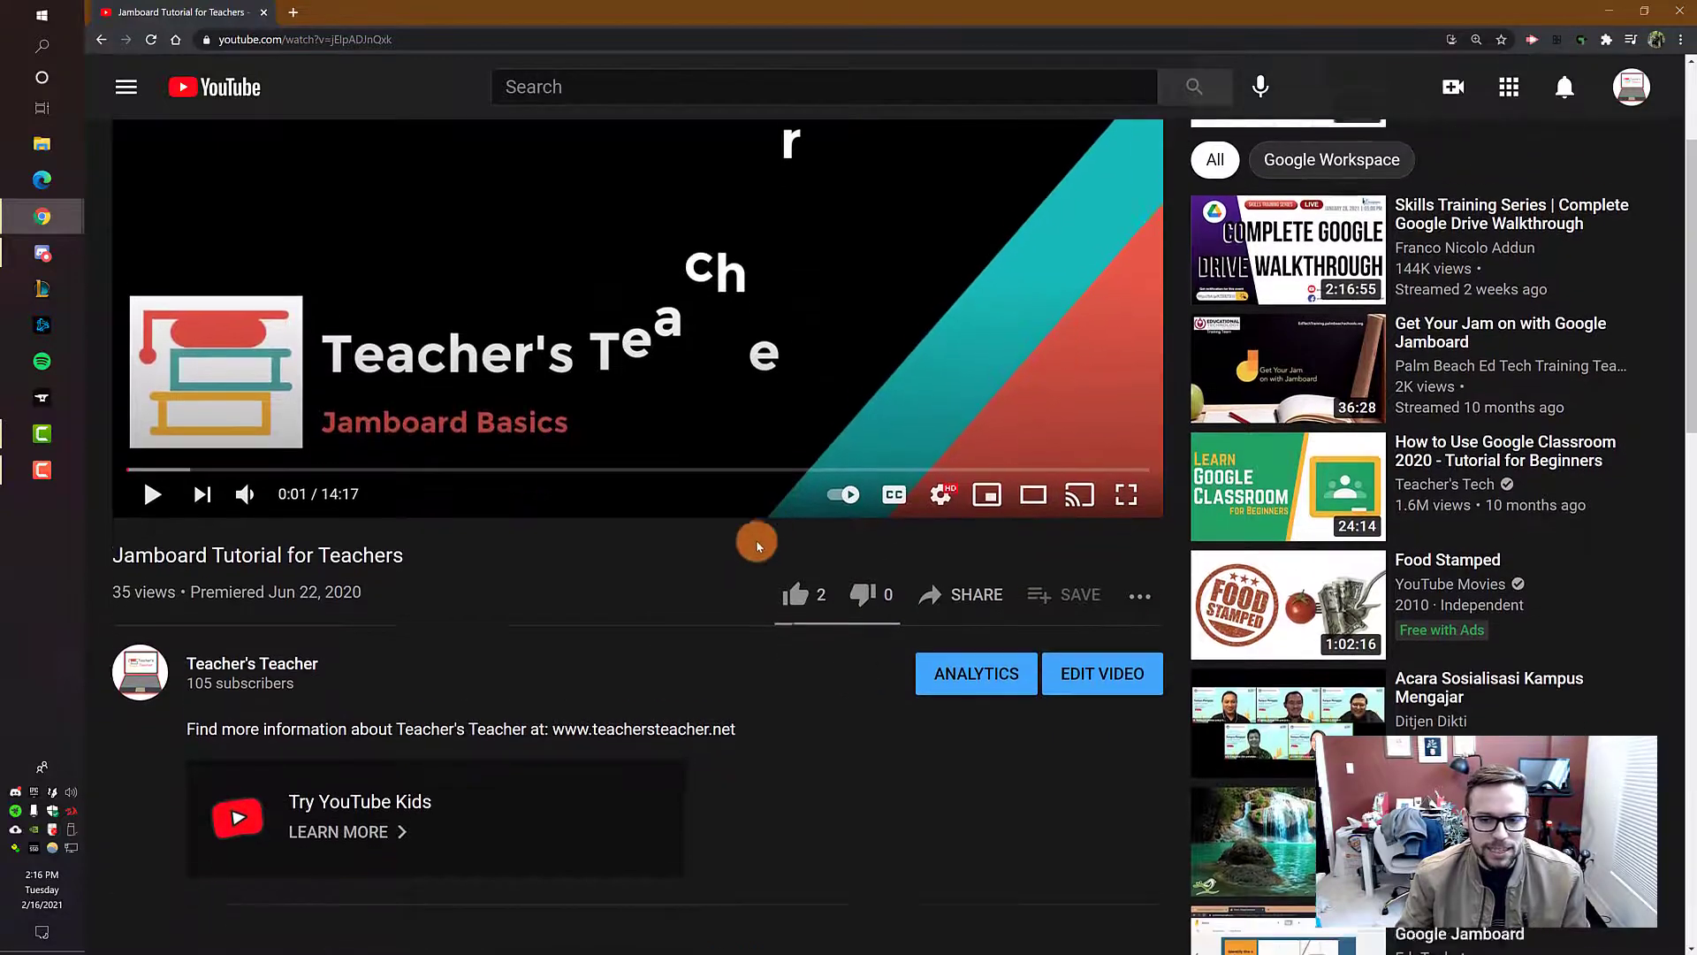
scroll(777, 625, "up", 3)
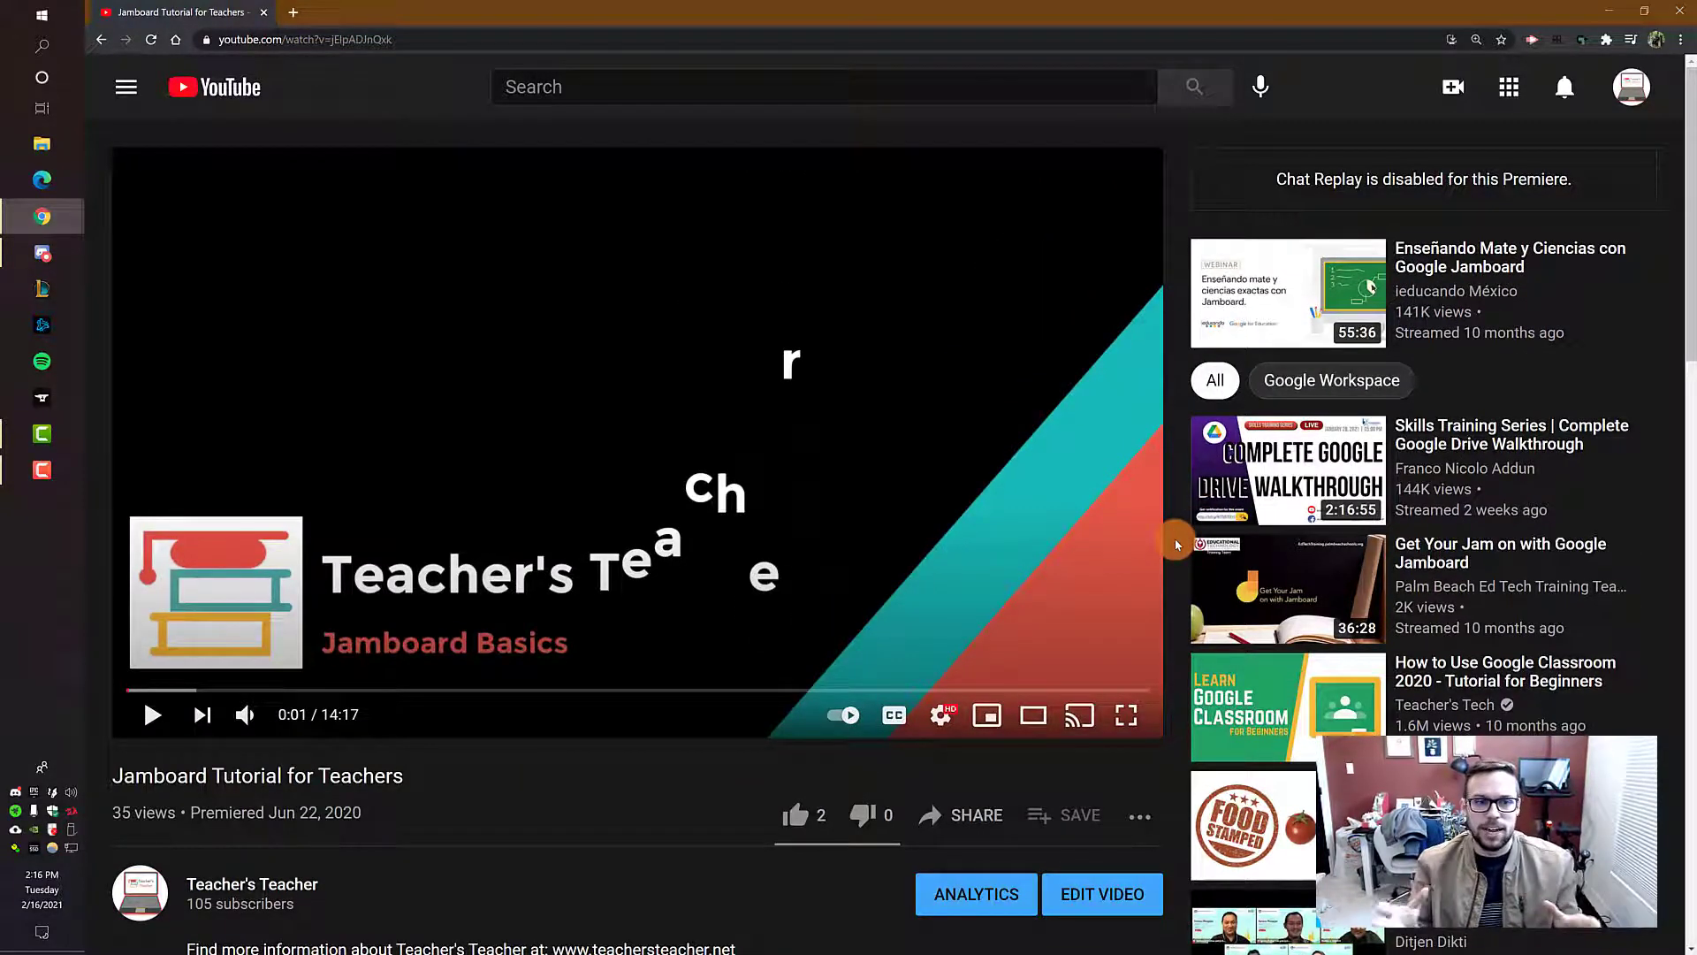
scroll(1038, 531, "down", 2)
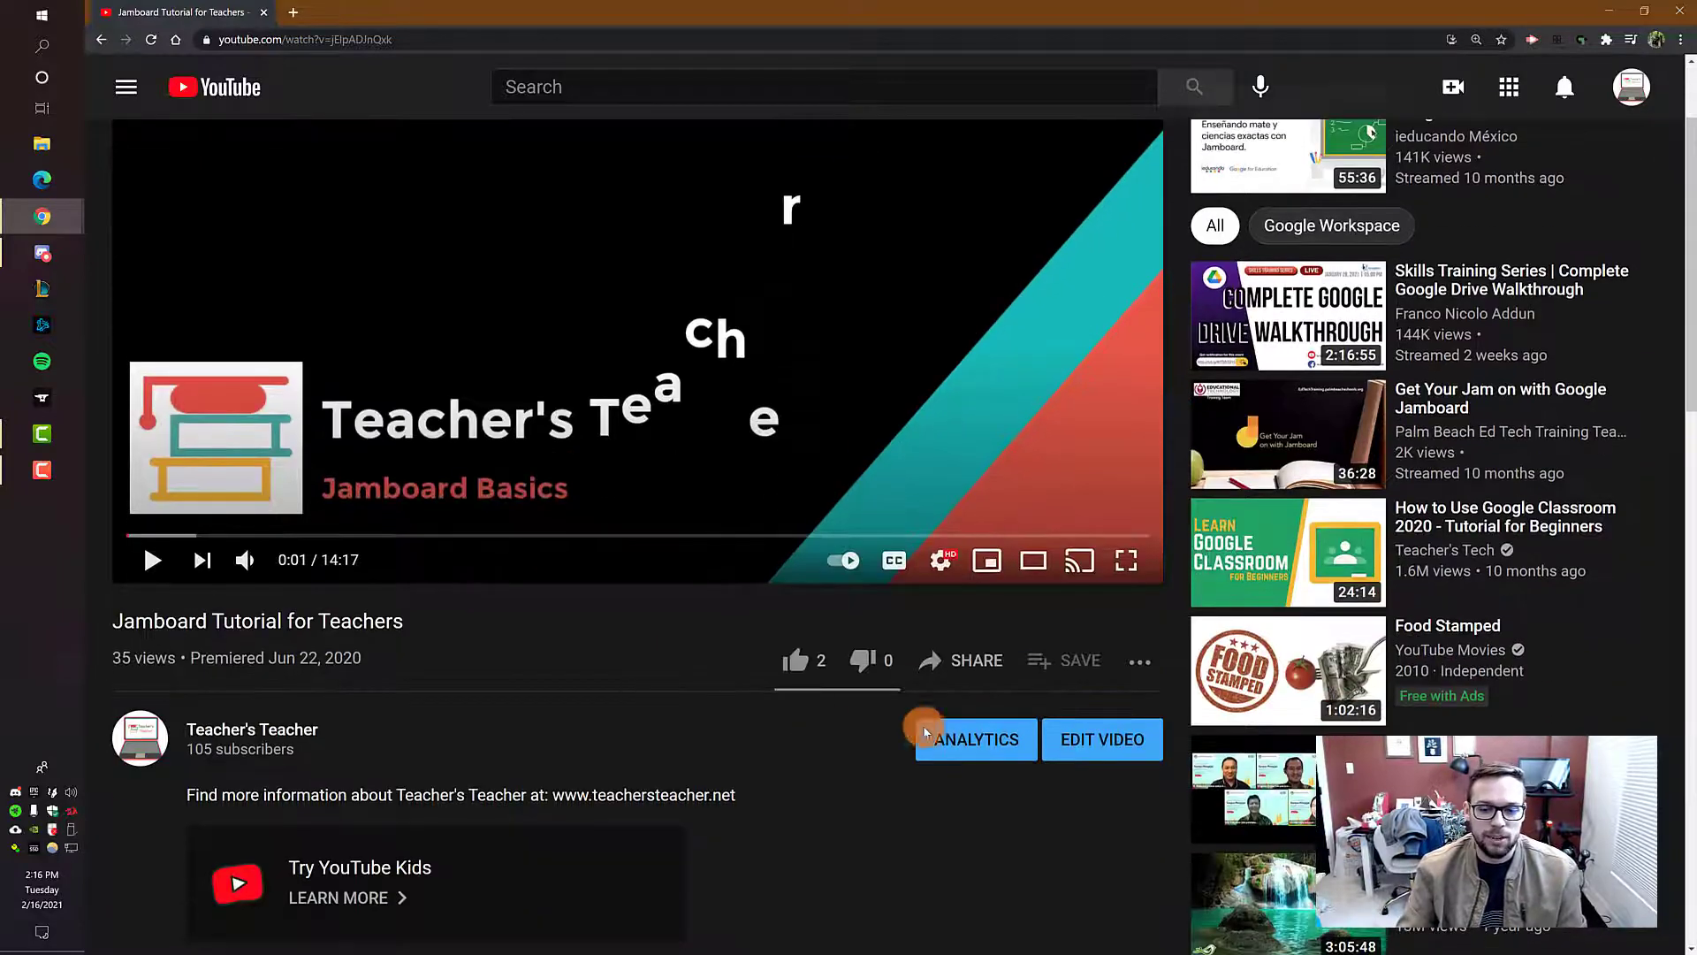
left_click(1119, 744)
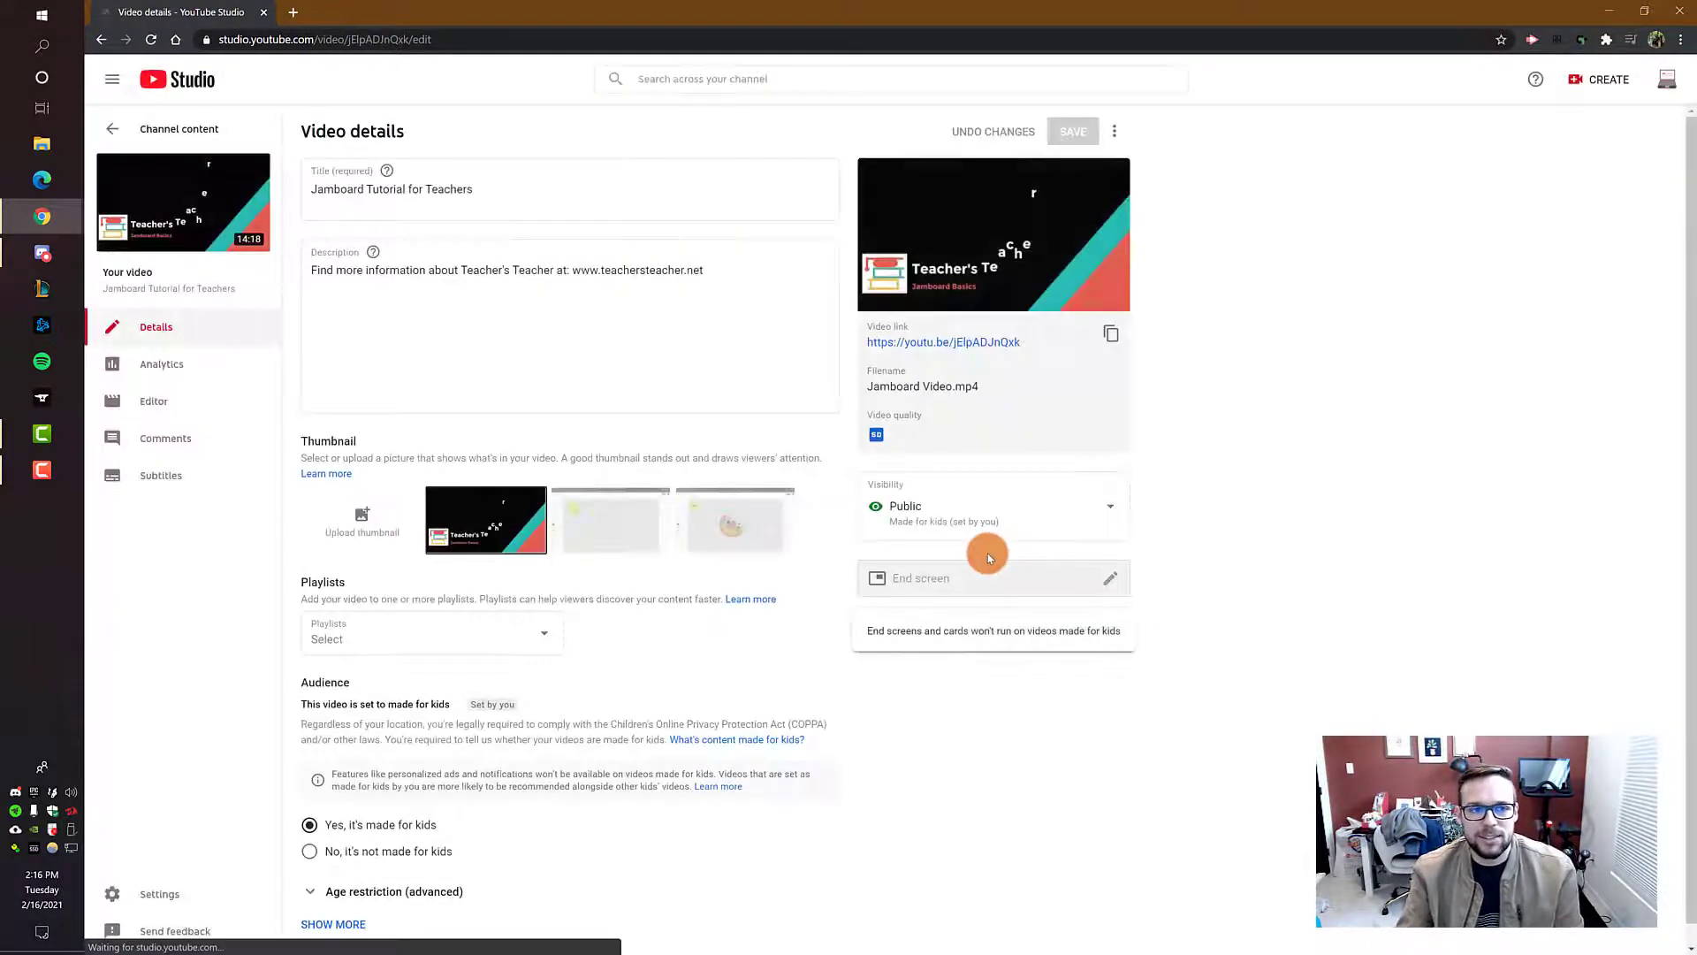
Step: Add the timestamp line "Intro 0:00 - 0:15" to the video description, separated from the existing text by a blank line
left_click(745, 276)
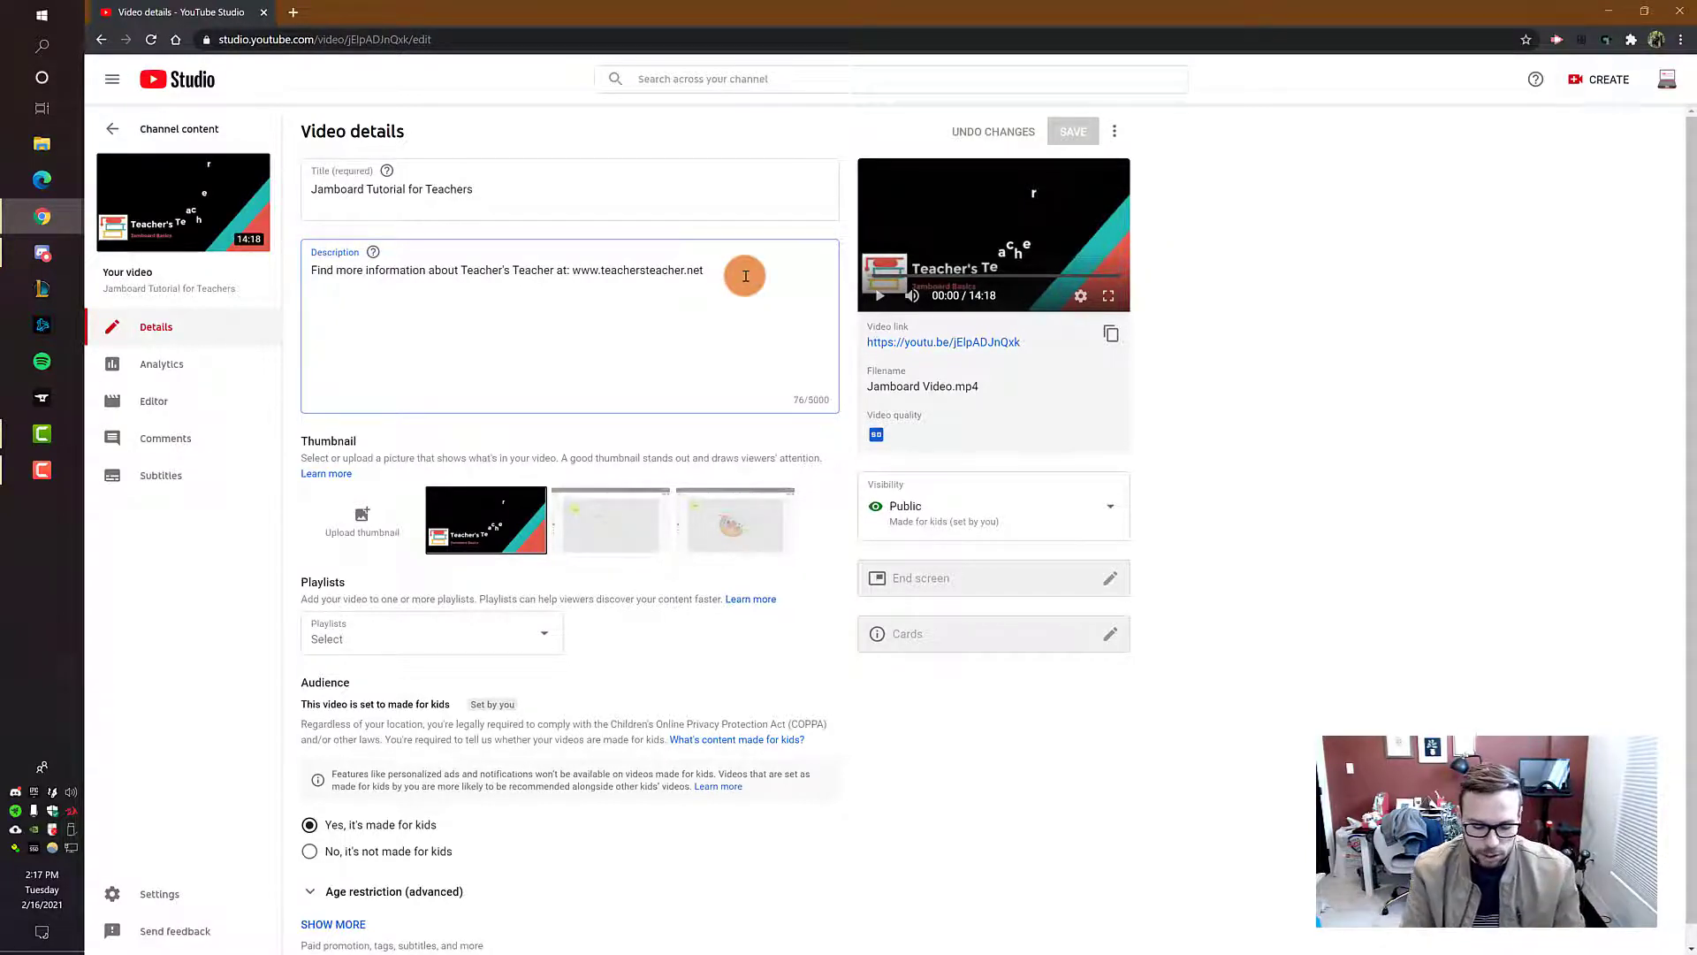
key("Return")
key("Return")
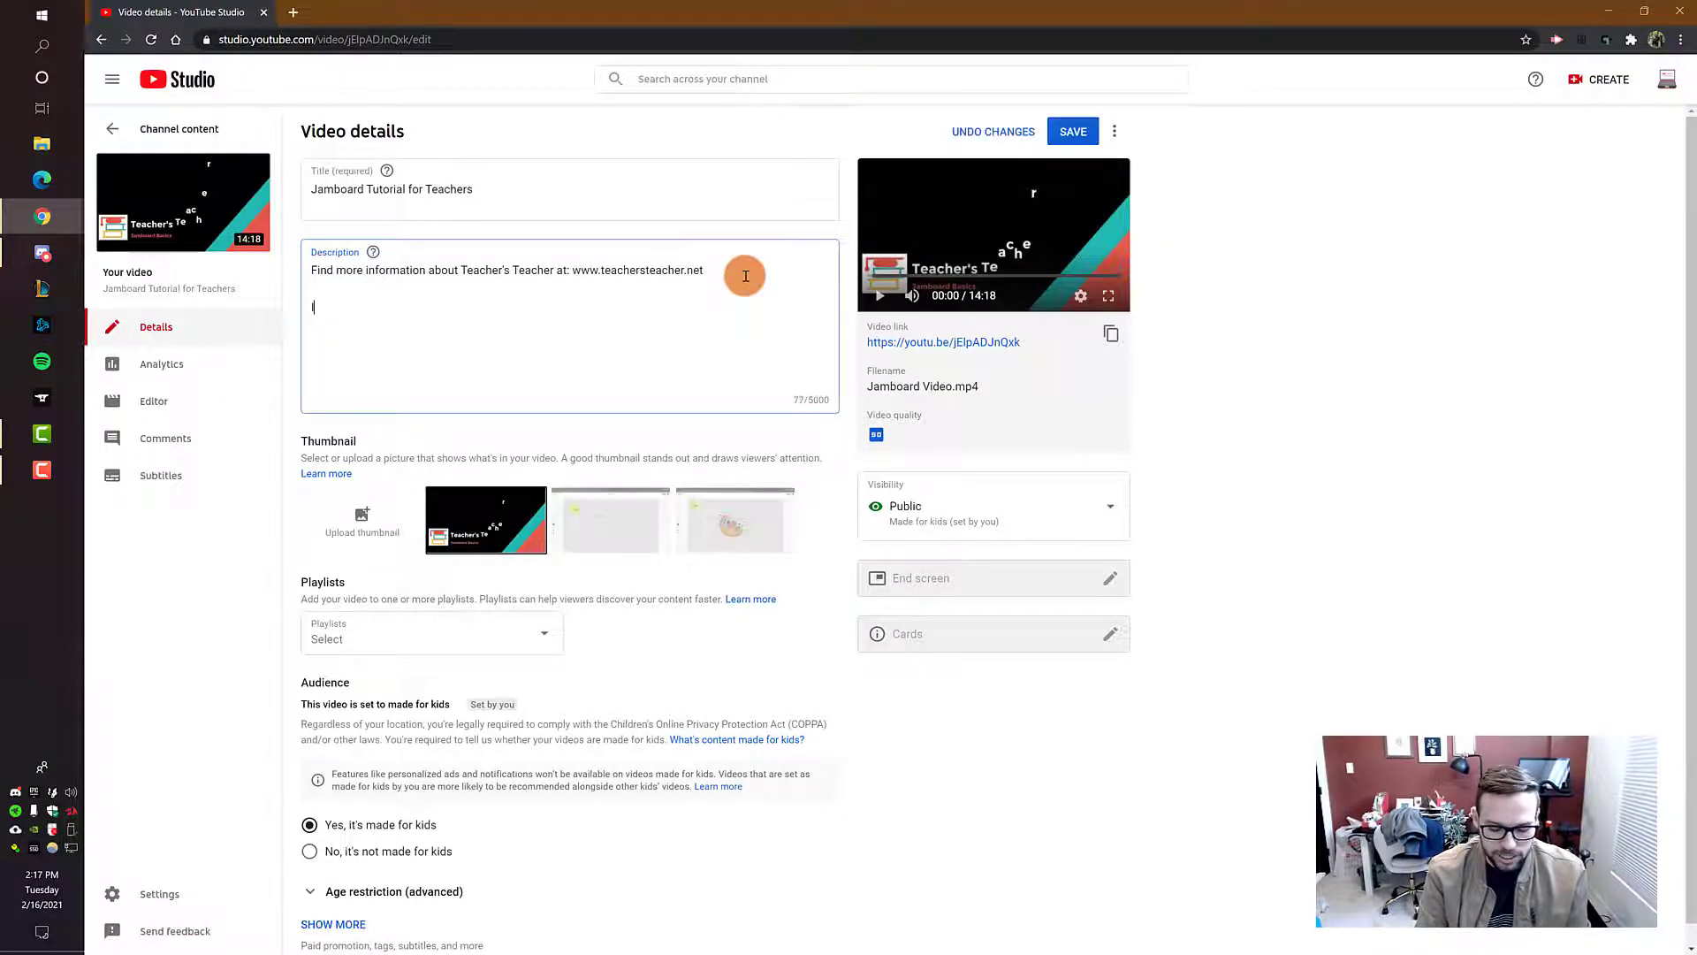
type("Intro")
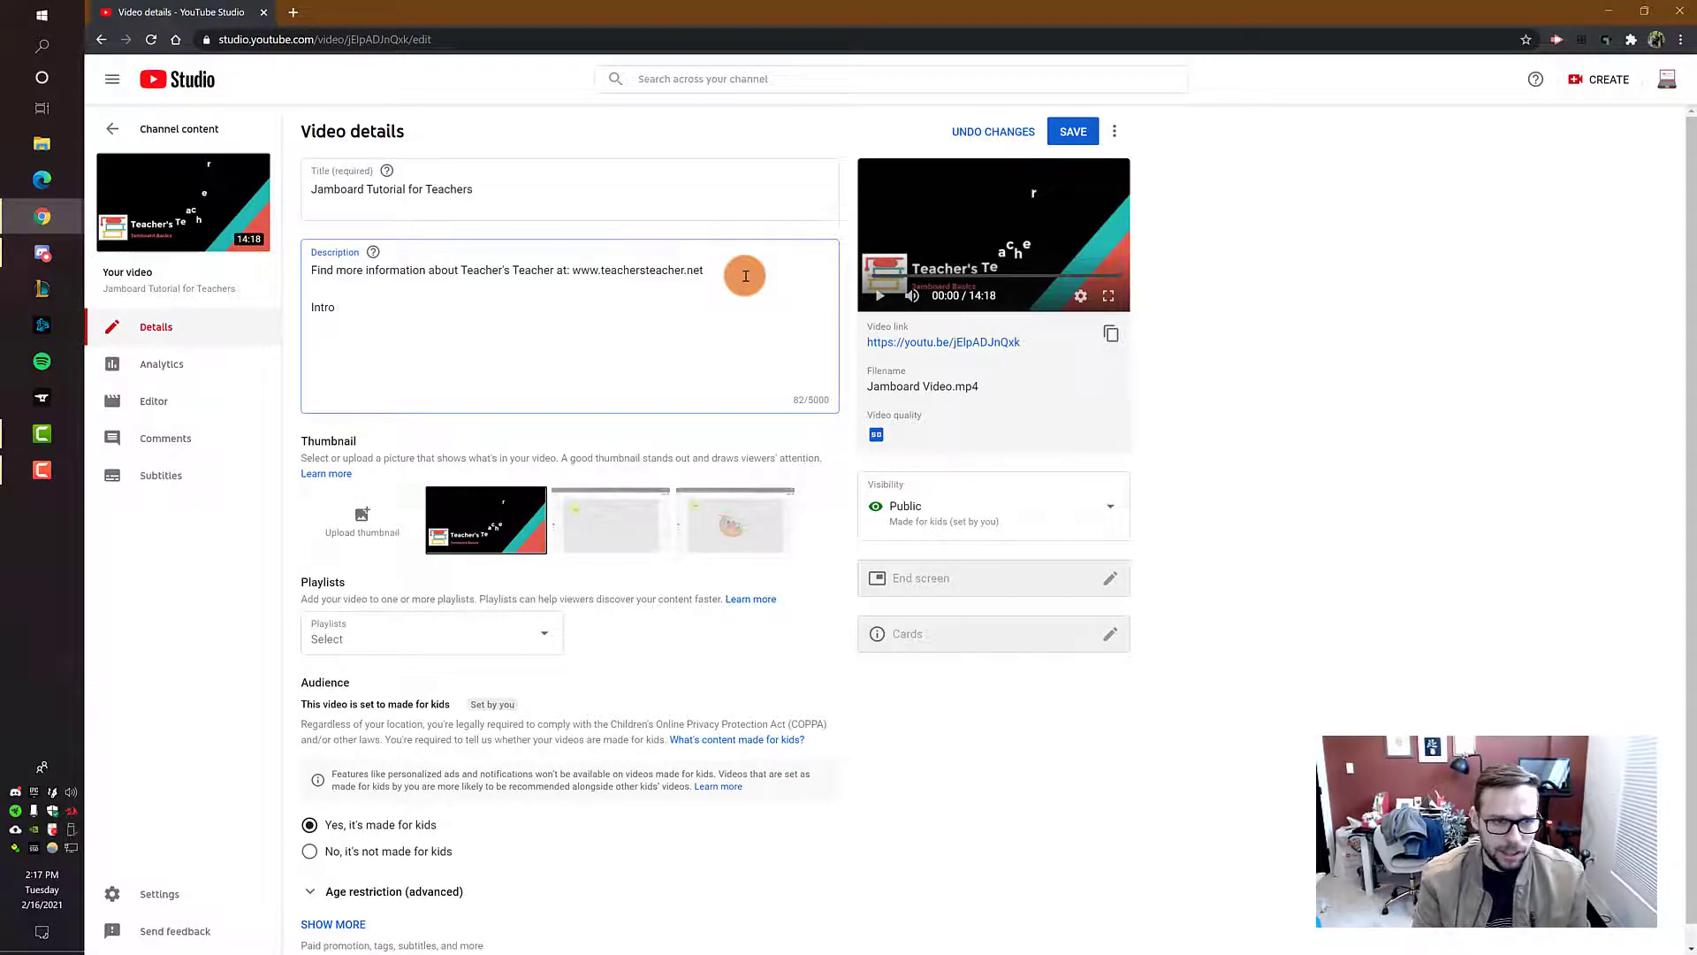
type(")")
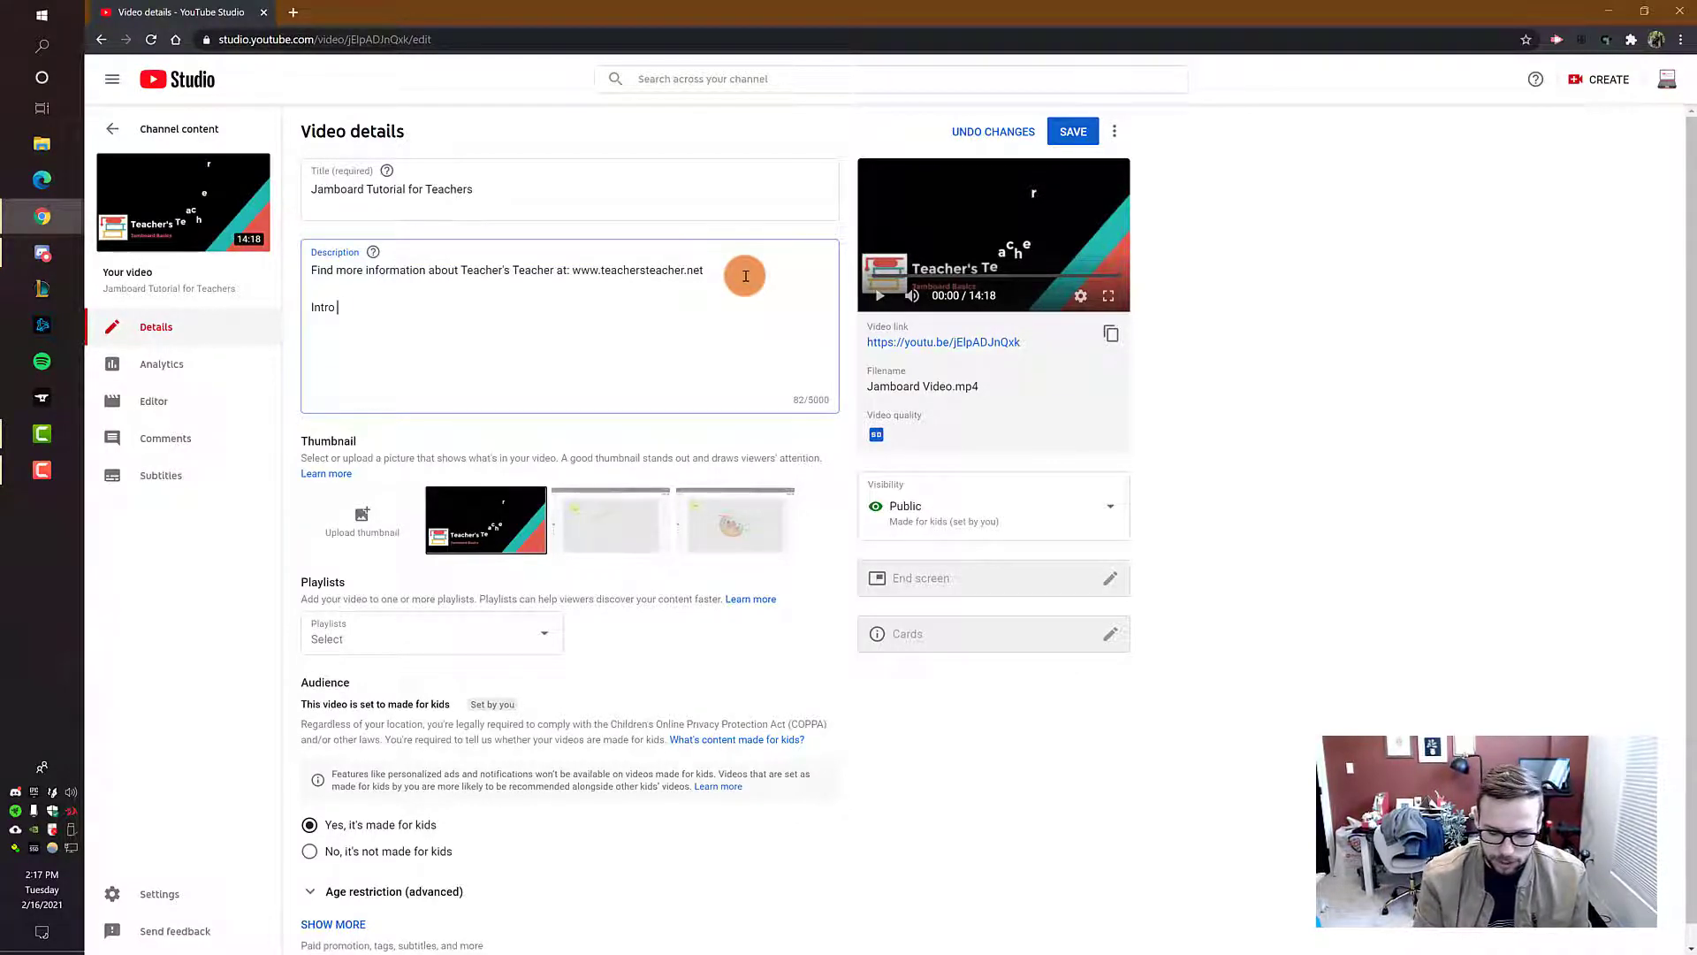
type(")")
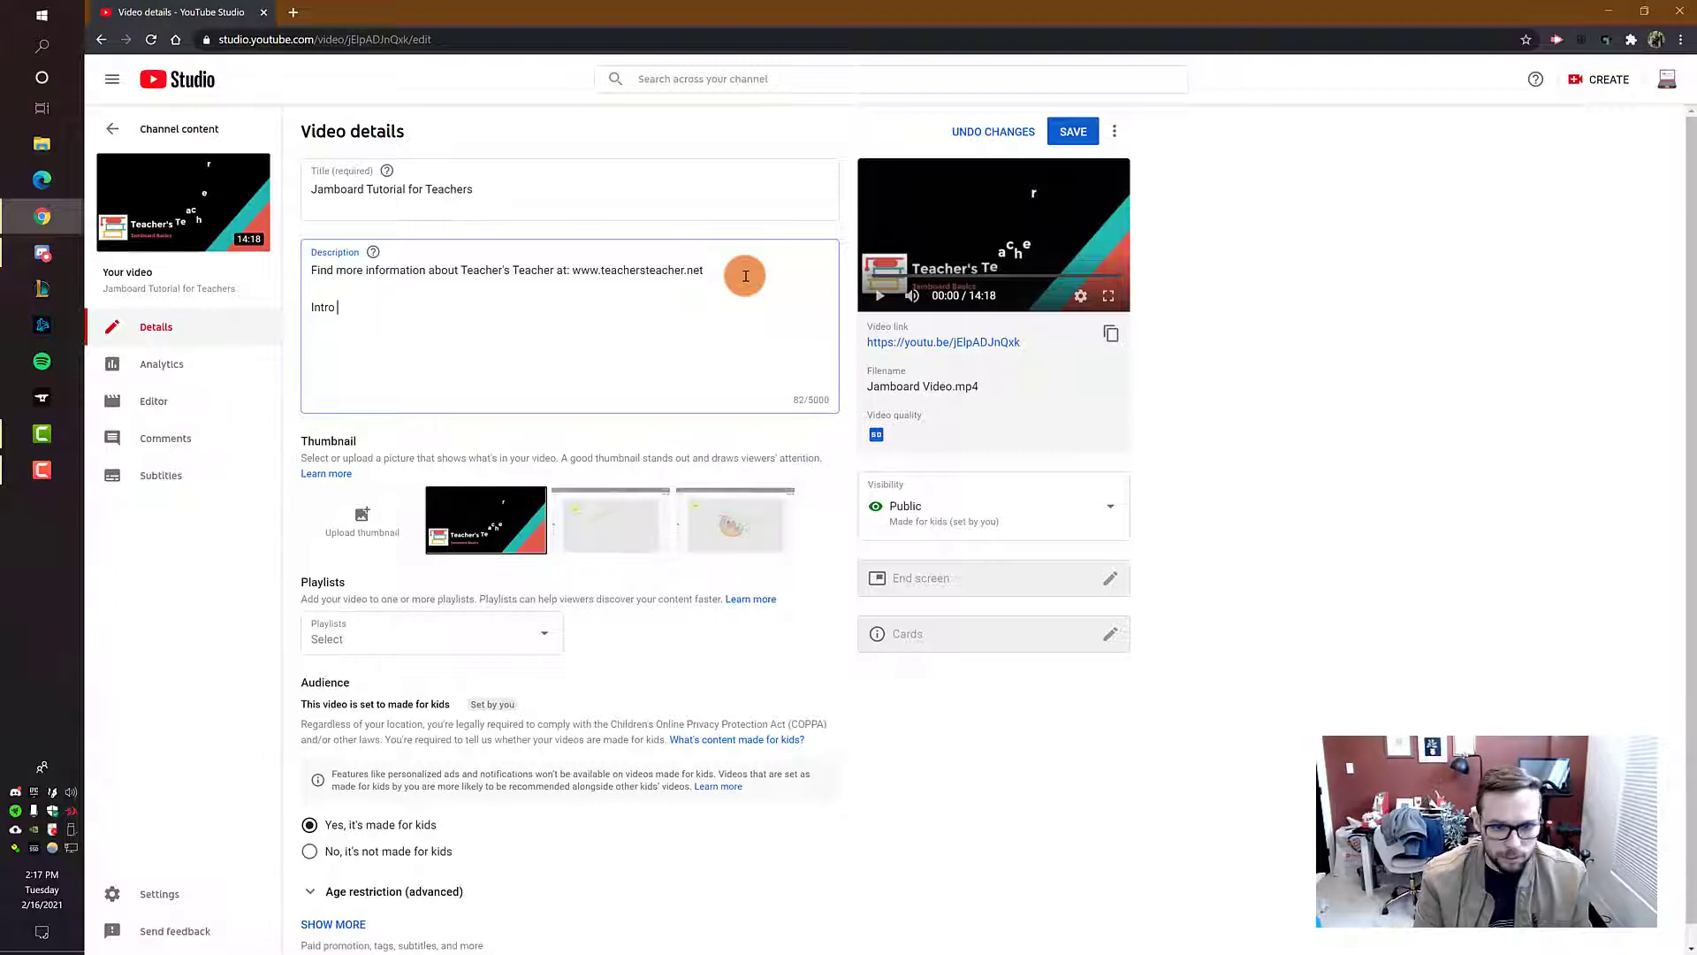
type(":00 -")
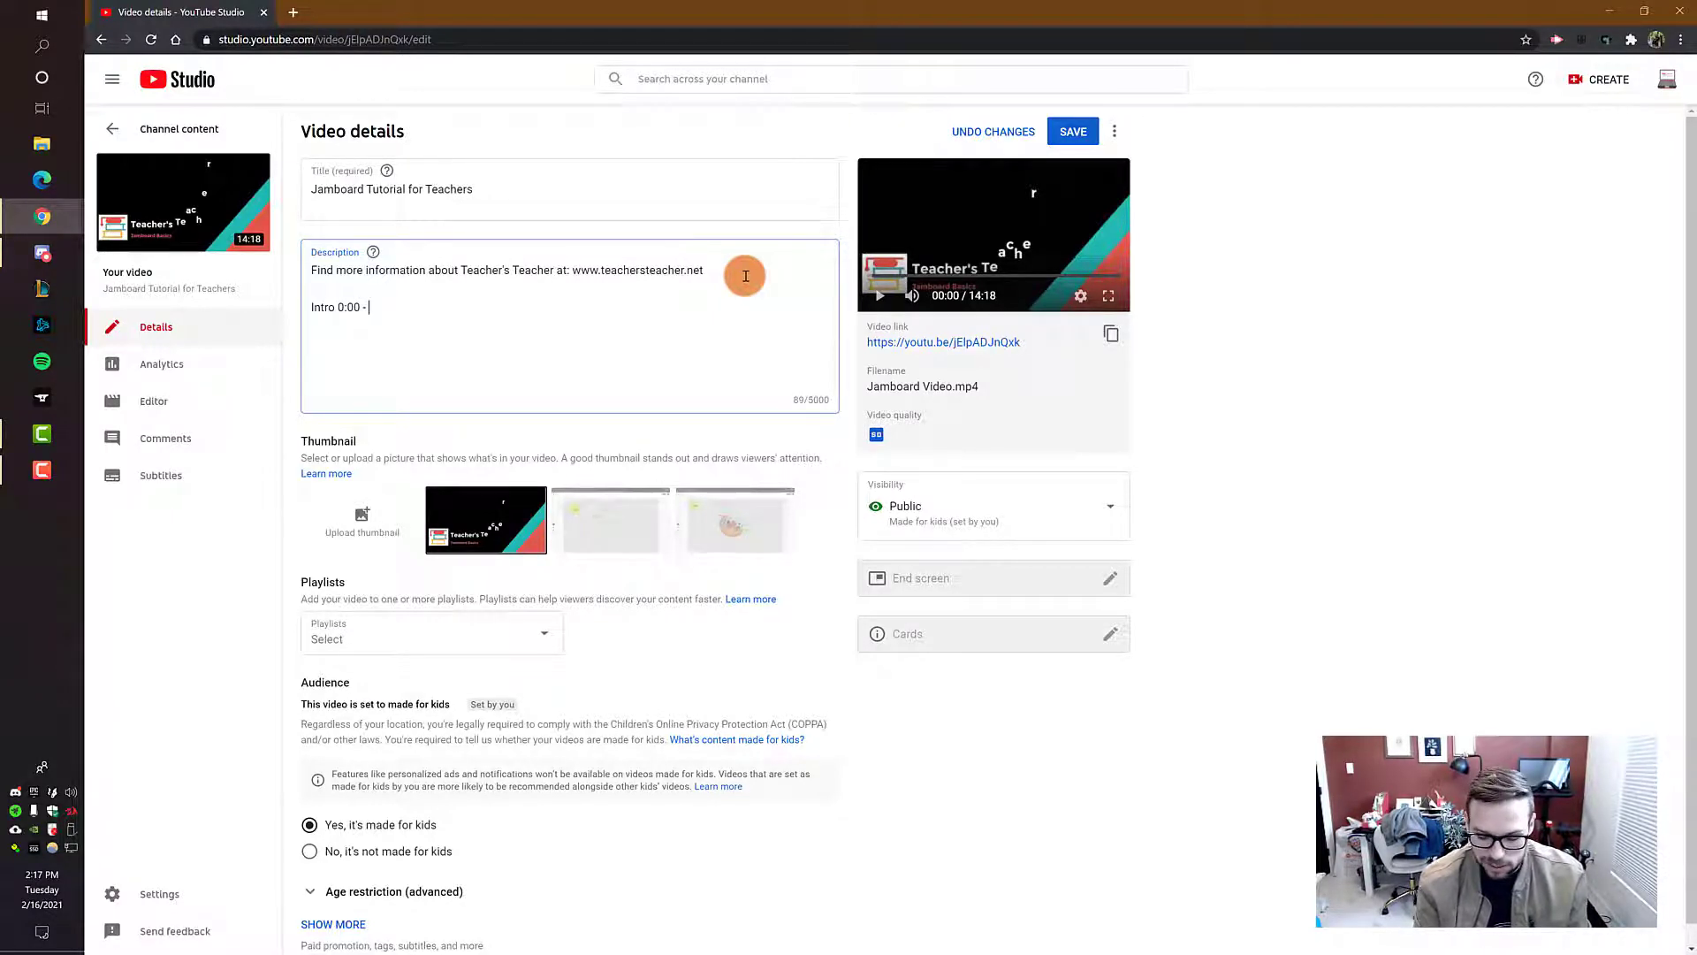
type(");")
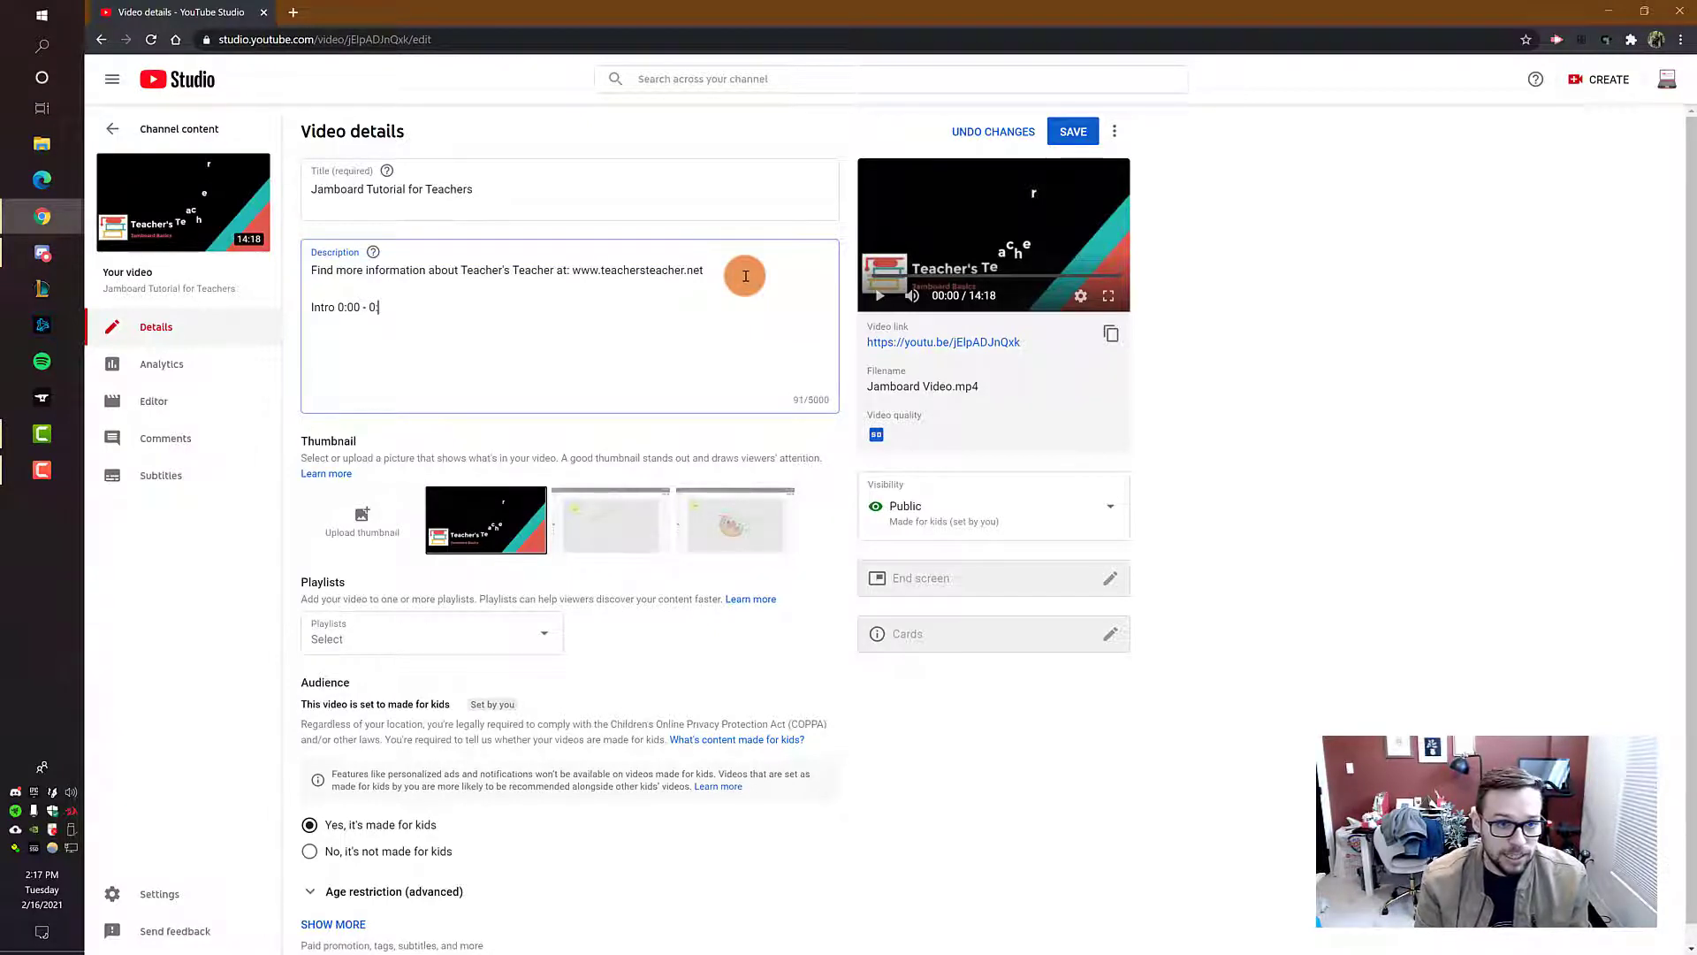
type("15")
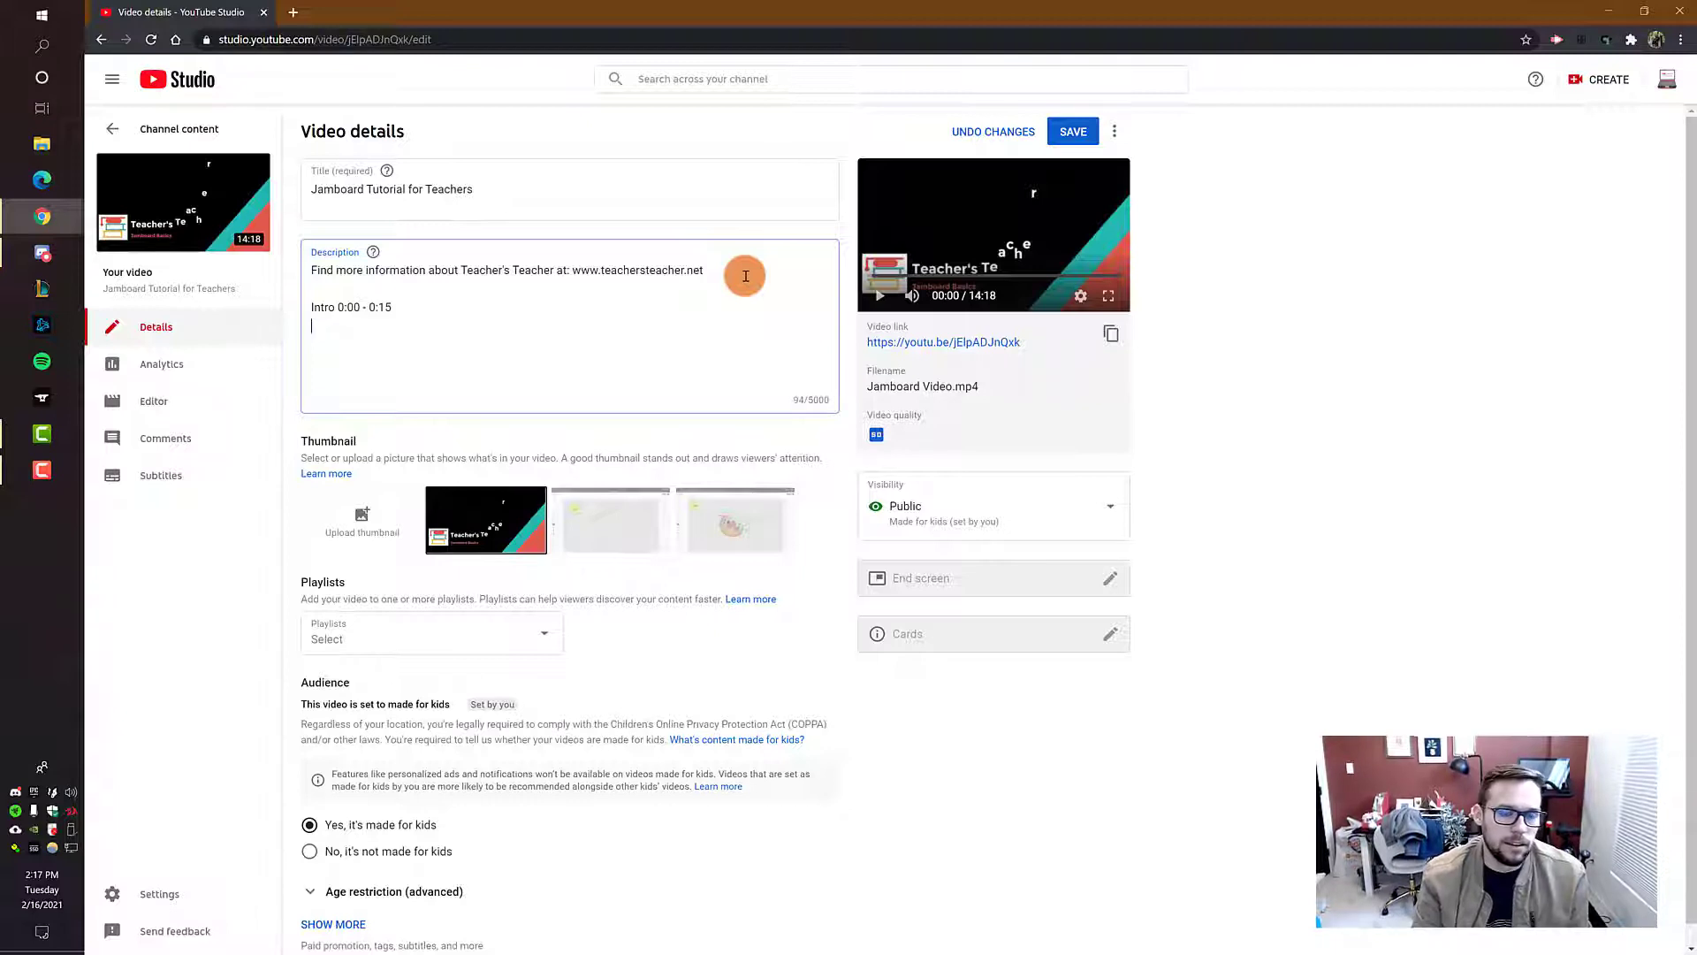
type("Ja")
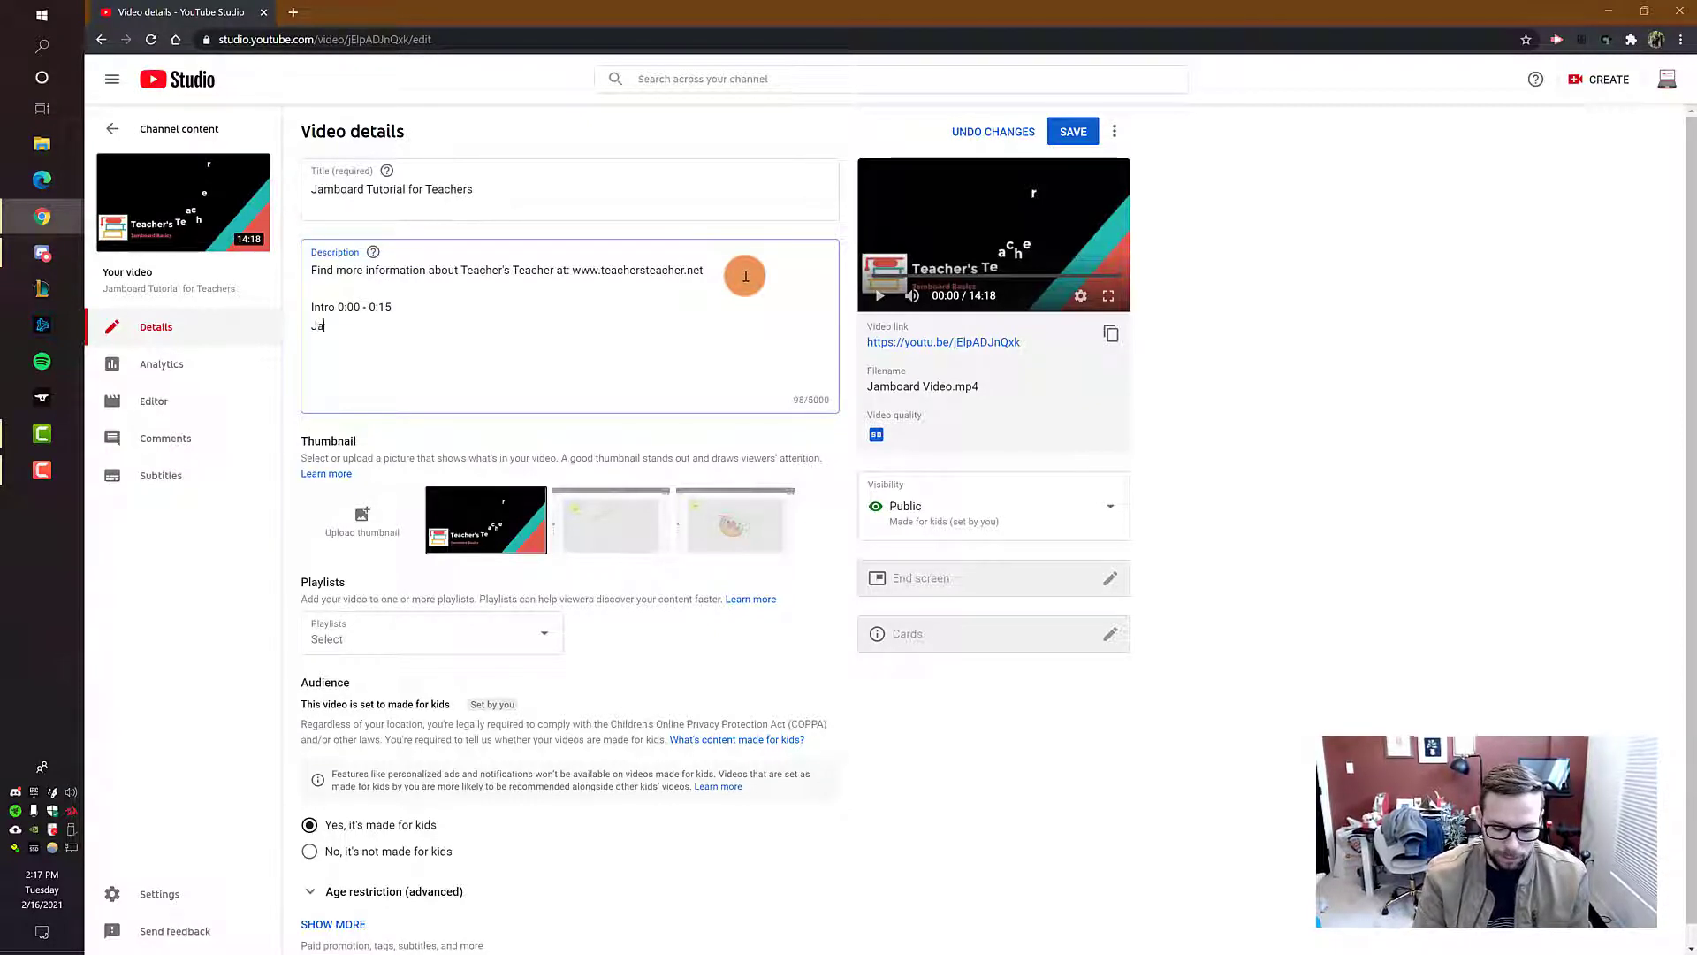
type("mboard")
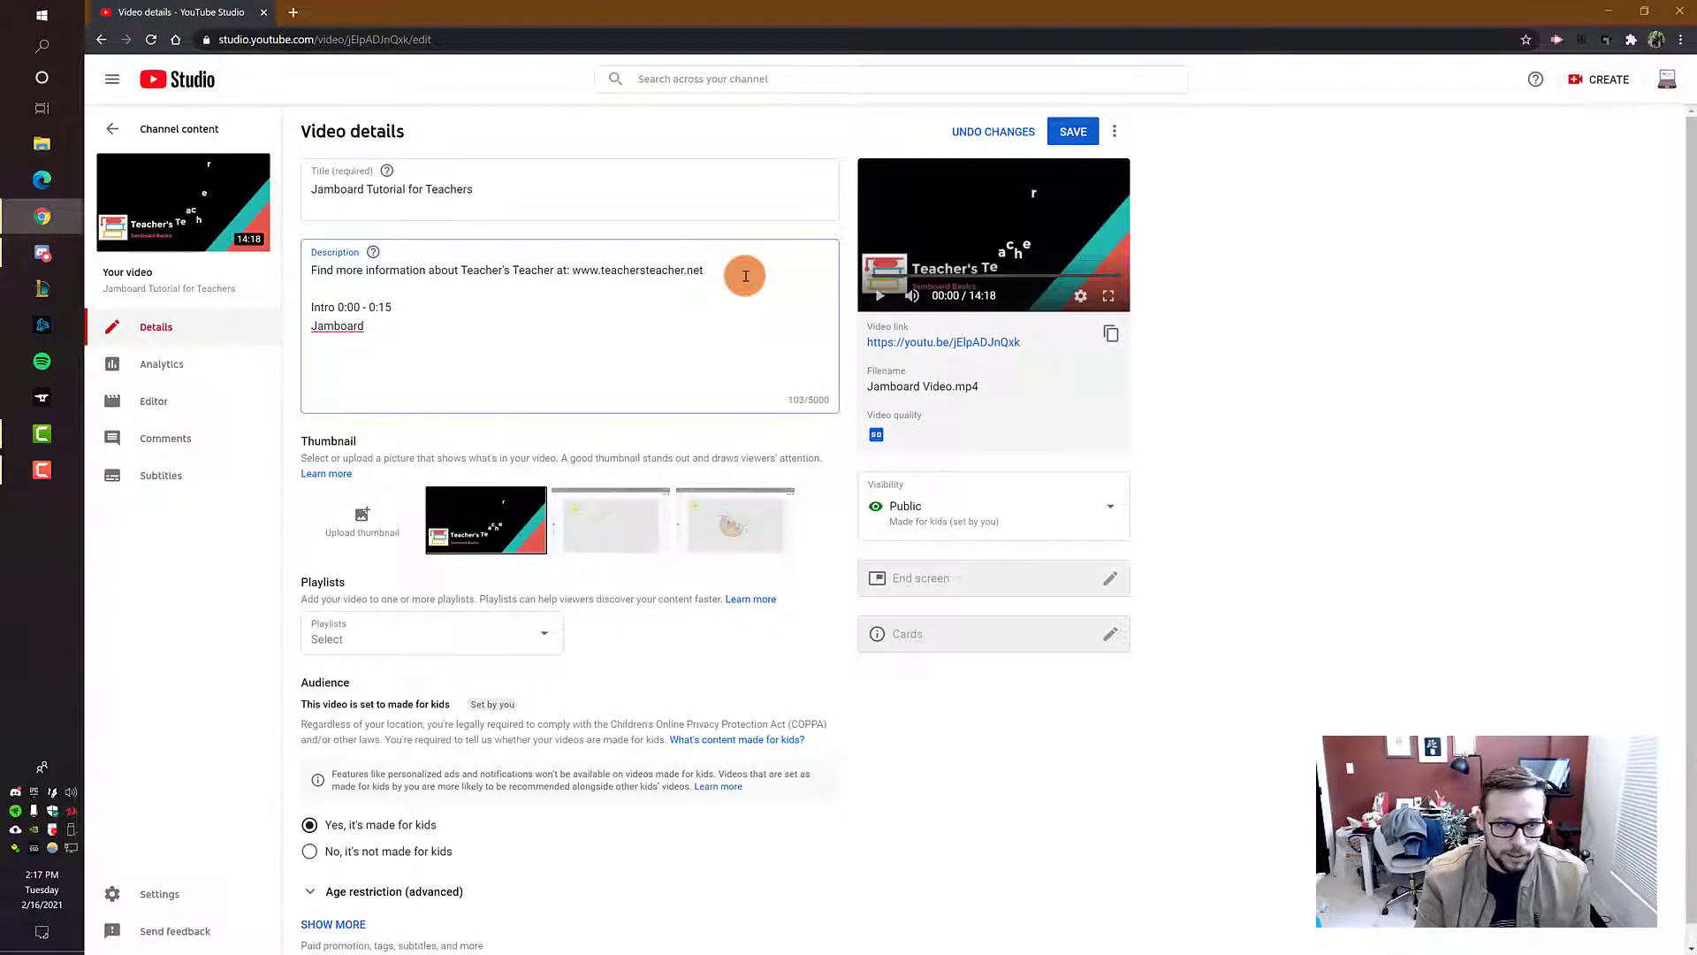
type(" 0:15")
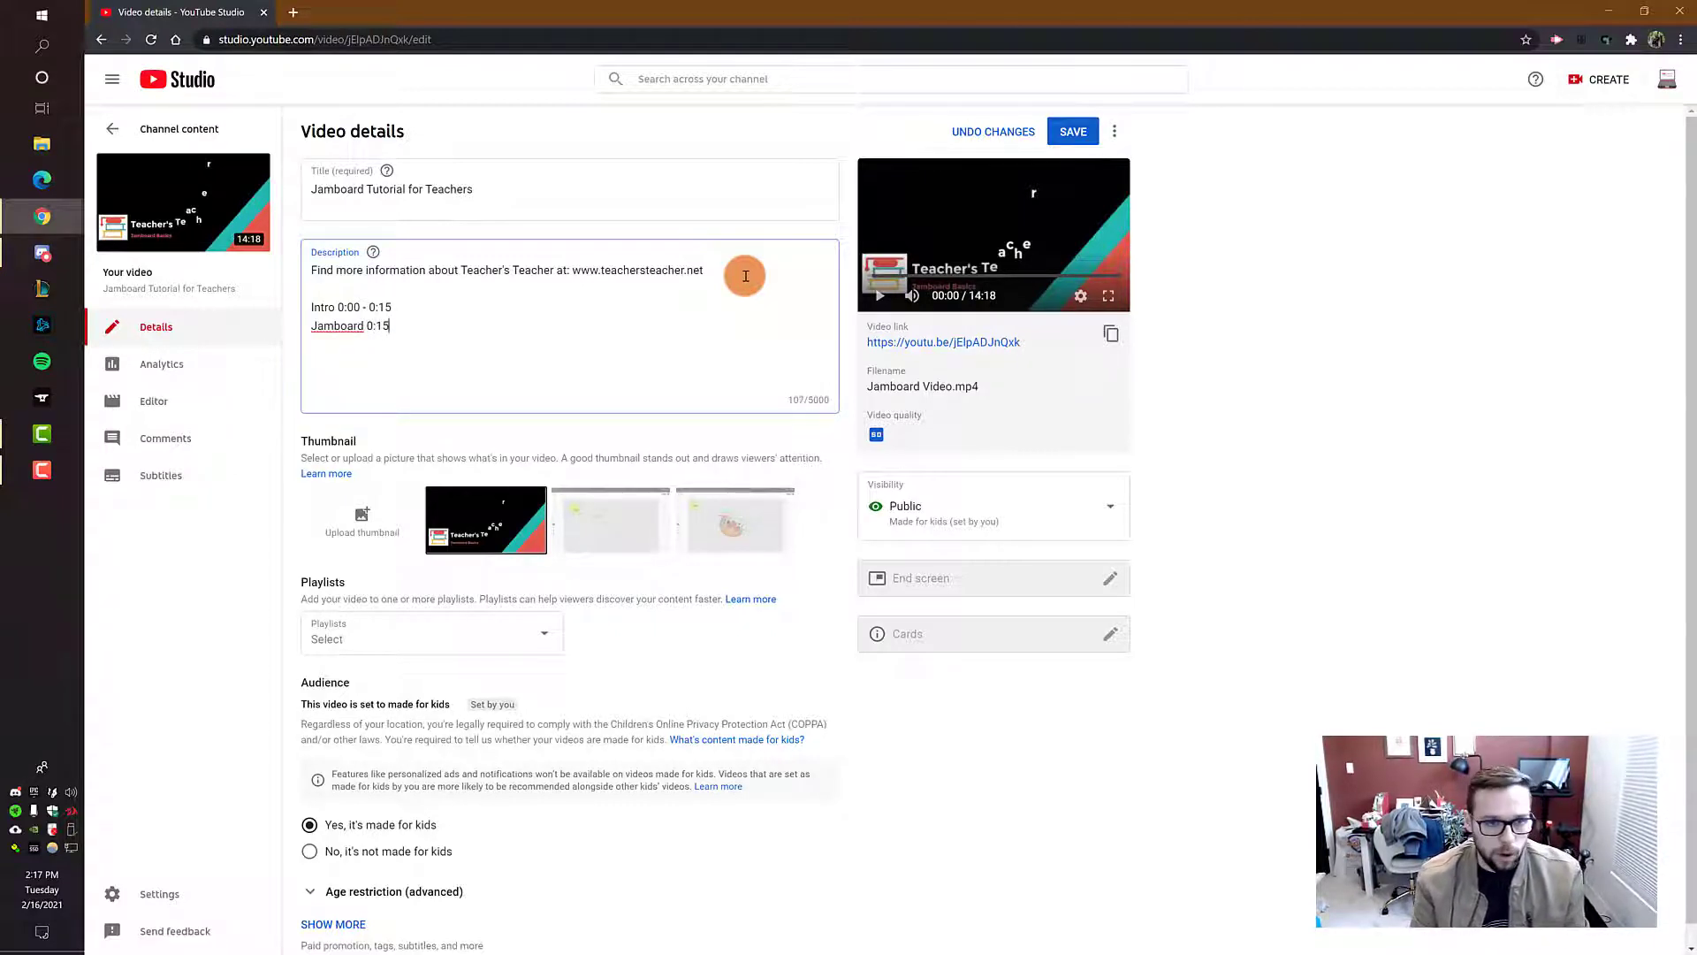
type(" -")
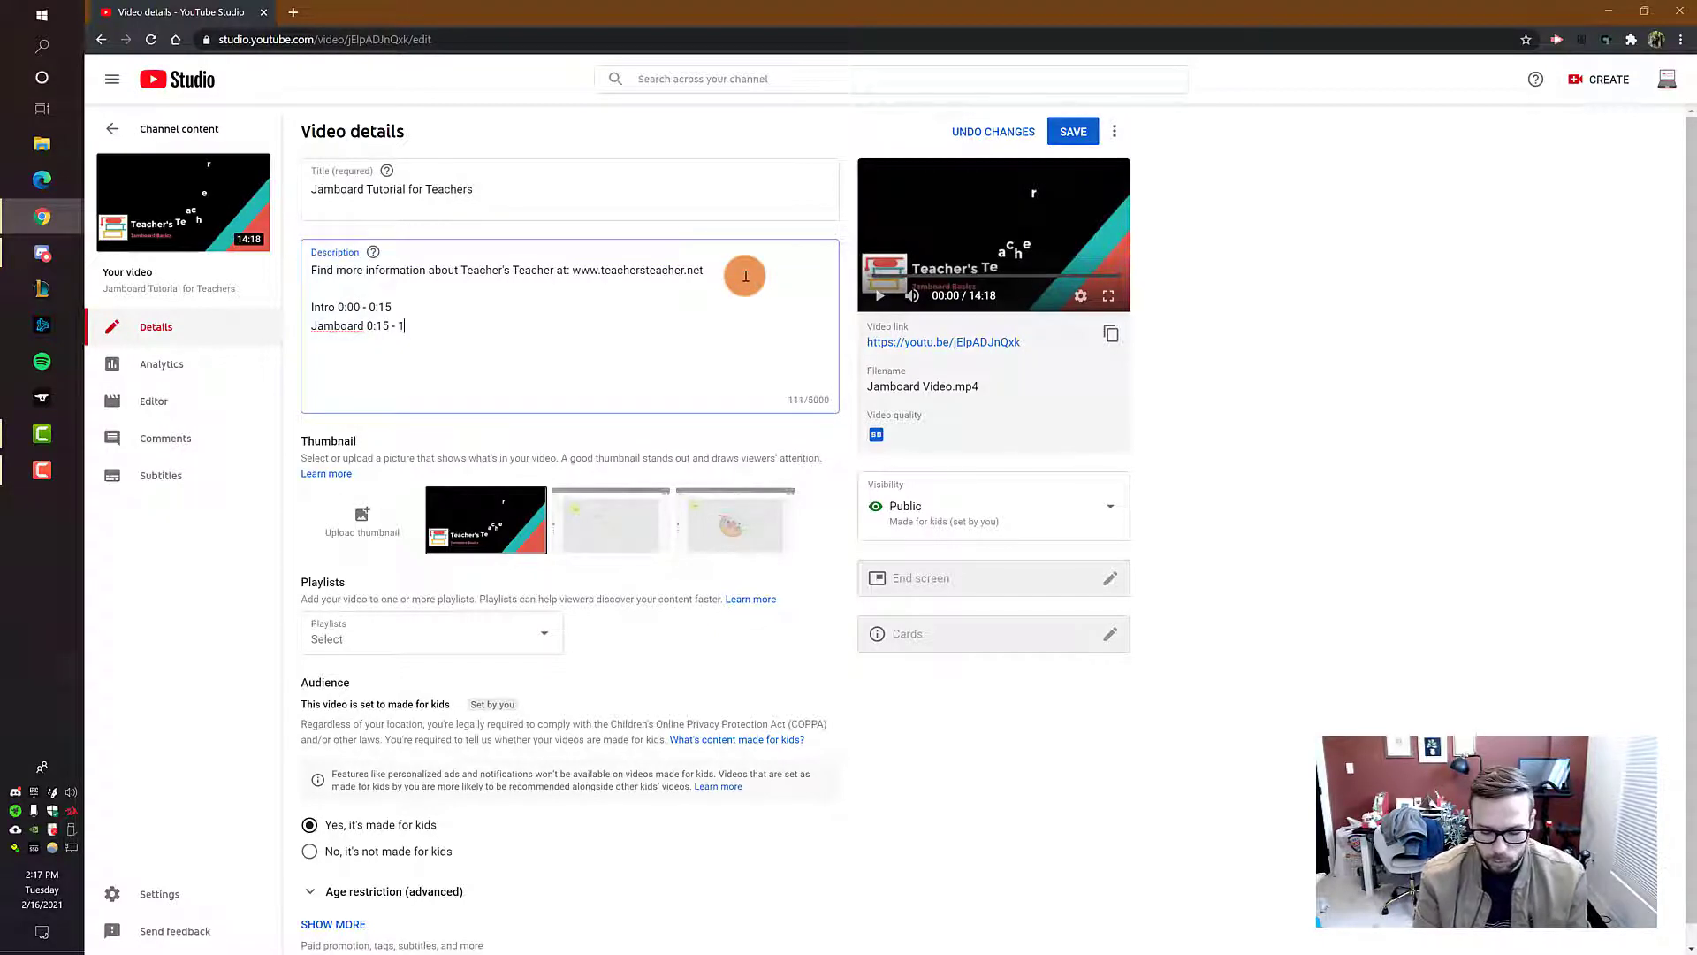
type("1:20")
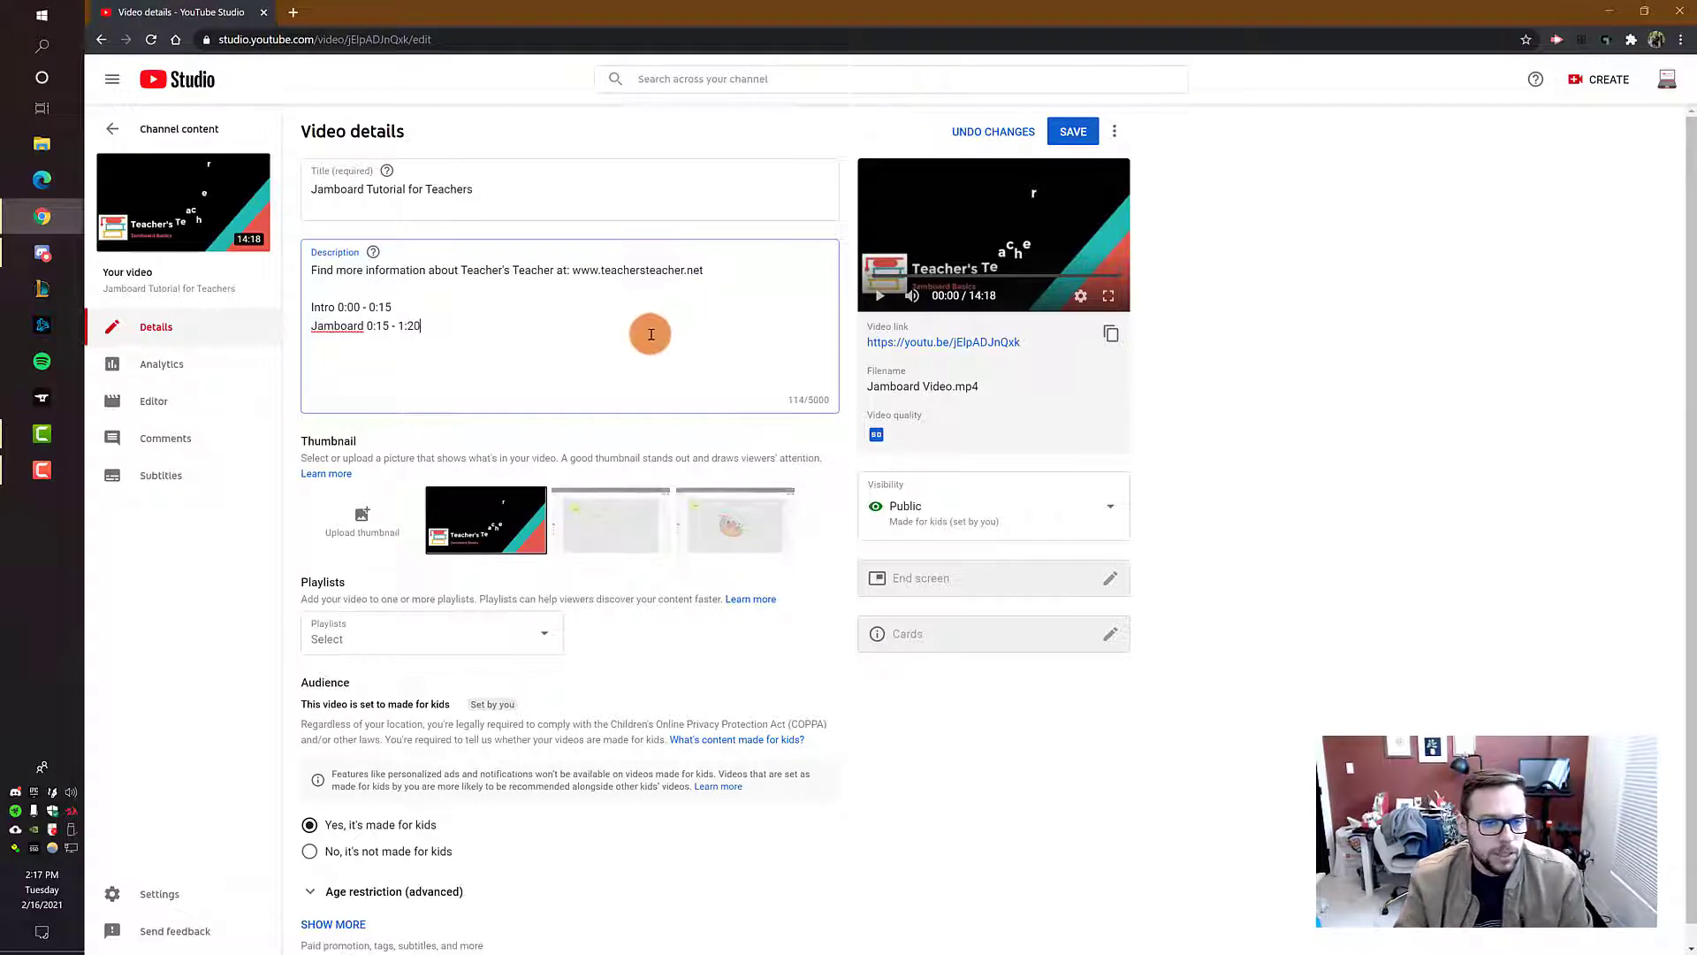
Step: Add a second timestamp line "Jamboard 0:15 - 1:20" to the description and save the video details
left_click(1401, 409)
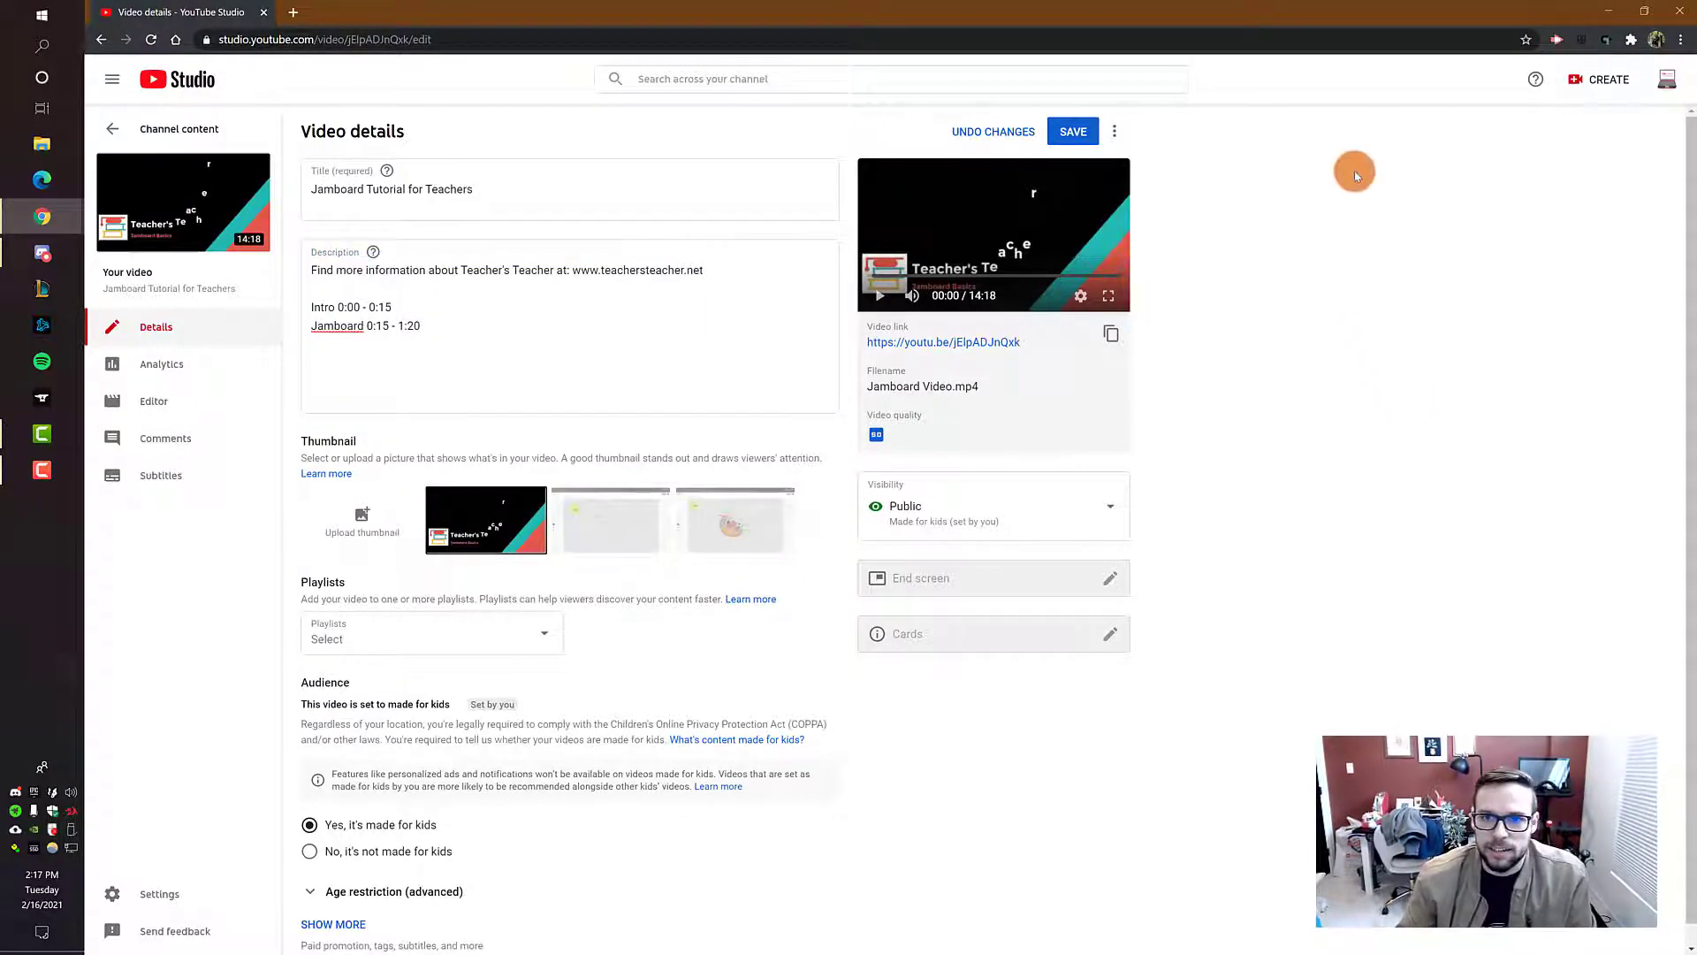
left_click(1073, 140)
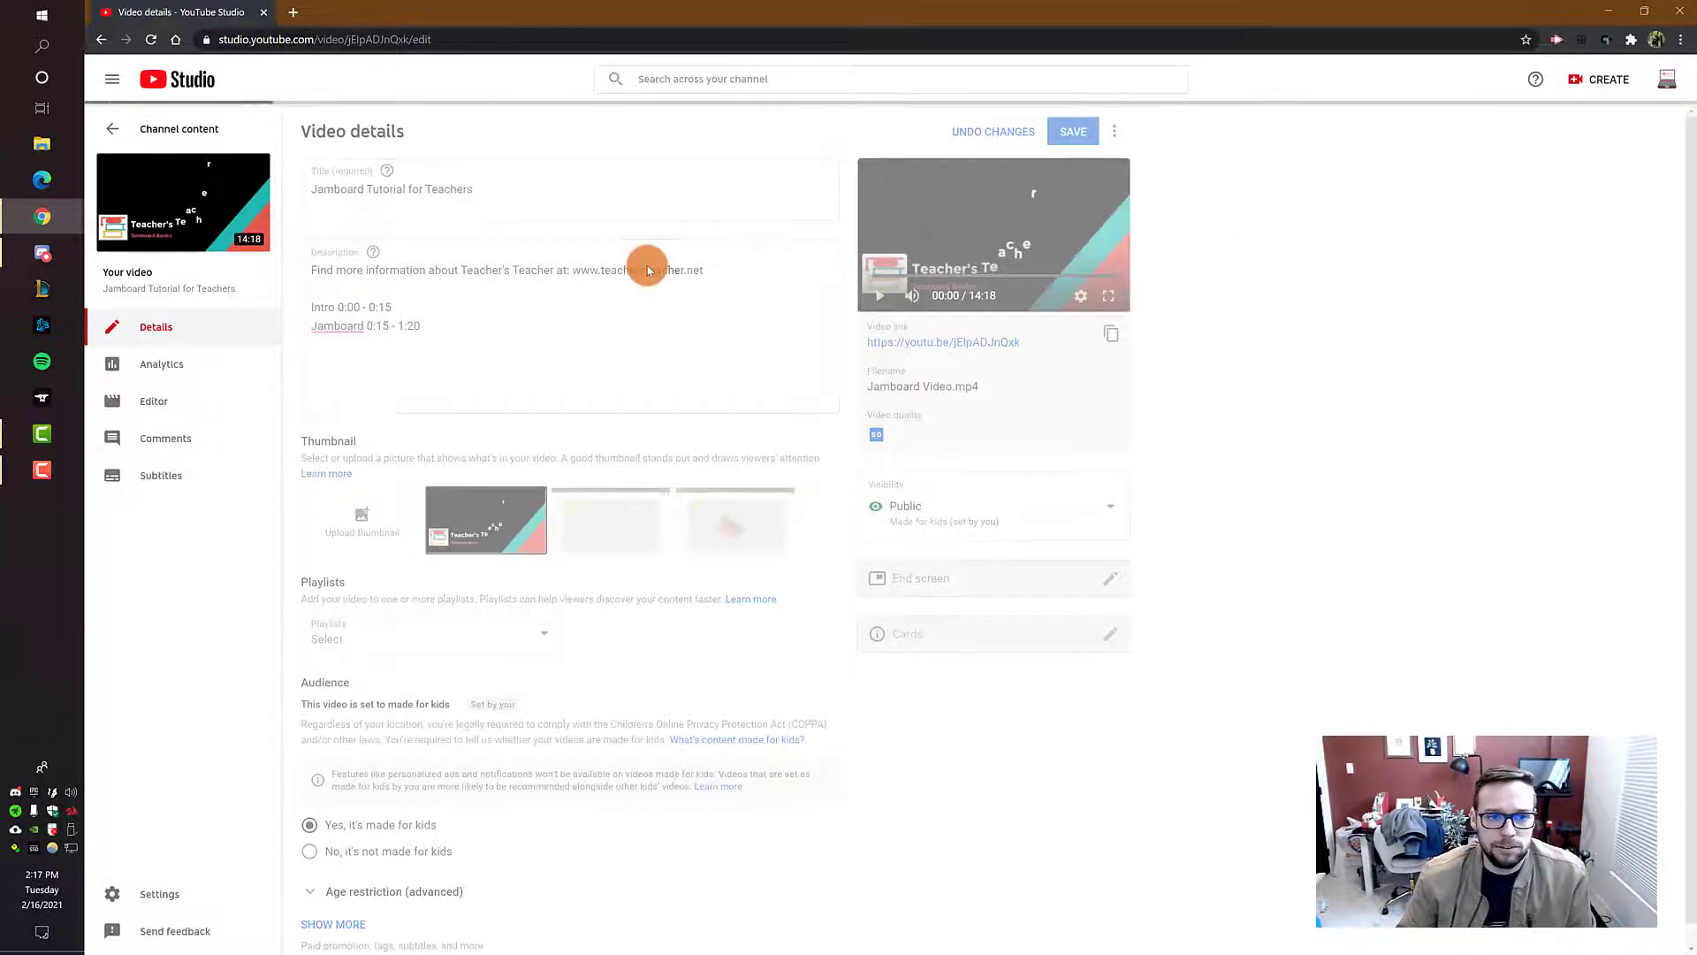
Step: Open the Jamboard video from its link, pause it, and examine the chapters on its timeline and the timestamps in its description
left_click(943, 342)
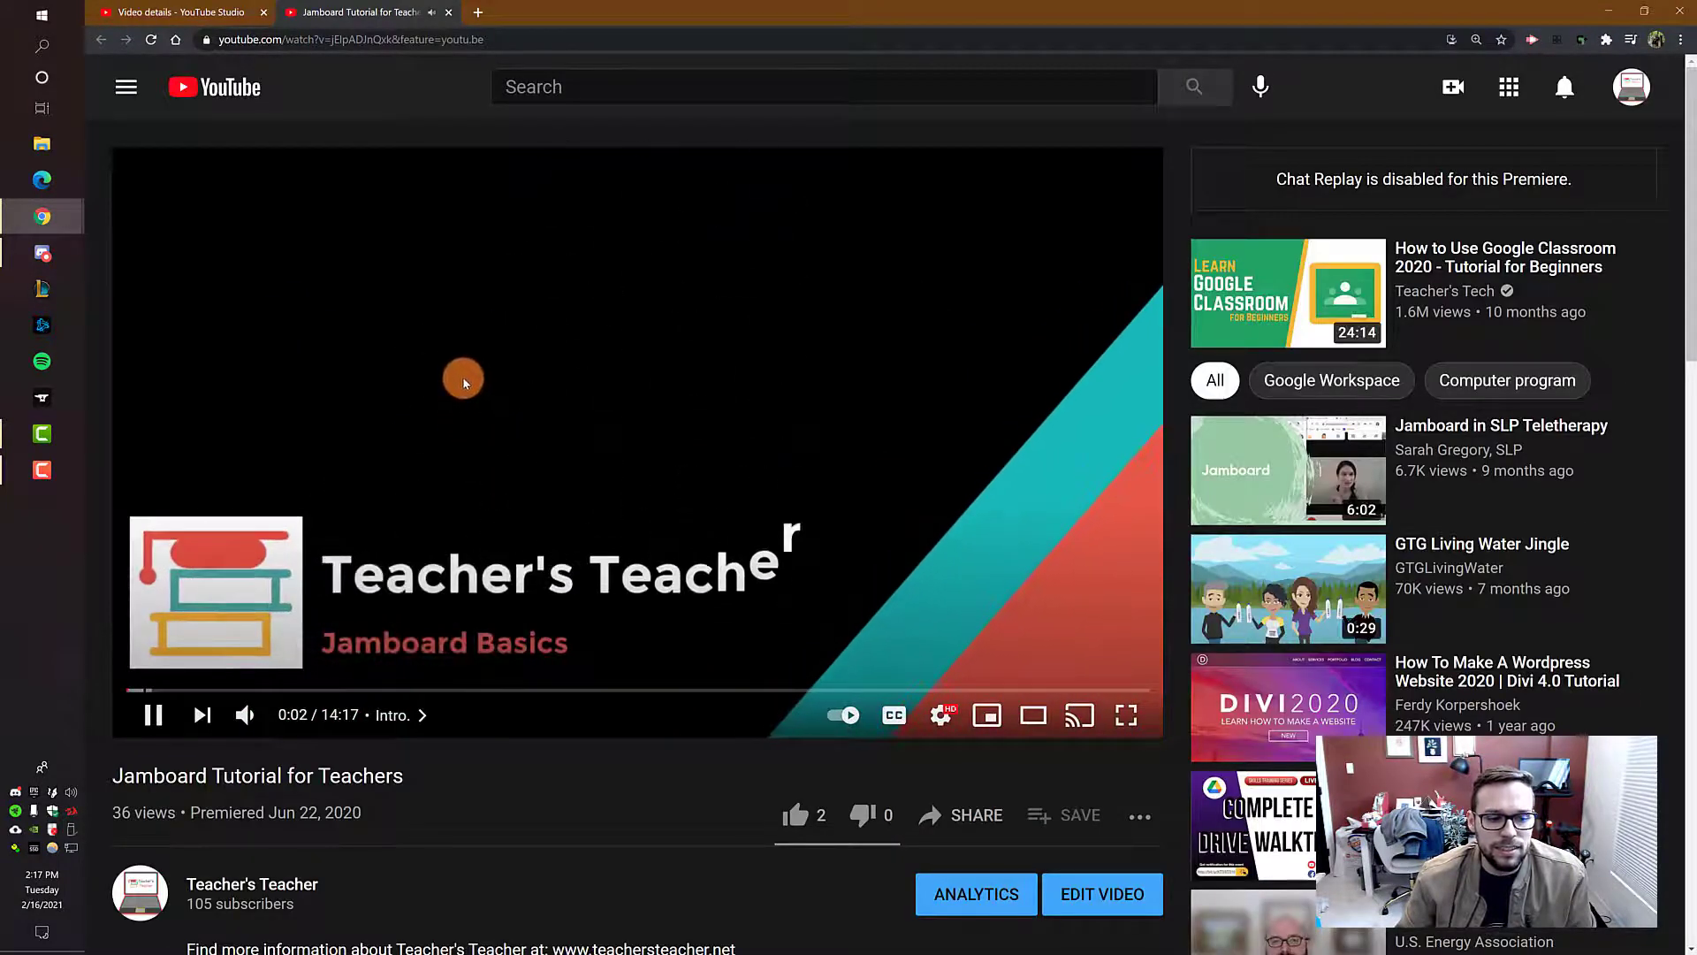
left_click(385, 529)
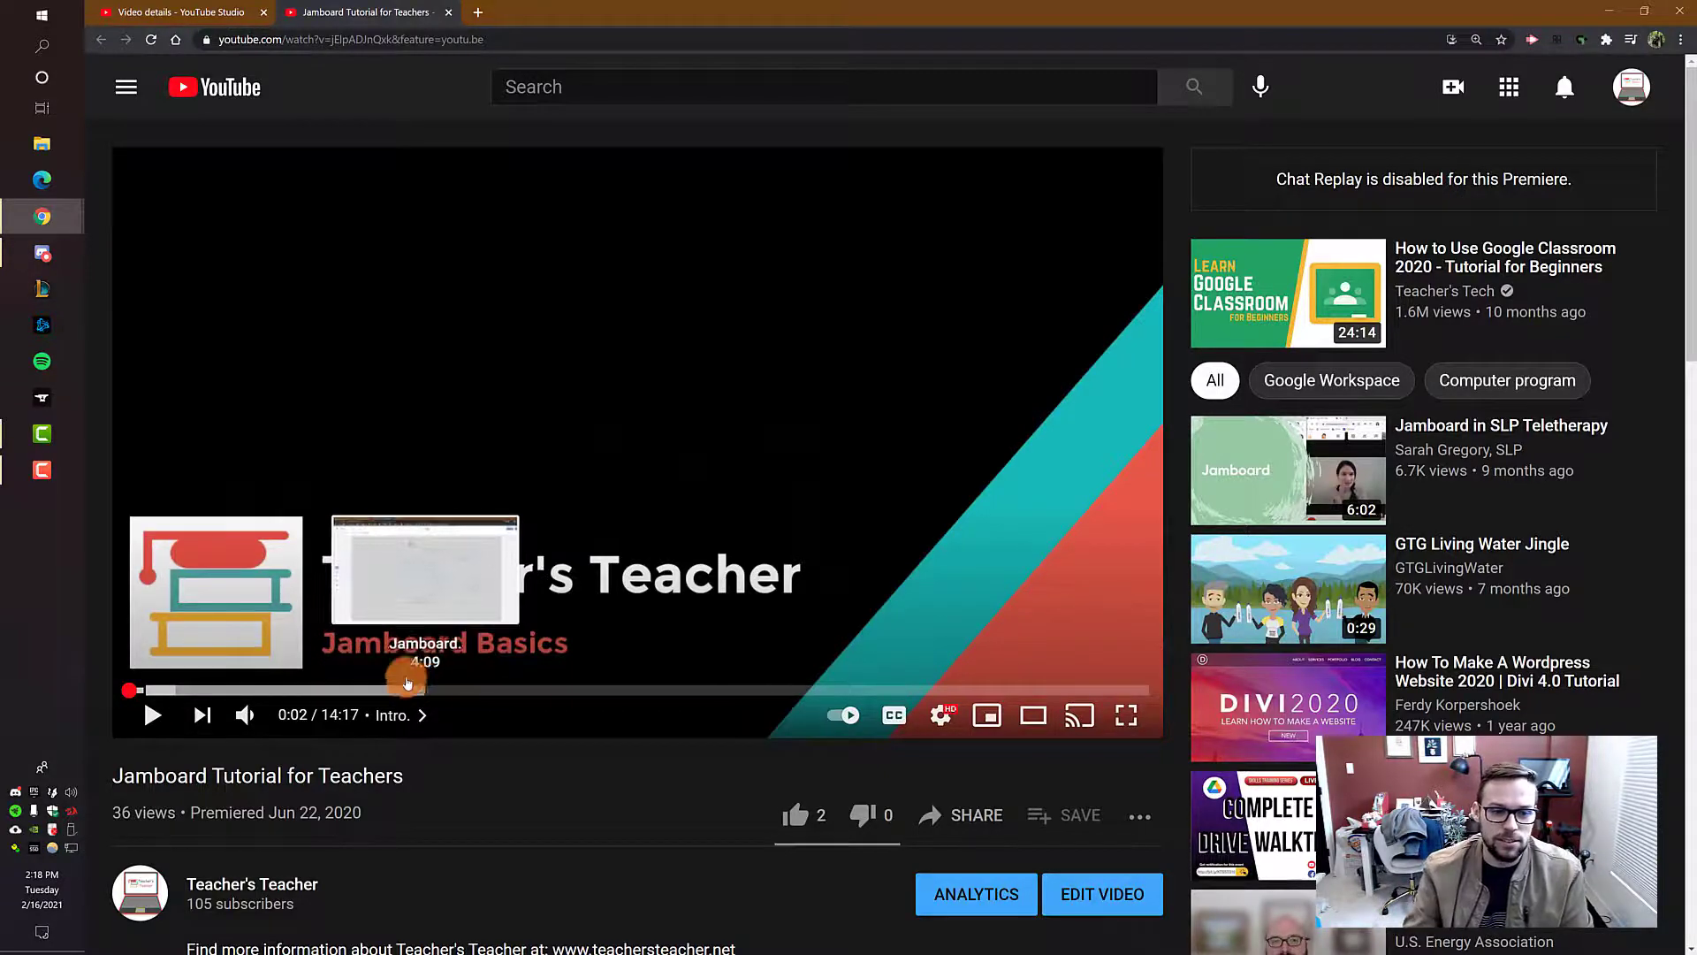
scroll(644, 443, "down", 4)
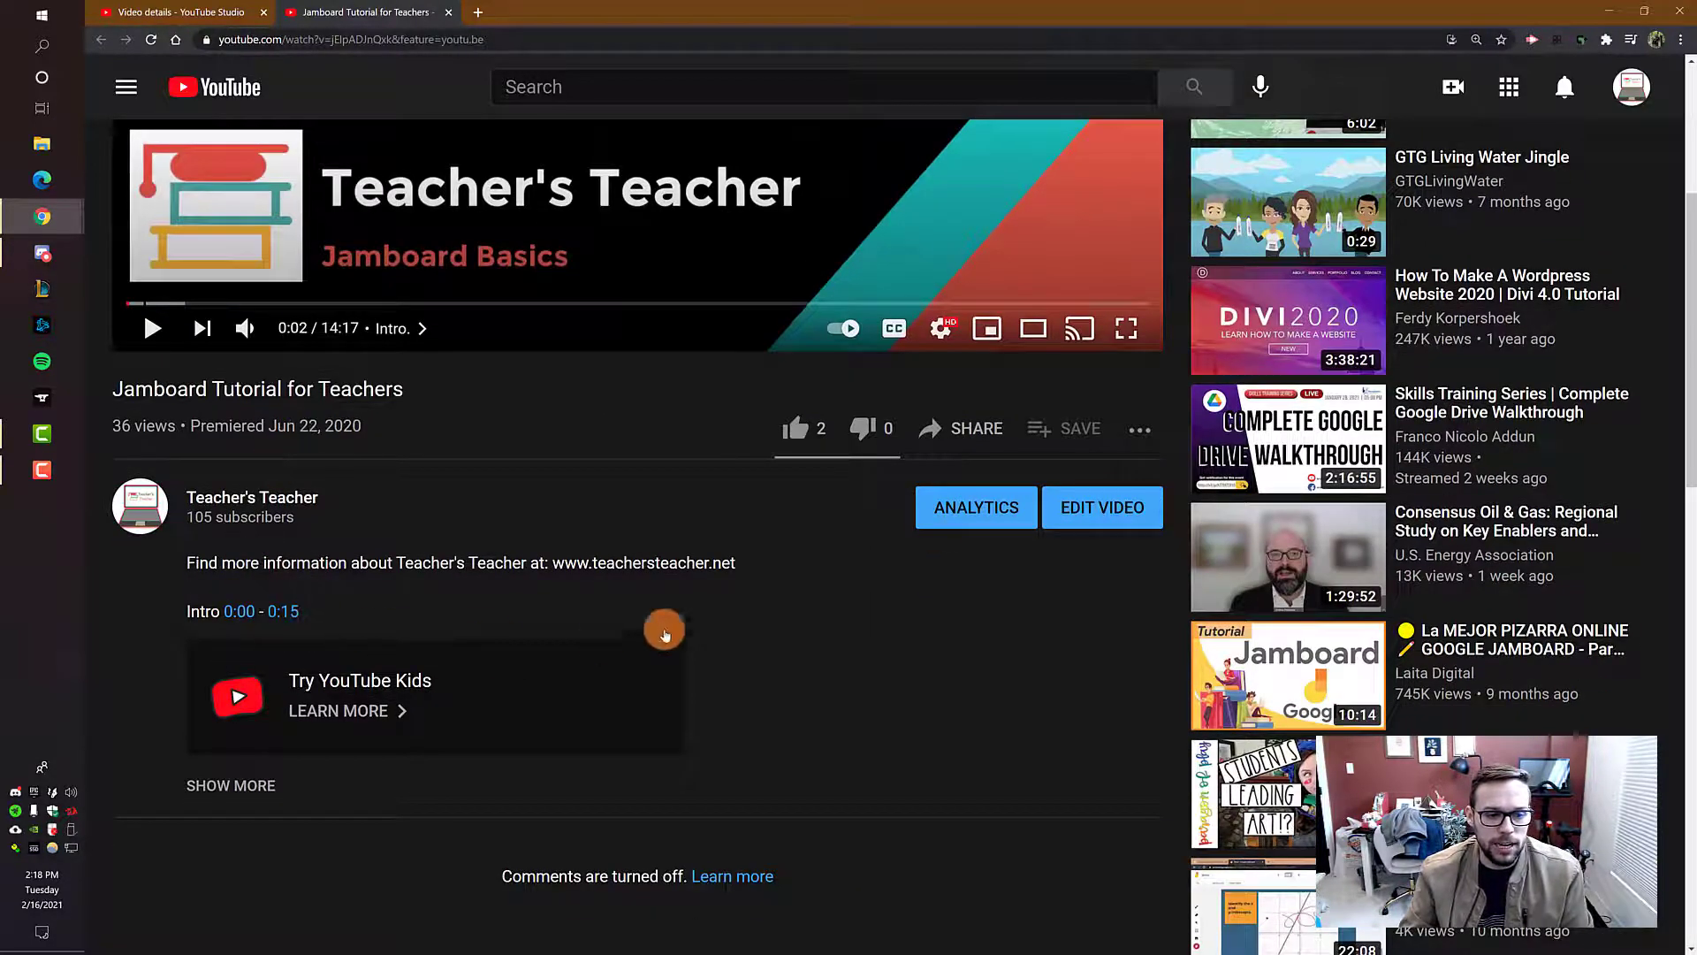
Step: Expand the Jamboard video's description and test its 1:20 and 0:15 timestamp links, pausing playback after the jump
left_click(262, 794)
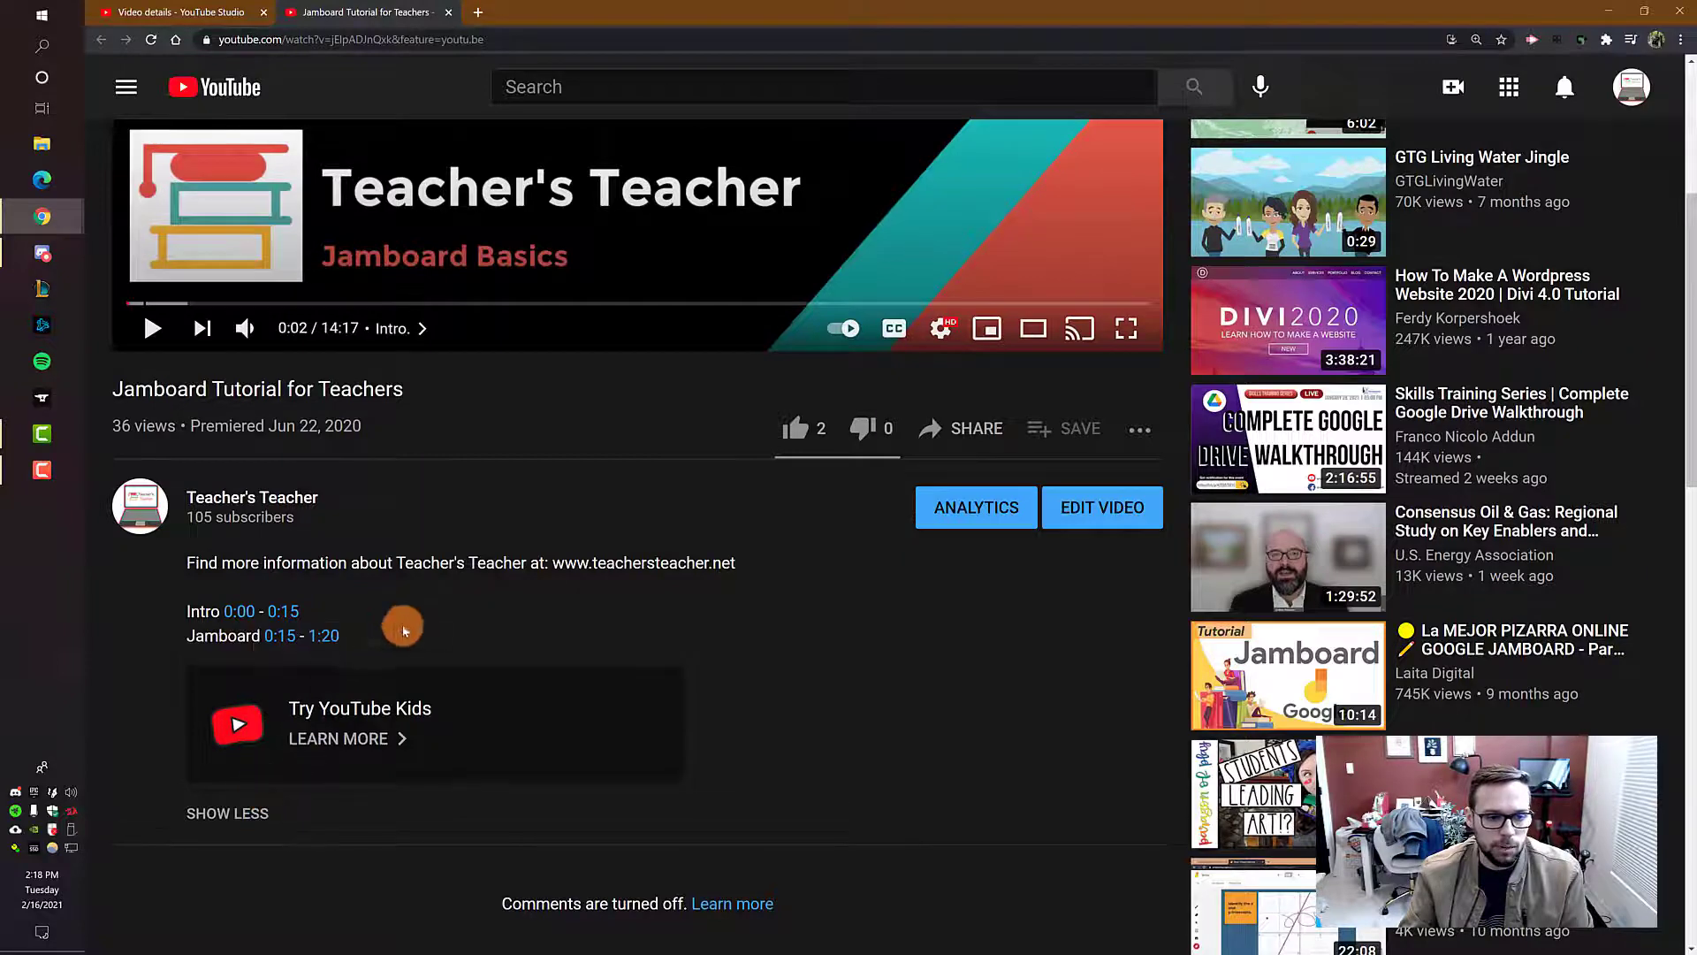
left_click(326, 638)
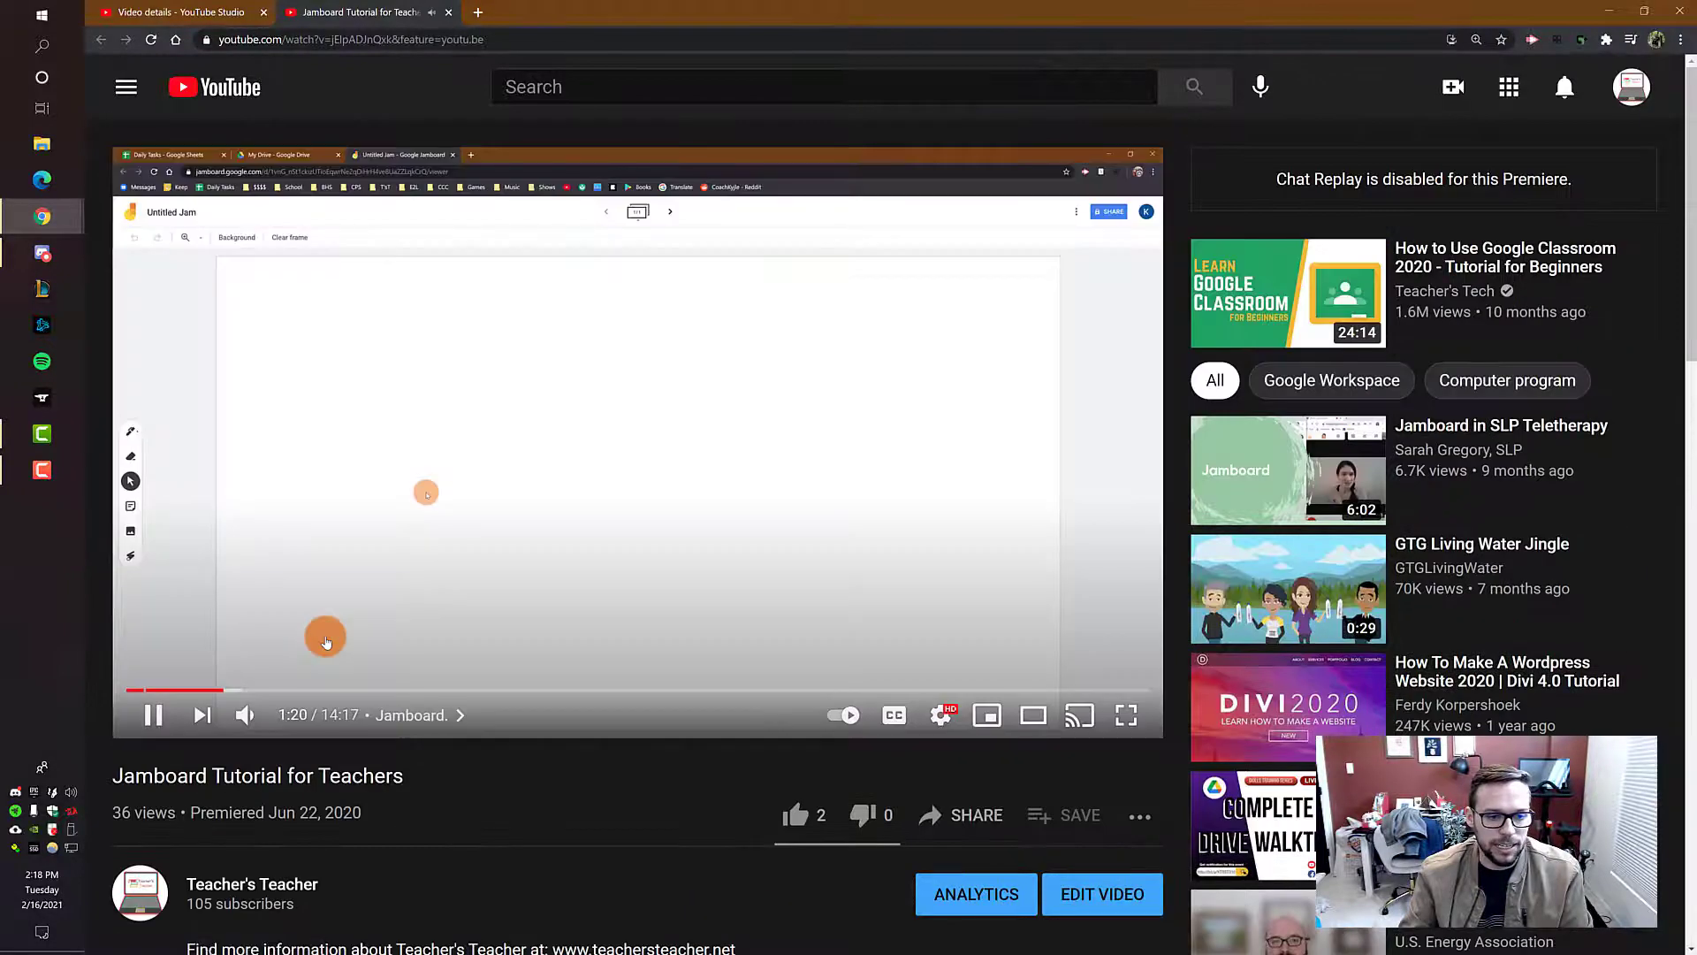
left_click(389, 608)
scroll(456, 677, "down", 3)
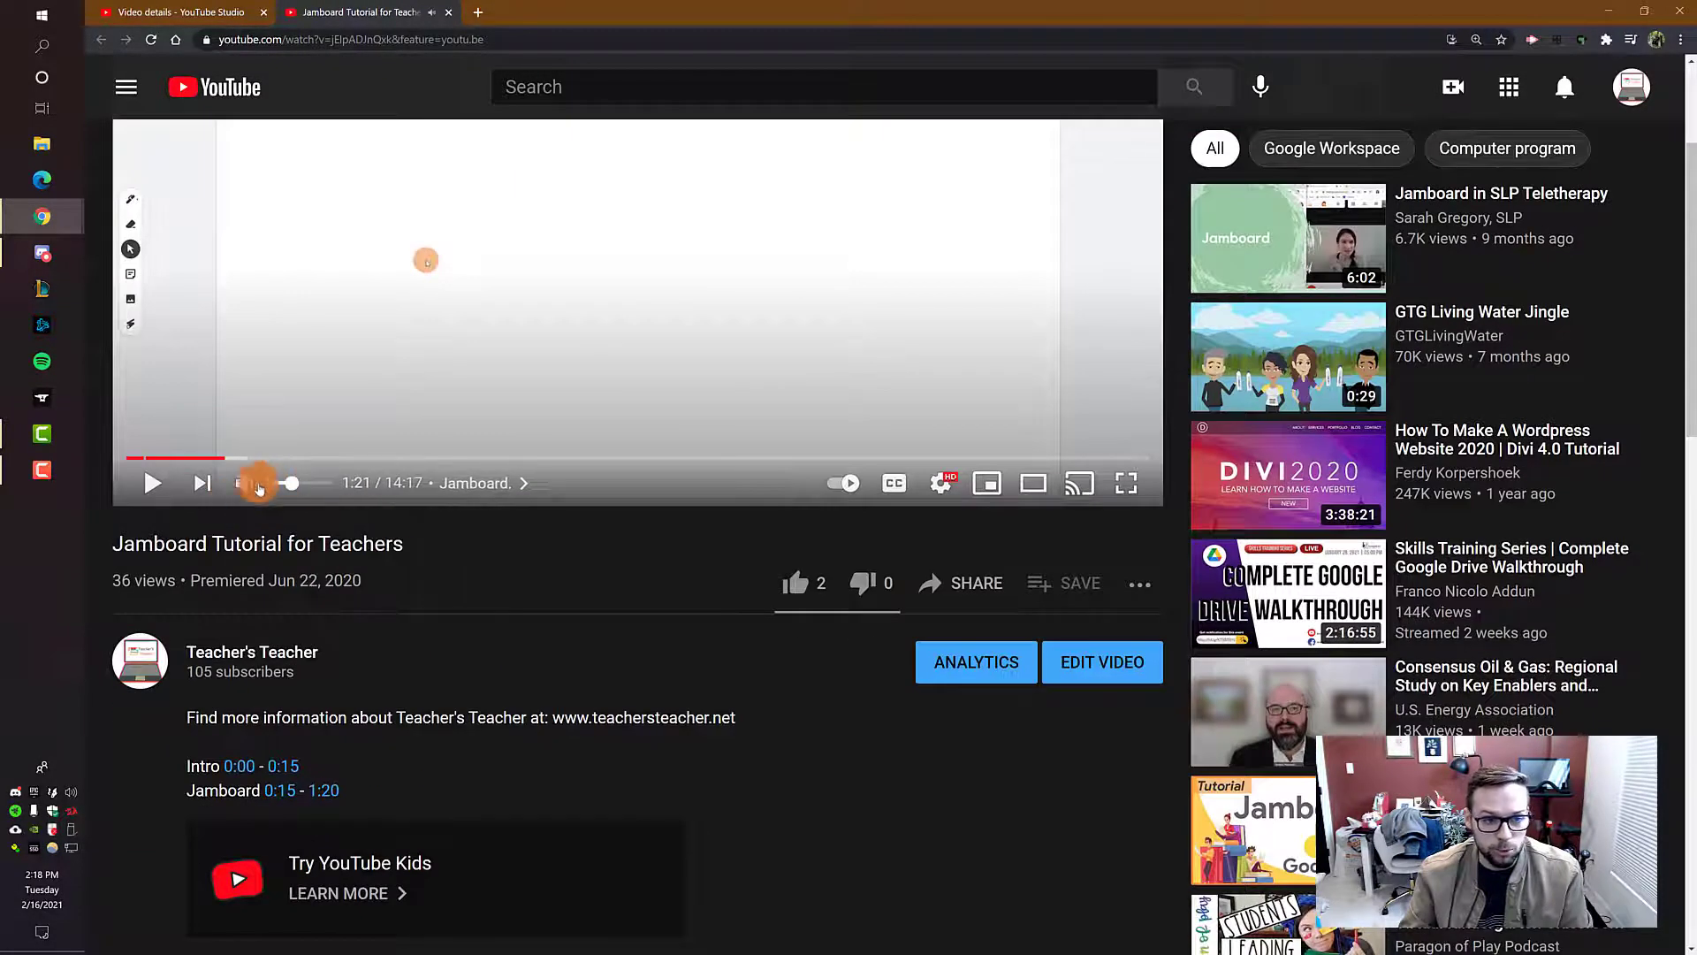
left_click(287, 792)
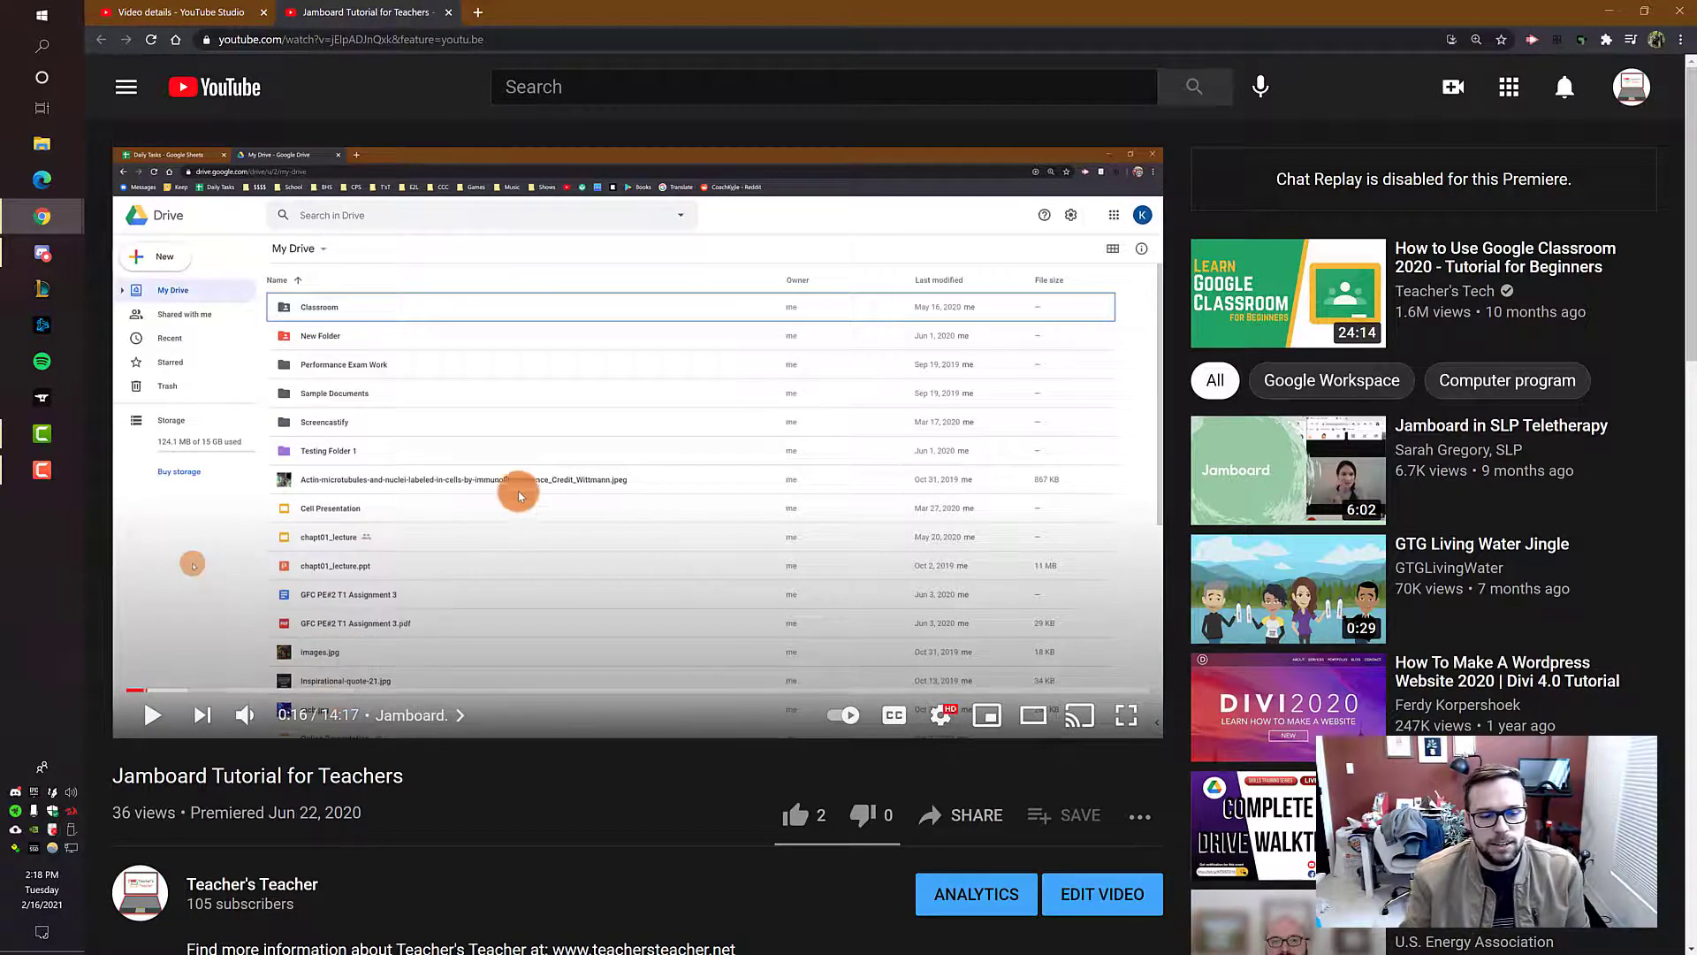
Step: Reopen the Jamboard video's details for editing, delete both the Intro and Jamboard timestamp lines from the description, and save
scroll(510, 489, "down", 4)
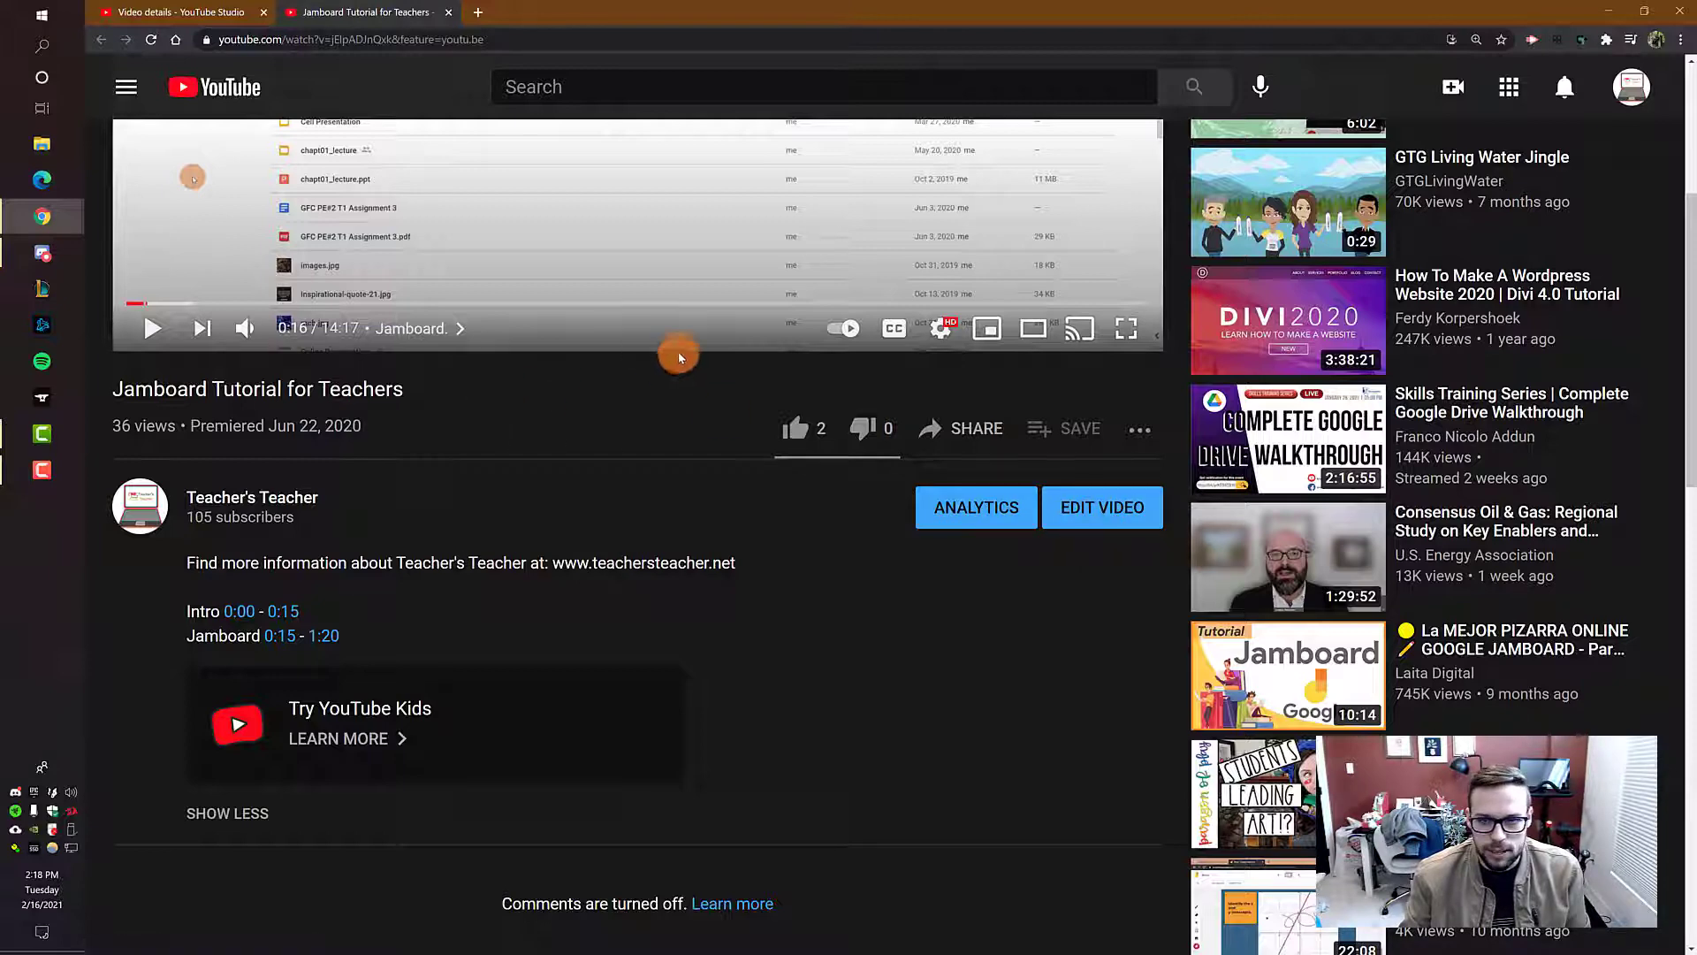
left_click(1093, 511)
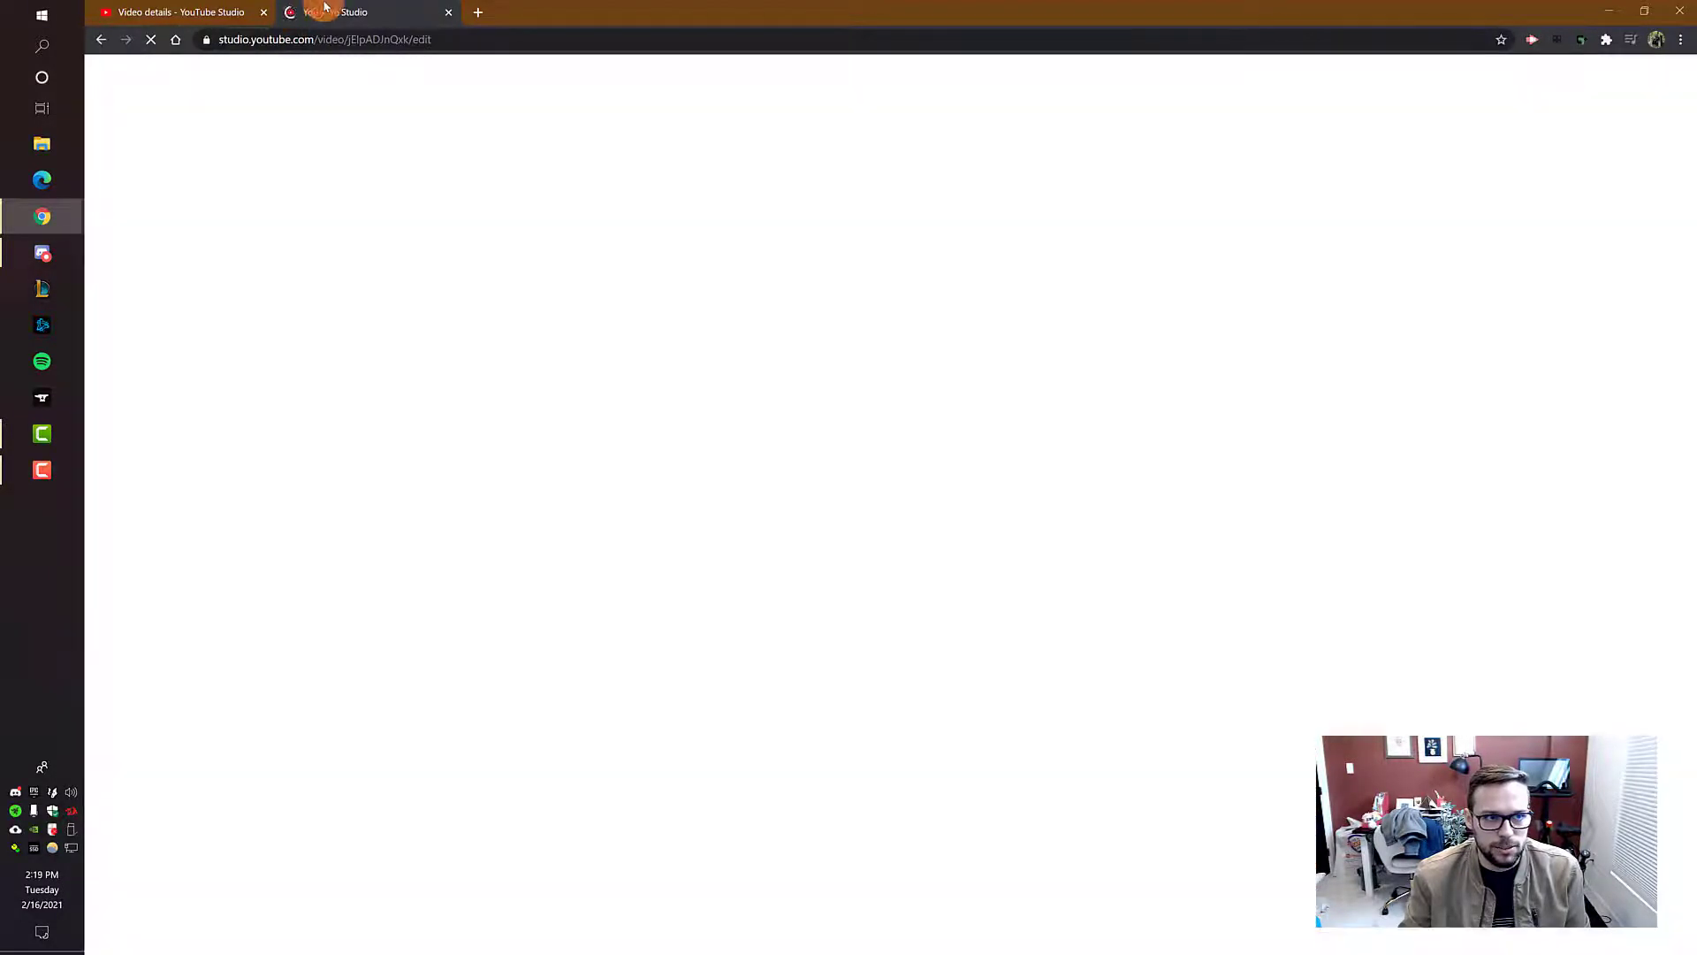
left_click(263, 11)
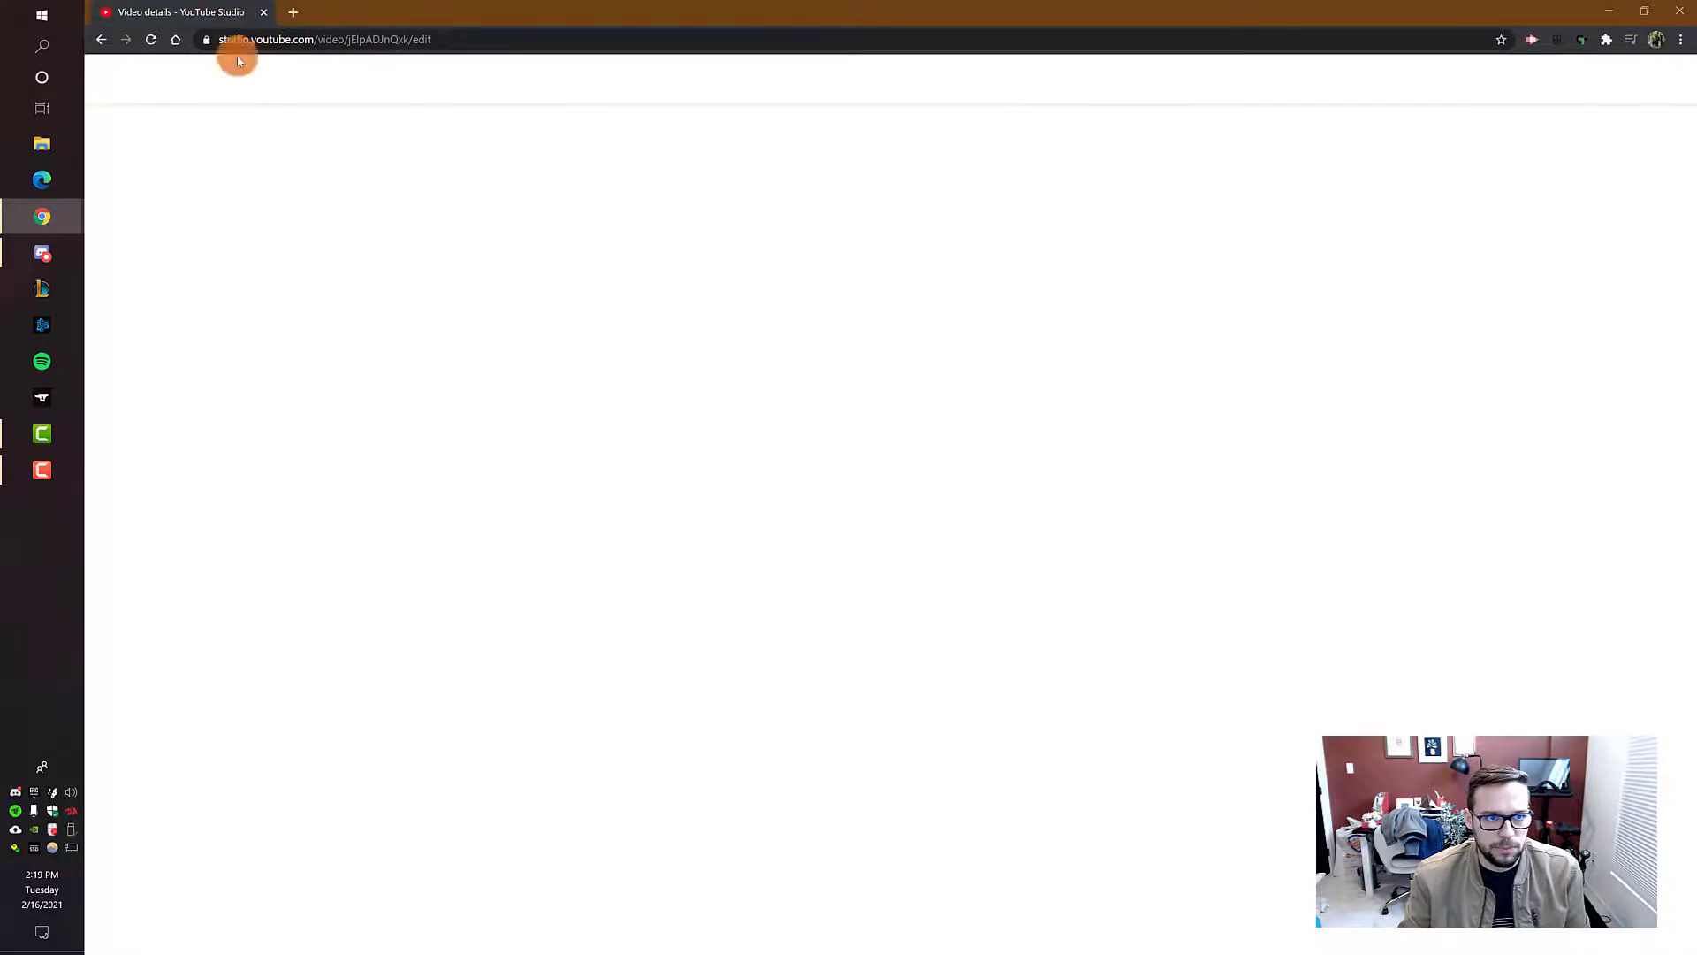
left_click_drag(433, 323, 297, 300)
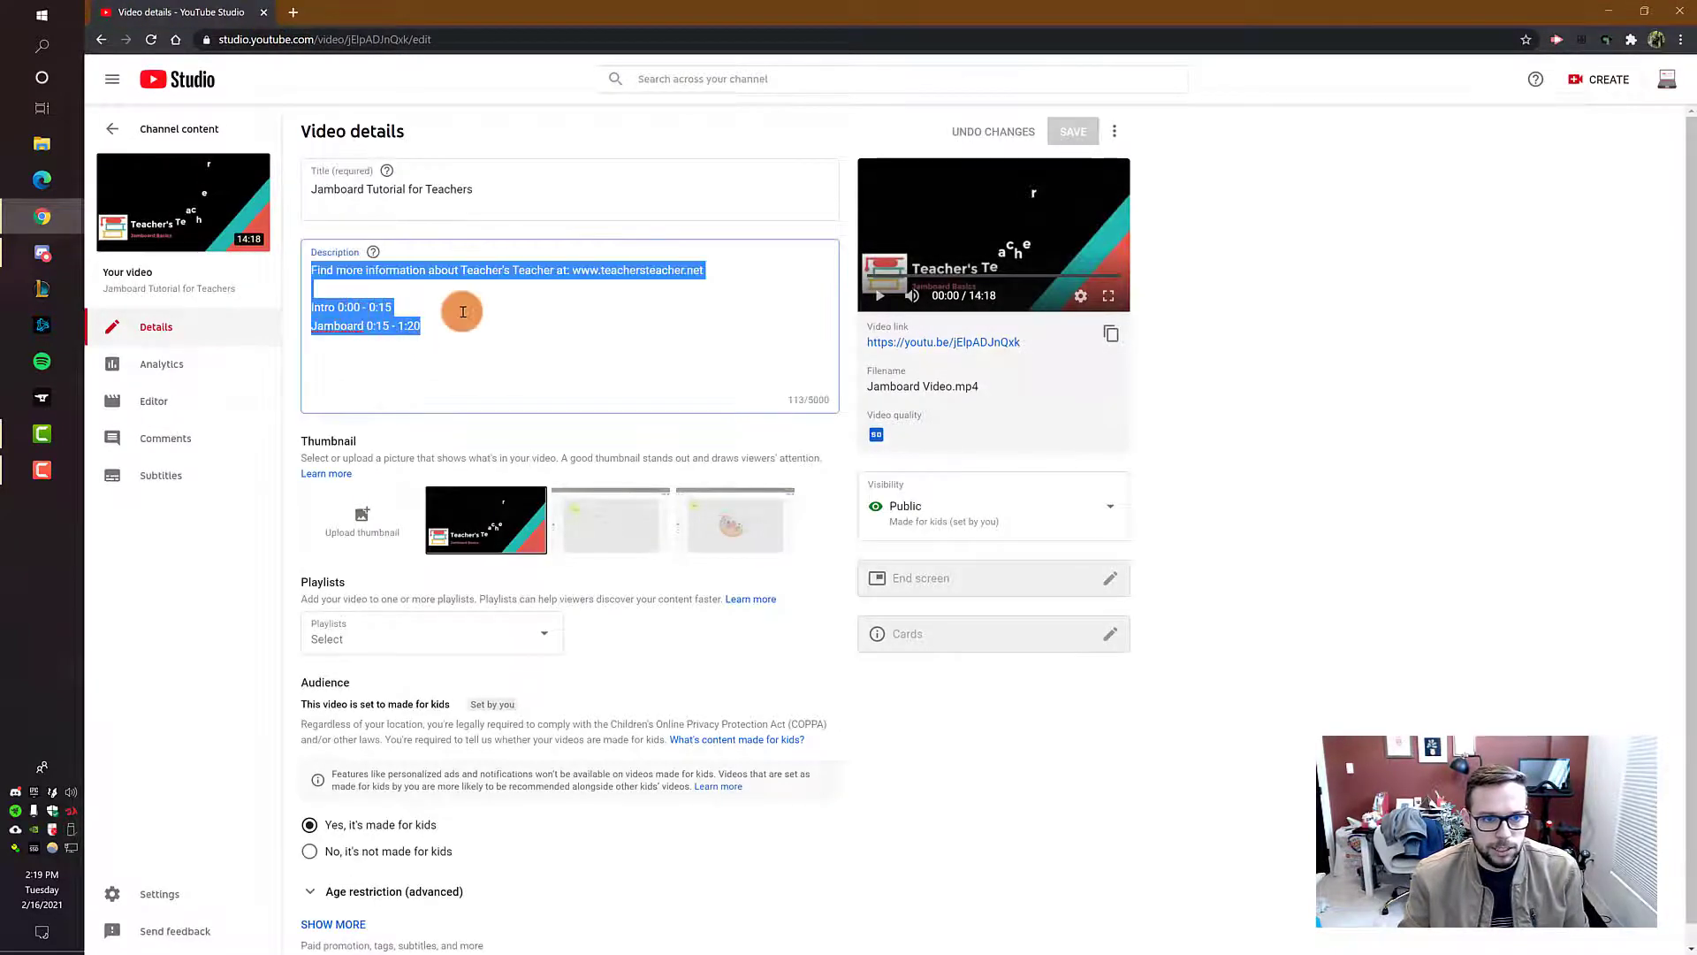
left_click(427, 327)
left_click_drag(427, 327, 313, 309)
key("BackSpace")
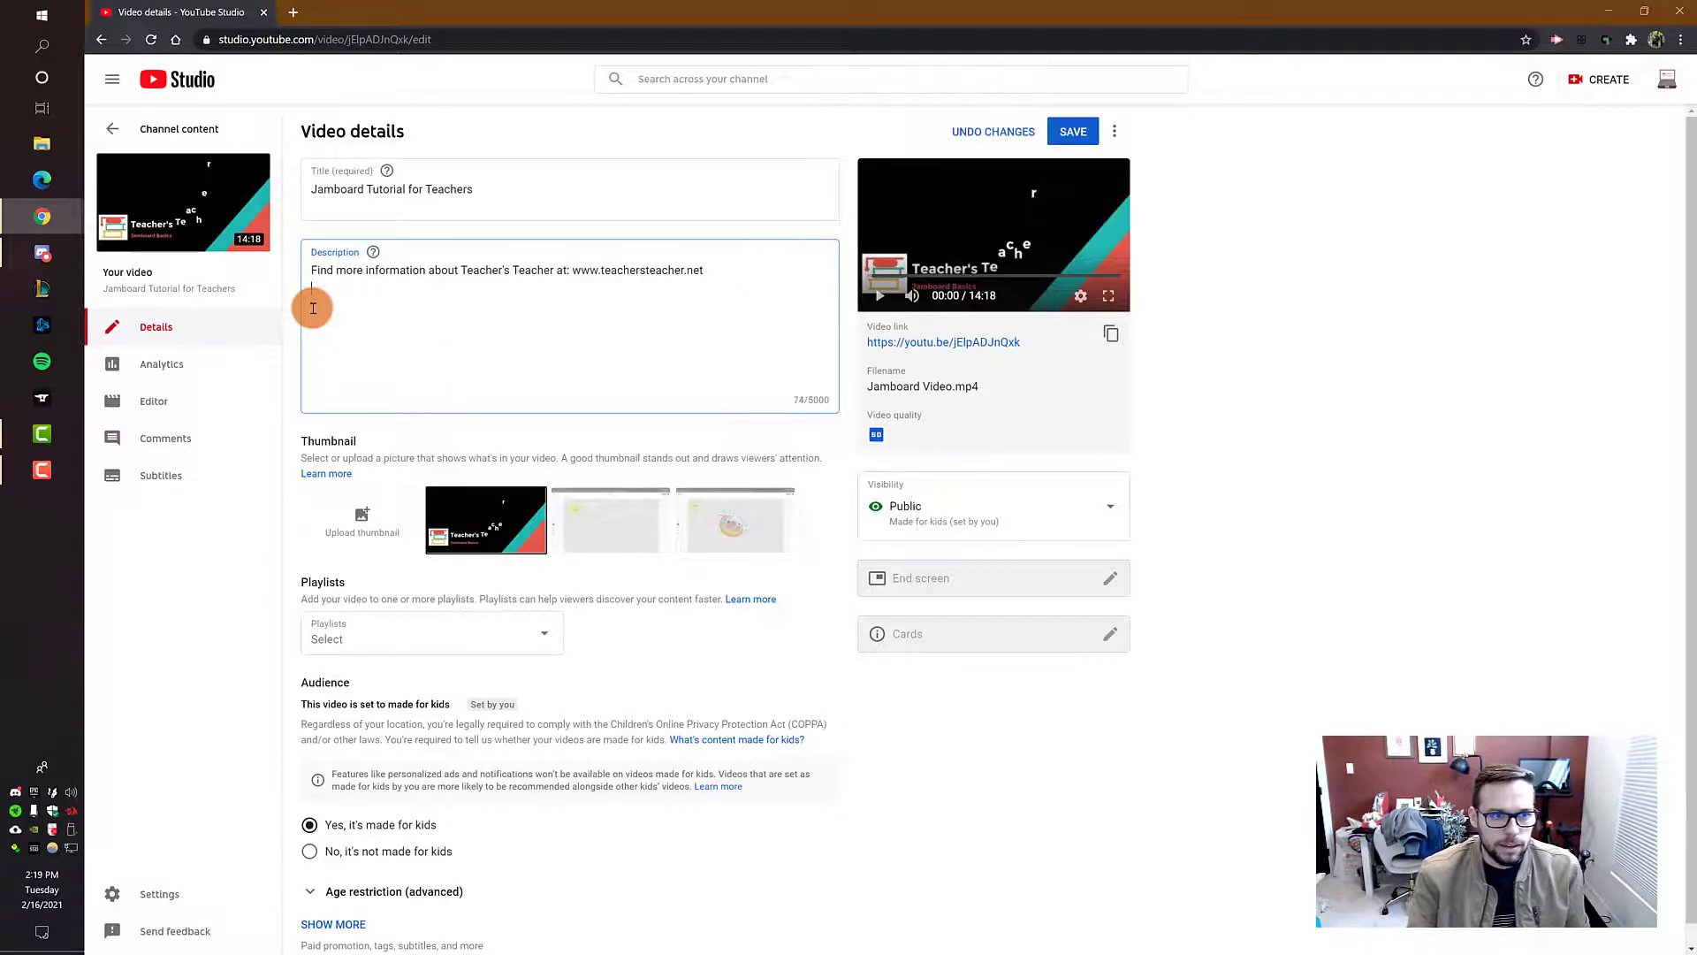
left_click(1071, 134)
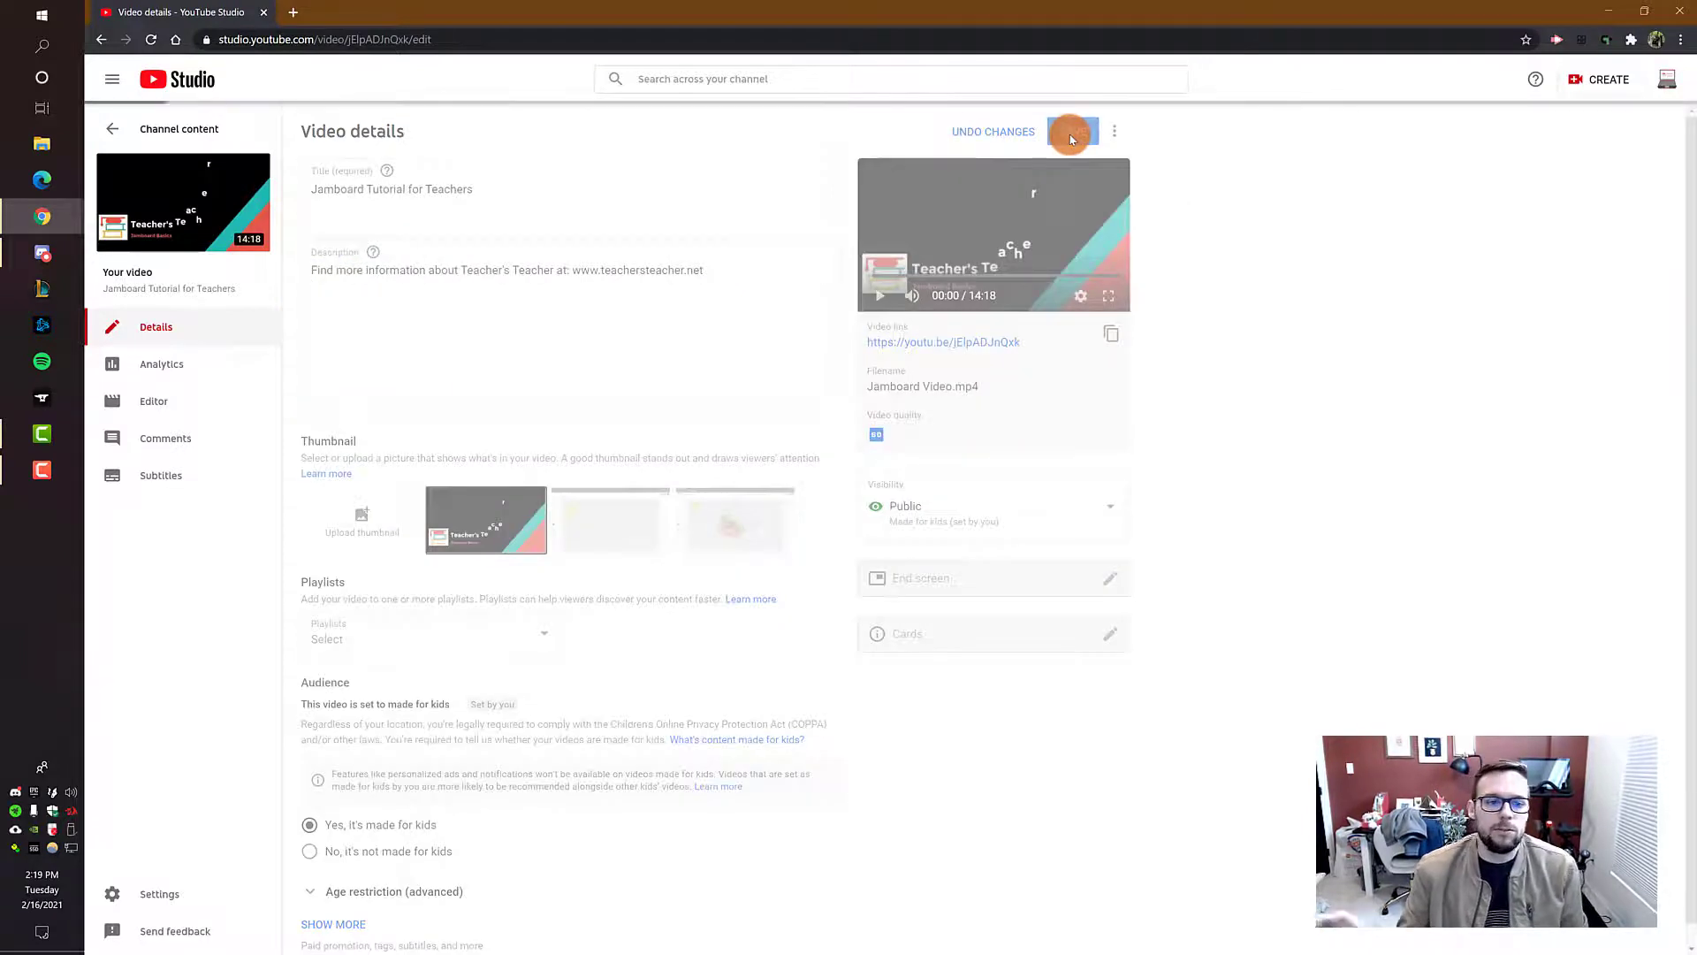